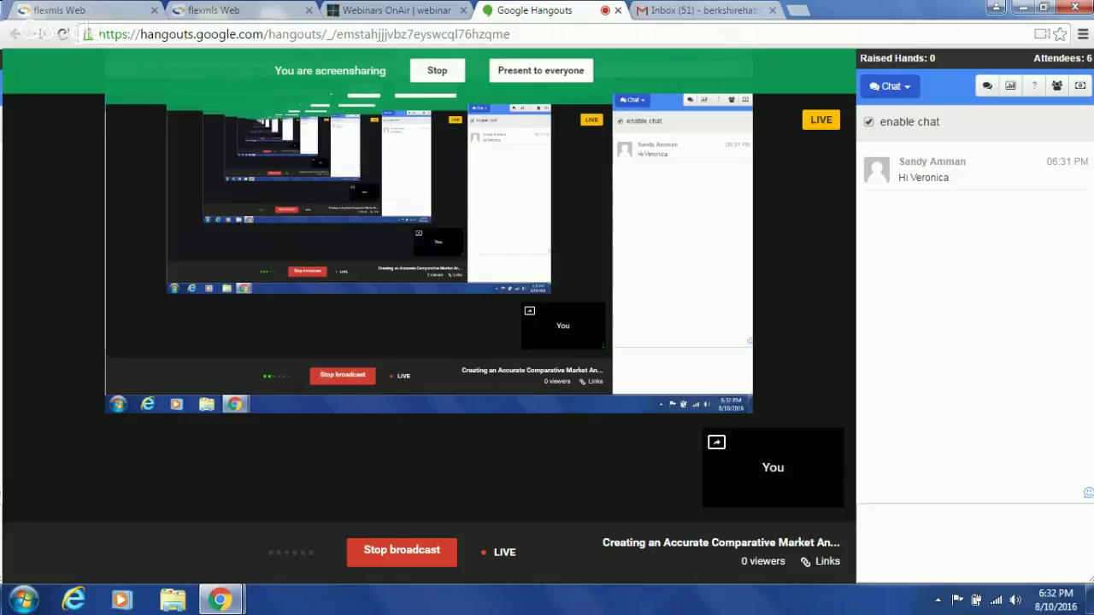
# - Send the chat messages 'hello' and 'i am so happy to be here' in the webinar chat
pyautogui.click(889, 535)
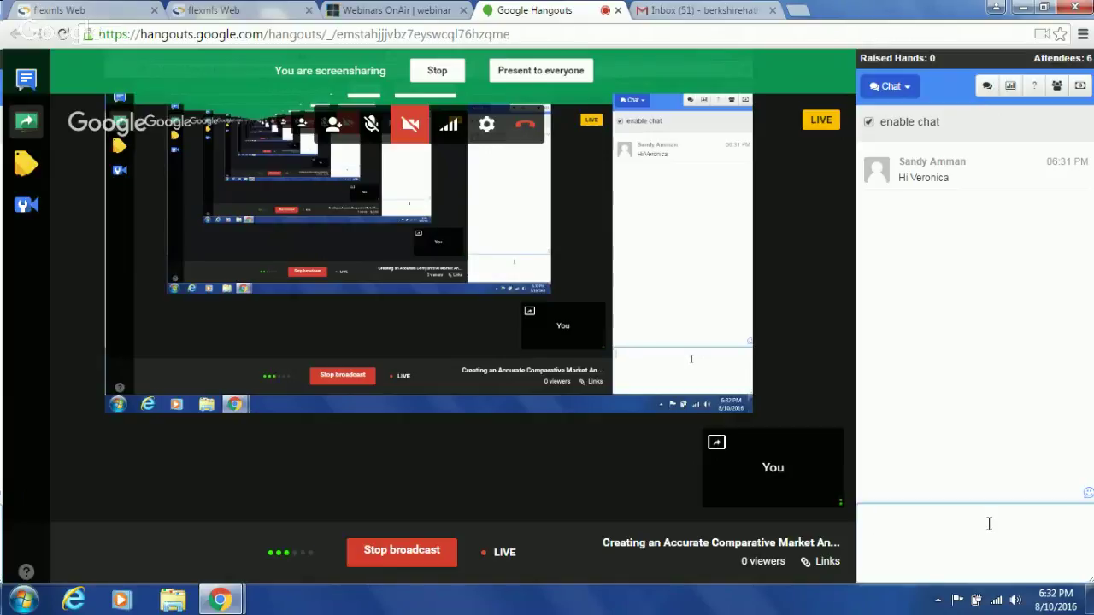
pyautogui.write('hello')
pyautogui.press('Return')
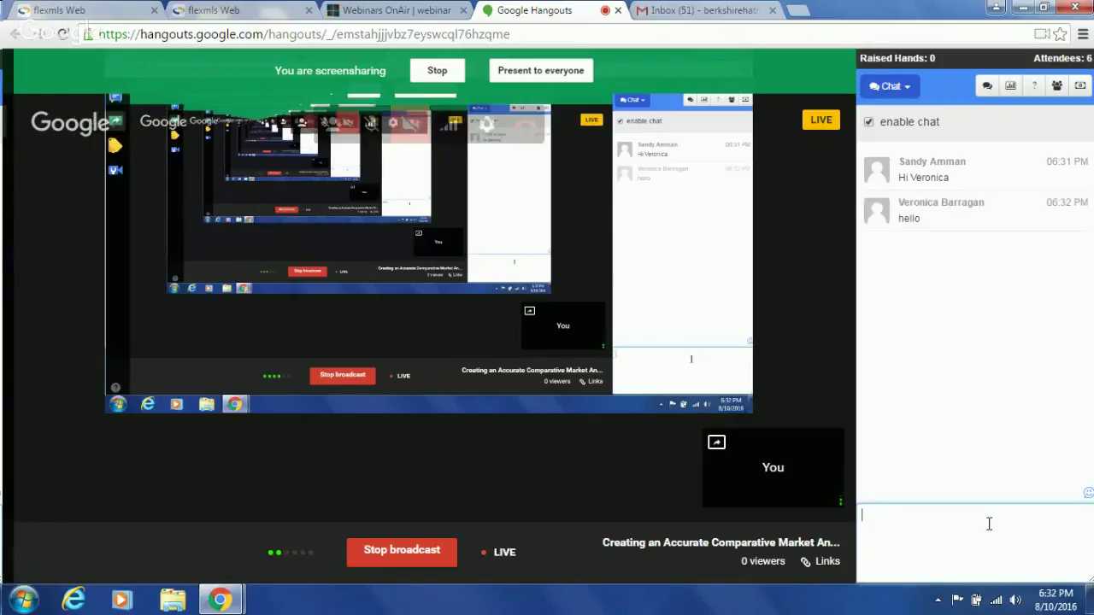
pyautogui.write('i am so ')
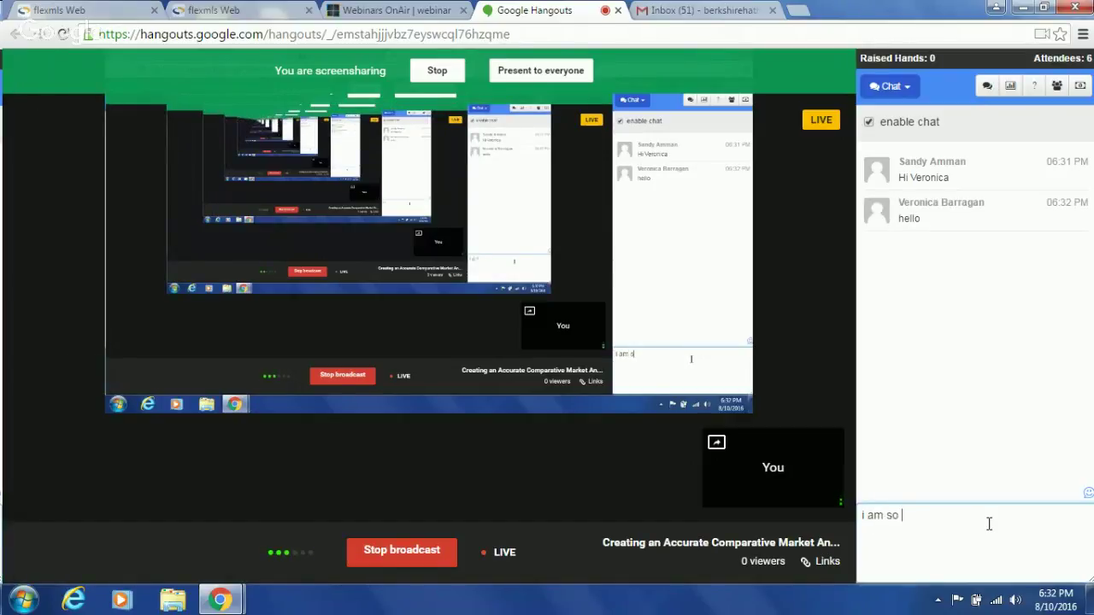
pyautogui.write('happy to be here')
pyautogui.press('Return')
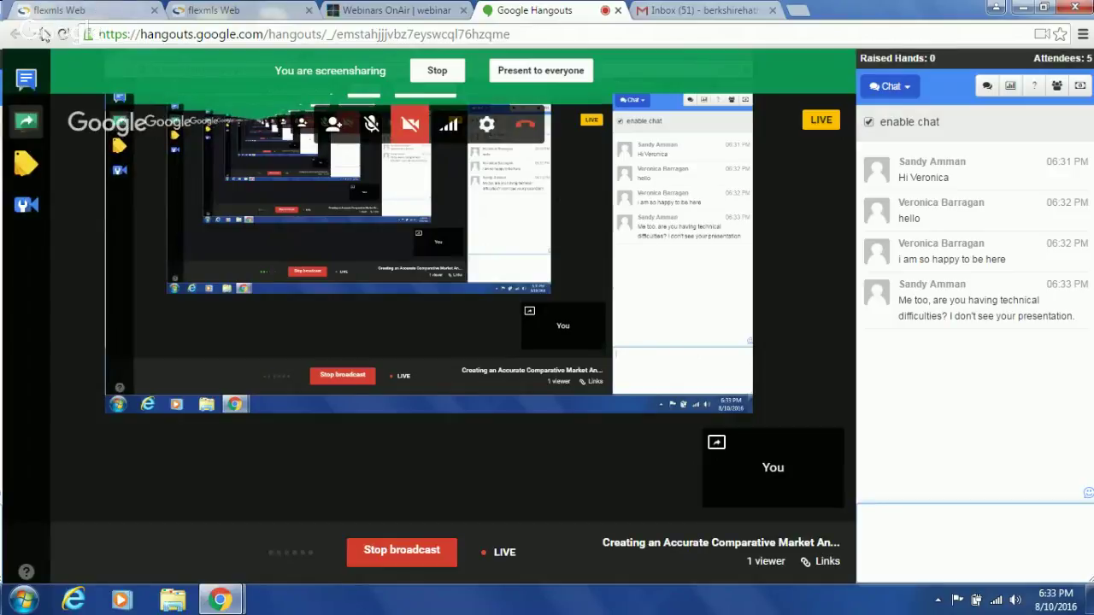
pyautogui.click(108, 8)
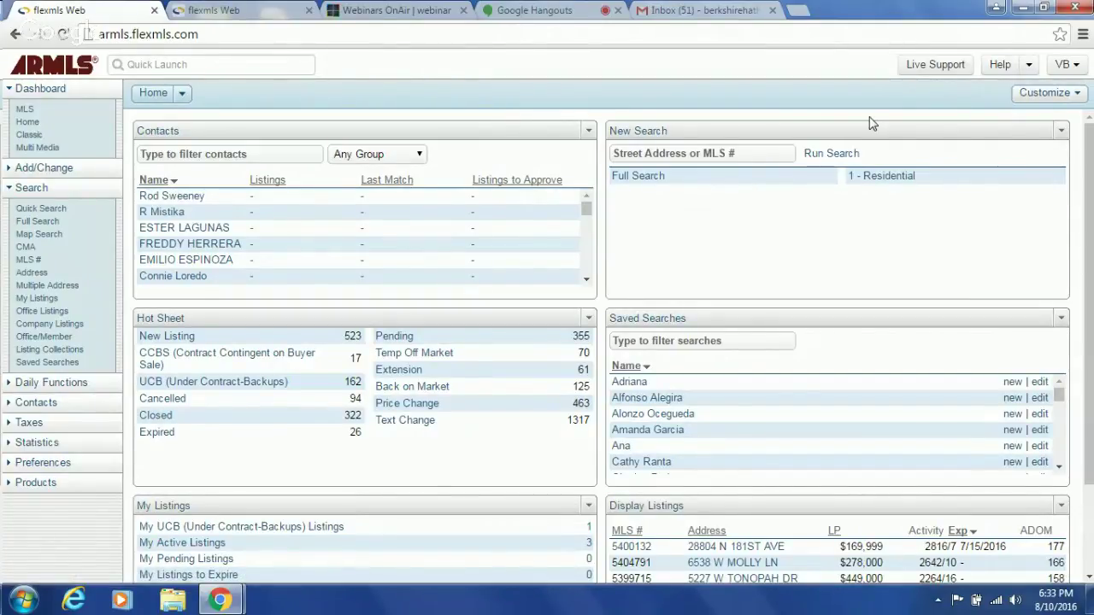
pyautogui.click(417, 12)
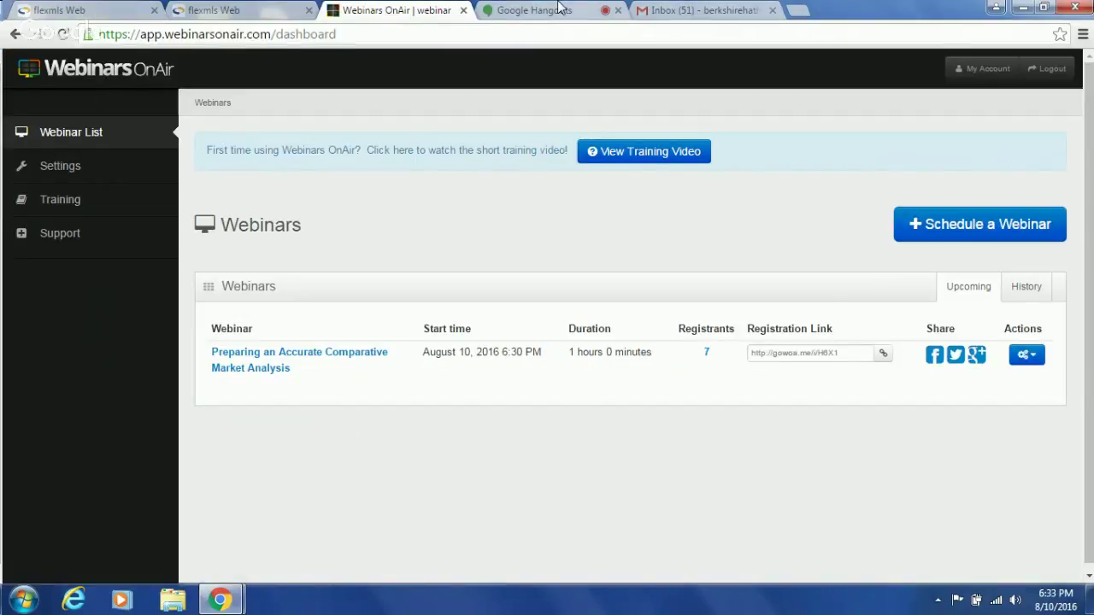
pyautogui.click(538, 10)
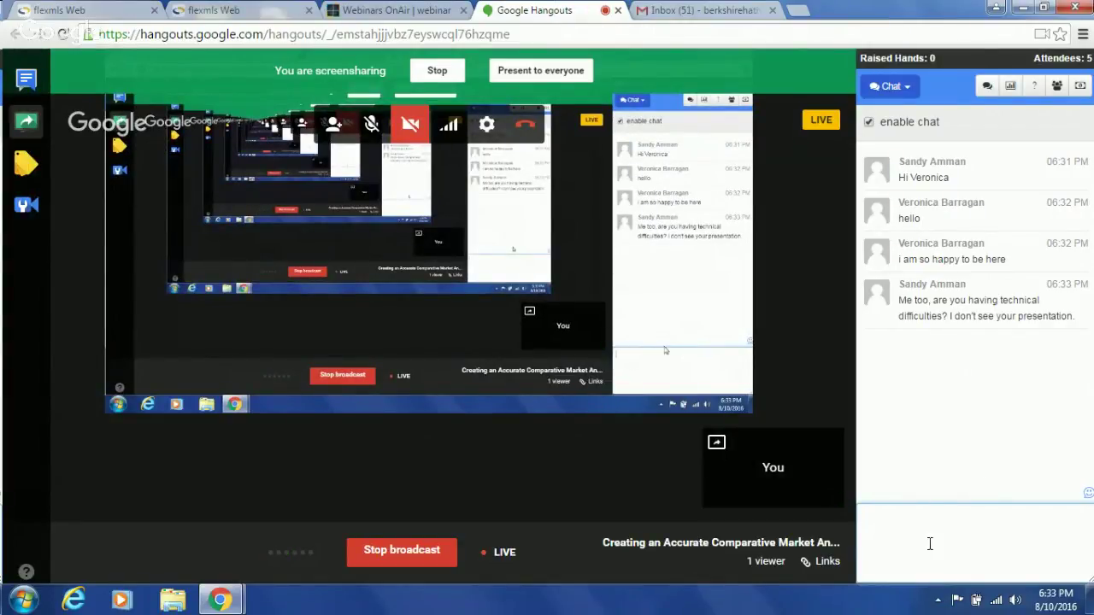
pyautogui.click(229, 14)
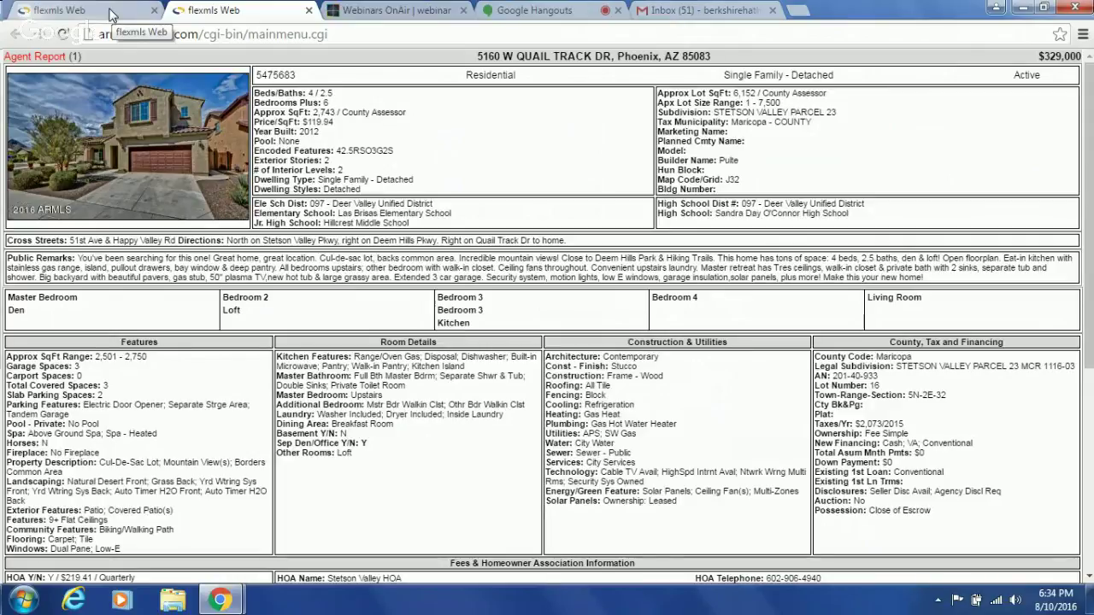
pyautogui.click(540, 10)
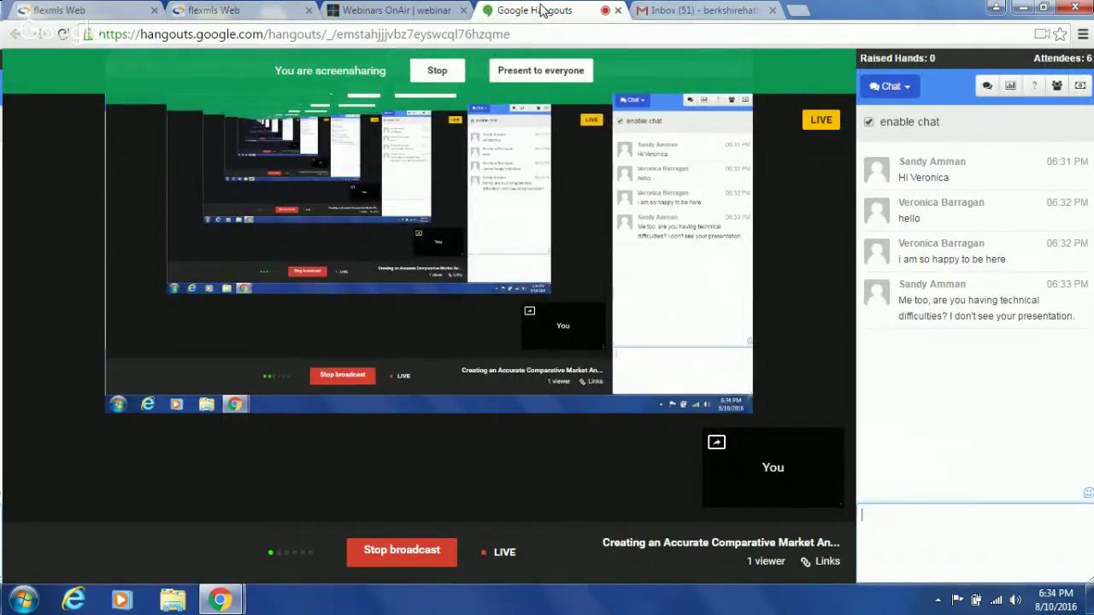
pyautogui.click(416, 10)
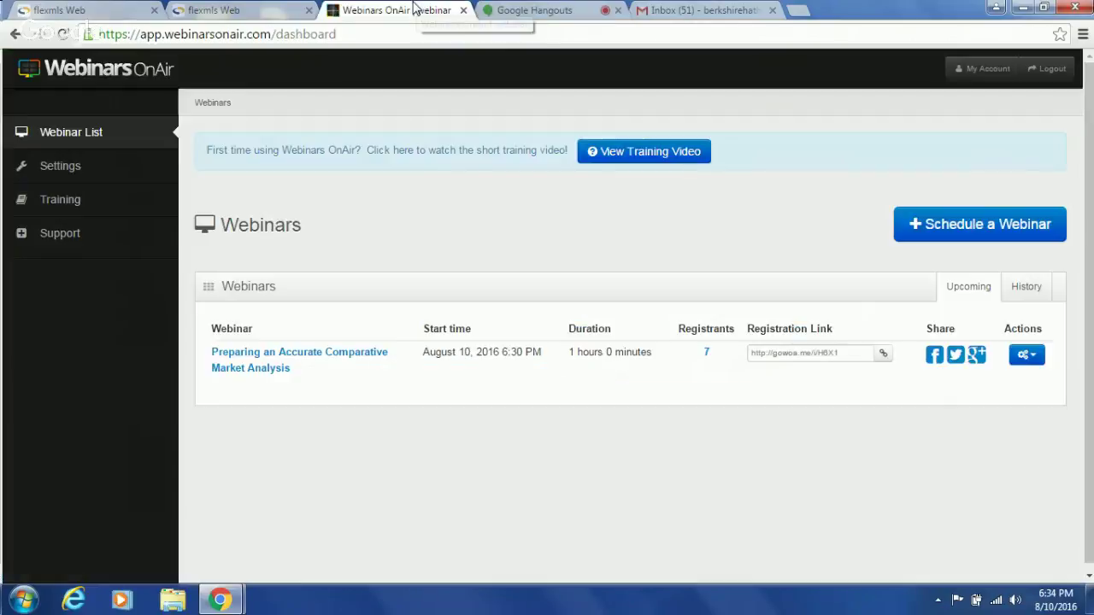
pyautogui.click(254, 12)
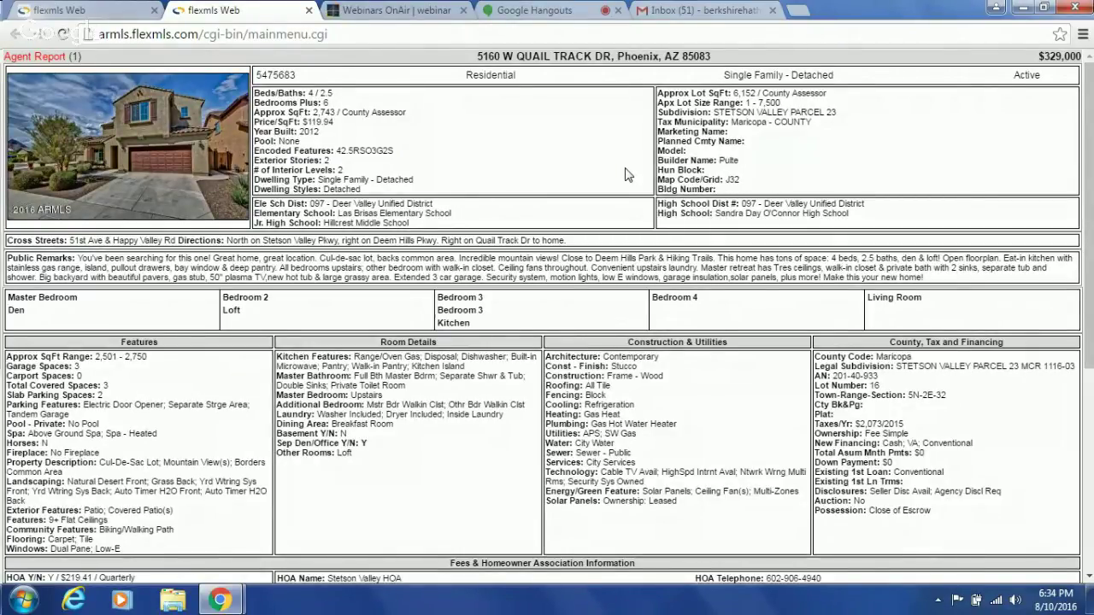
pyautogui.click(551, 13)
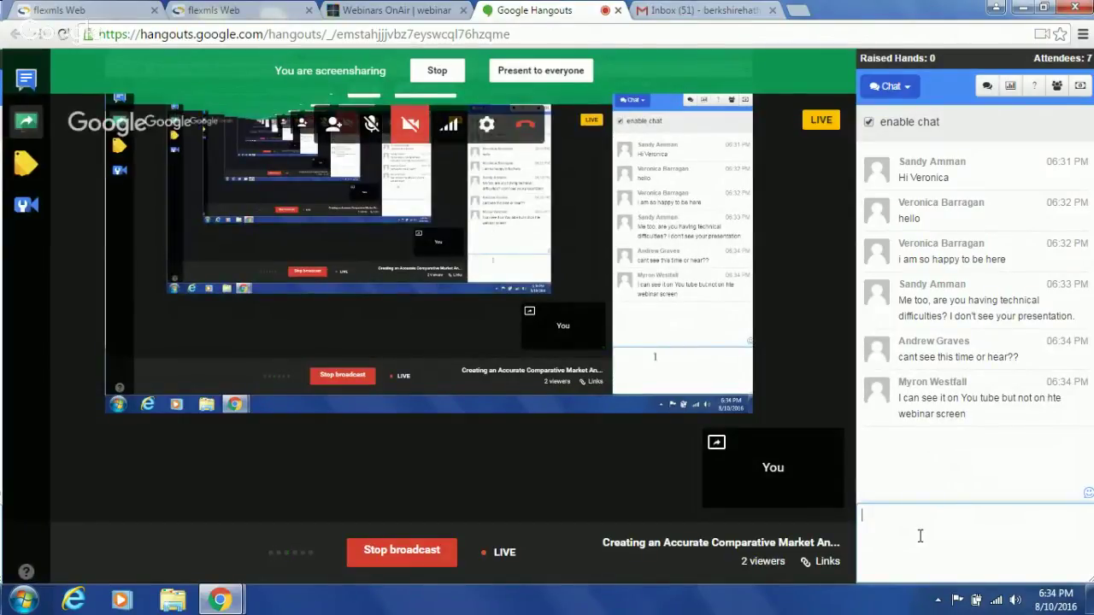
# - Post 'can you all hear me?' in the Hangouts chat, correcting the typo
pyautogui.click(920, 537)
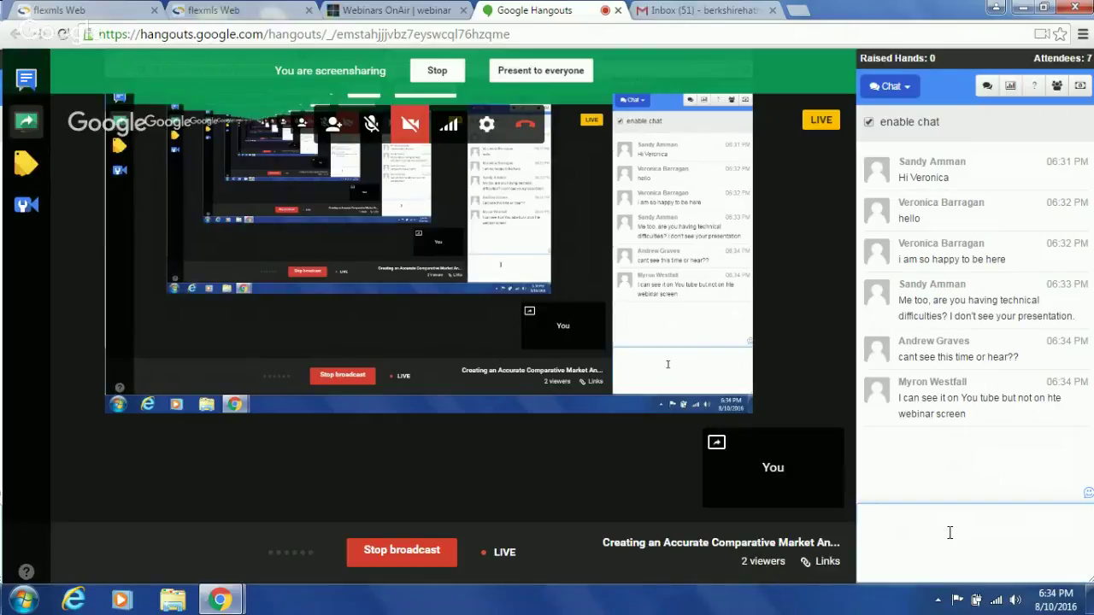
pyautogui.write('can you all her')
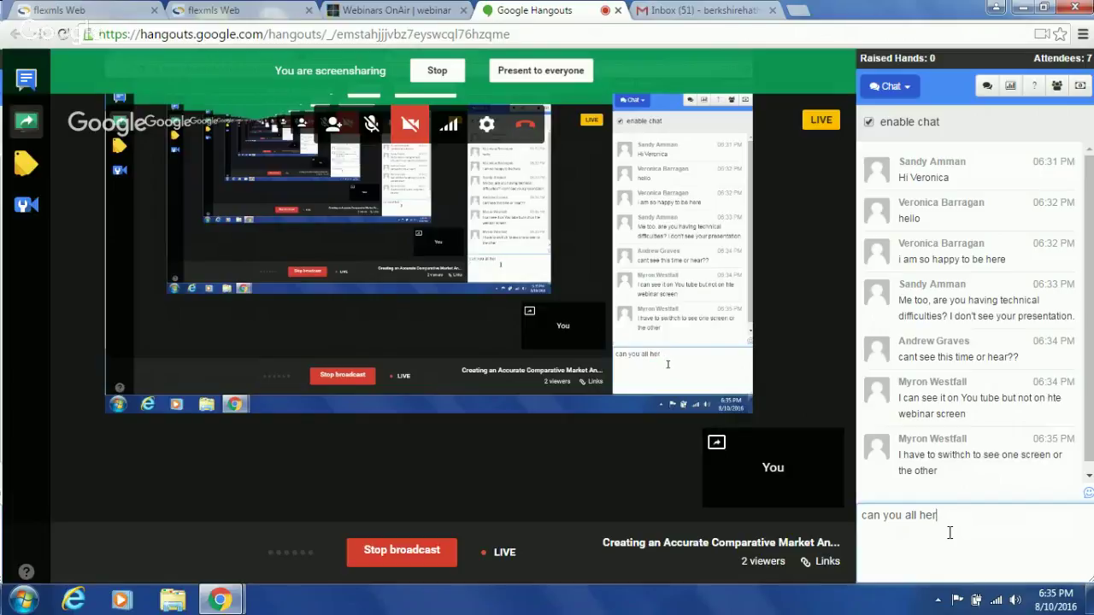
pyautogui.press('BackSpace')
pyautogui.write('ar me?')
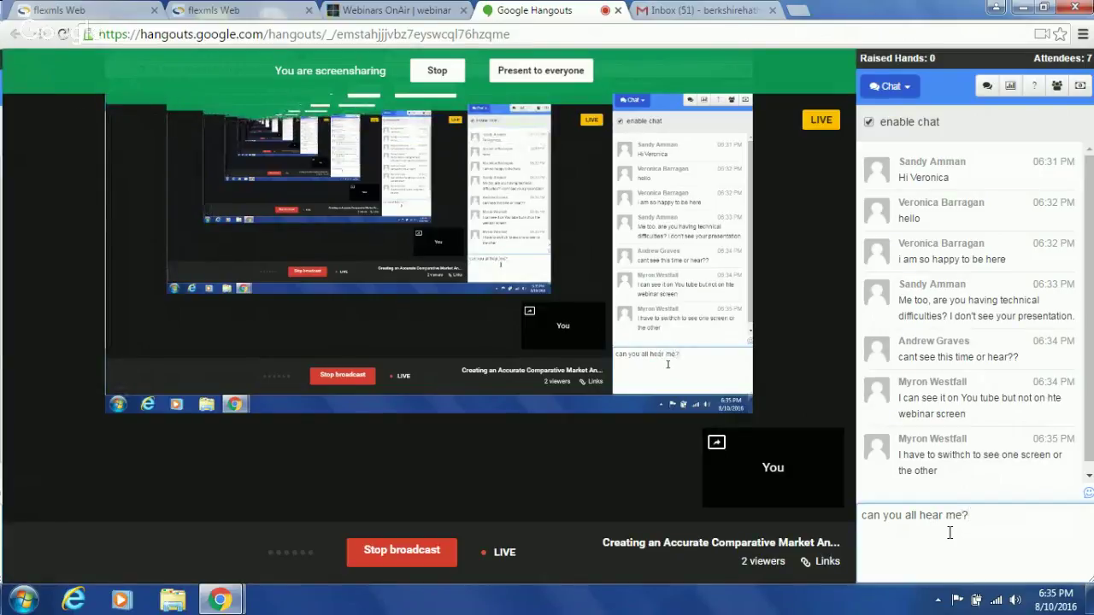
pyautogui.press('Return')
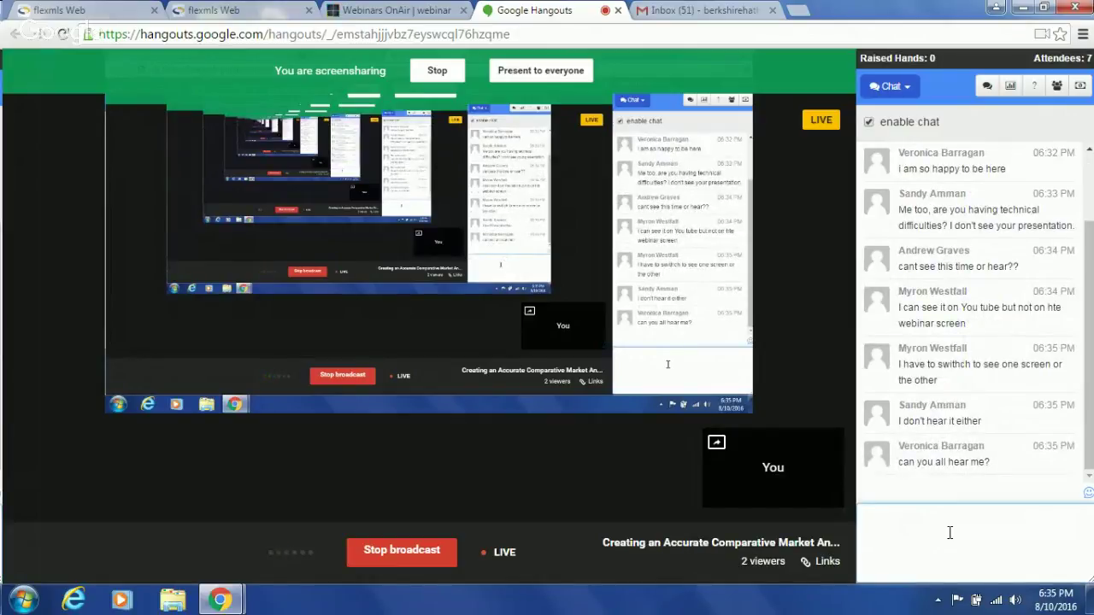
pyautogui.click(544, 74)
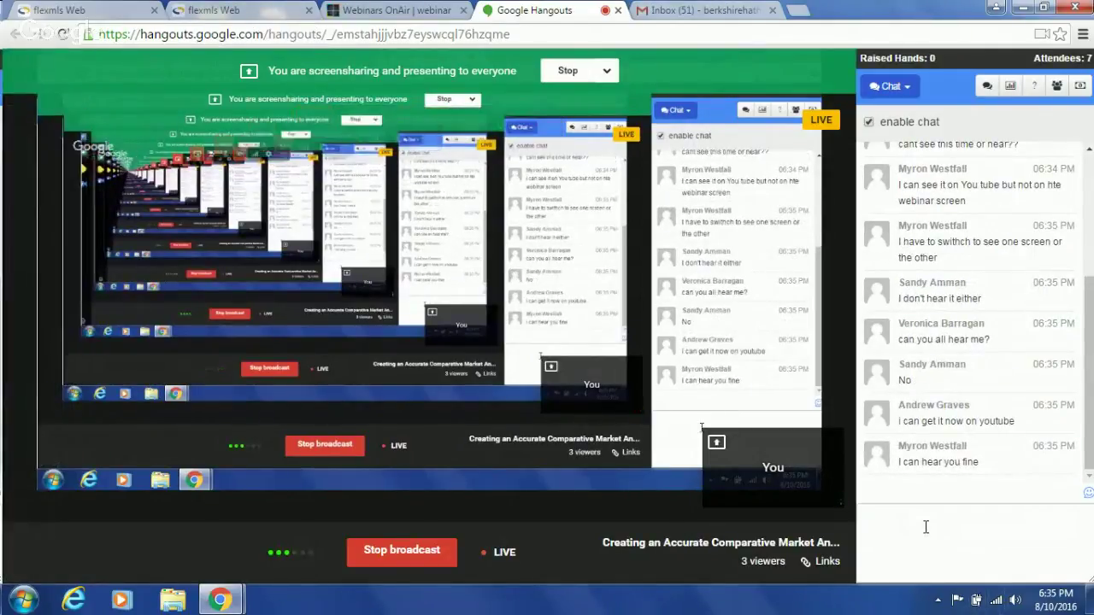
pyautogui.click(259, 9)
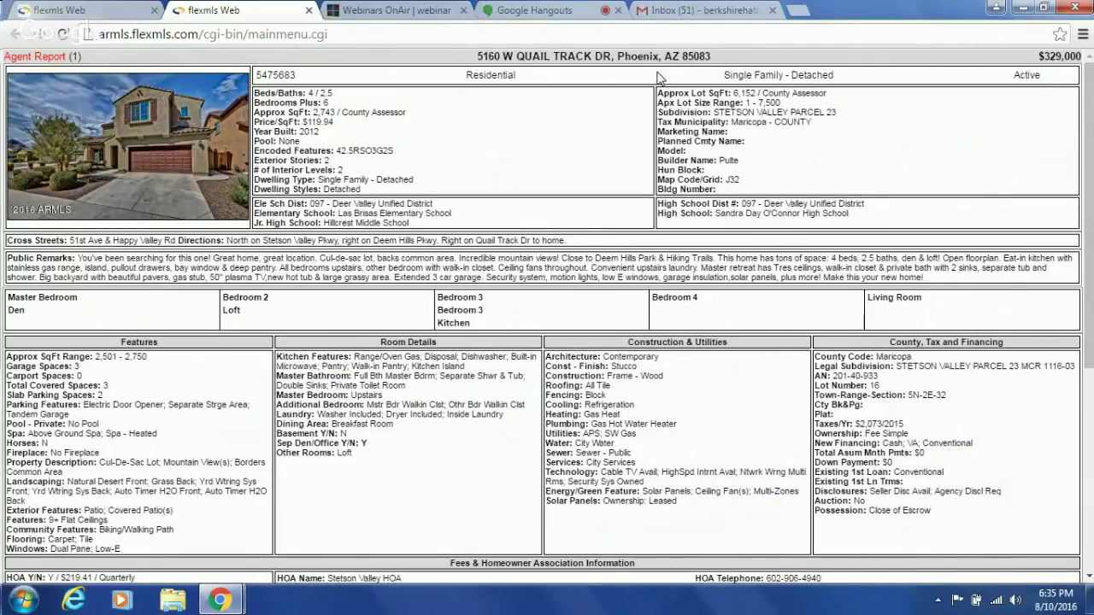
# - Switch between the Hangouts broadcast and the flexmls report, ending on Hangouts
pyautogui.click(533, 10)
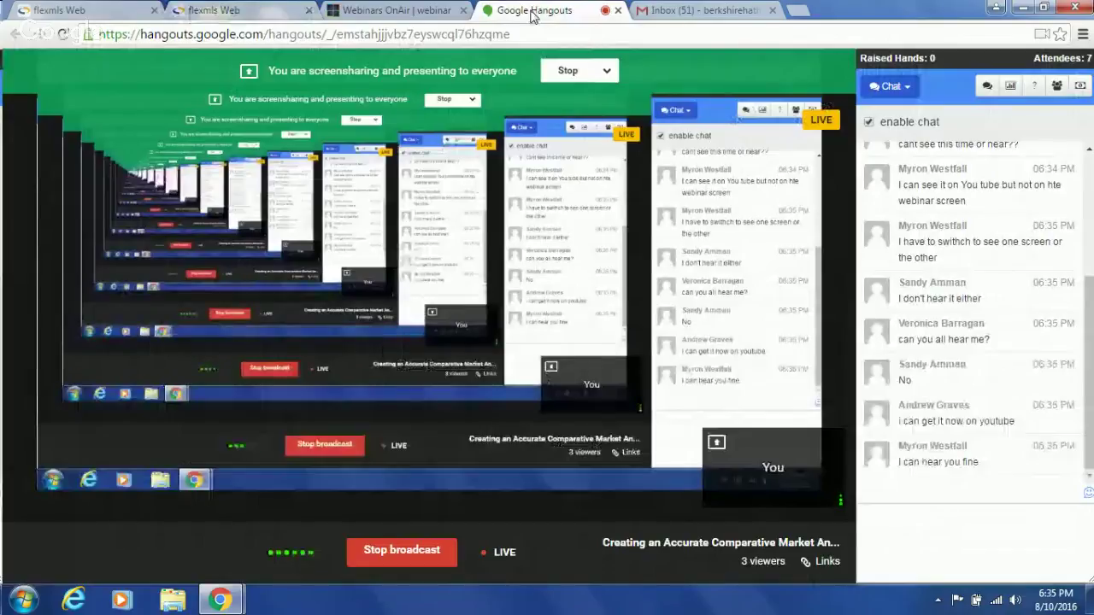
pyautogui.moveTo(515, 88)
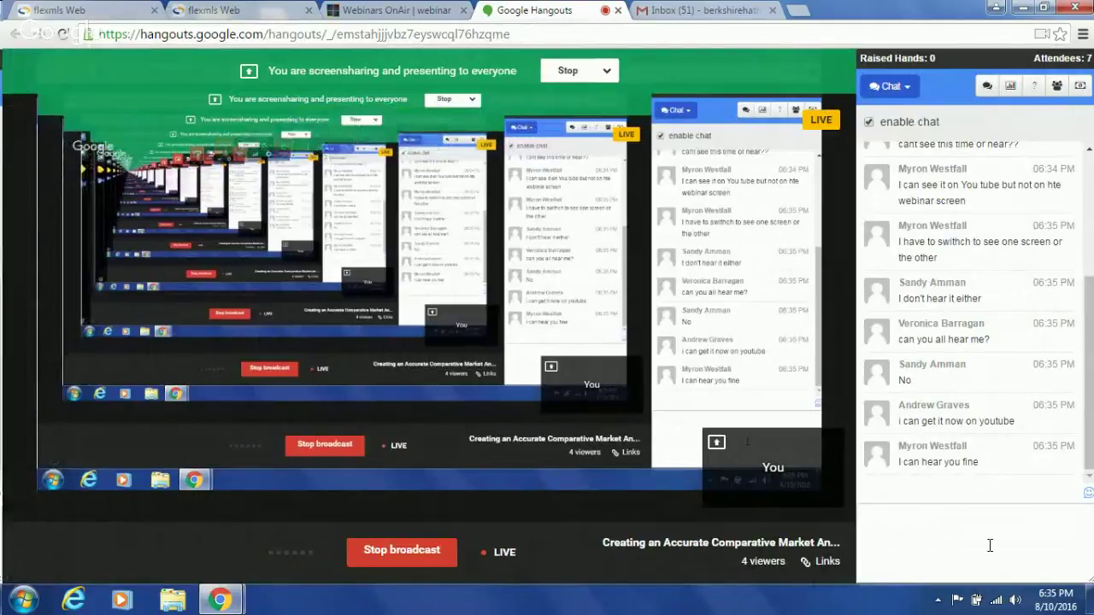
pyautogui.click(263, 14)
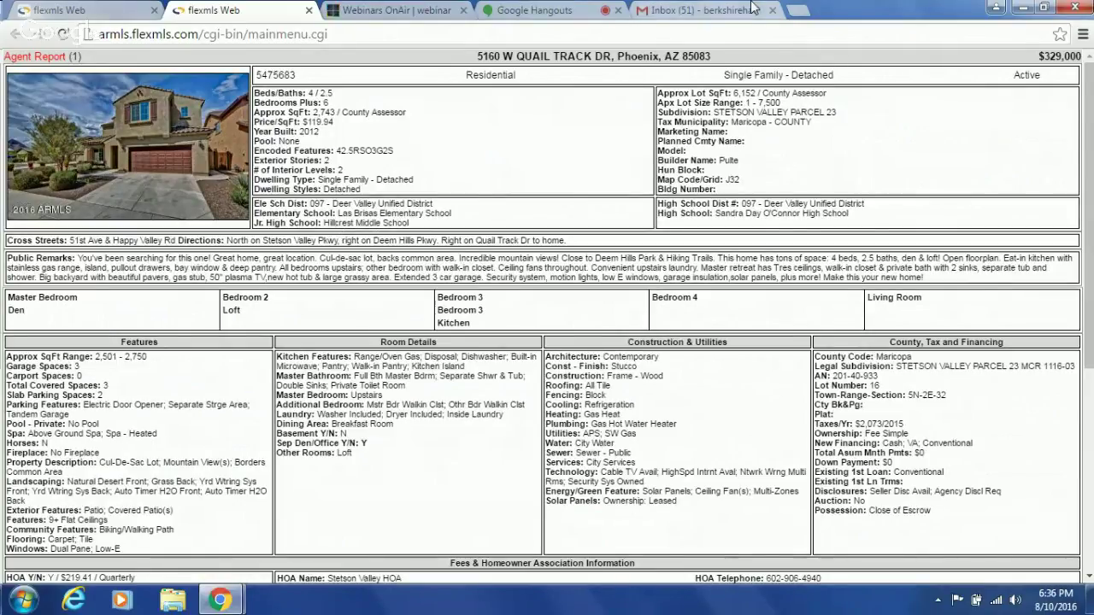
pyautogui.click(550, 14)
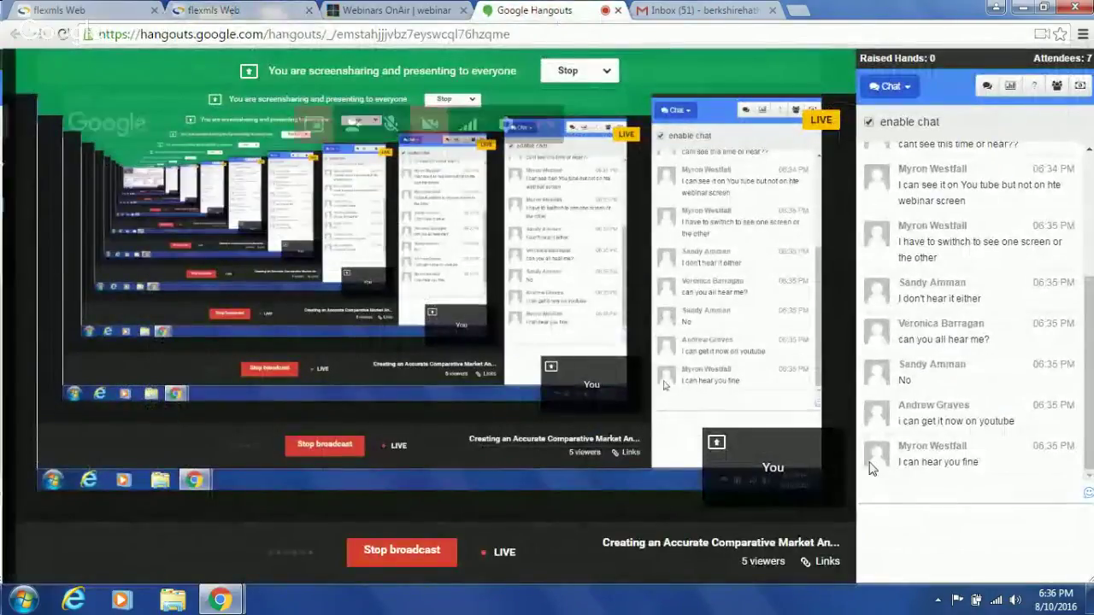
# - Reply 'perfect' in the Hangouts chat
pyautogui.click(936, 521)
pyautogui.write('can you see qual')
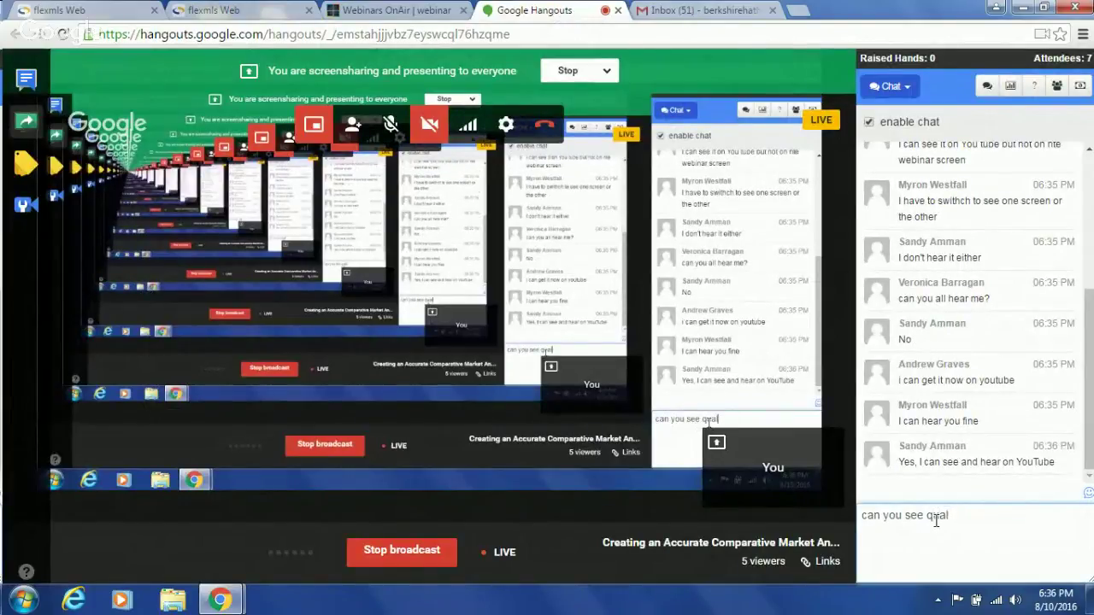
pyautogui.press('BackSpace')
pyautogui.press('BackSpace')
pyautogui.press('BackSpace')
pyautogui.press('BackSpace')
pyautogui.press('BackSpace')
pyautogui.press('BackSpace')
pyautogui.press('BackSpace')
pyautogui.press('BackSpace')
pyautogui.press('BackSpace')
pyautogui.press('BackSpace')
pyautogui.press('BackSpace')
pyautogui.press('BackSpace')
pyautogui.press('BackSpace')
pyautogui.press('BackSpace')
pyautogui.press('BackSpace')
pyautogui.press('BackSpace')
pyautogui.write('perfect')
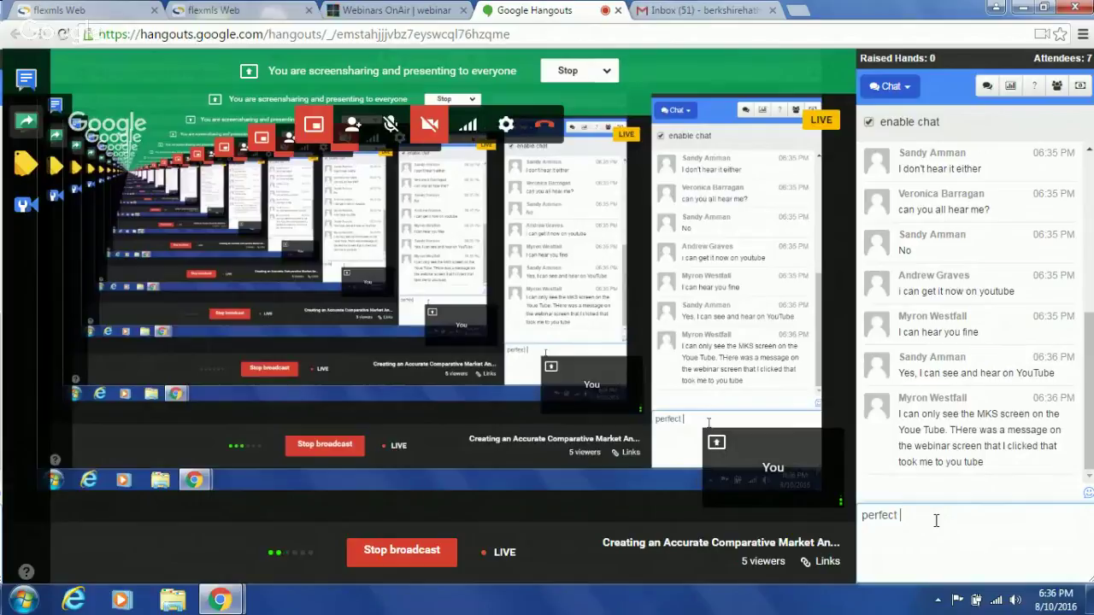
pyautogui.press('Return')
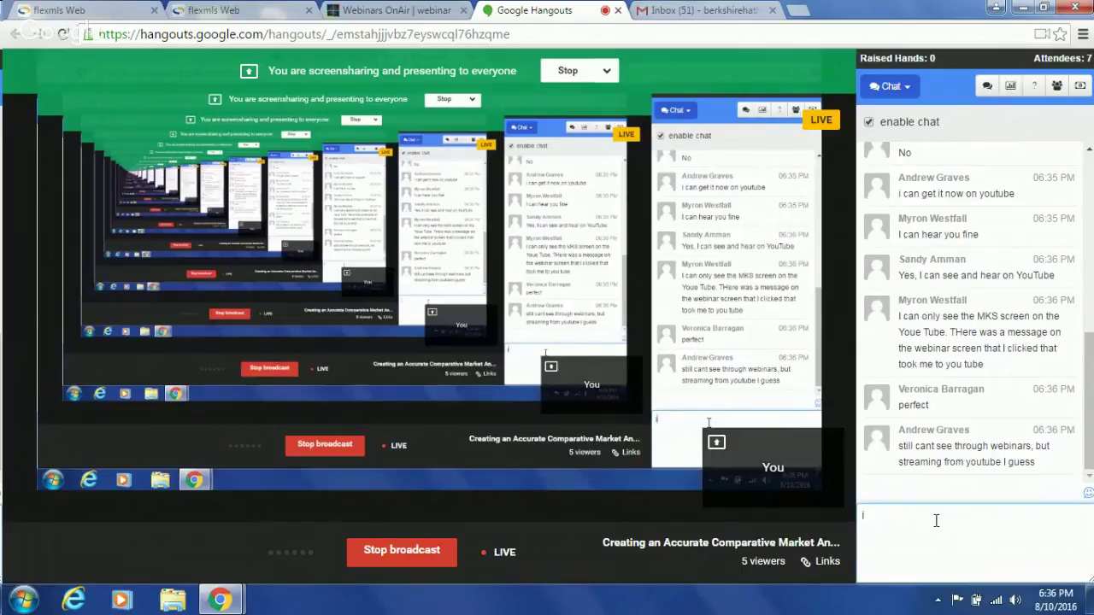
pyautogui.write('interesting ok')
pyautogui.press('Return')
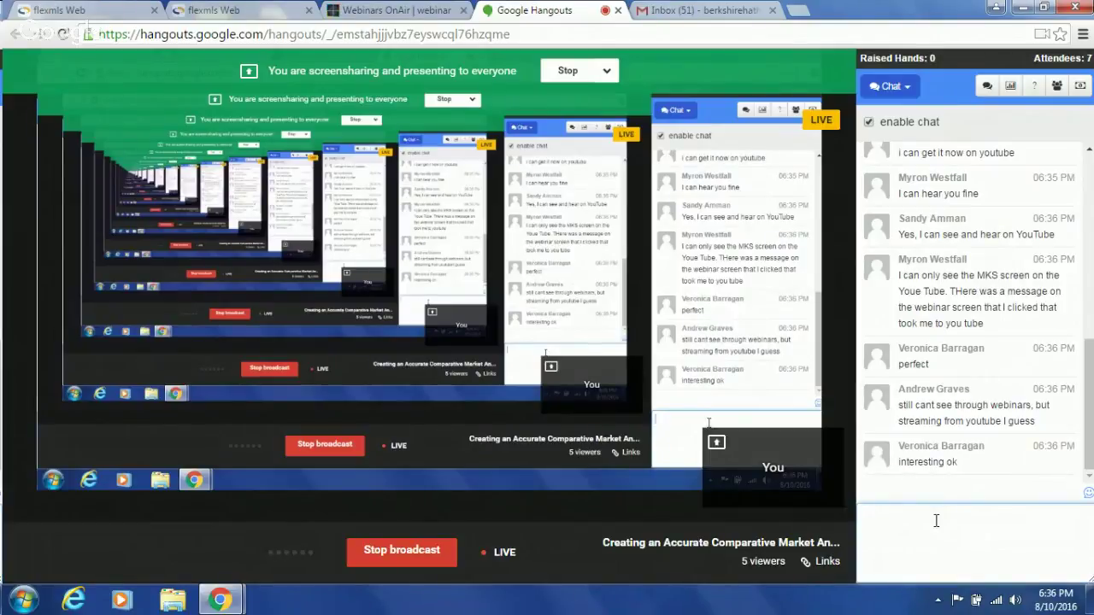
pyautogui.moveTo(740, 501)
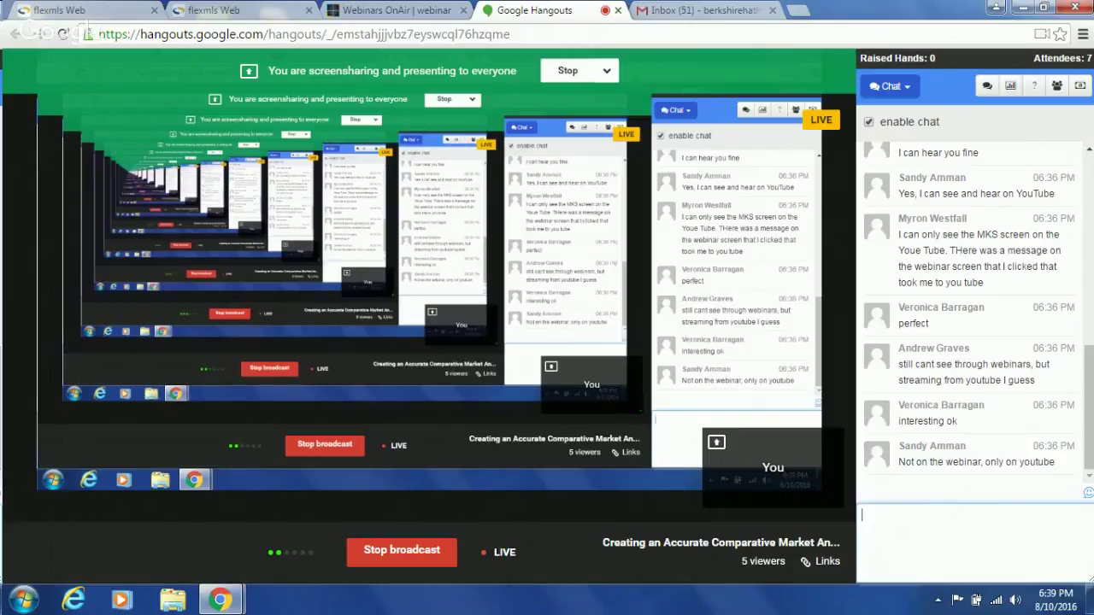
pyautogui.click(226, 9)
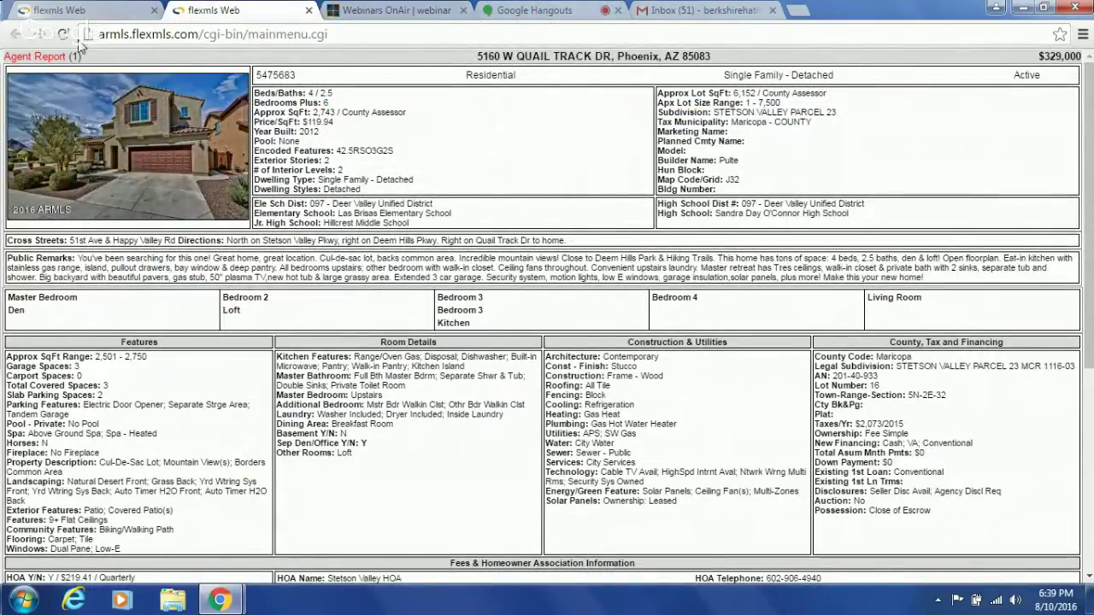
pyautogui.click(51, 10)
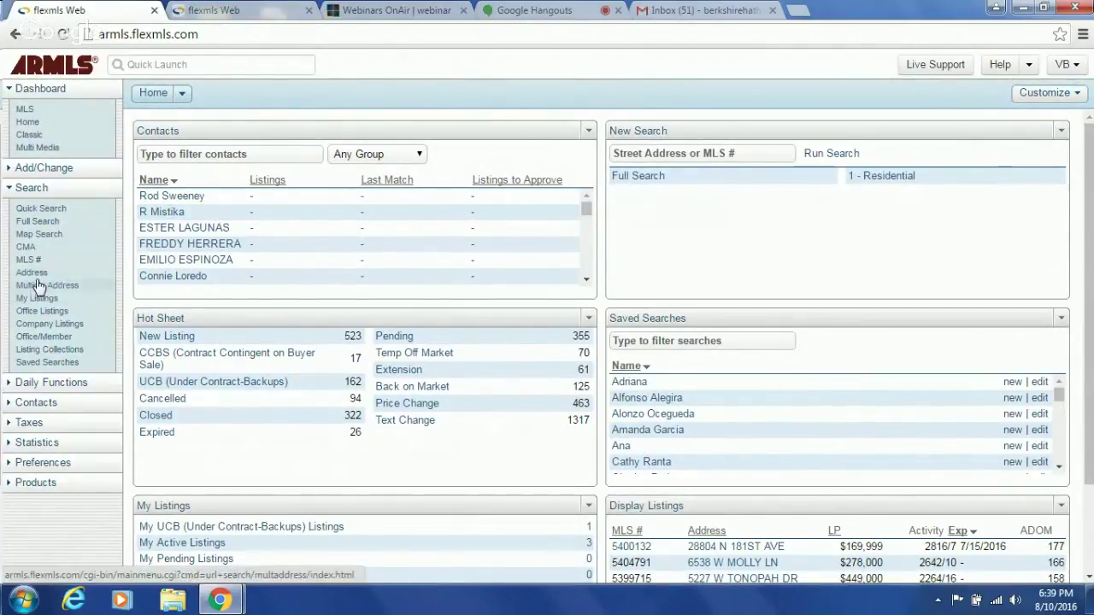
pyautogui.click(37, 278)
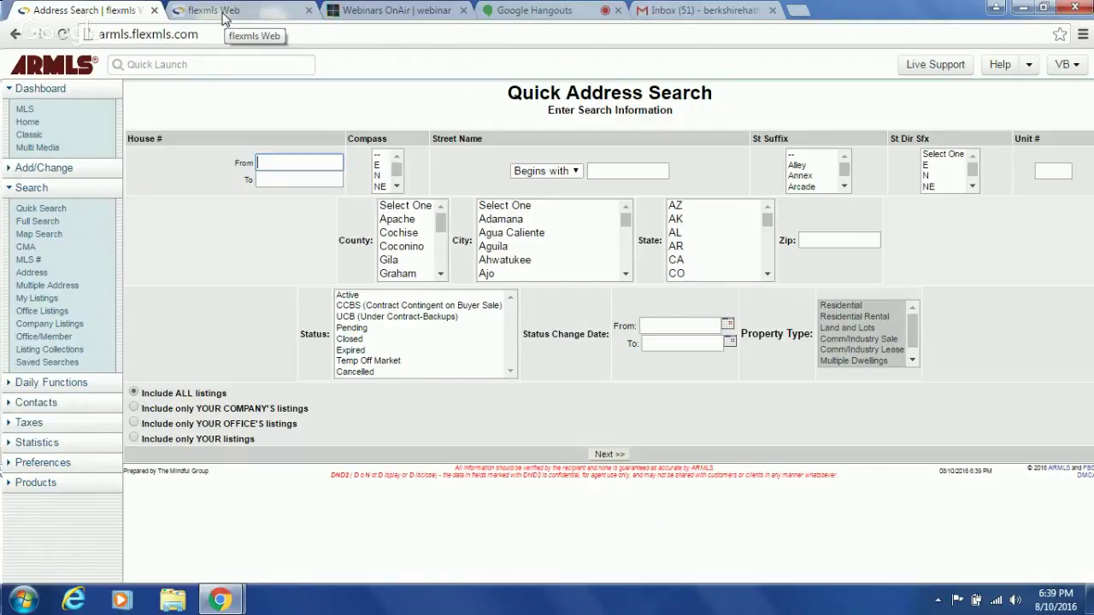
pyautogui.click(224, 19)
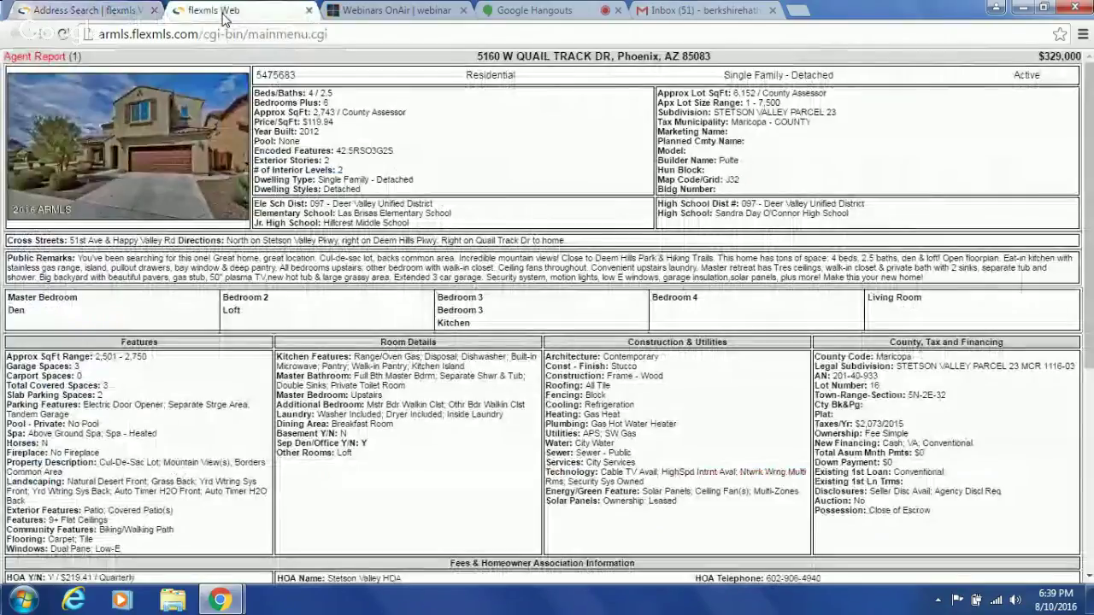
pyautogui.click(115, 17)
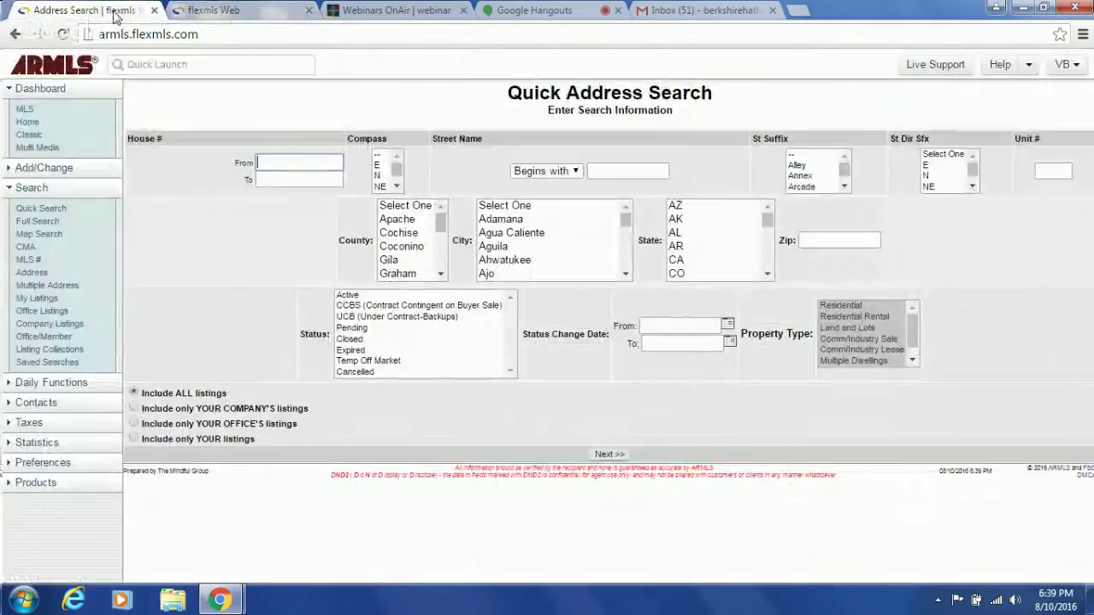
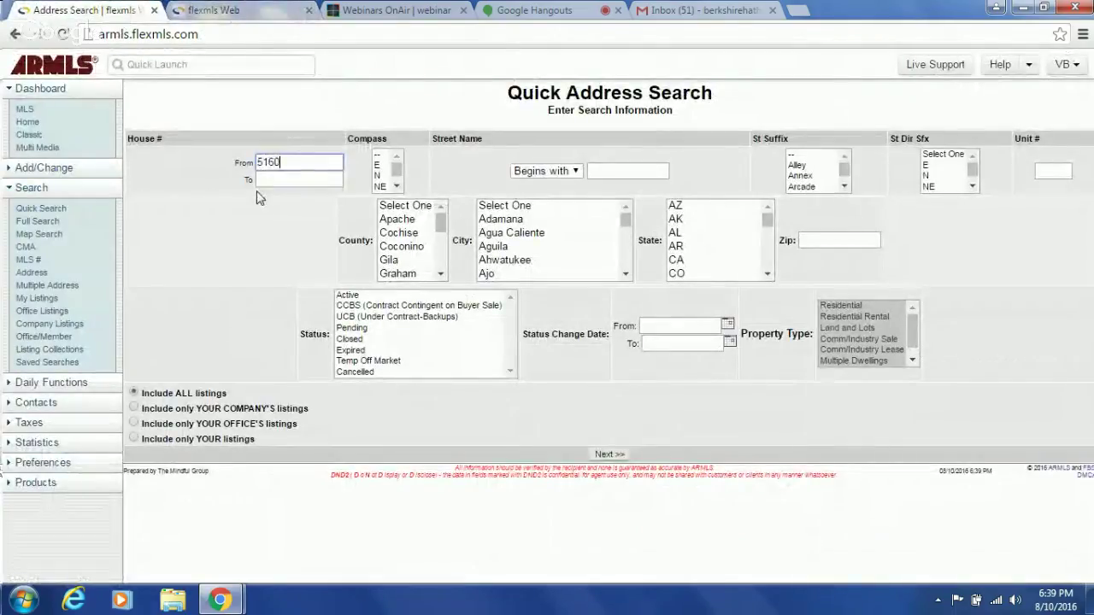
pyautogui.click(611, 171)
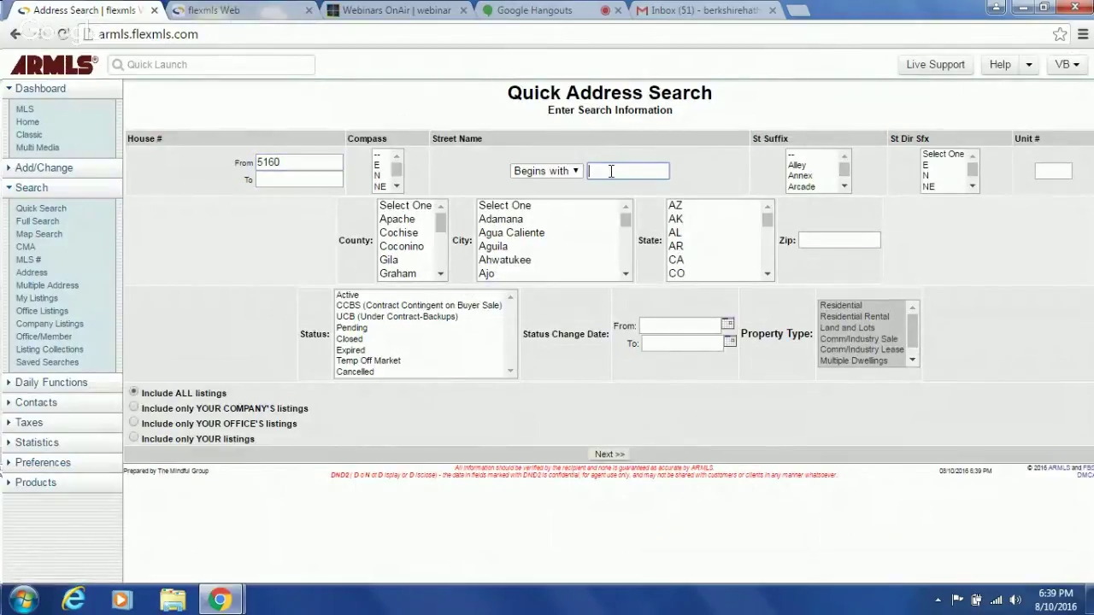
pyautogui.click(607, 457)
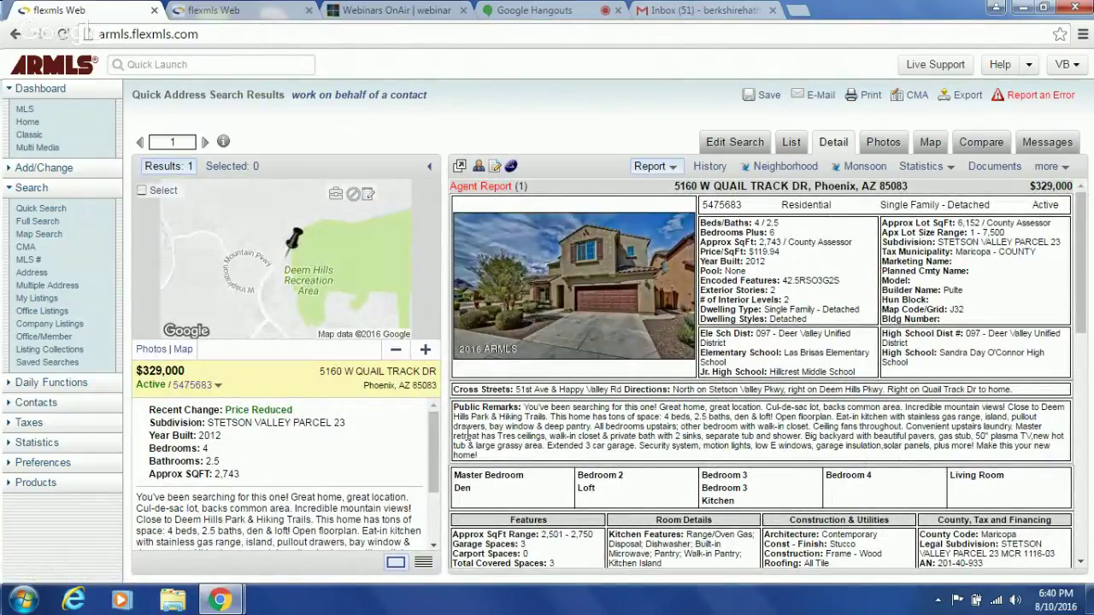
pyautogui.moveTo(434, 445); pyautogui.dragTo(421, 438)
pyautogui.click(297, 9)
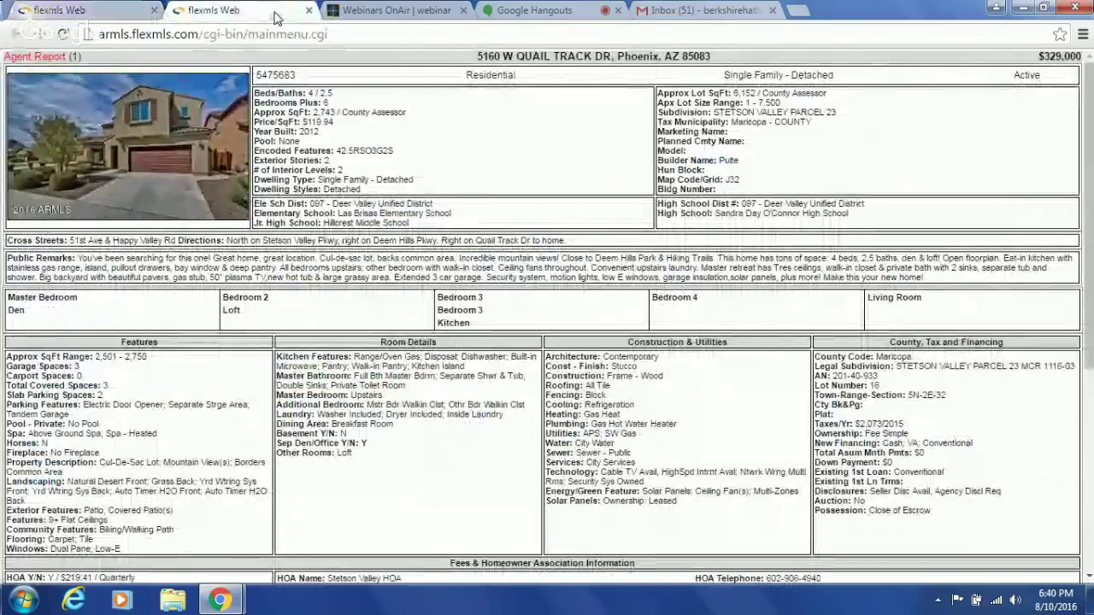
pyautogui.click(51, 9)
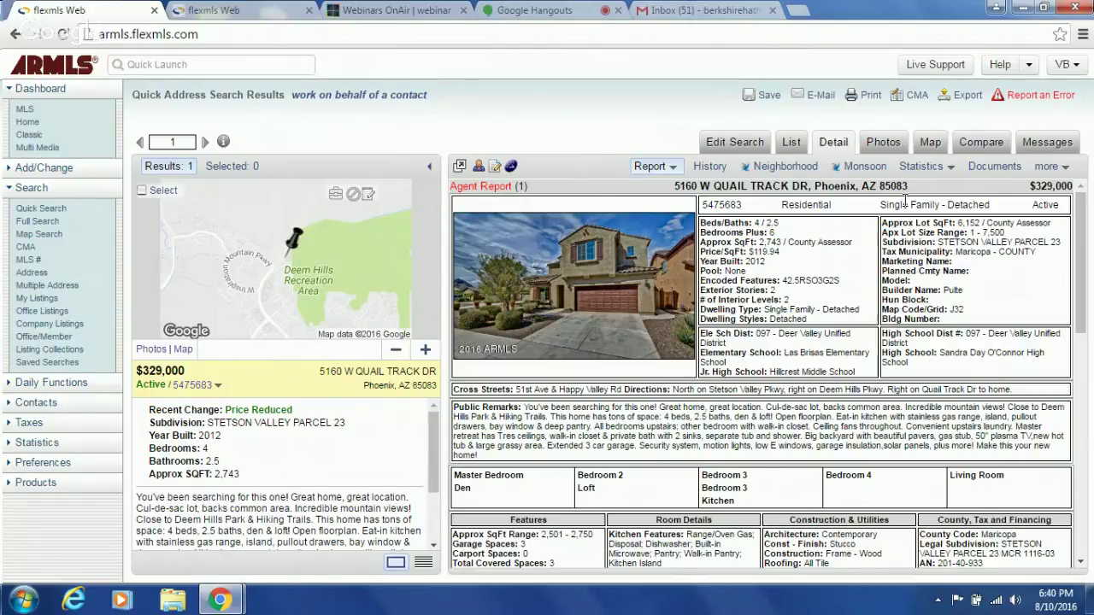
pyautogui.click(895, 145)
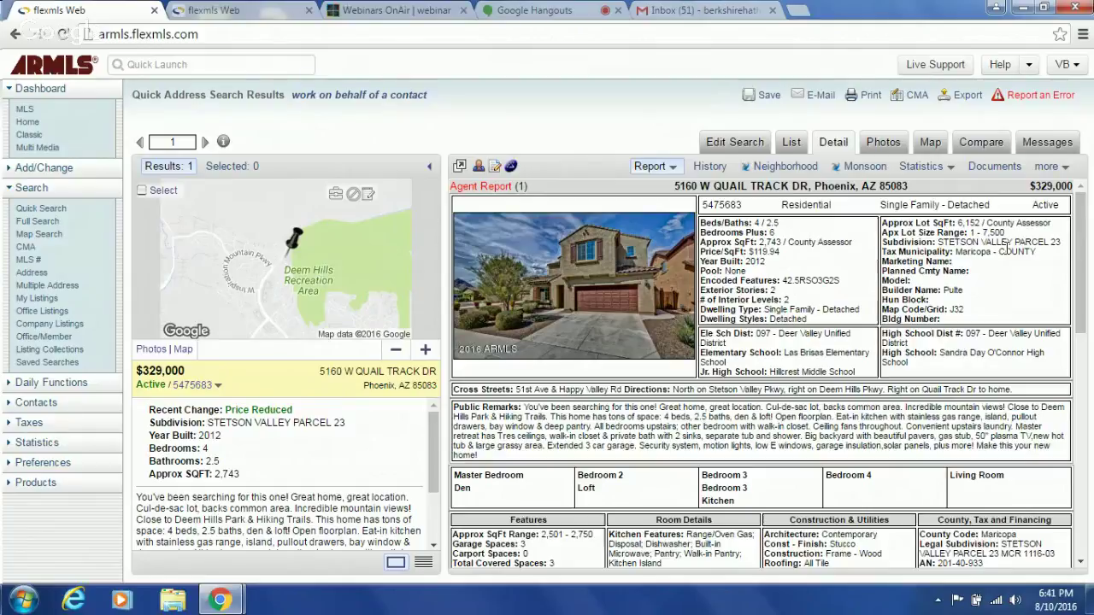
pyautogui.click(876, 147)
pyautogui.click(792, 498)
pyautogui.click(793, 498)
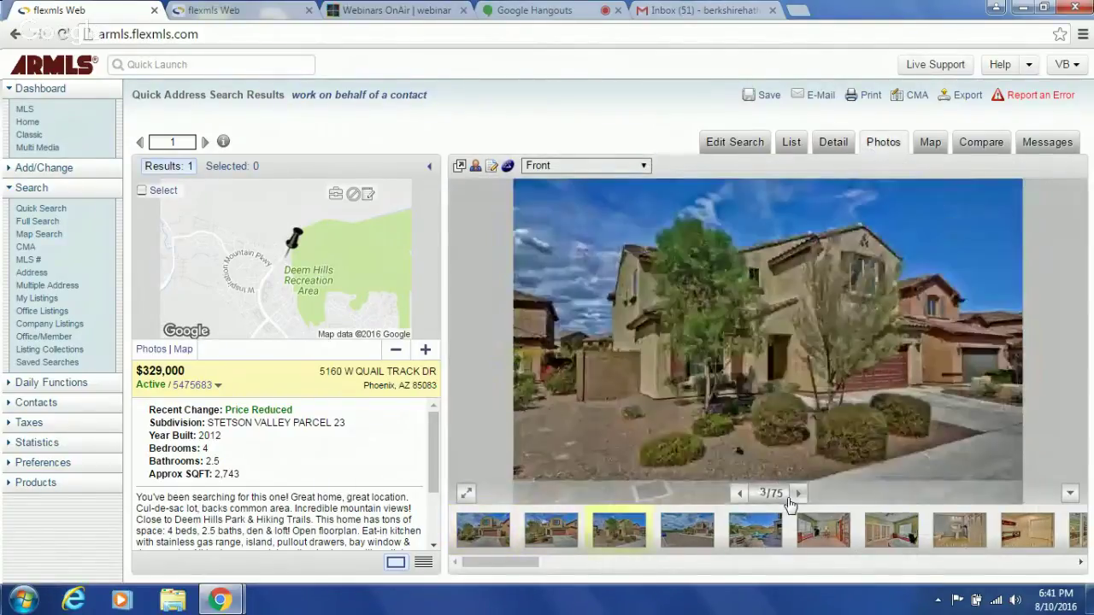
pyautogui.click(793, 498)
pyautogui.click(793, 498)
pyautogui.click(792, 497)
pyautogui.click(792, 498)
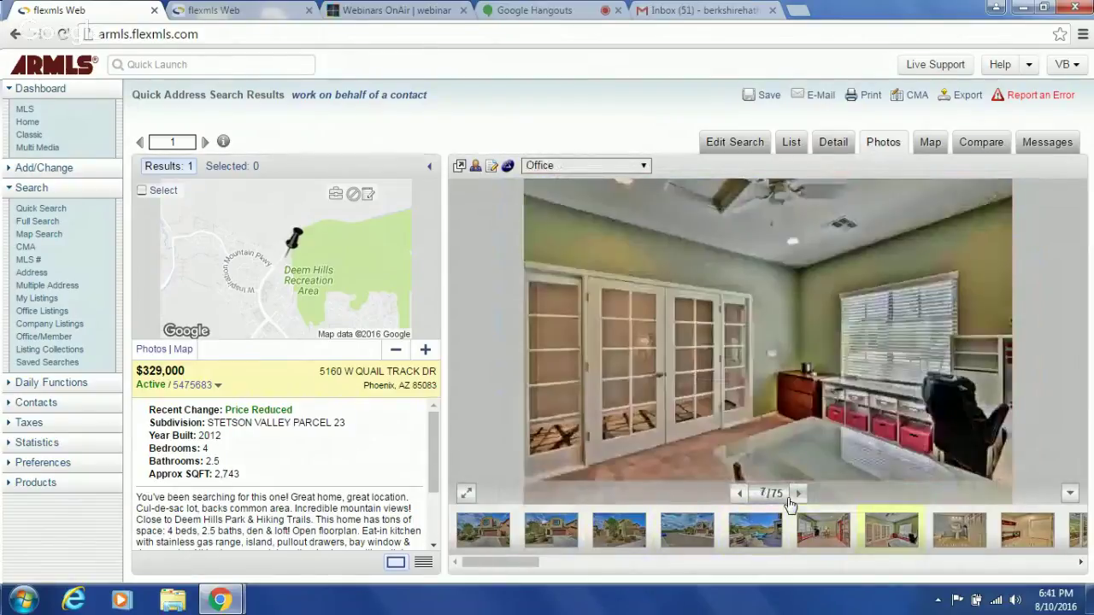
pyautogui.click(792, 497)
pyautogui.click(792, 498)
pyautogui.click(793, 497)
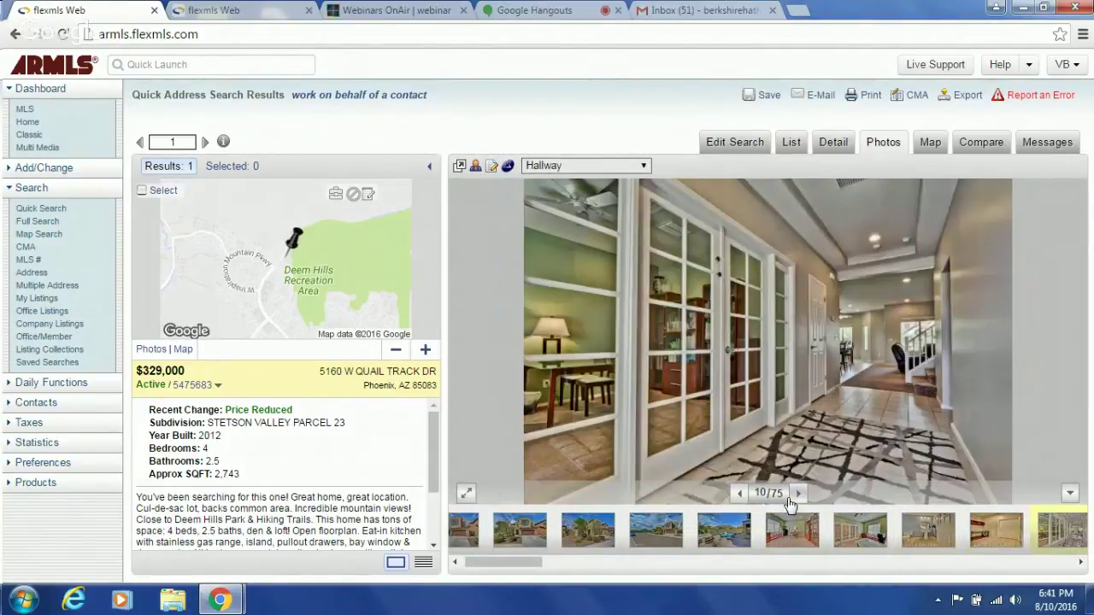
pyautogui.click(792, 498)
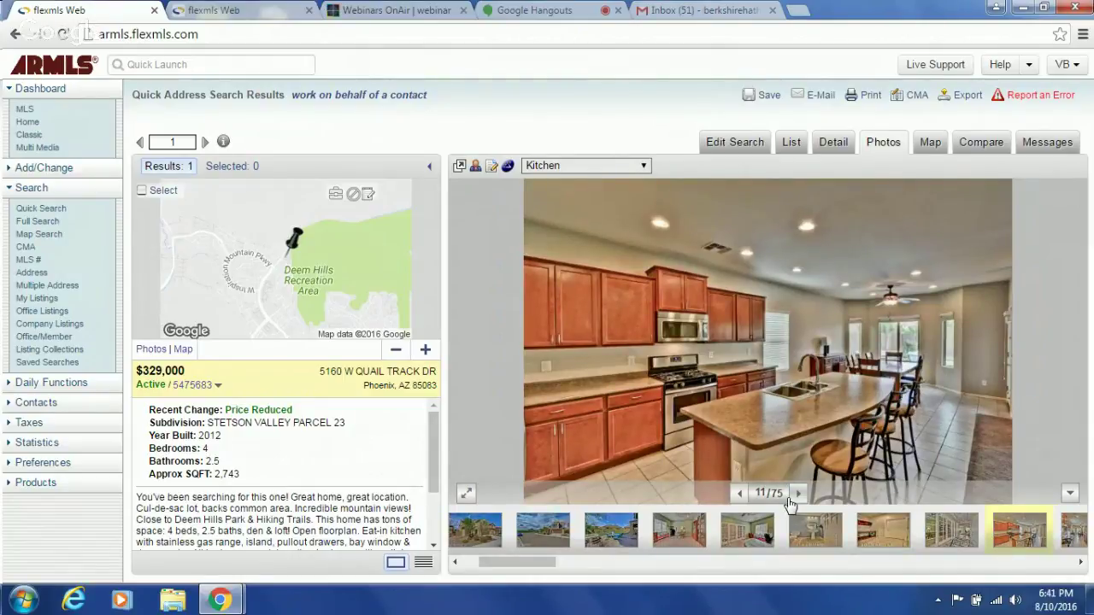
pyautogui.click(792, 498)
pyautogui.click(793, 497)
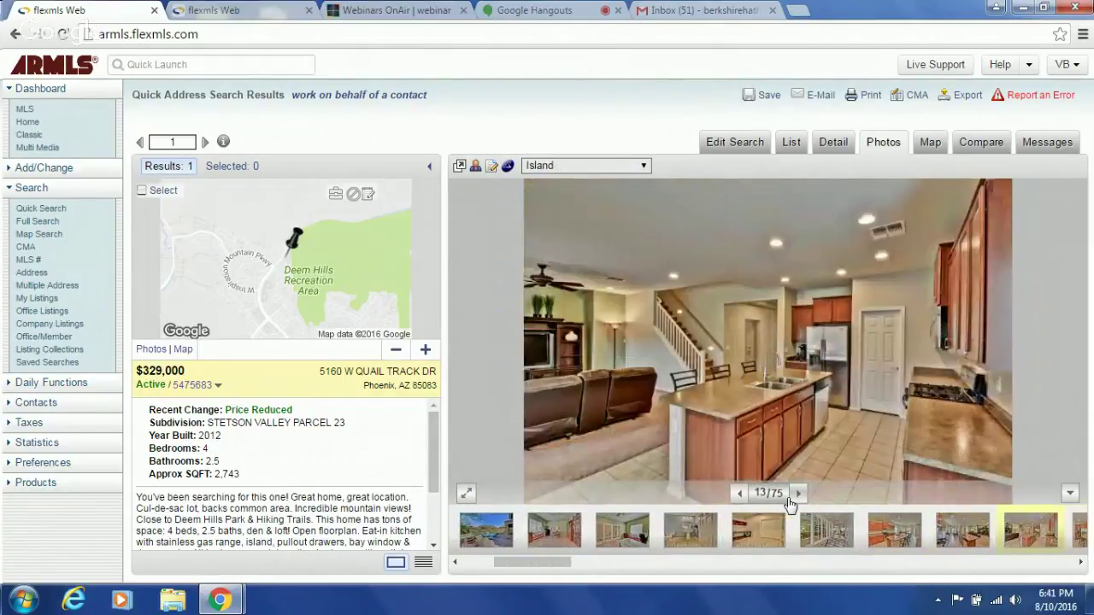
pyautogui.click(793, 498)
pyautogui.click(792, 498)
pyautogui.click(792, 497)
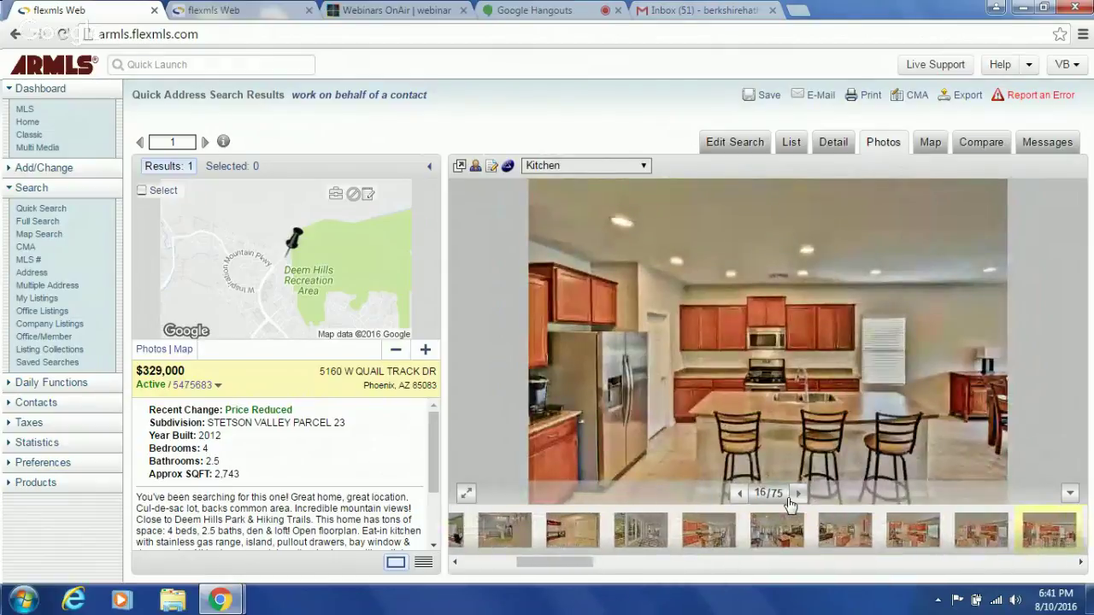
pyautogui.click(790, 499)
pyautogui.click(789, 499)
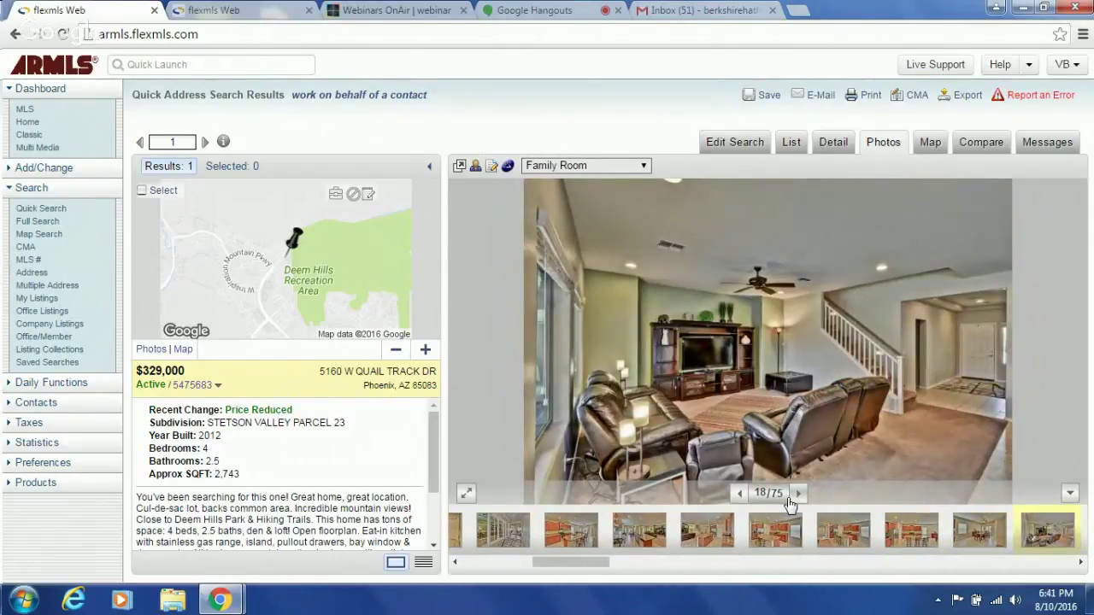
pyautogui.click(791, 500)
pyautogui.click(790, 500)
pyautogui.click(791, 500)
pyautogui.click(791, 500)
pyautogui.click(791, 500)
pyautogui.click(790, 500)
pyautogui.click(790, 500)
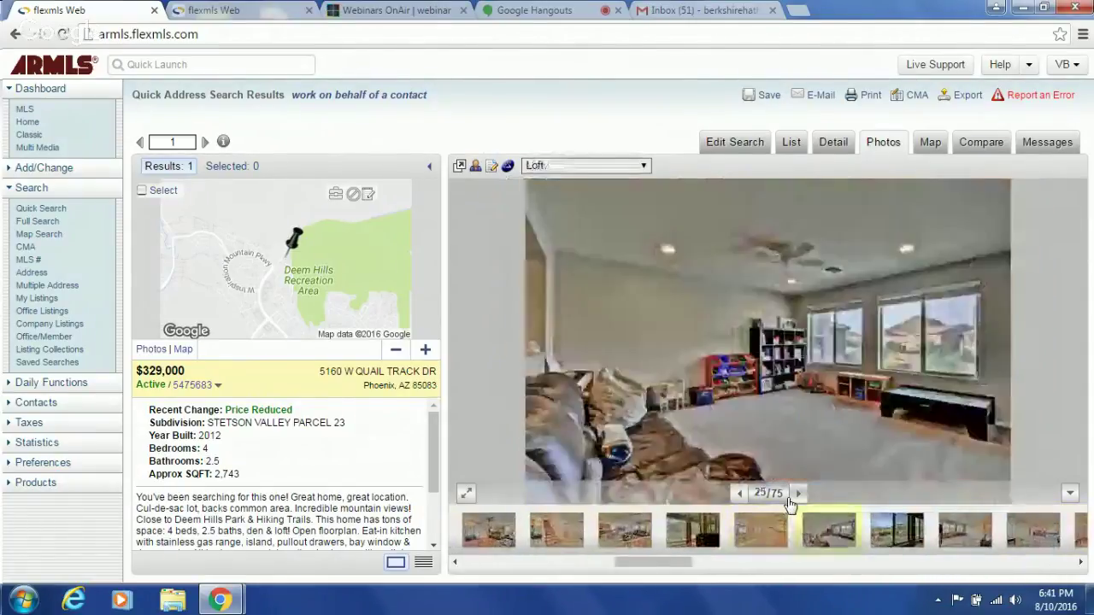
pyautogui.click(790, 500)
pyautogui.click(791, 500)
pyautogui.click(791, 500)
pyautogui.click(791, 501)
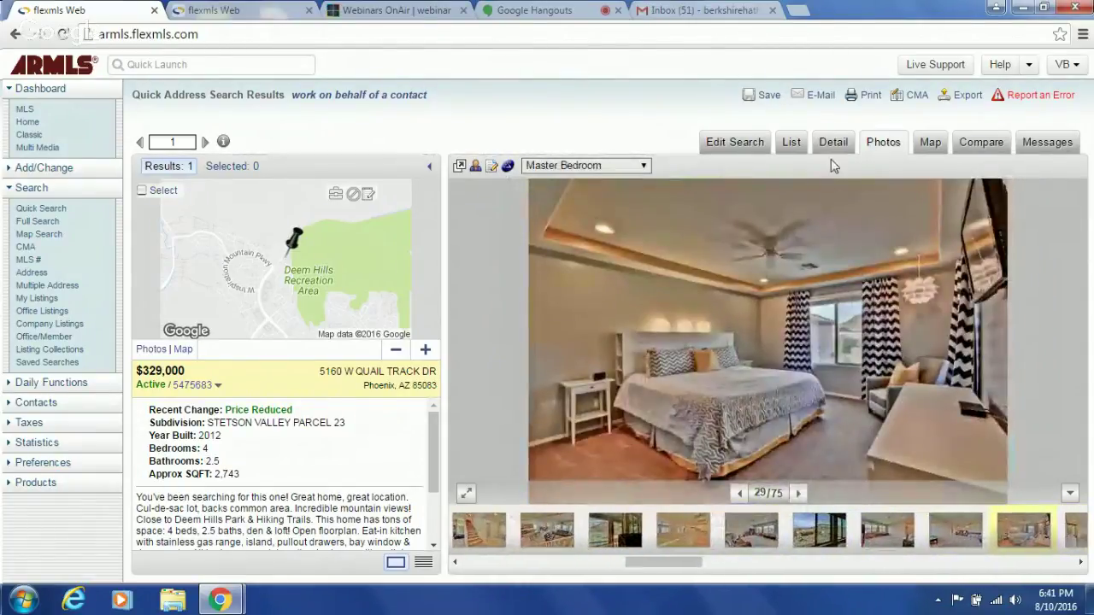
pyautogui.click(830, 147)
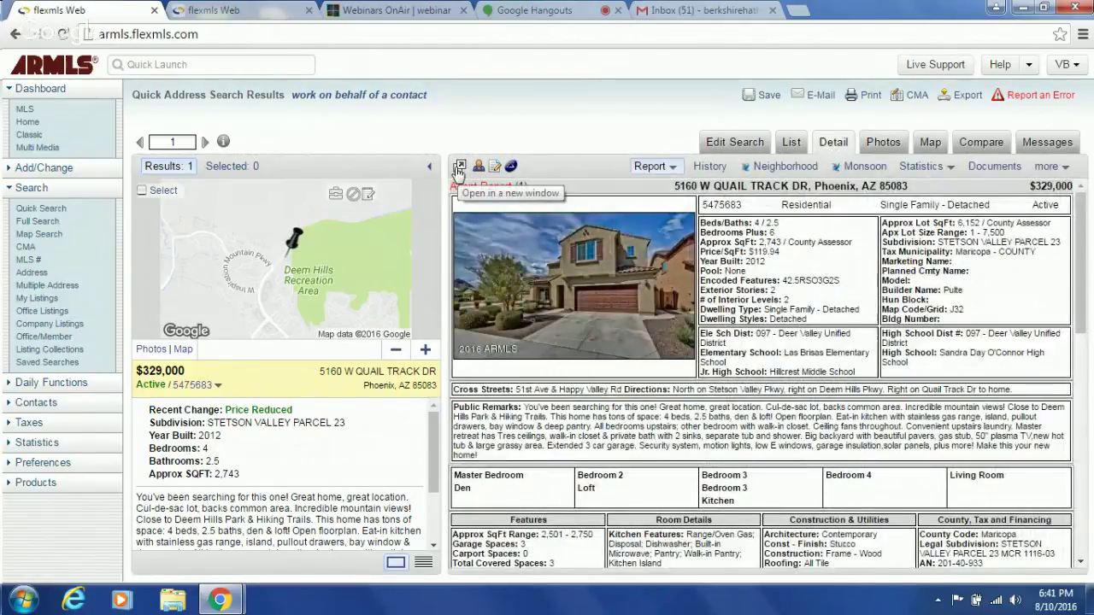
# - Open the listing report in a new tab, then close that duplicate tab
pyautogui.click(459, 169)
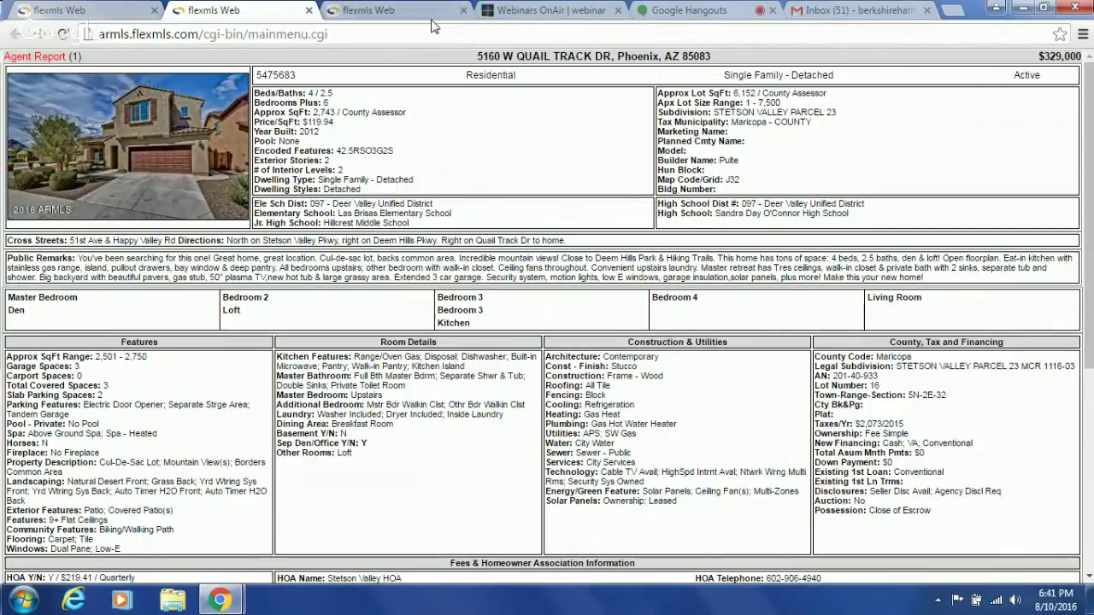
pyautogui.click(419, 15)
pyautogui.click(464, 11)
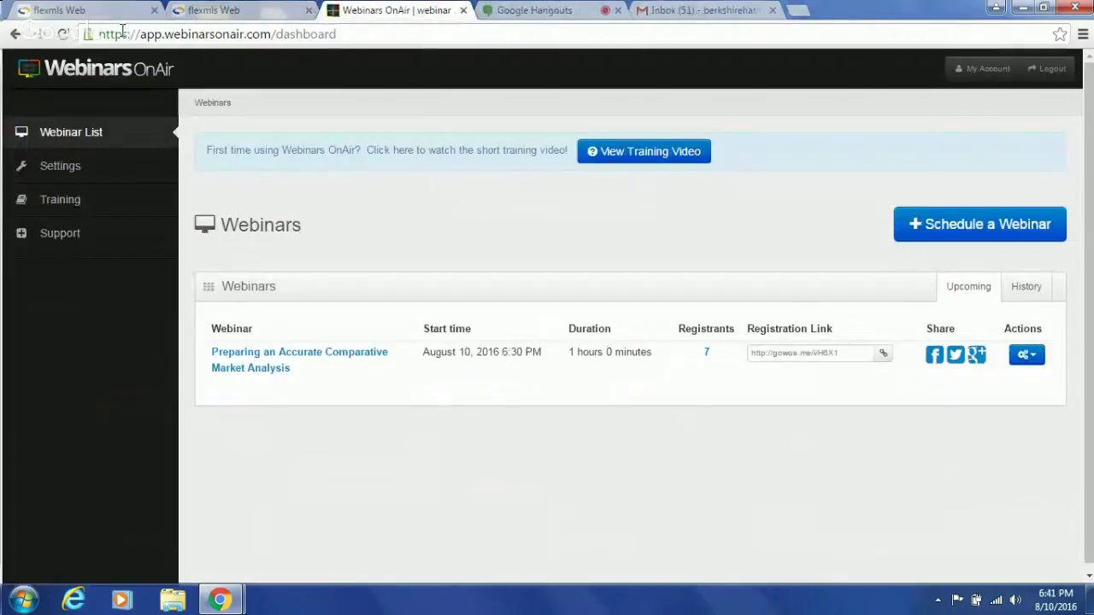
pyautogui.click(214, 12)
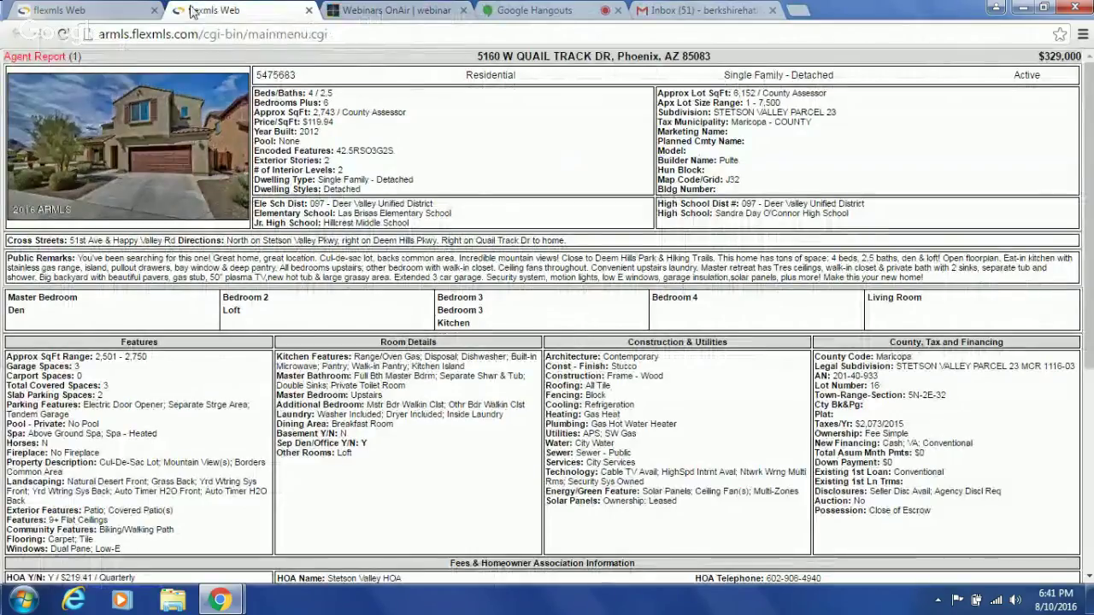
# - Back on the search results, open Monsoon from the Taxes sidebar section
pyautogui.click(94, 10)
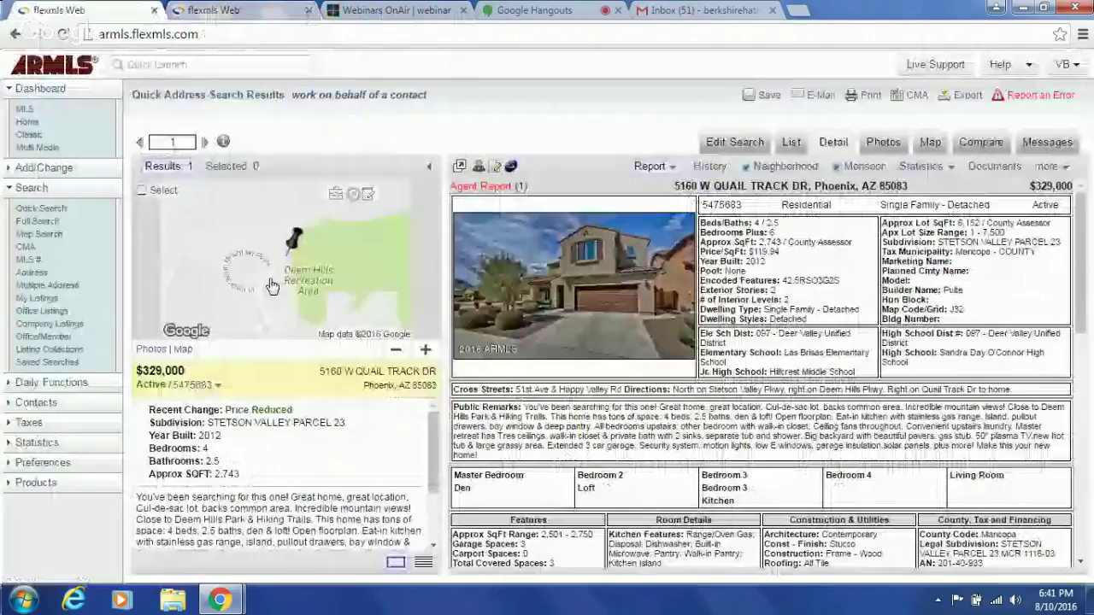
pyautogui.click(42, 426)
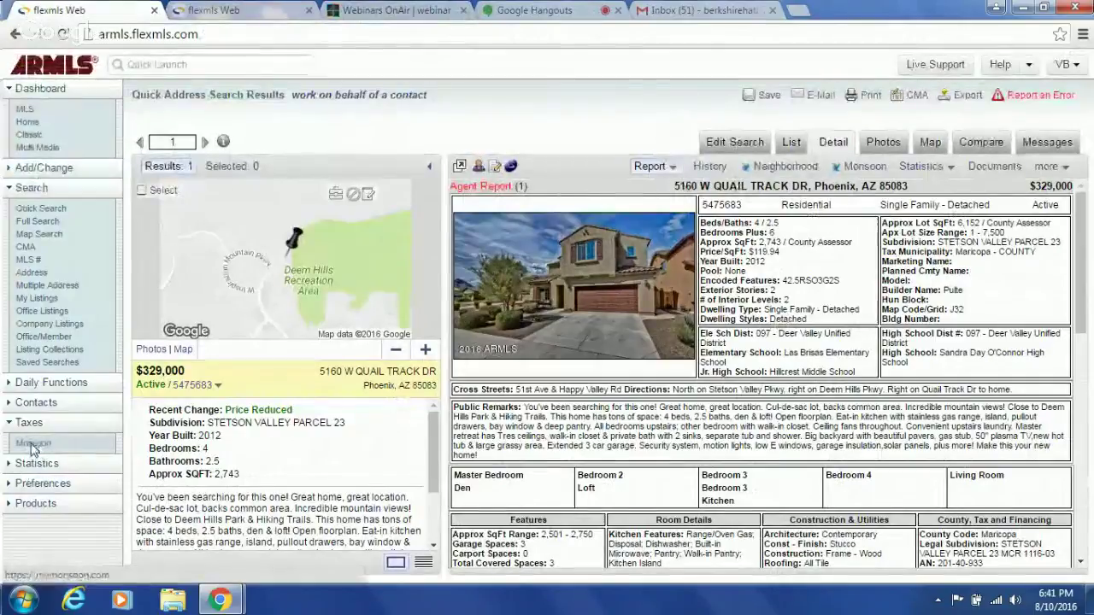
pyautogui.click(29, 444)
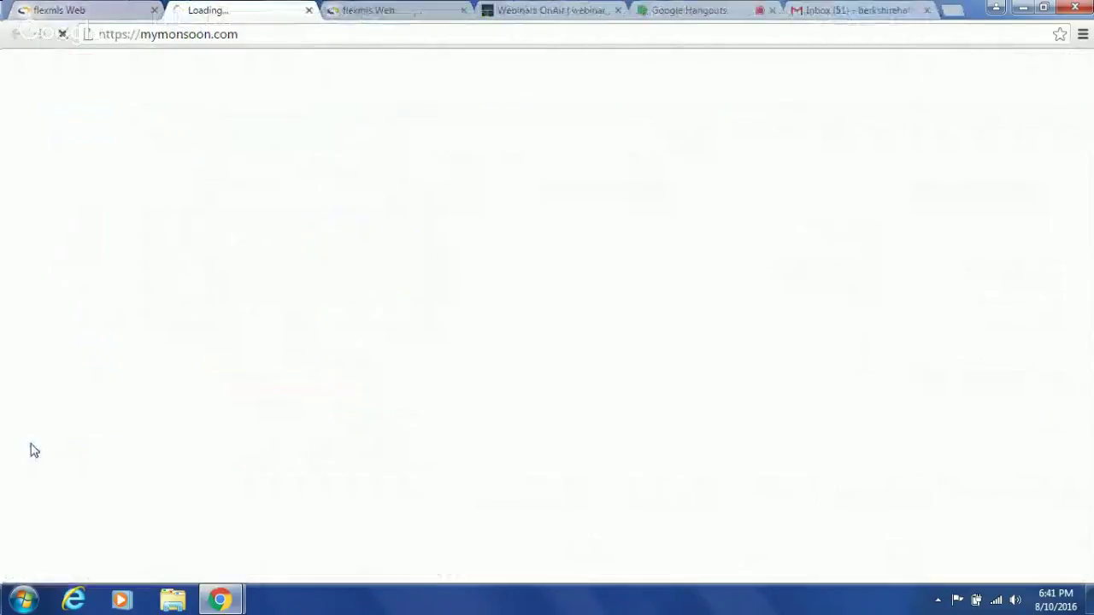
pyautogui.click(406, 12)
pyautogui.click(257, 11)
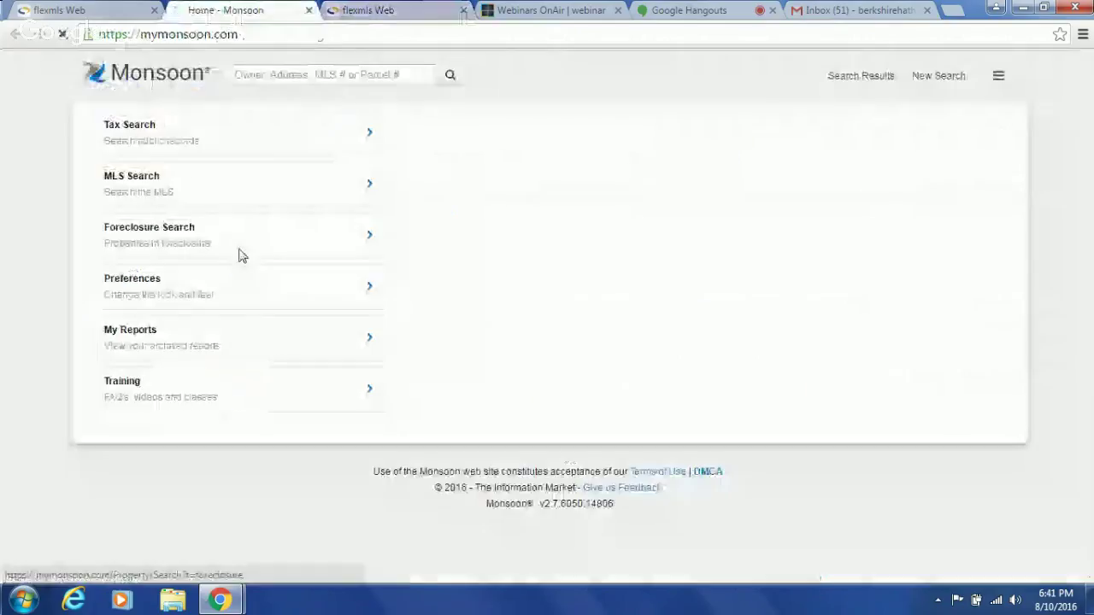
pyautogui.click(287, 75)
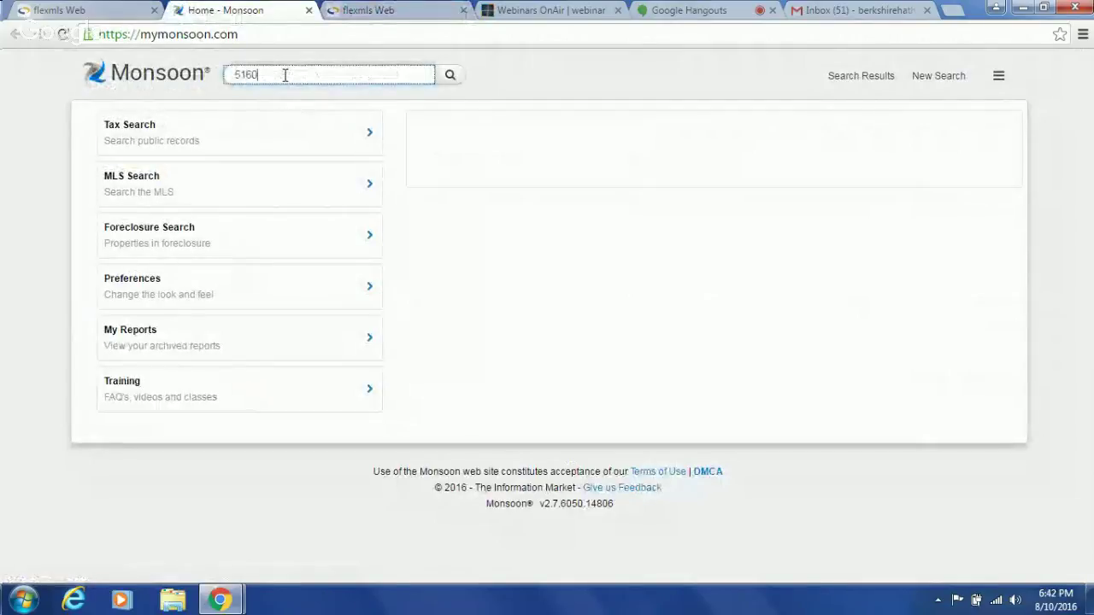
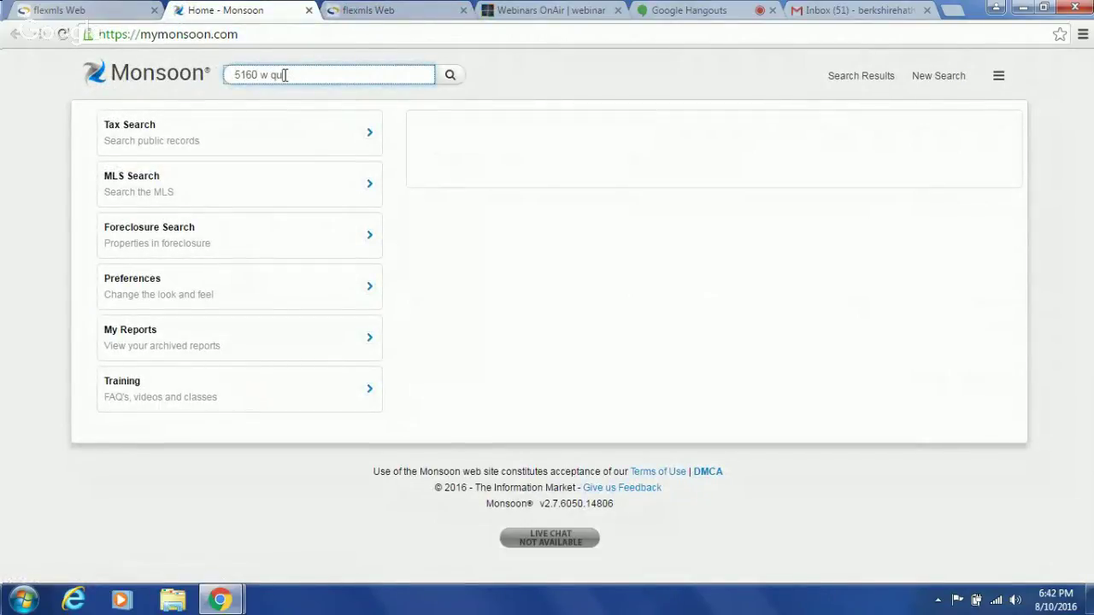
pyautogui.click(449, 75)
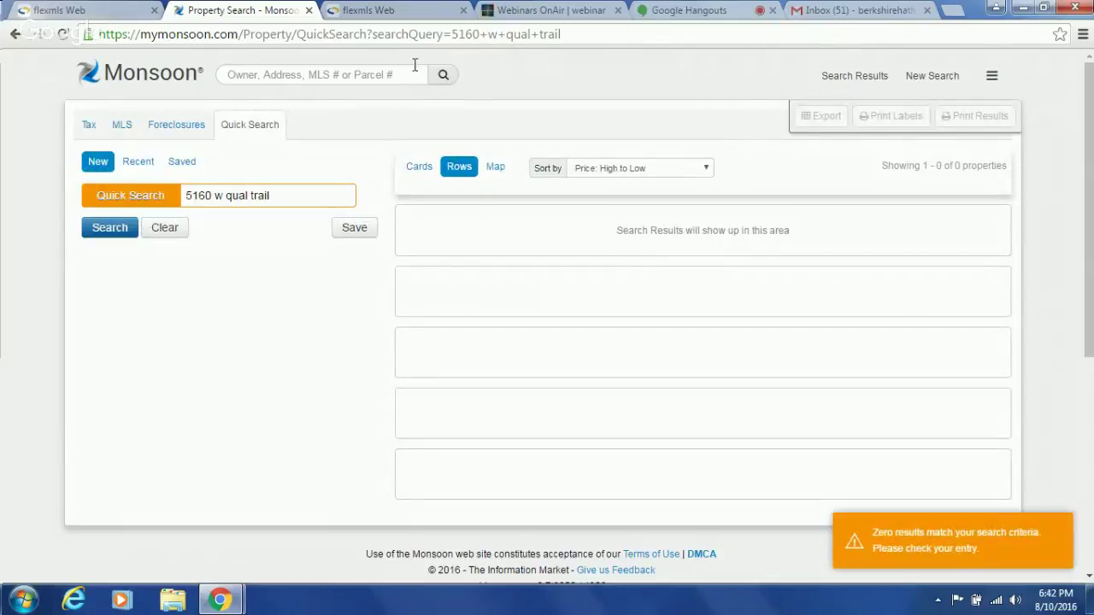
pyautogui.click(370, 12)
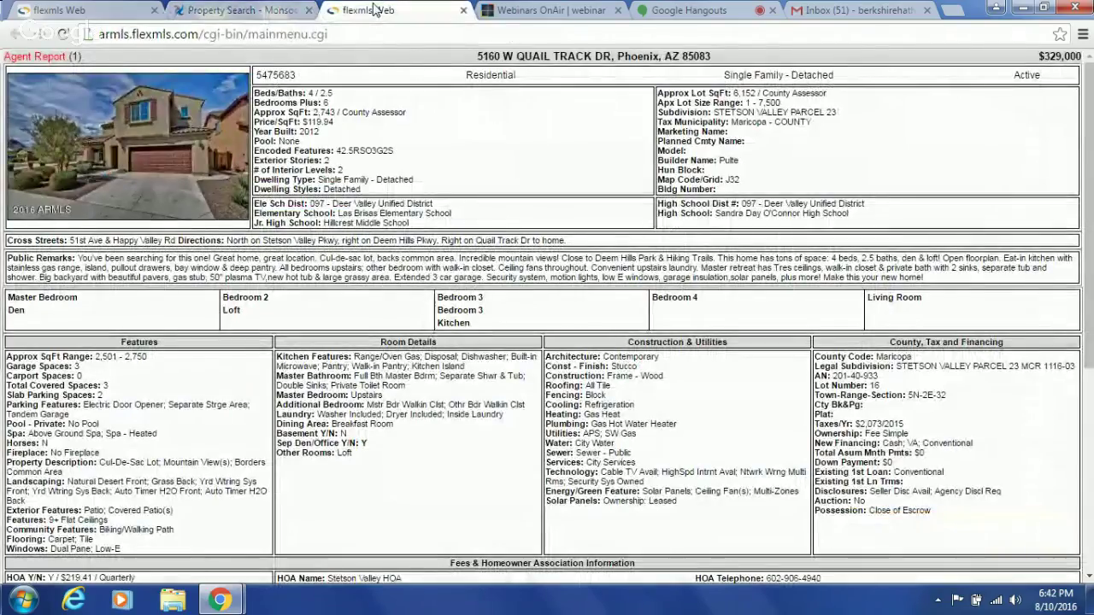
pyautogui.click(252, 12)
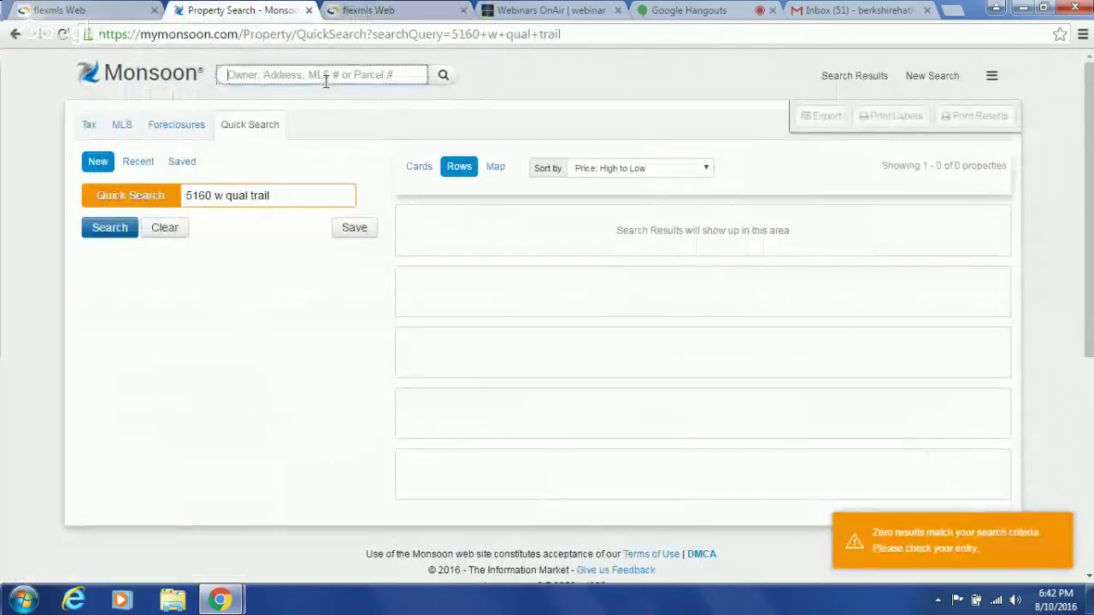
pyautogui.click(287, 196)
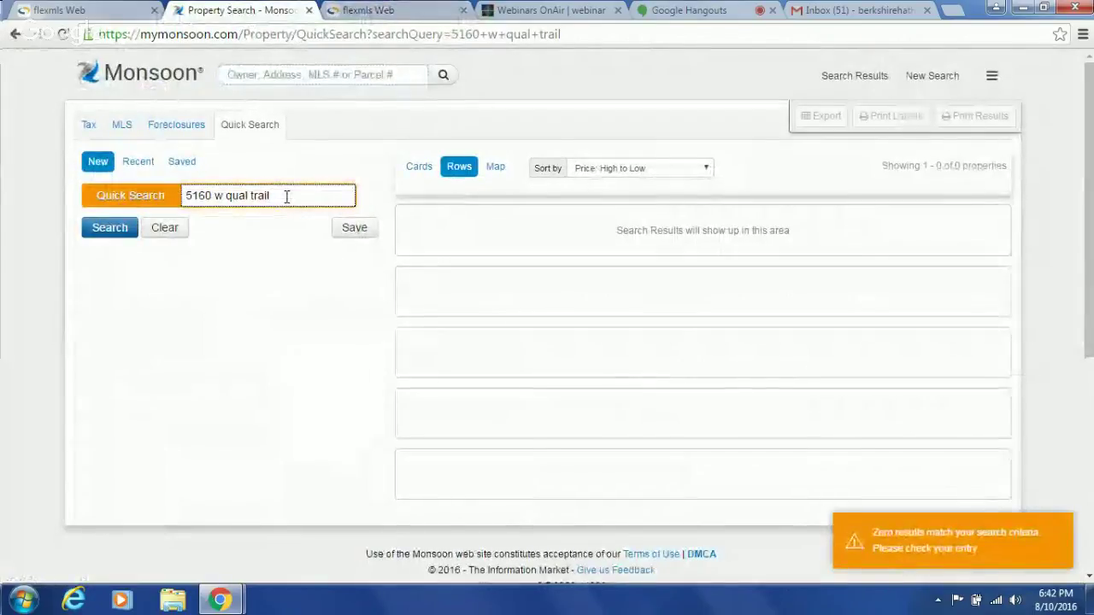
pyautogui.press('BackSpace')
pyautogui.press('BackSpace')
pyautogui.write('ck')
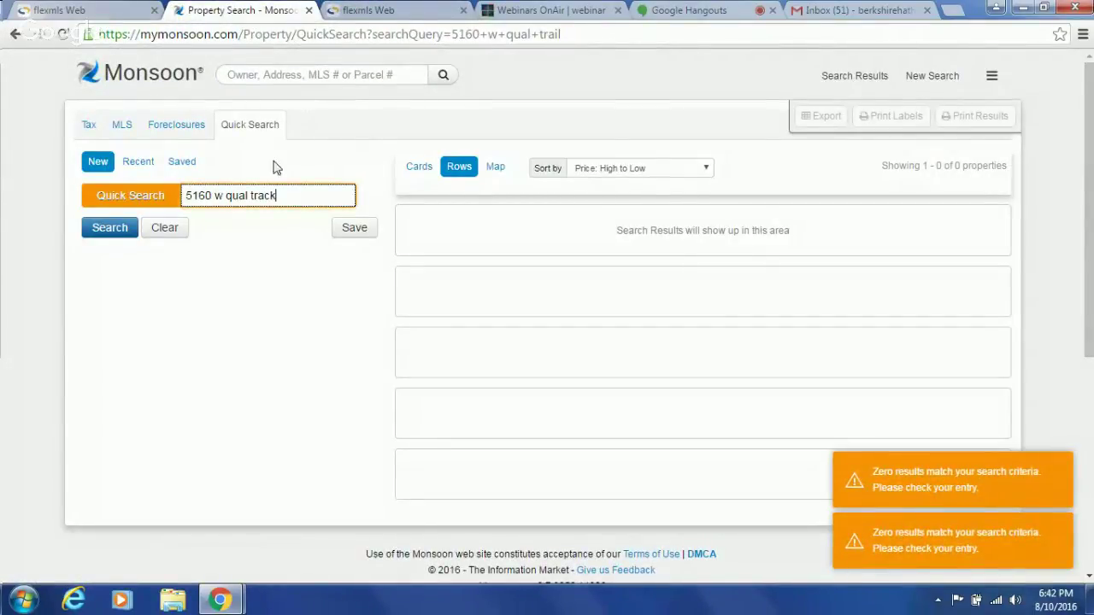
pyautogui.click(304, 76)
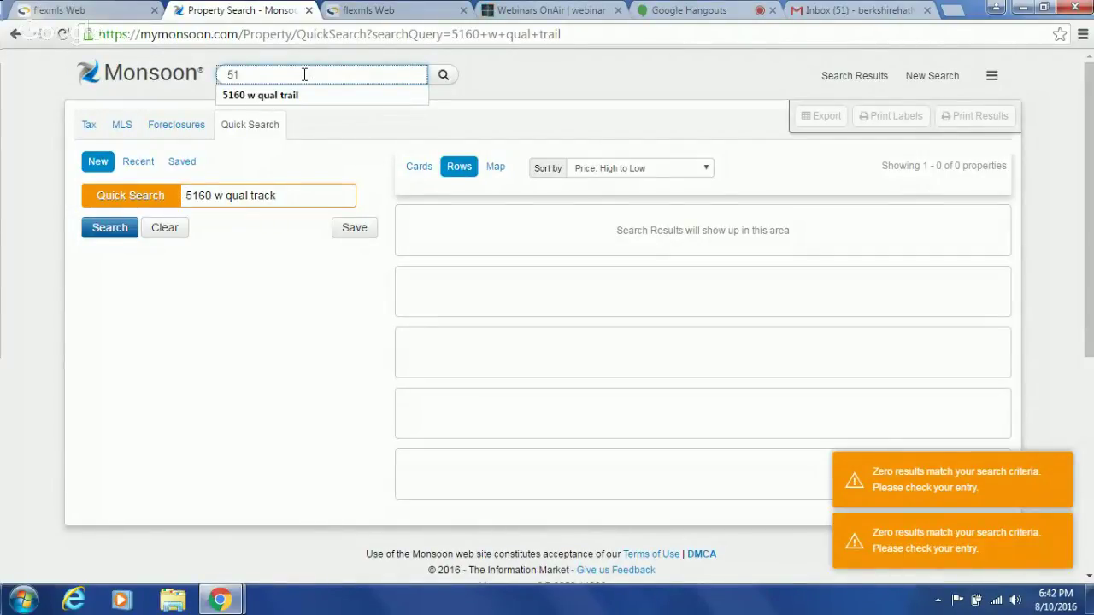
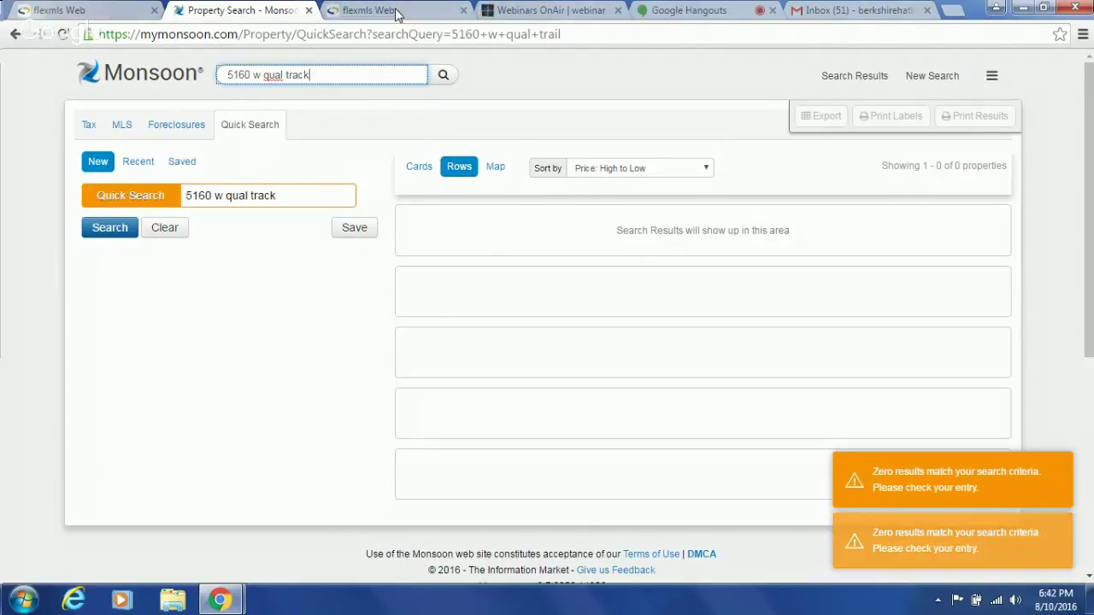
pyautogui.click(396, 14)
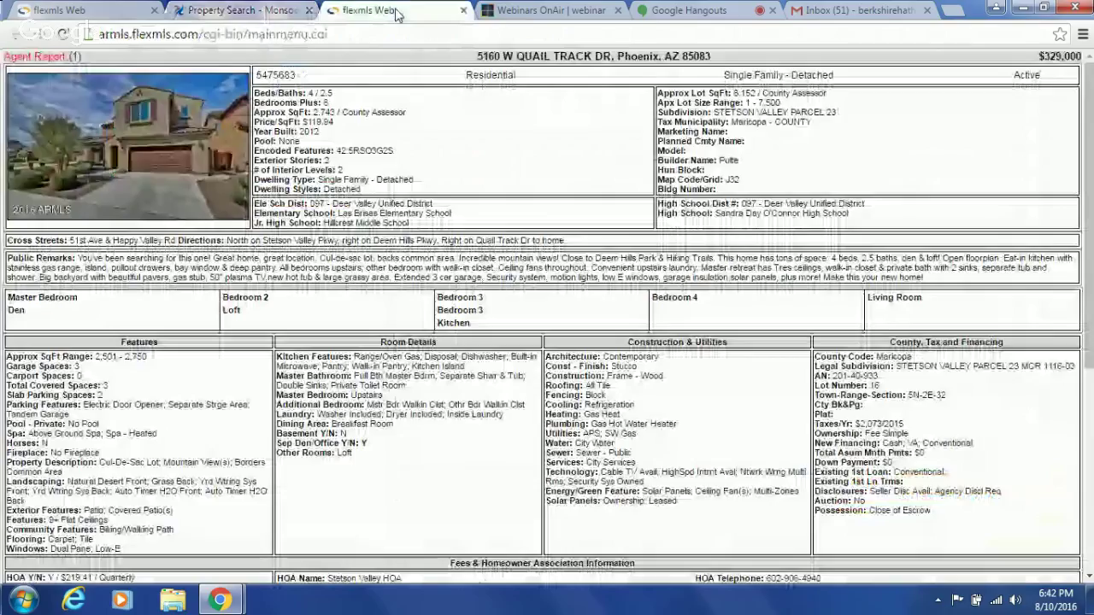
pyautogui.click(266, 12)
pyautogui.press('BackSpace')
pyautogui.press('BackSpace')
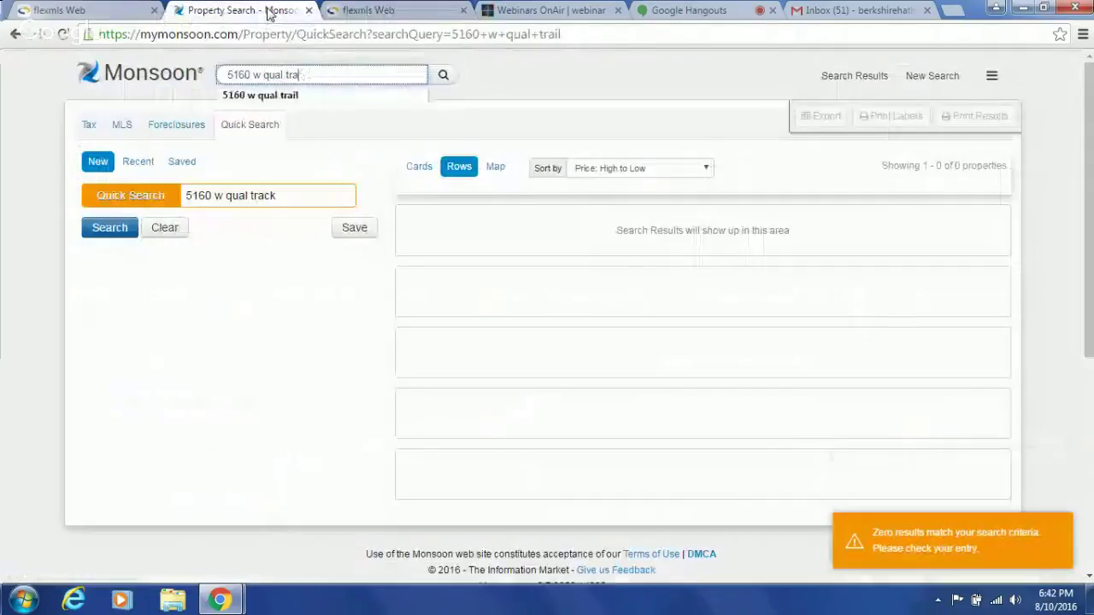
pyautogui.press('BackSpace')
pyautogui.press('BackSpace')
pyautogui.press('BackSpace')
pyautogui.press('BackSpace')
pyautogui.press('BackSpace')
pyautogui.write('il tr')
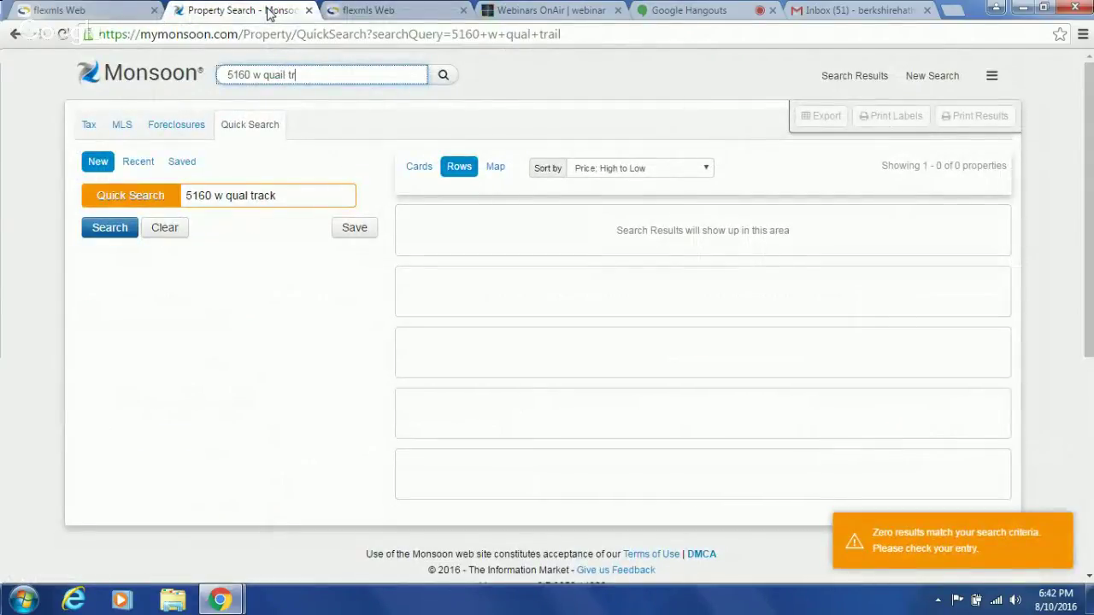
pyautogui.write('ack')
pyautogui.press('Return')
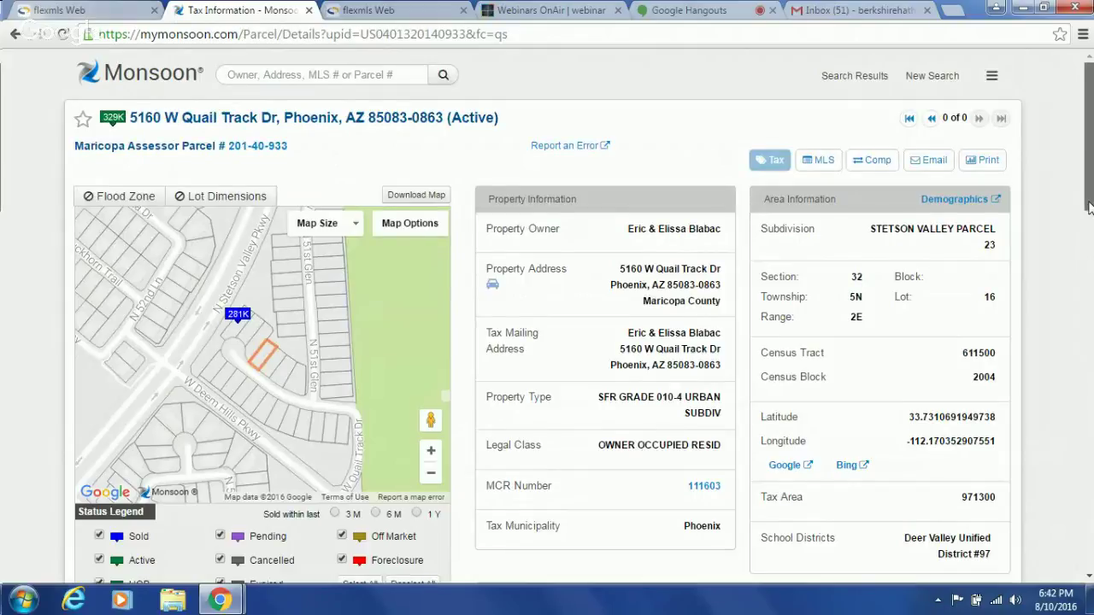
# - Scroll through the parcel's tax information and compare it with the flexmls listing
pyautogui.moveTo(1090, 208); pyautogui.dragTo(1090, 241)
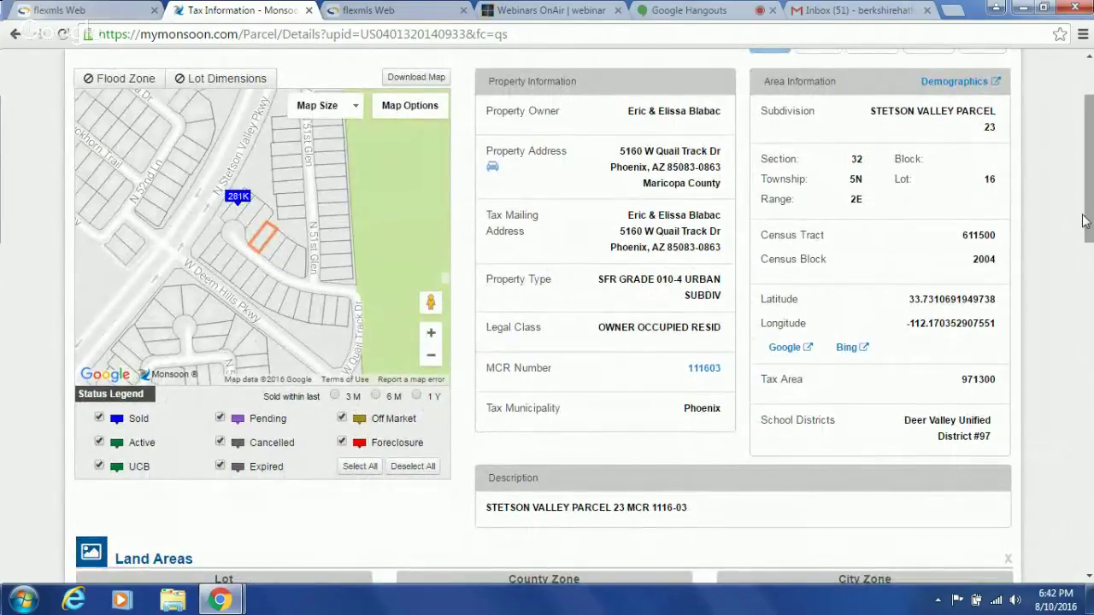
pyautogui.moveTo(1086, 221); pyautogui.dragTo(1090, 323)
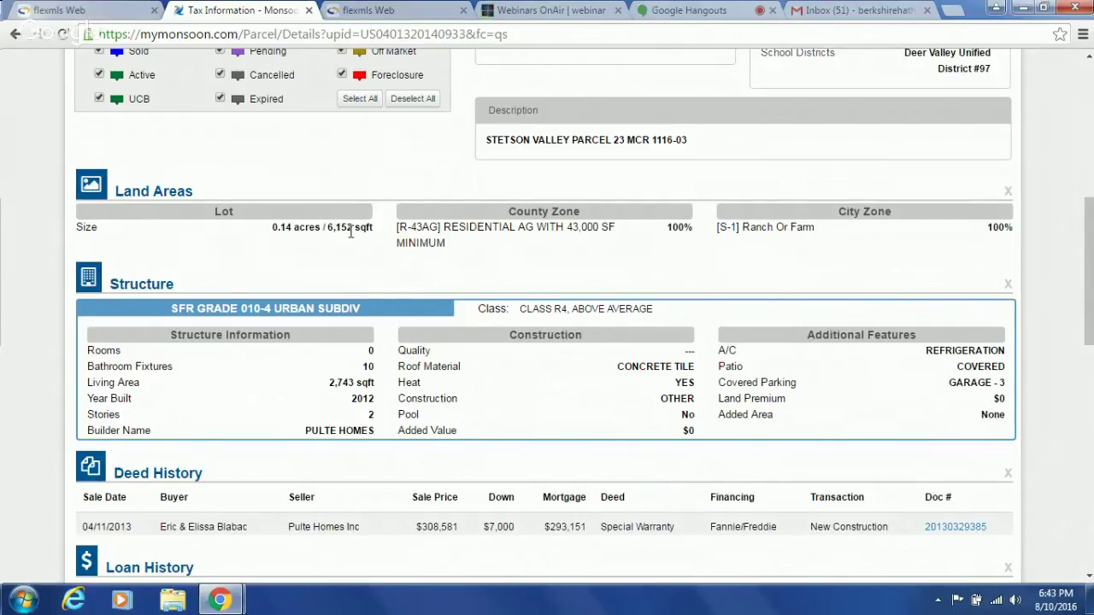
pyautogui.moveTo(1090, 220); pyautogui.dragTo(1090, 309)
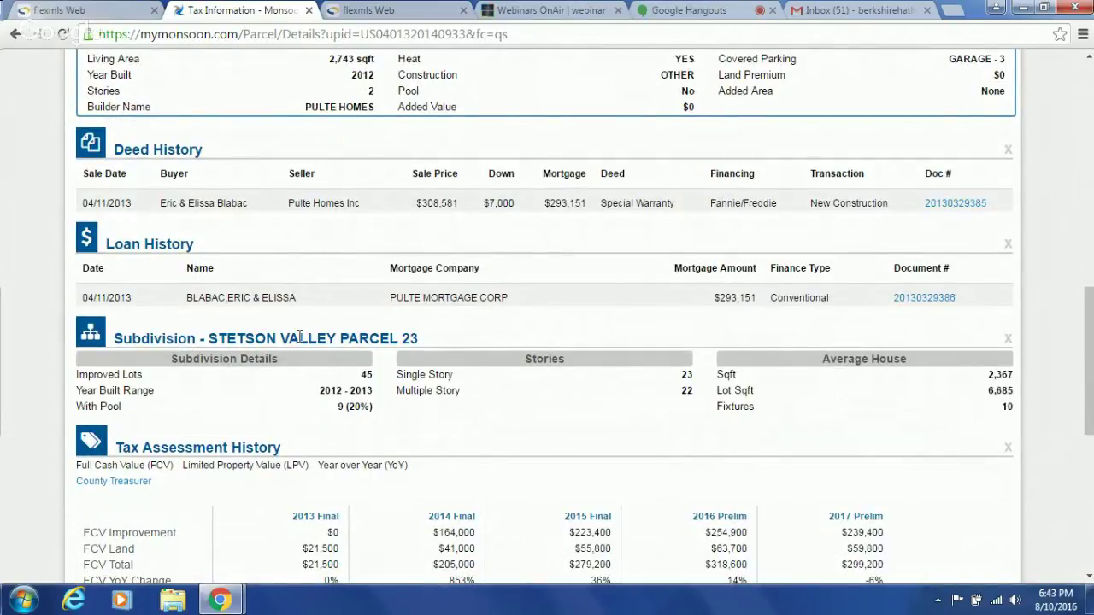
pyautogui.click(81, 10)
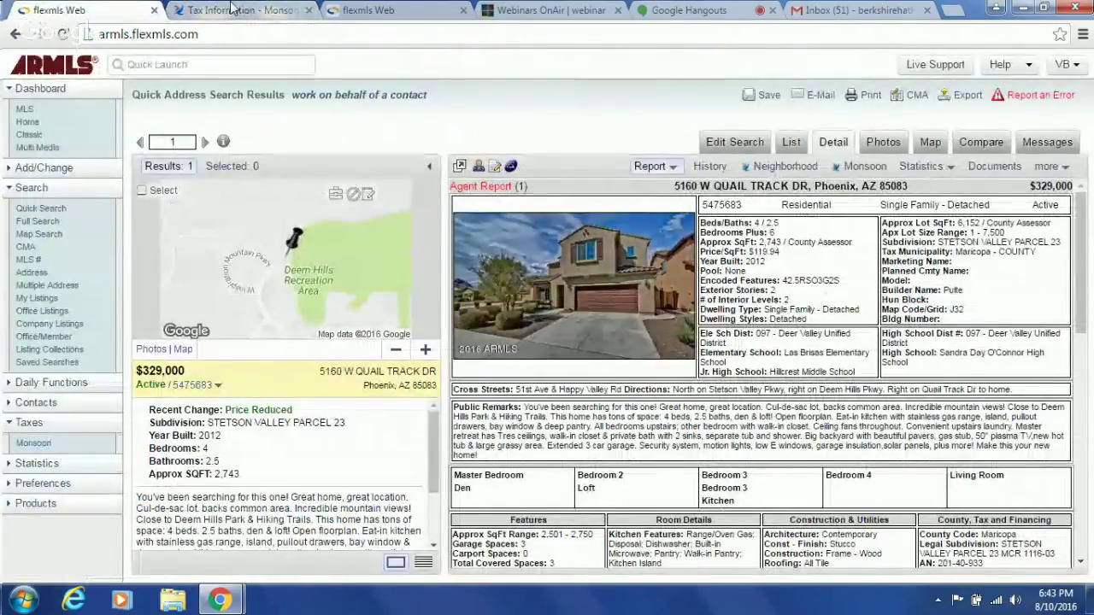
# - Return to the main flexmls search page and start a new Full Search
pyautogui.click(259, 14)
pyautogui.click(387, 13)
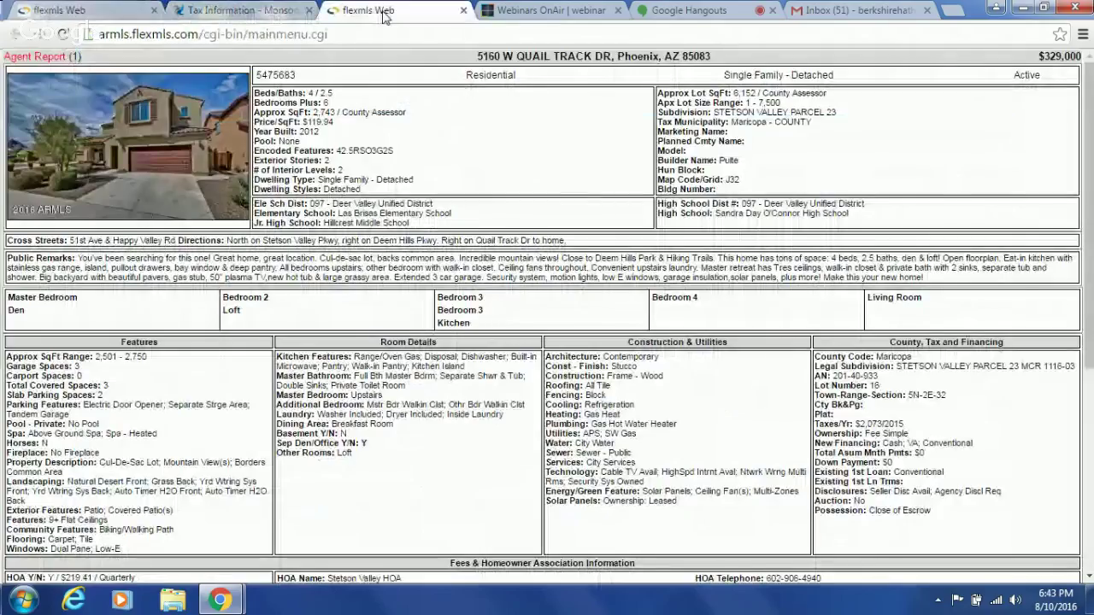
pyautogui.click(93, 9)
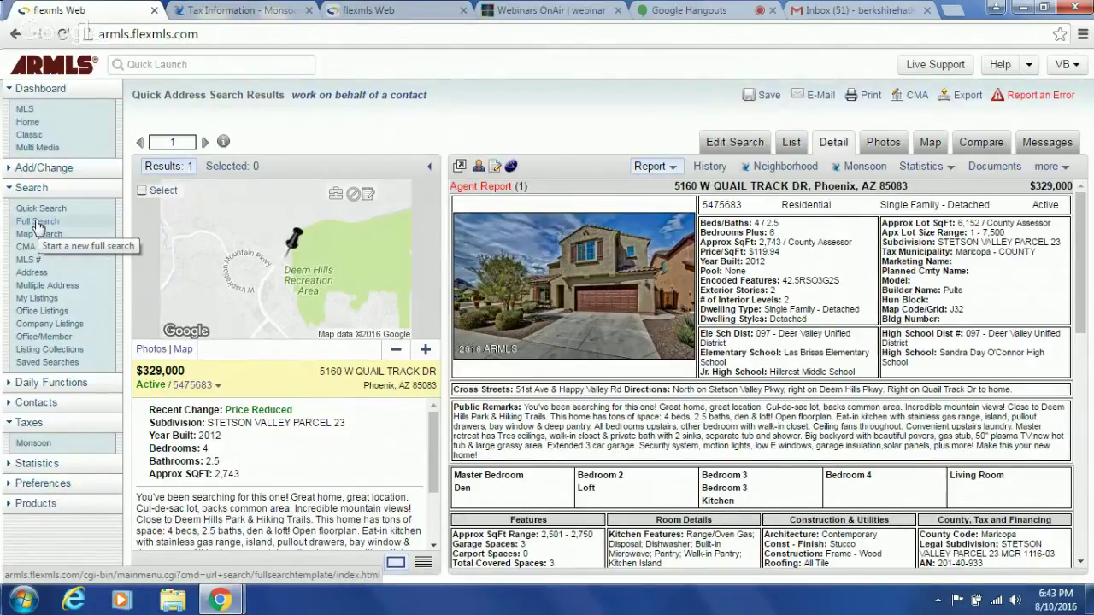
pyautogui.click(38, 223)
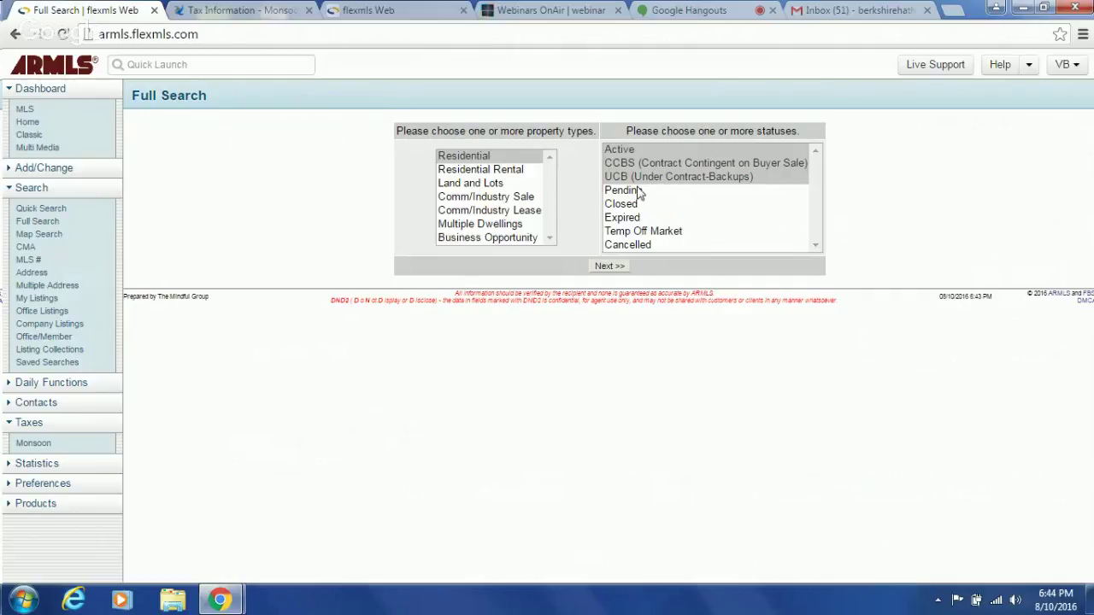
# - Add Pending and Closed to the chosen statuses and continue to the Residential criteria form
pyautogui.keyDown('ctrl'); pyautogui.click(637, 192); pyautogui.keyUp('ctrl')
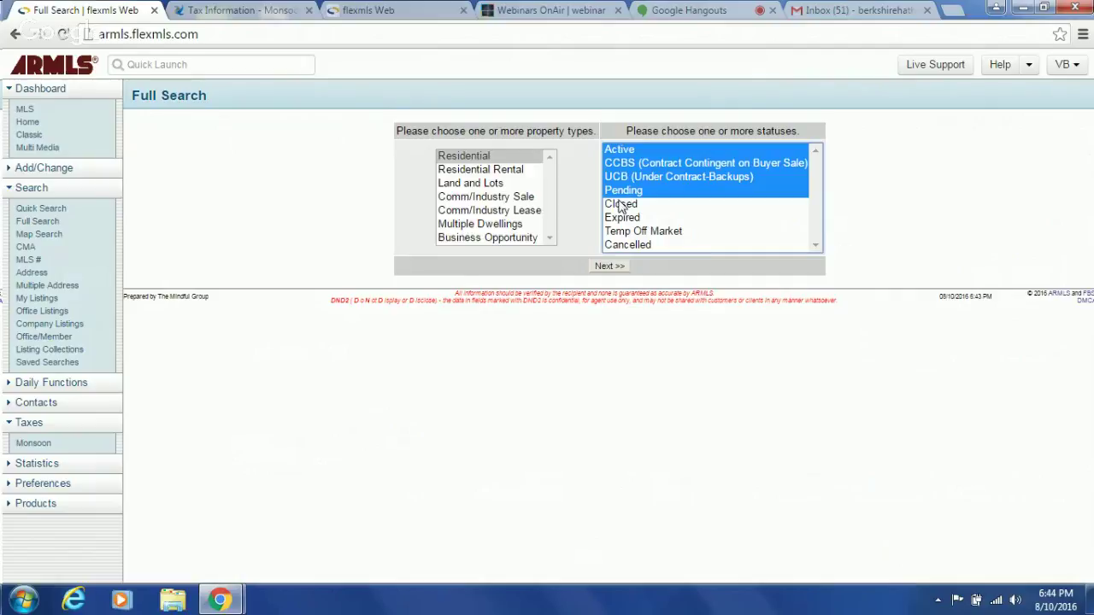
pyautogui.keyDown('ctrl'); pyautogui.click(621, 205); pyautogui.keyUp('ctrl')
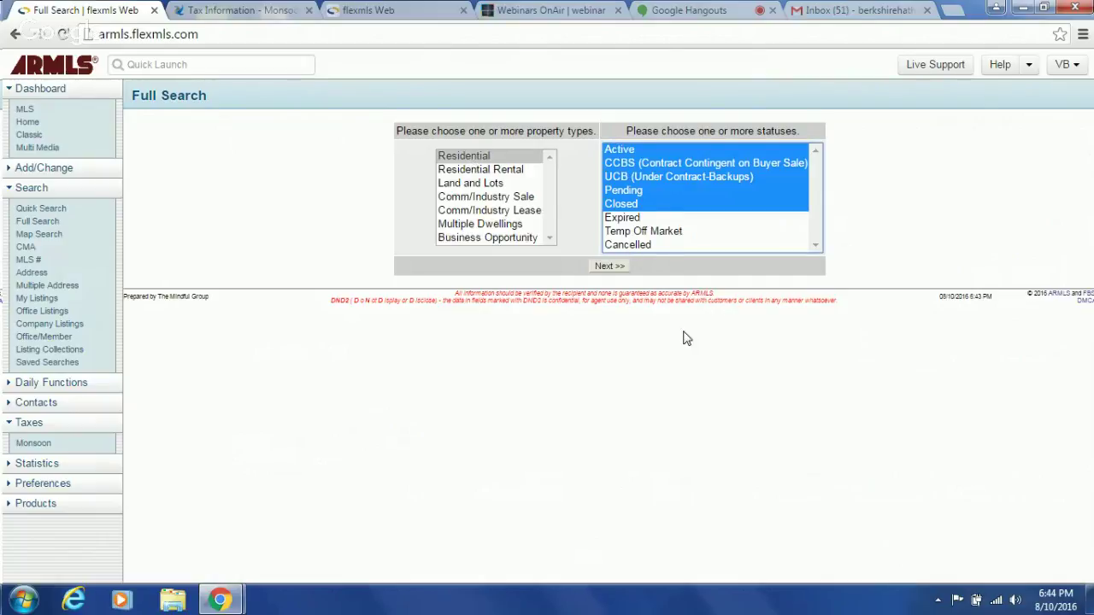
pyautogui.click(610, 267)
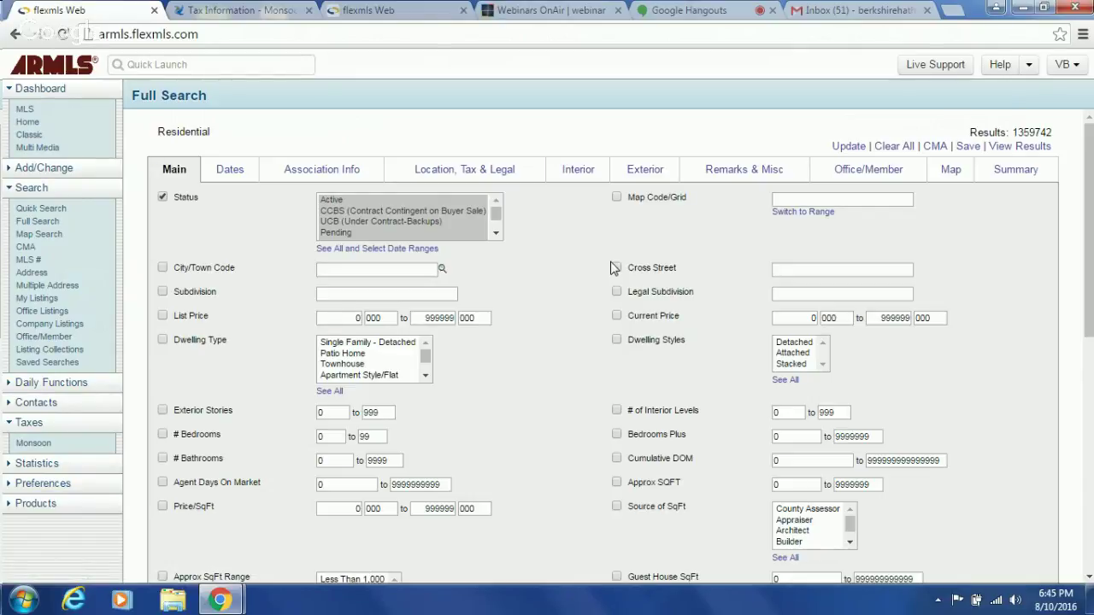
# - Enter 'stetson valley' as the subdivision criterion, narrowing the search to 1295 results
pyautogui.click(380, 10)
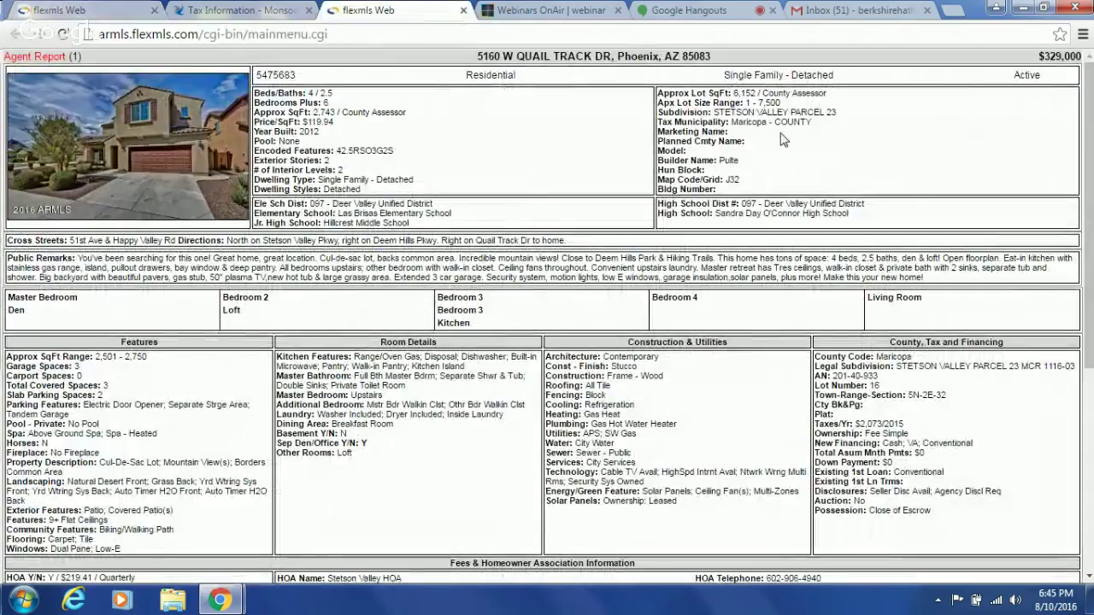
pyautogui.click(103, 10)
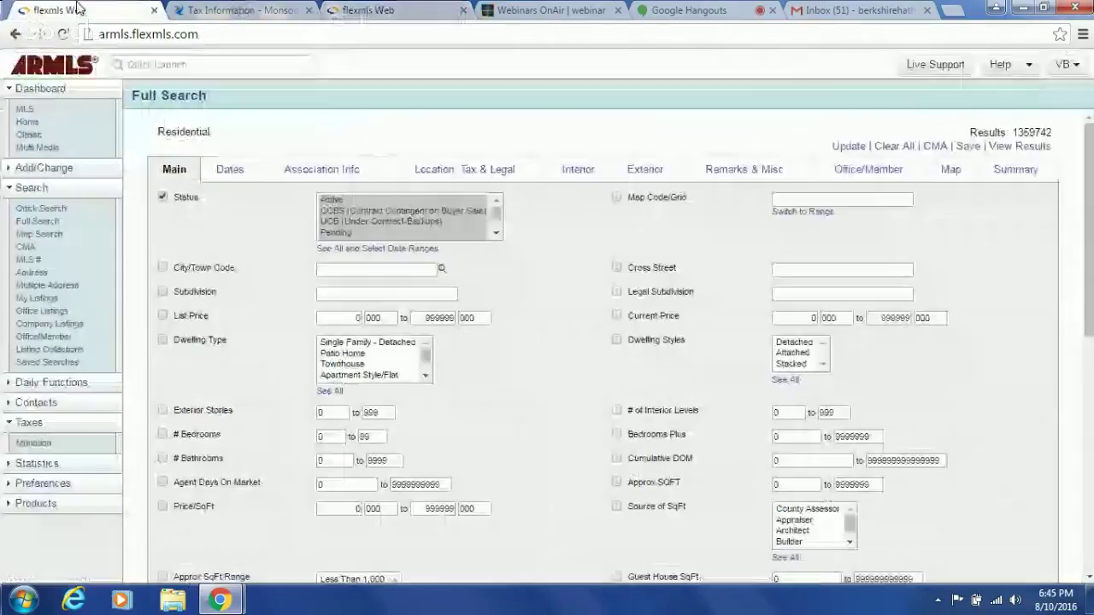
pyautogui.click(340, 294)
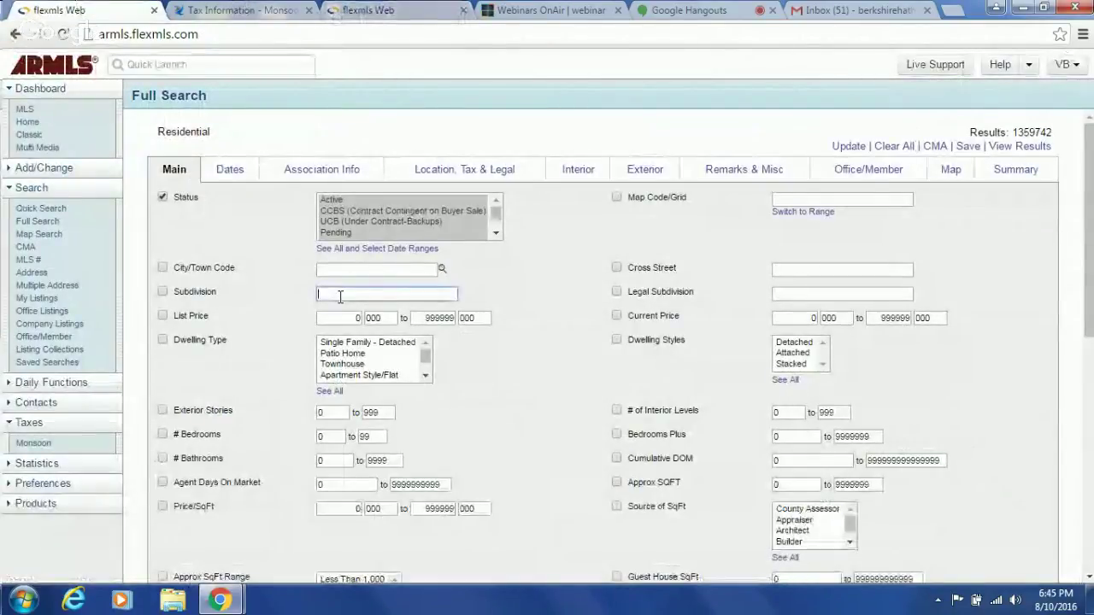
pyautogui.write('sten')
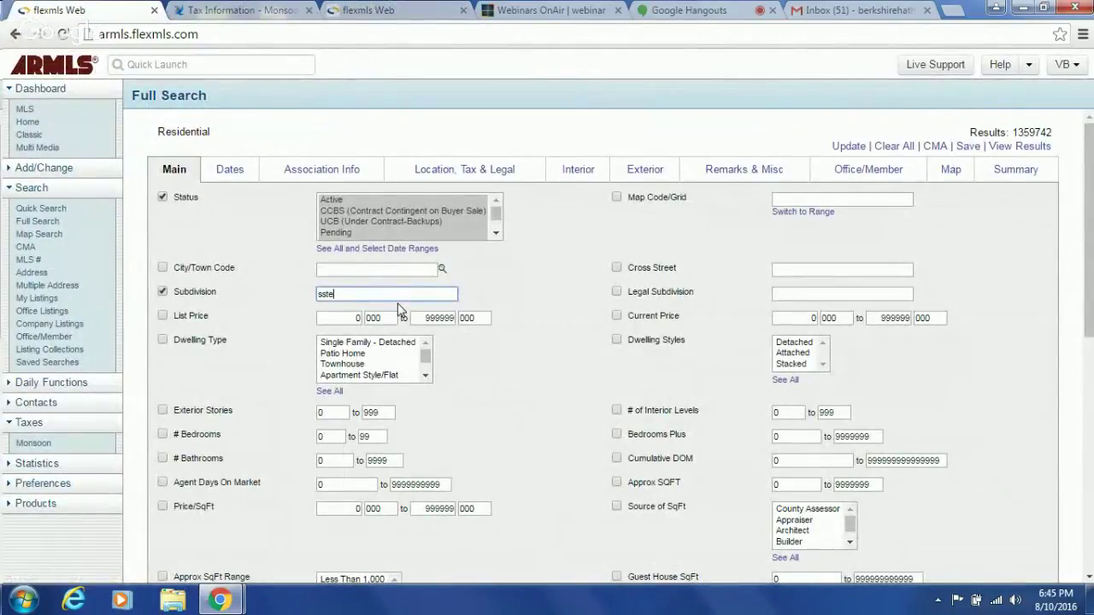
pyautogui.press('BackSpace')
pyautogui.press('BackSpace')
pyautogui.press('BackSpace')
pyautogui.write('tetson valley')
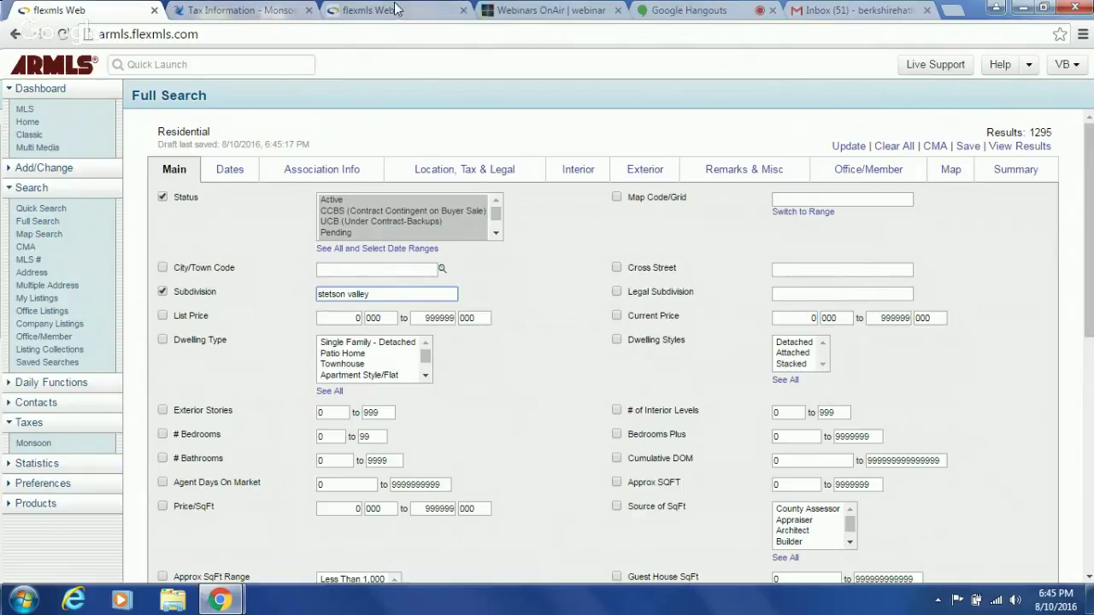
pyautogui.hotkey('ctrl', 'Tab')
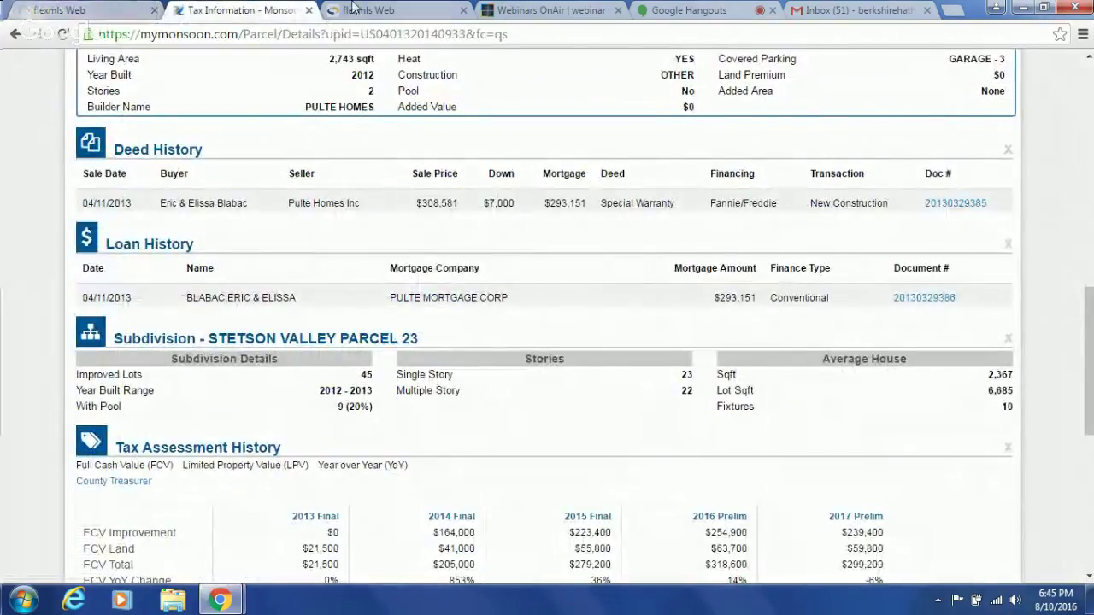
pyautogui.click(353, 9)
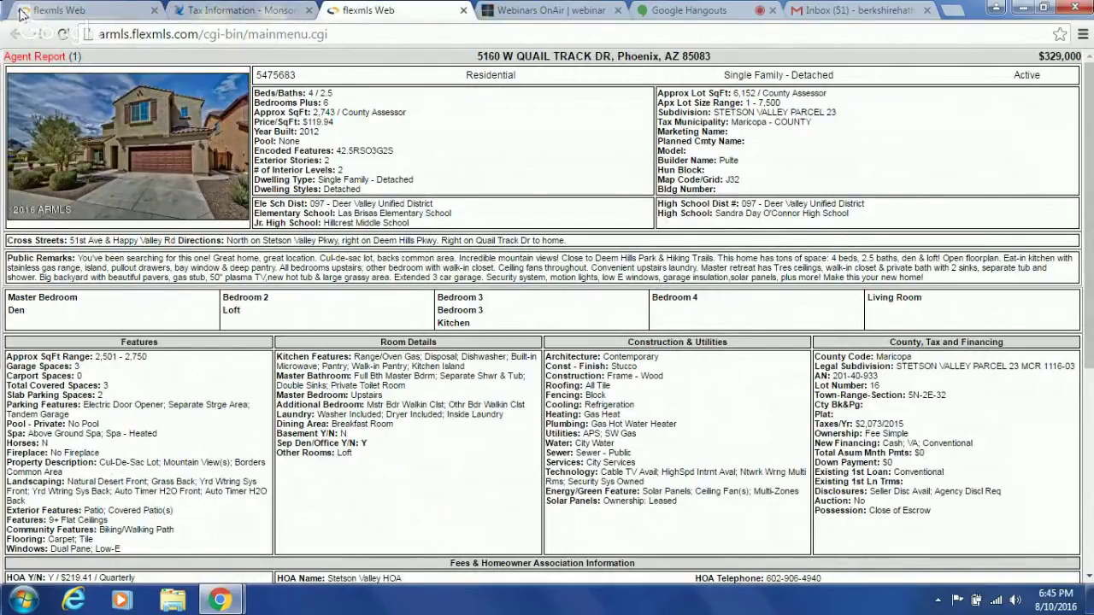
pyautogui.click(49, 15)
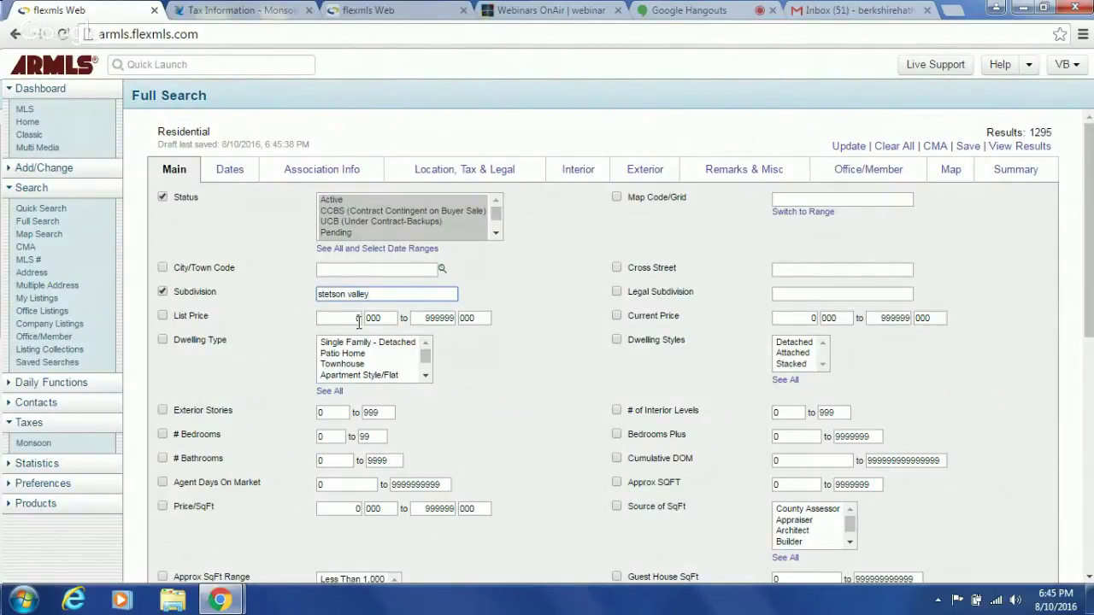
pyautogui.click(477, 178)
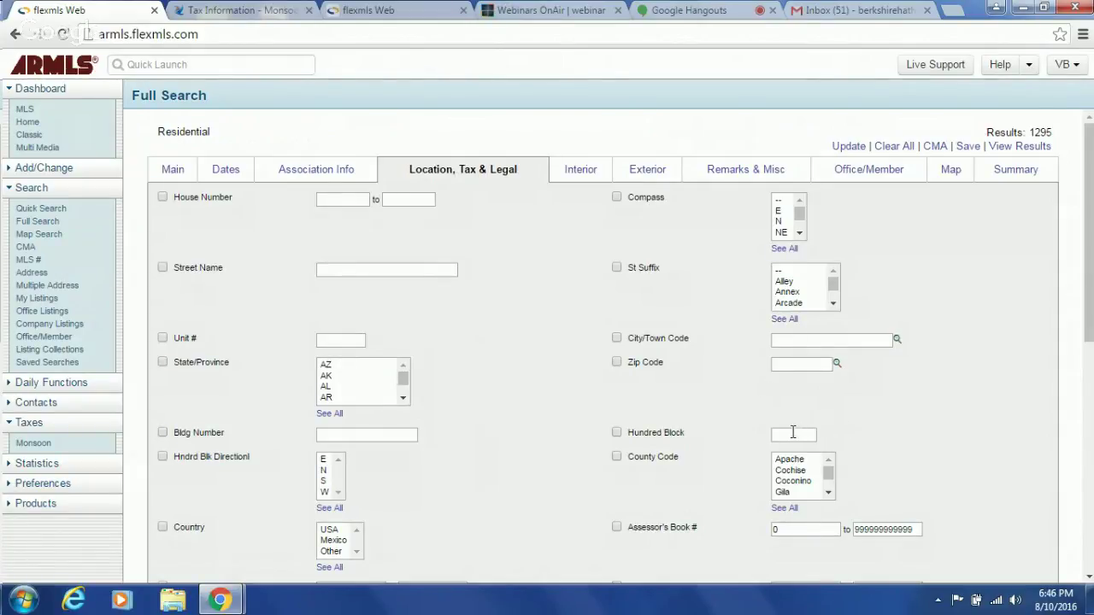
pyautogui.click(386, 12)
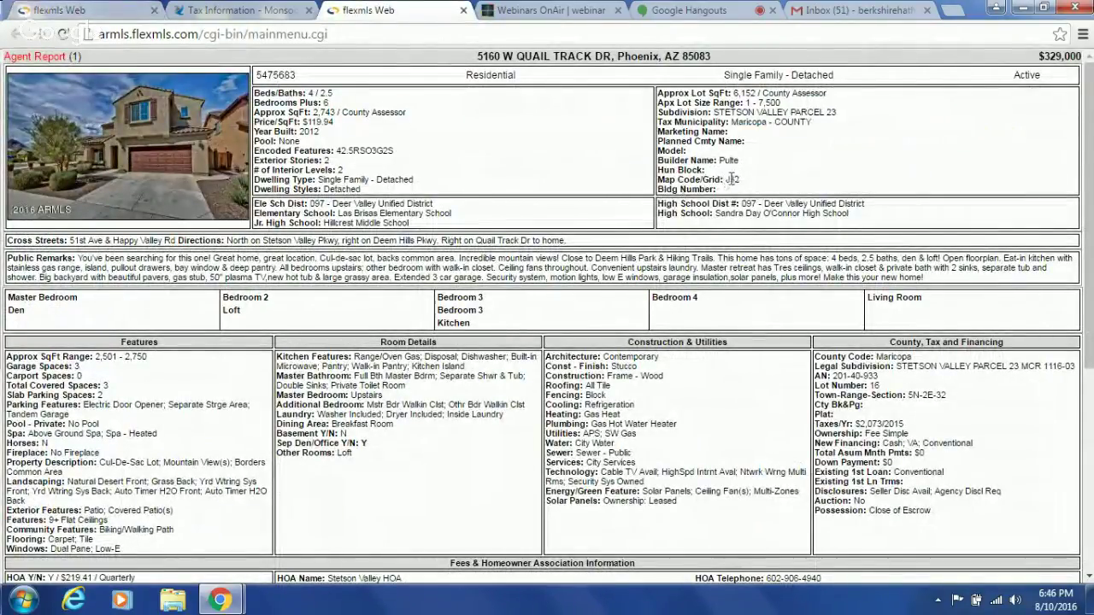
pyautogui.doubleClick(733, 179)
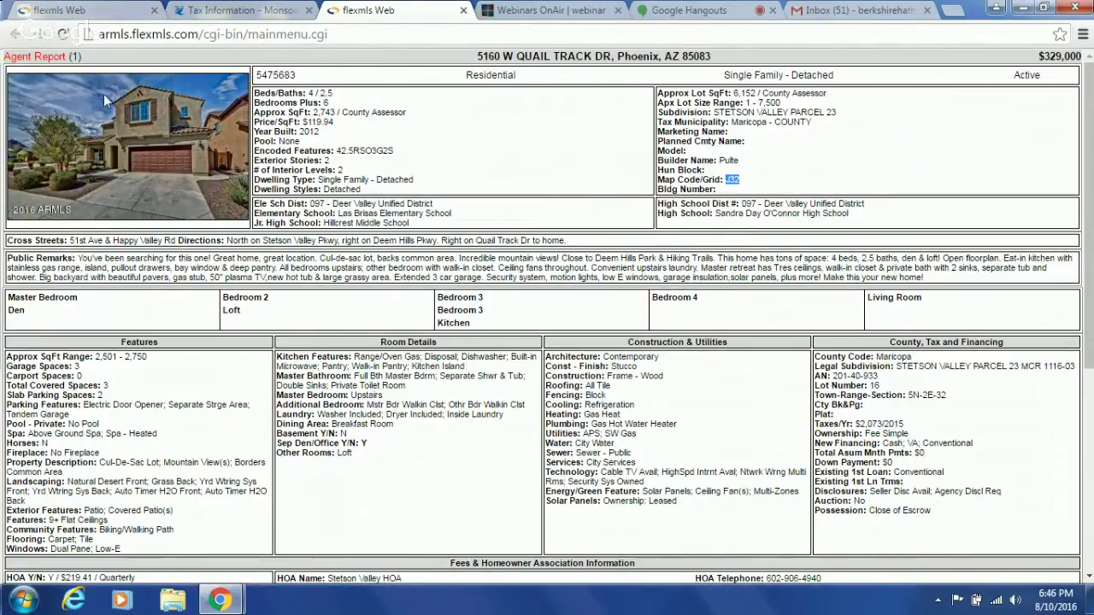
pyautogui.click(83, 11)
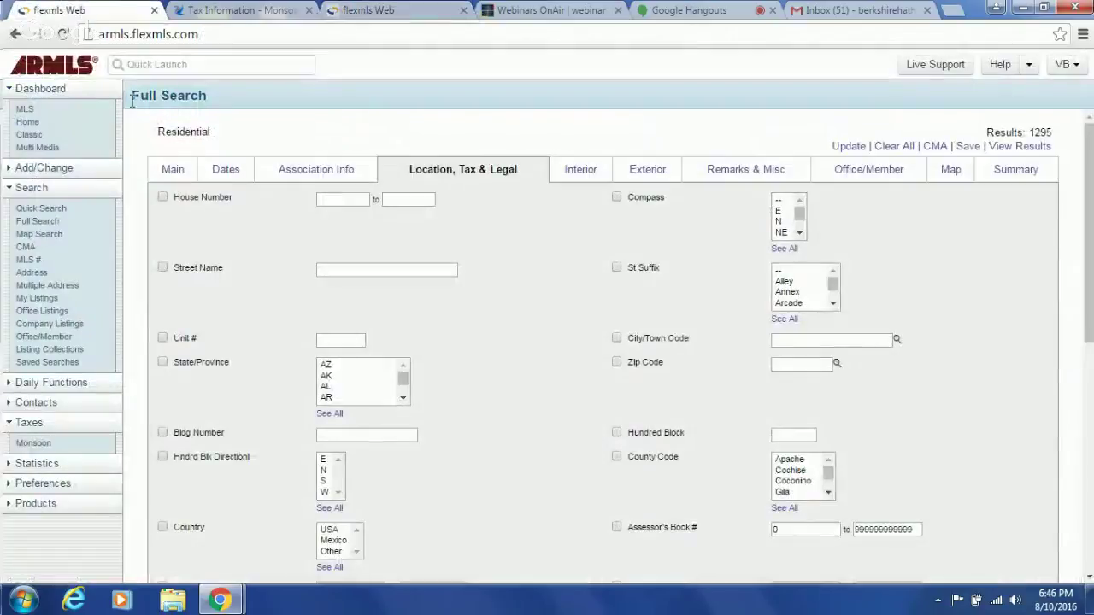
pyautogui.click(168, 172)
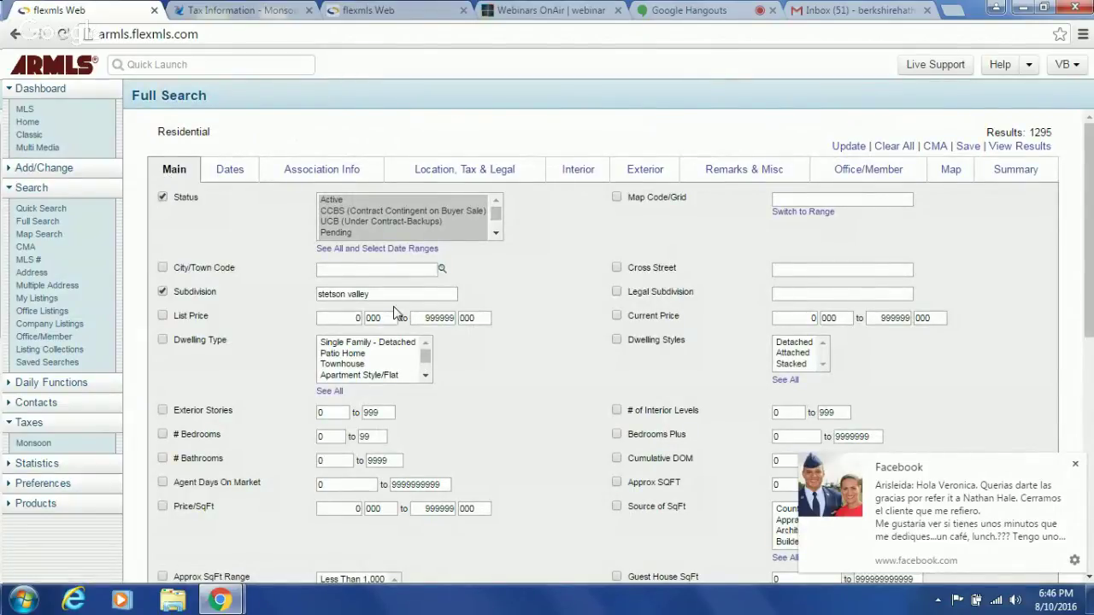
pyautogui.click(369, 10)
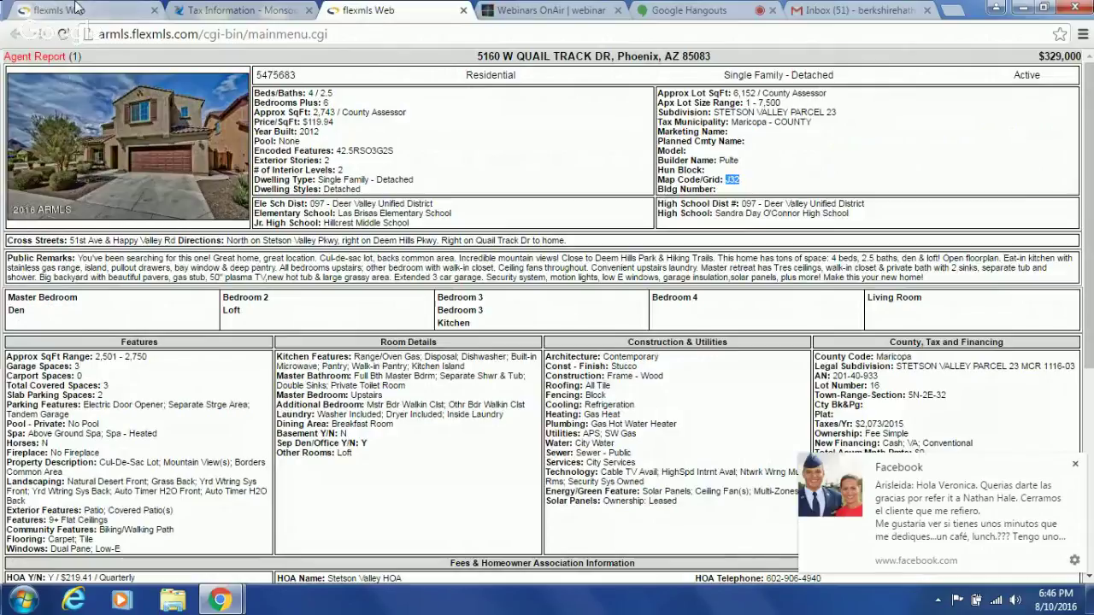
pyautogui.click(77, 7)
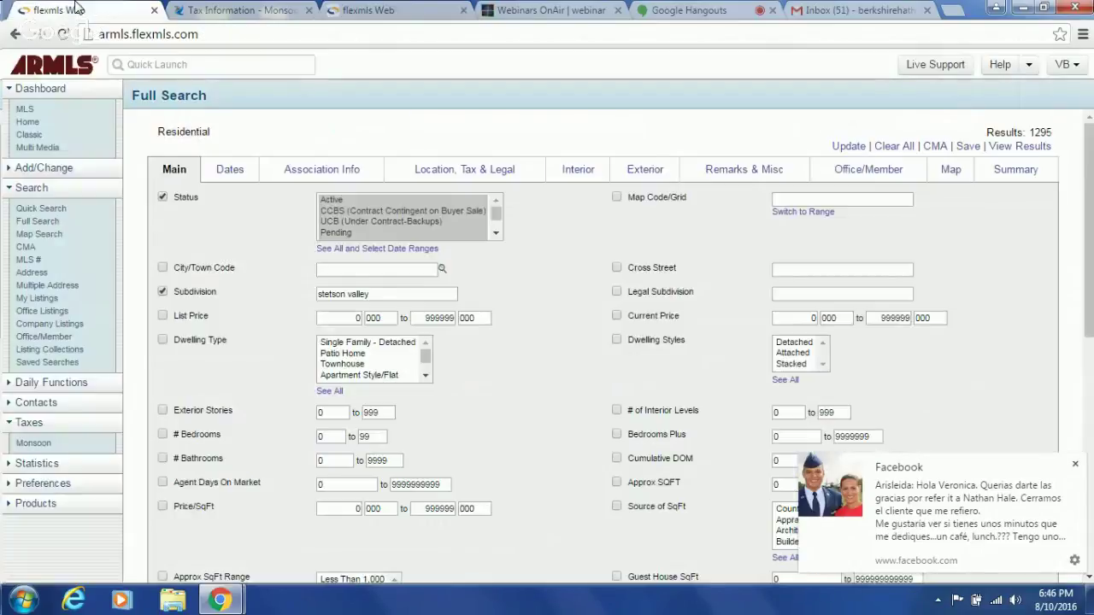
pyautogui.click(1075, 464)
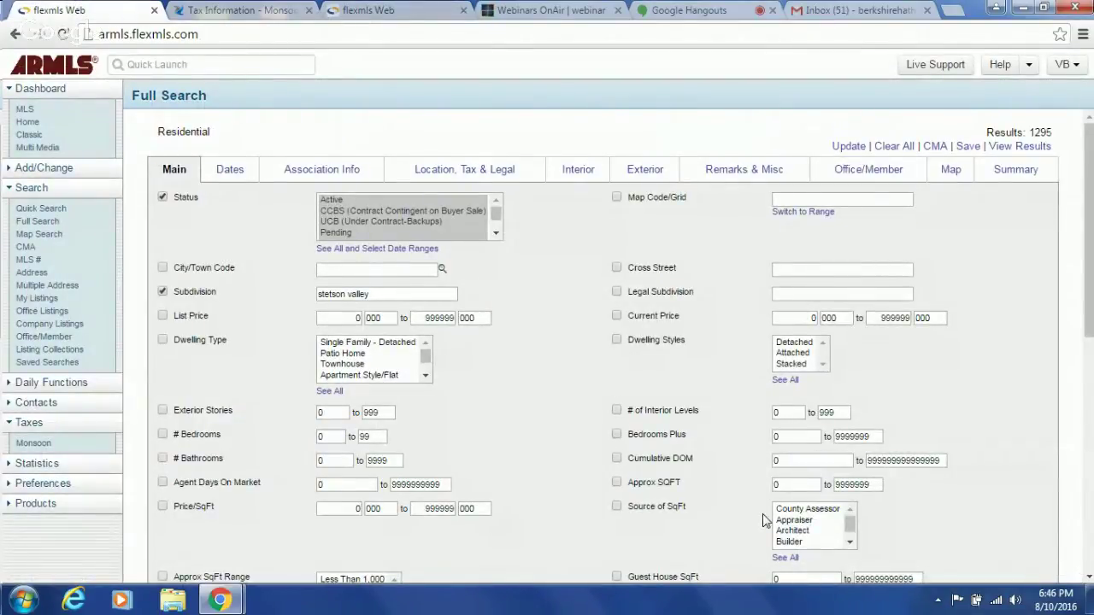
# - Set the Approx SQFT range to 2500 minimum and 3000 maximum, leaving 225 results
pyautogui.click(792, 485)
pyautogui.doubleClick(792, 485)
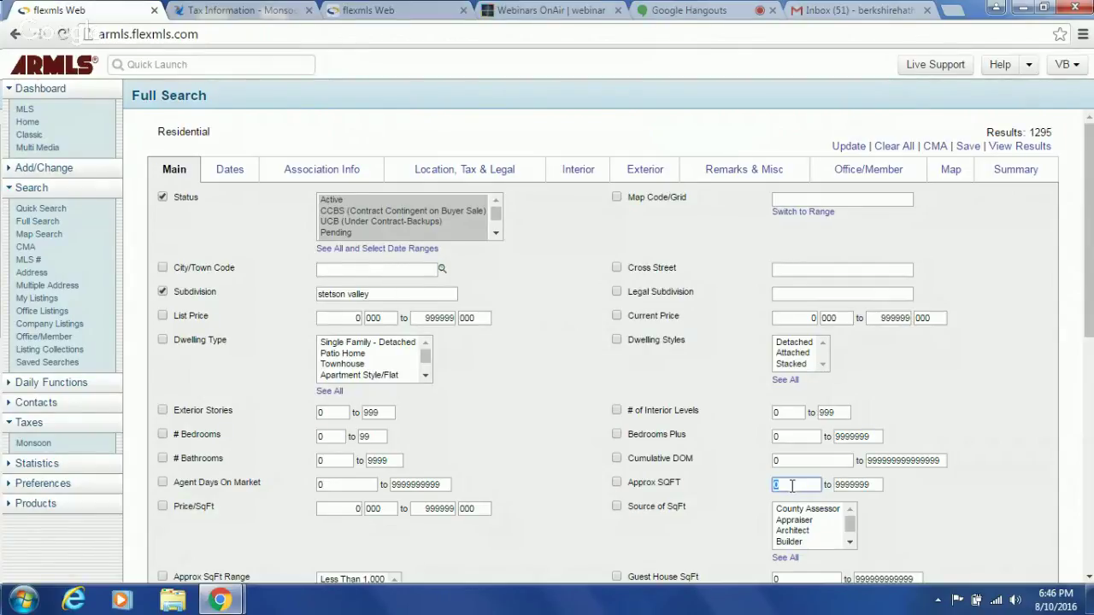
pyautogui.write('2500')
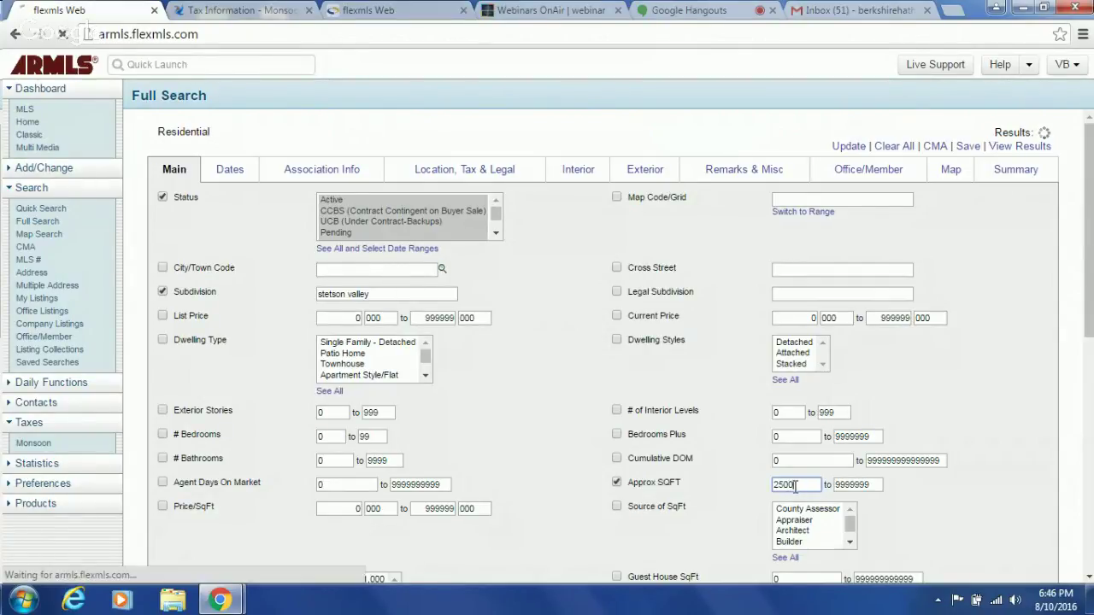
pyautogui.doubleClick(852, 486)
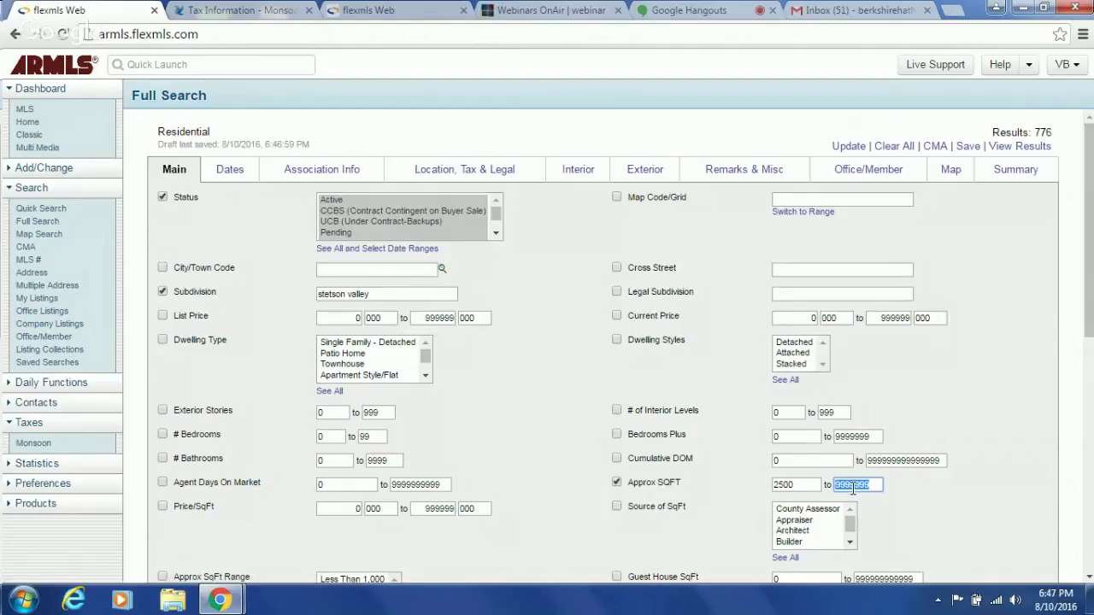
pyautogui.write('3000')
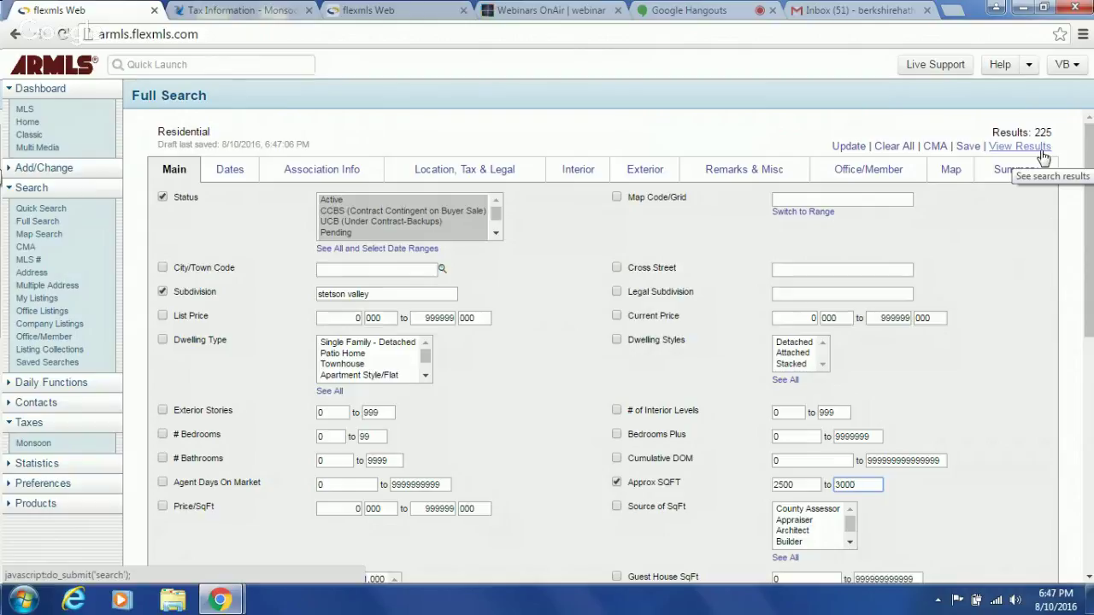
# - Switch the Full Search to its Dates criteria tab
pyautogui.click(237, 175)
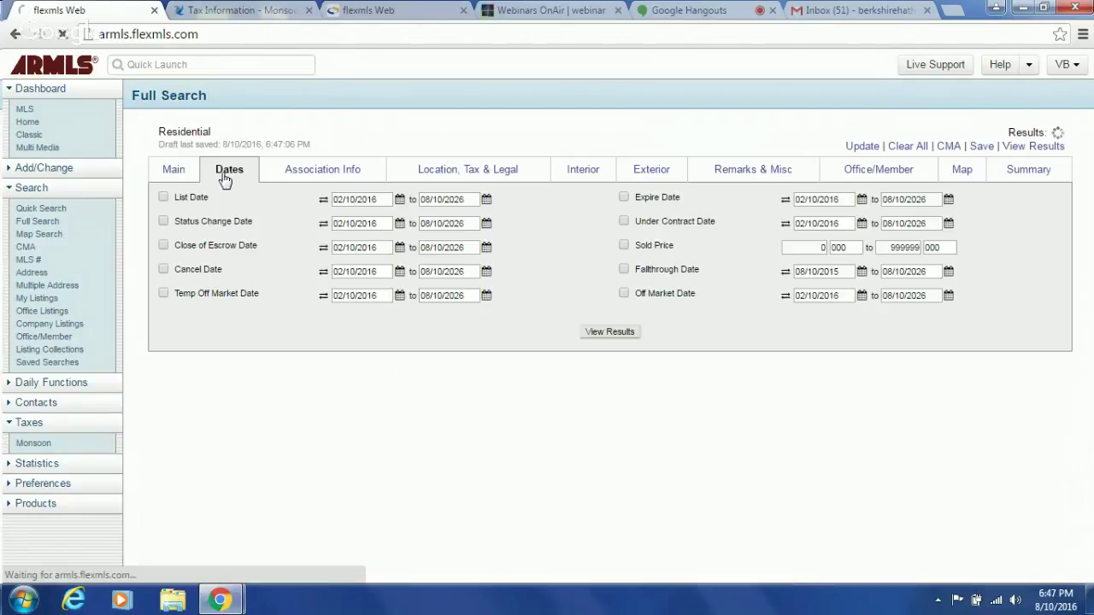
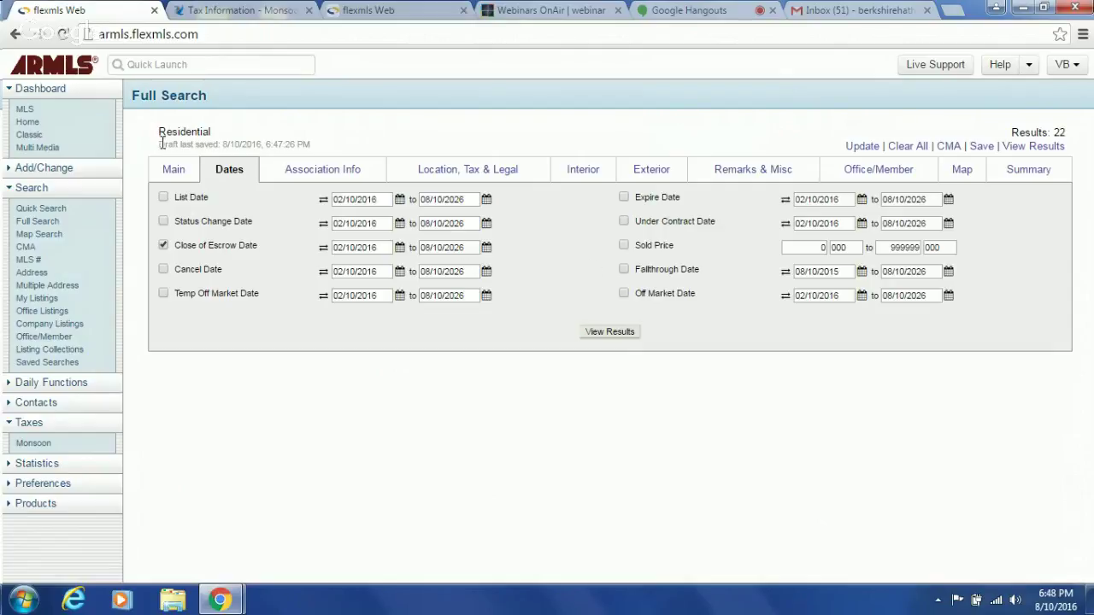
# - Check the Stetson Valley subdivision and 2500–3000 Approx SQFT criteria, then view the 22 matching results
pyautogui.click(171, 171)
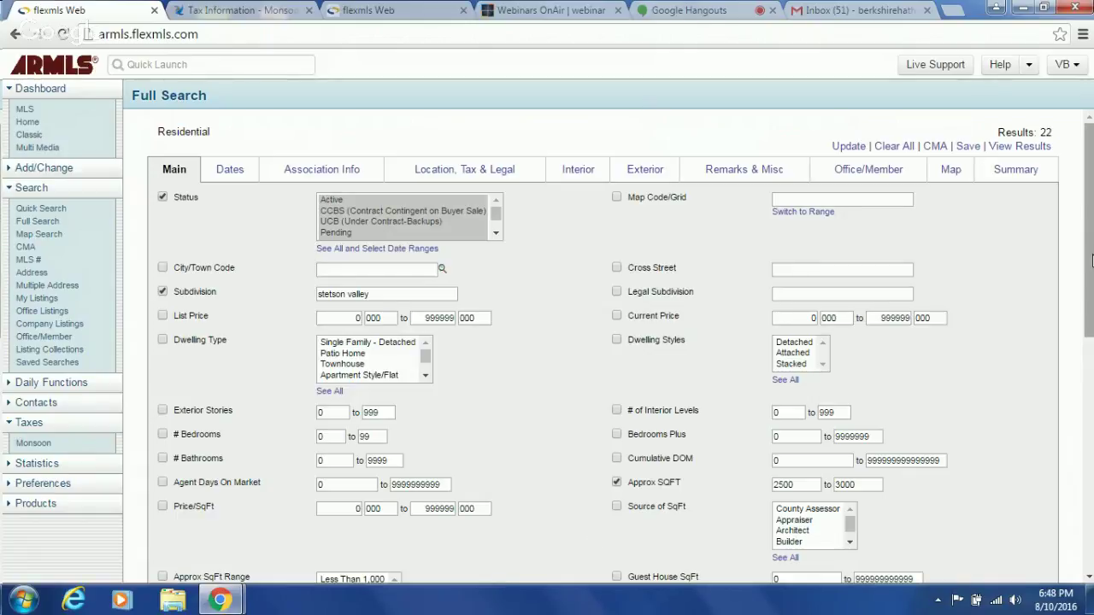
pyautogui.scroll(-1, 1090, 282)
pyautogui.scroll(-4, 1090, 293)
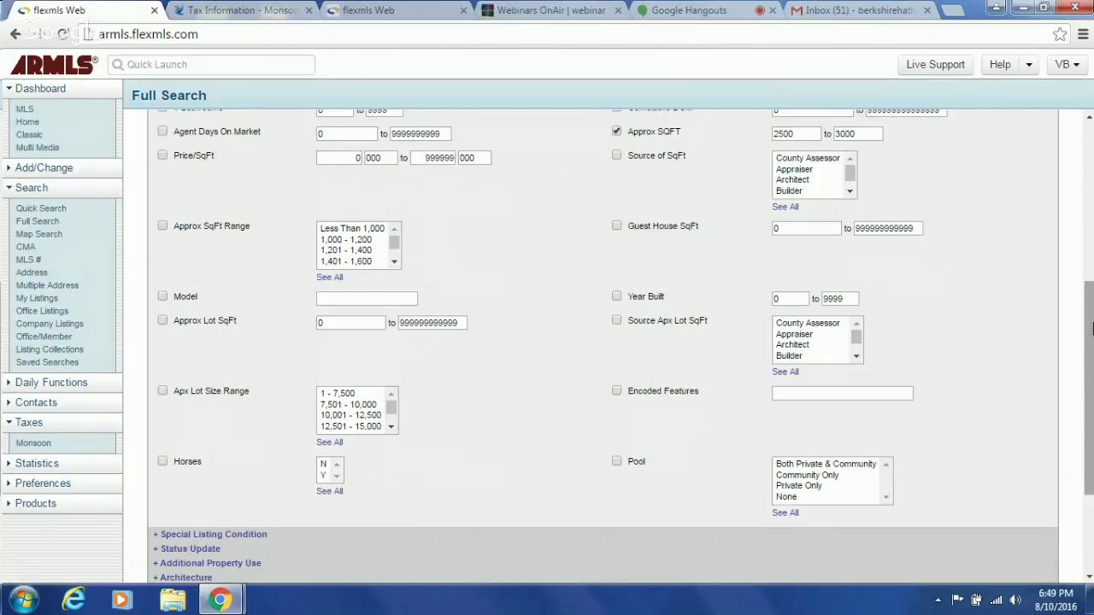
pyautogui.moveTo(1091, 329); pyautogui.dragTo(1079, 158)
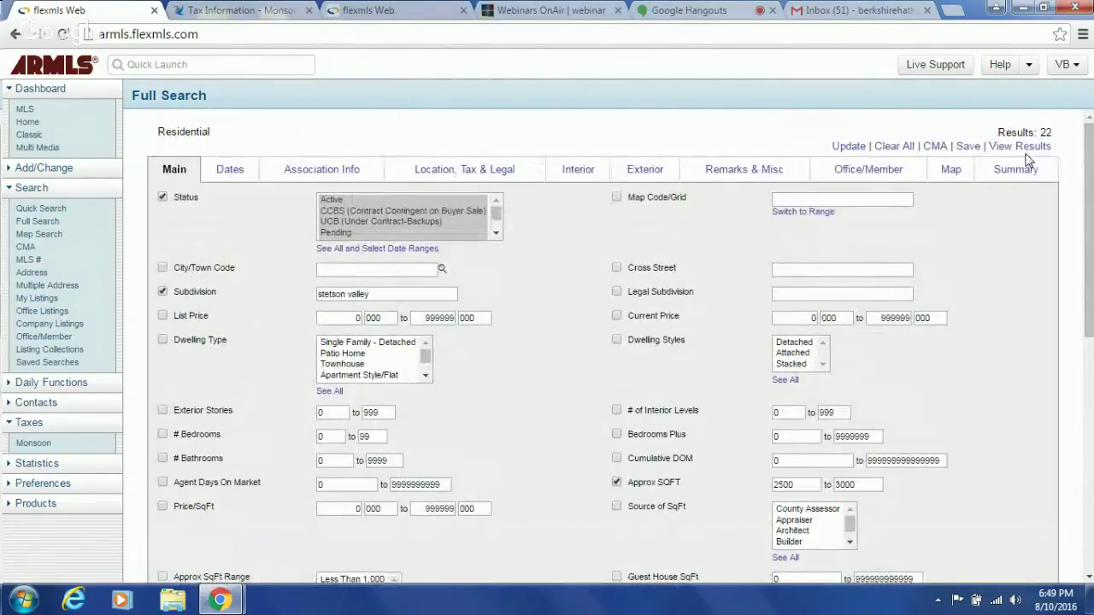
pyautogui.click(1028, 151)
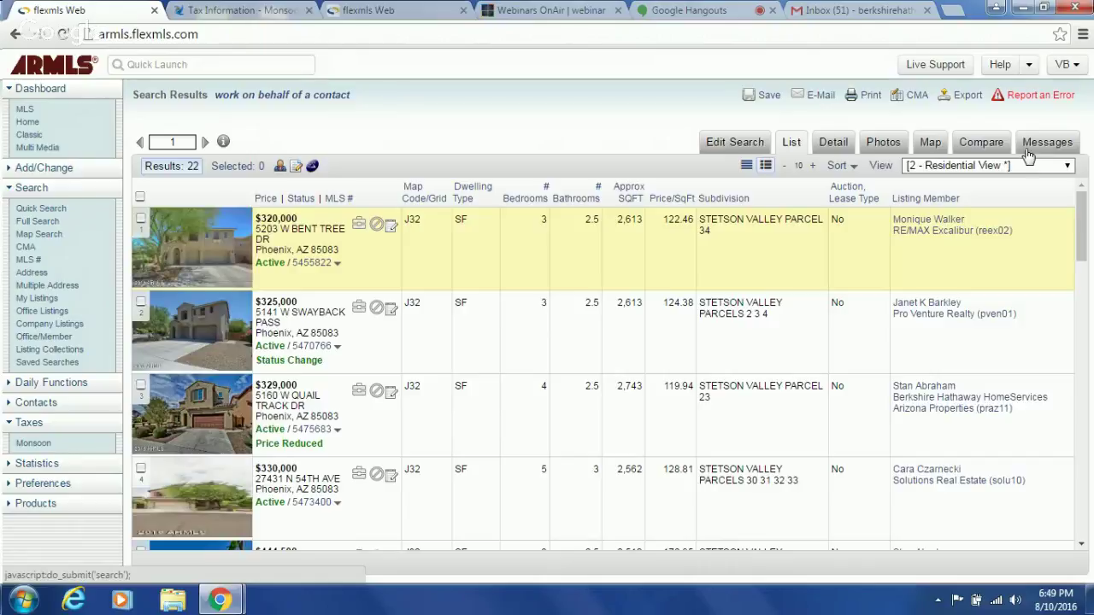
pyautogui.click(831, 144)
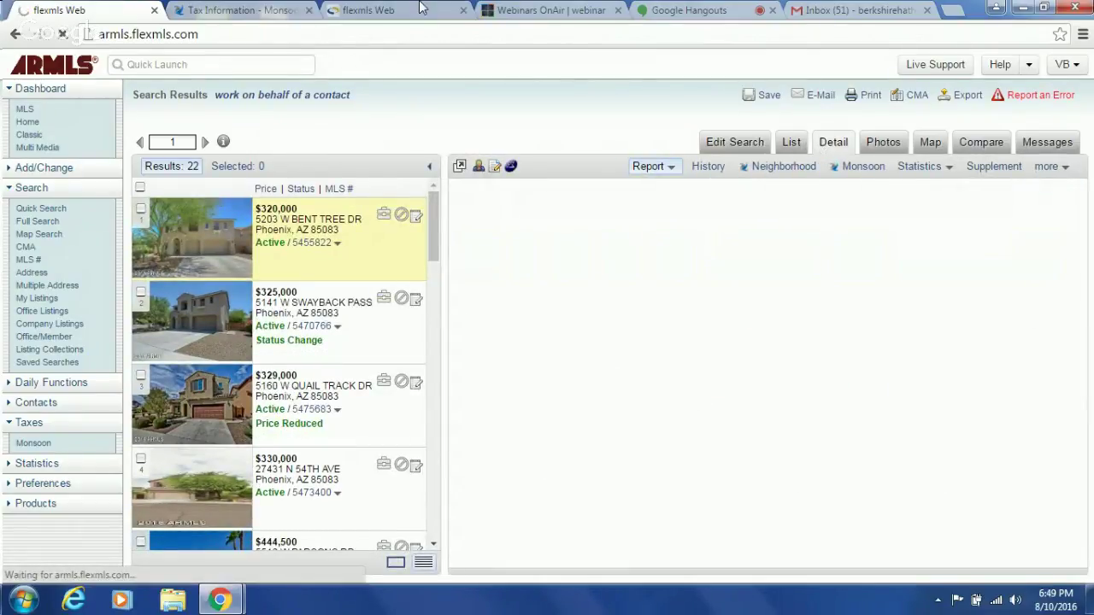
pyautogui.click(423, 8)
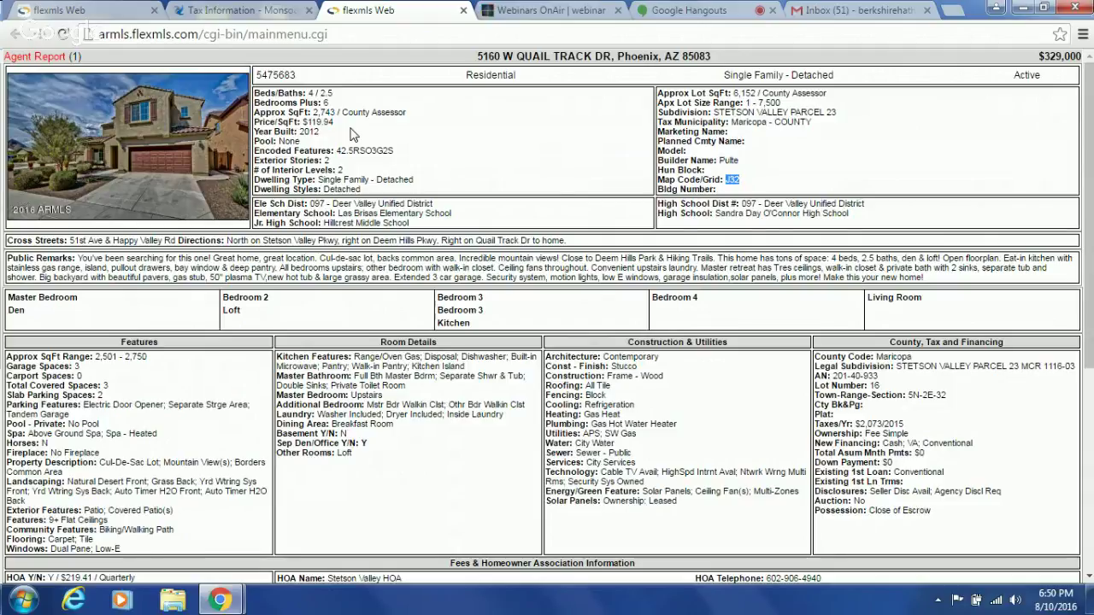
pyautogui.click(66, 8)
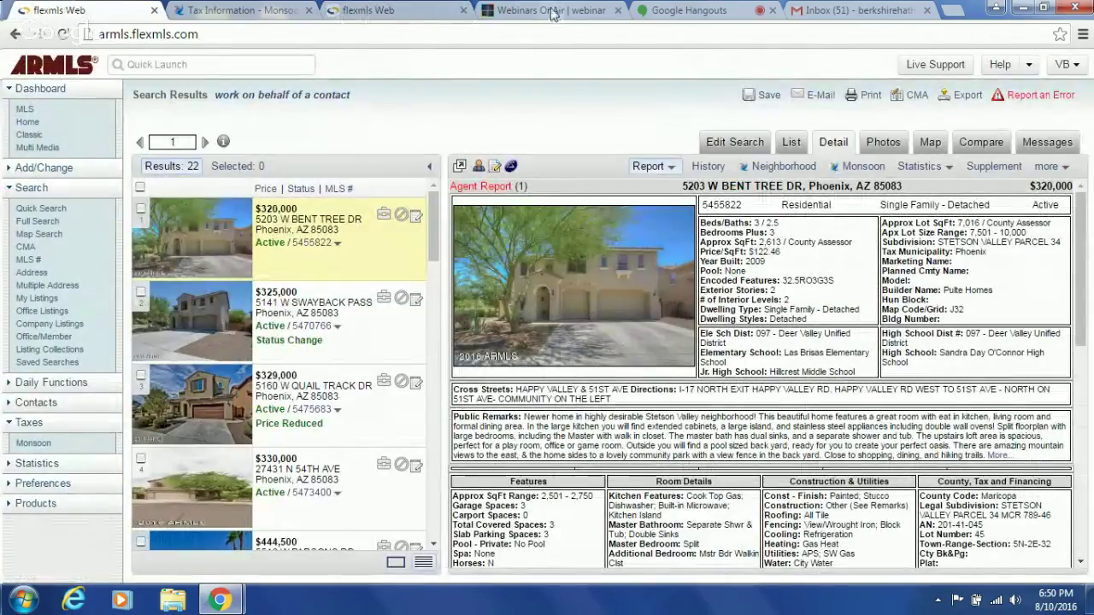
pyautogui.click(686, 9)
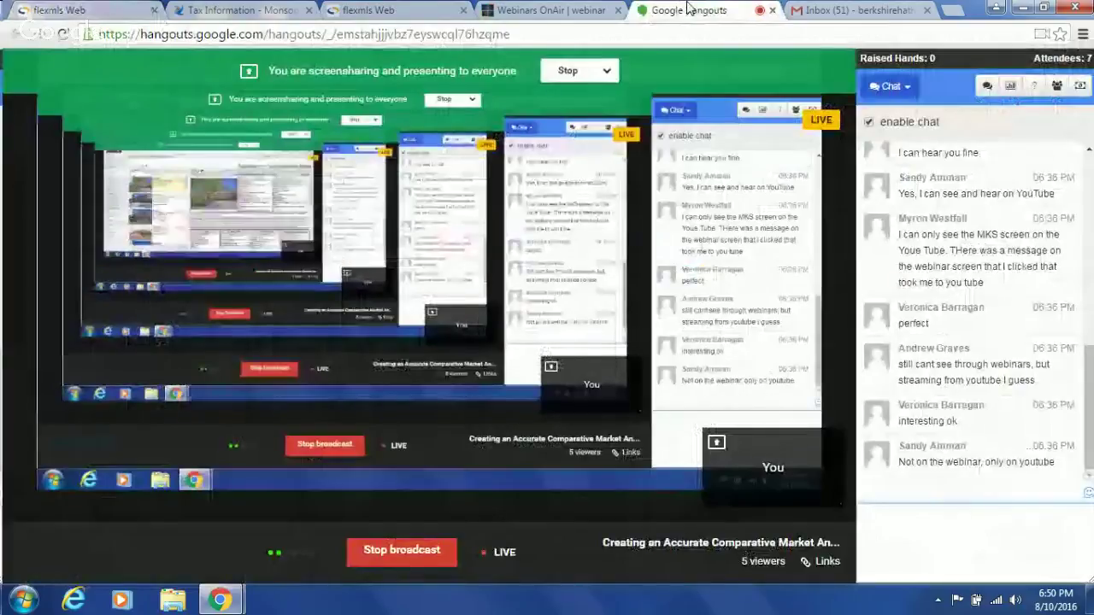
pyautogui.click(66, 9)
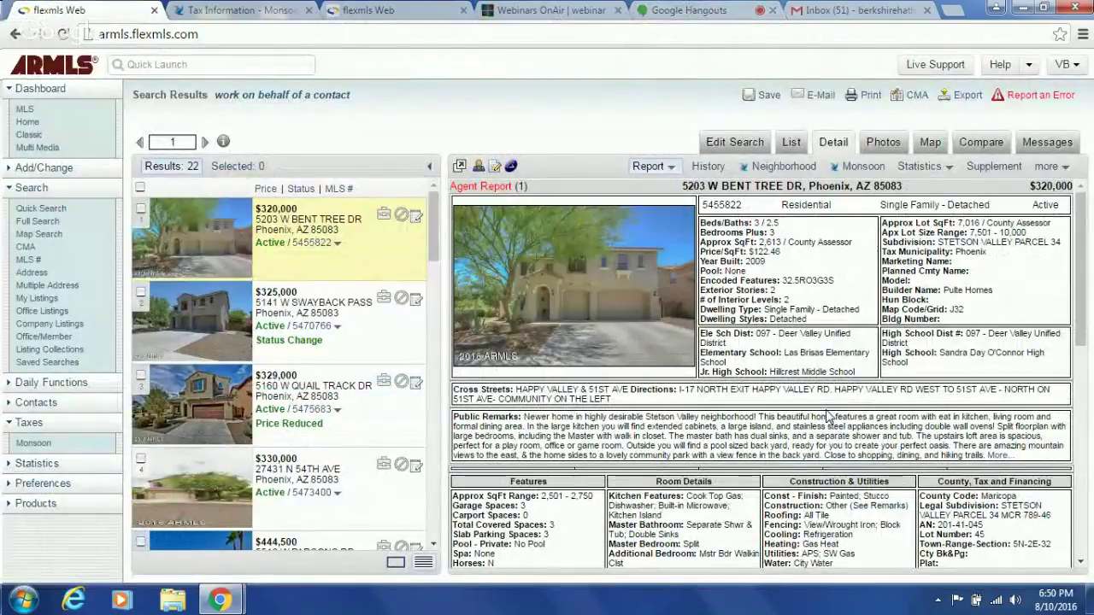
pyautogui.click(415, 11)
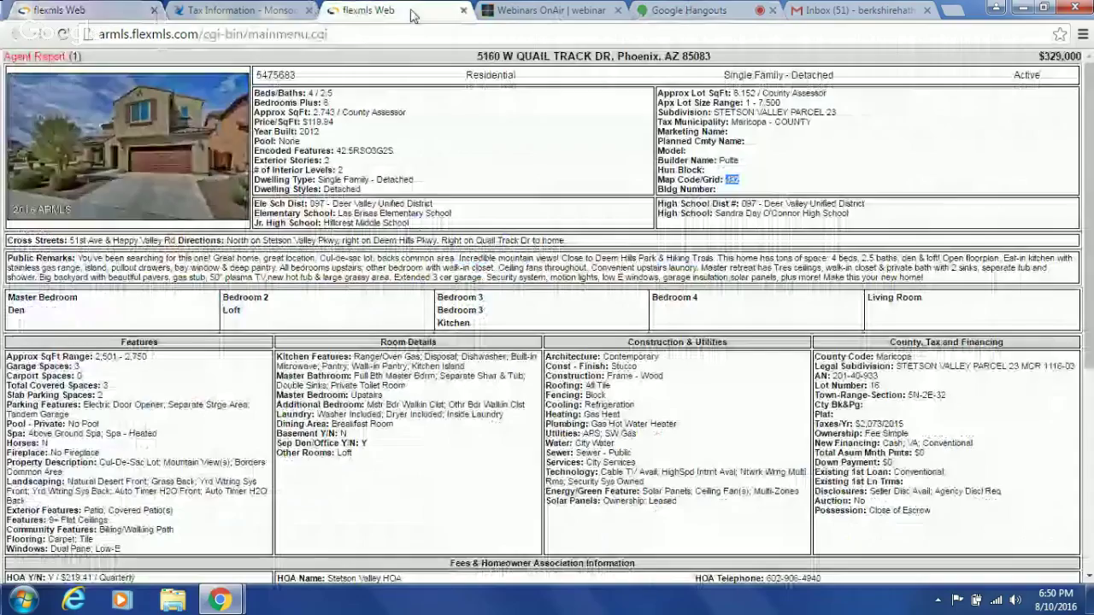
pyautogui.click(111, 12)
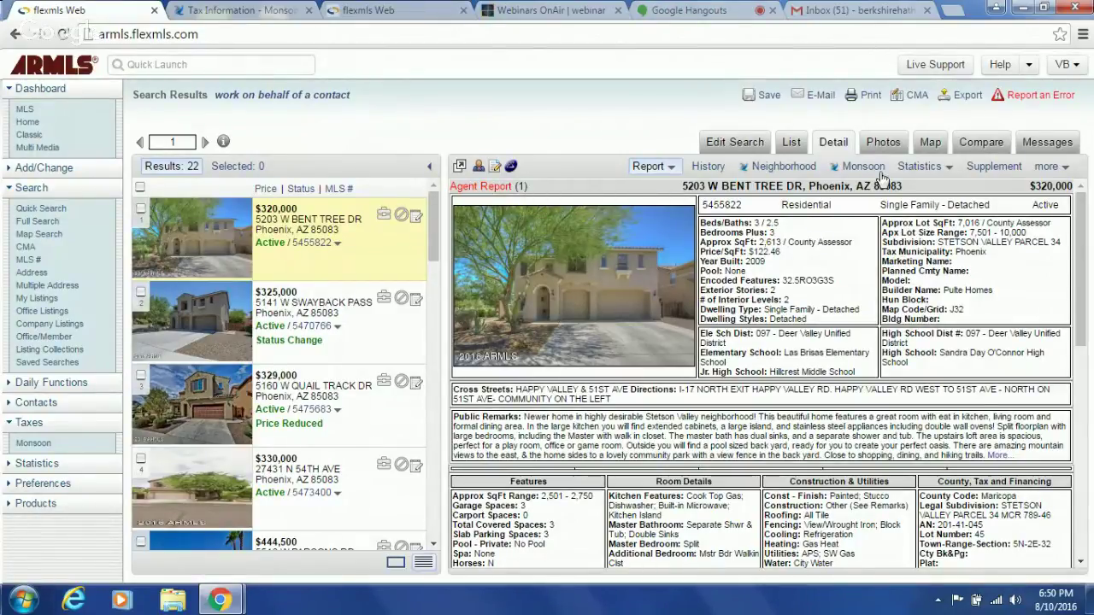
pyautogui.click(882, 145)
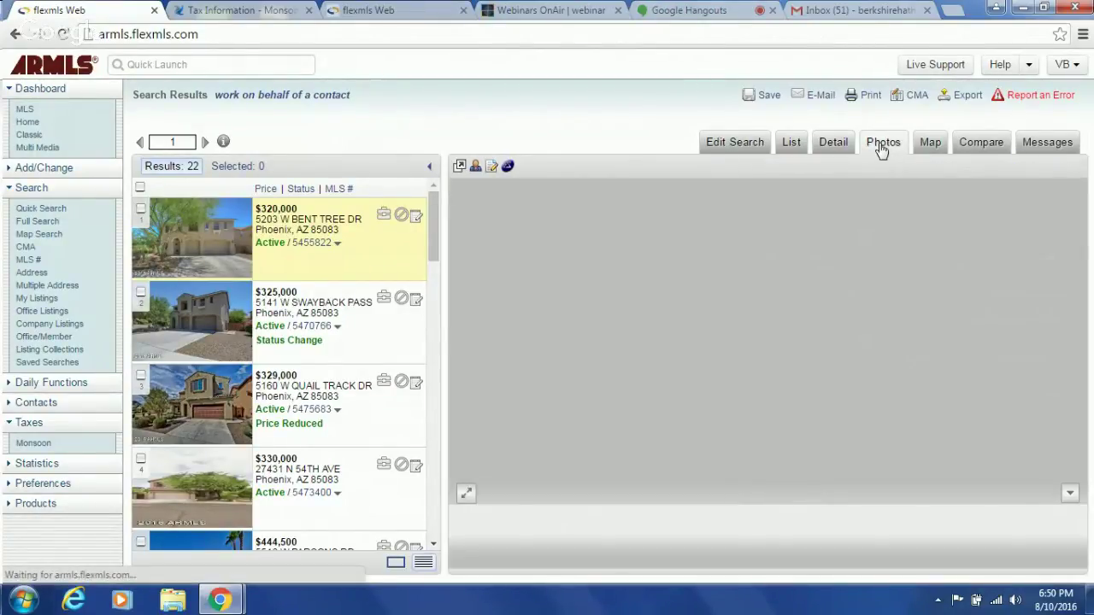
# - Page through the Bent Tree Dr listing photos up to the laundry photo
pyautogui.click(796, 494)
pyautogui.click(796, 494)
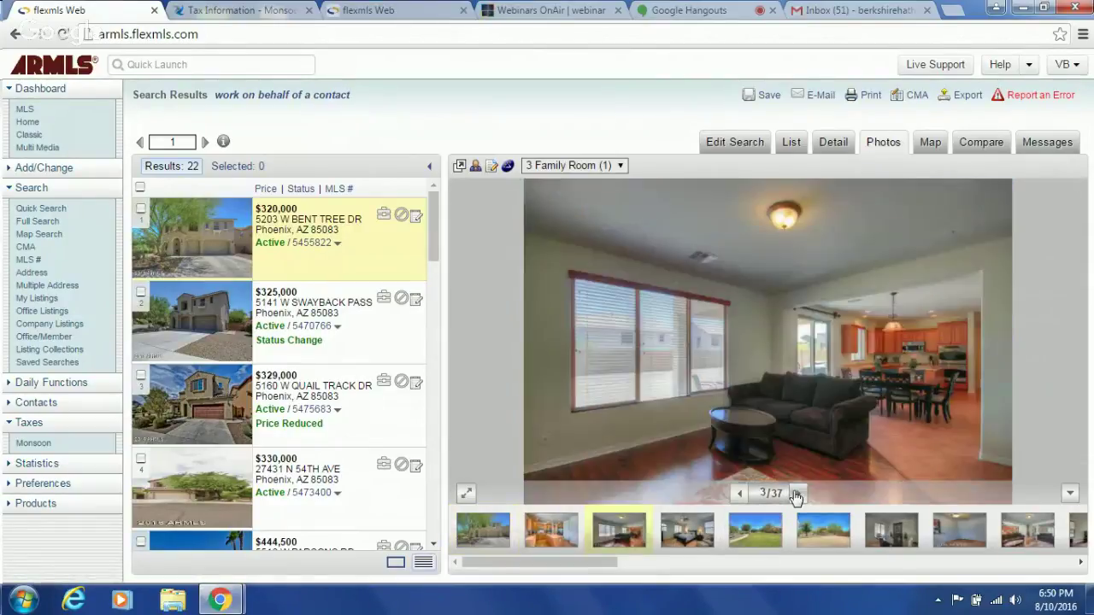
pyautogui.click(795, 494)
pyautogui.click(796, 494)
pyautogui.click(796, 494)
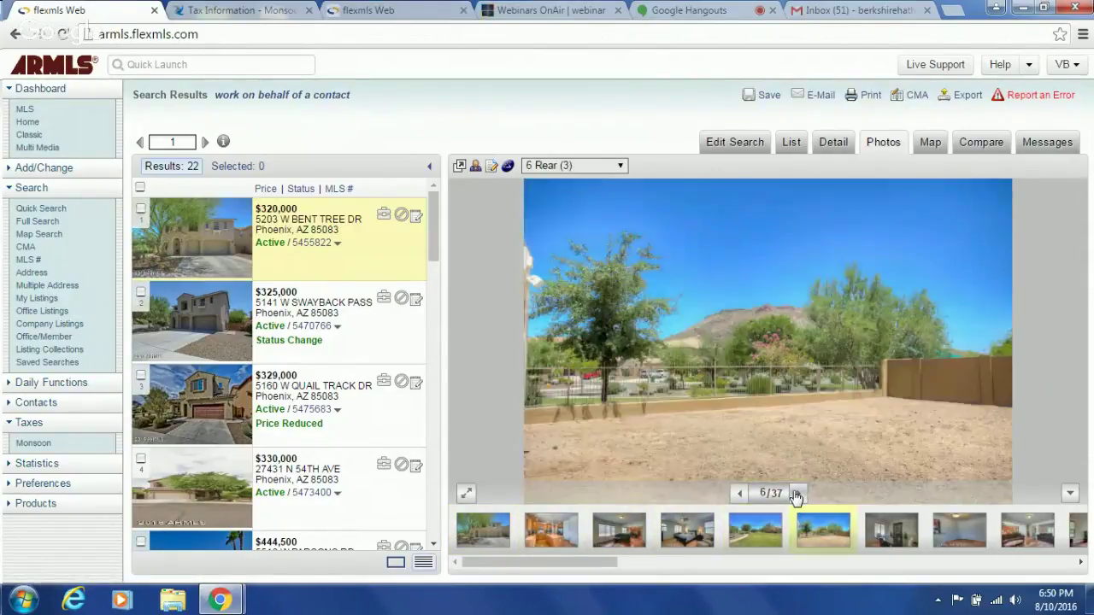
pyautogui.click(796, 494)
pyautogui.click(796, 494)
pyautogui.click(796, 494)
pyautogui.click(796, 494)
pyautogui.click(796, 494)
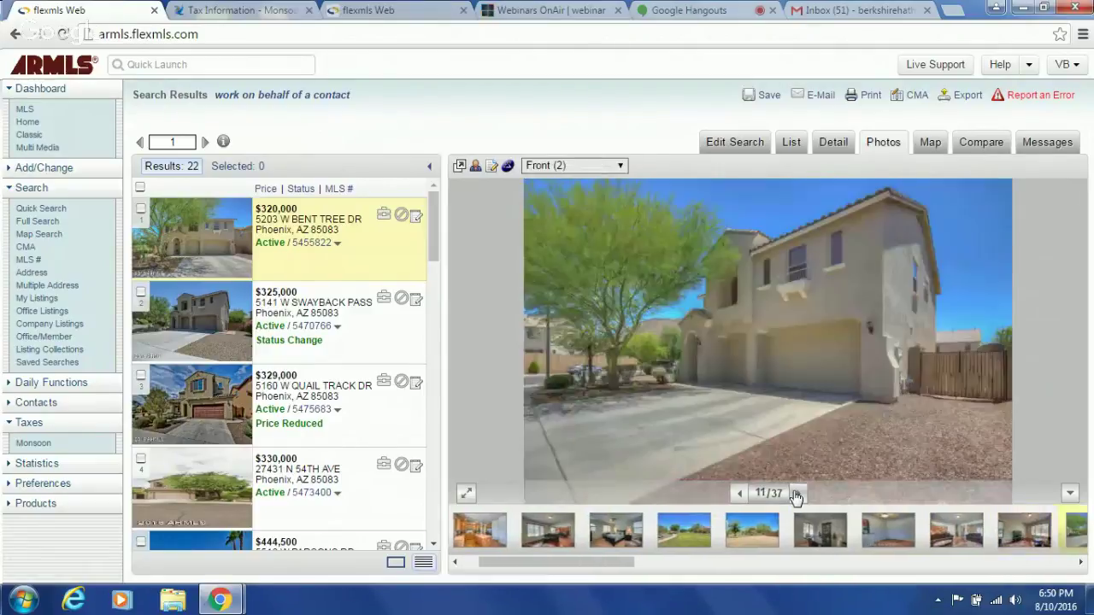
pyautogui.click(796, 494)
pyautogui.click(796, 494)
pyautogui.click(796, 494)
pyautogui.click(796, 494)
pyautogui.click(796, 494)
pyautogui.click(796, 494)
pyautogui.click(796, 495)
pyautogui.click(796, 494)
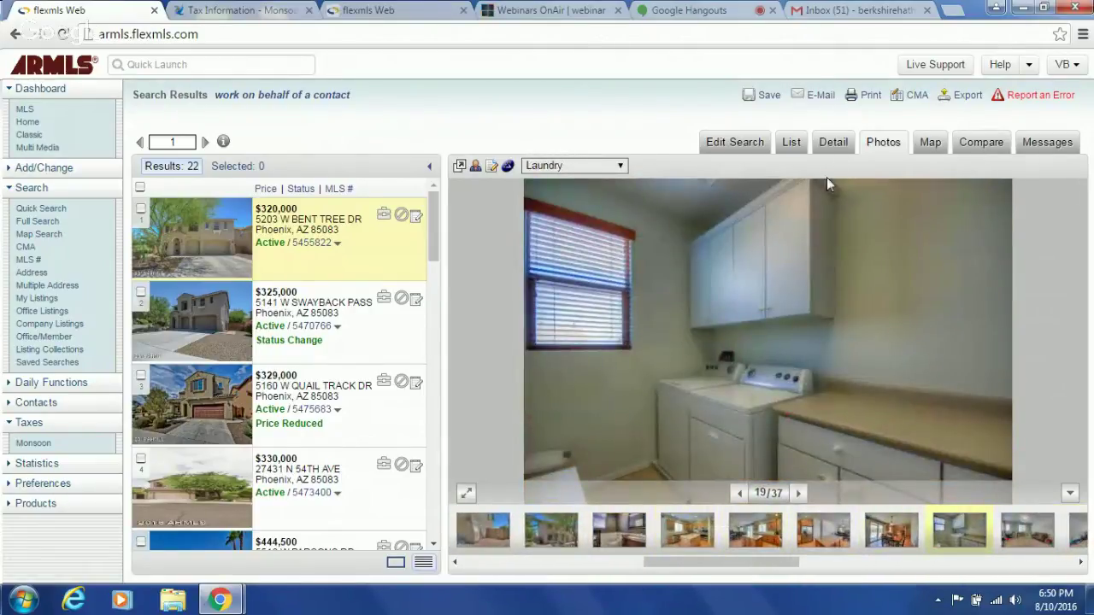
pyautogui.click(834, 142)
pyautogui.click(402, 10)
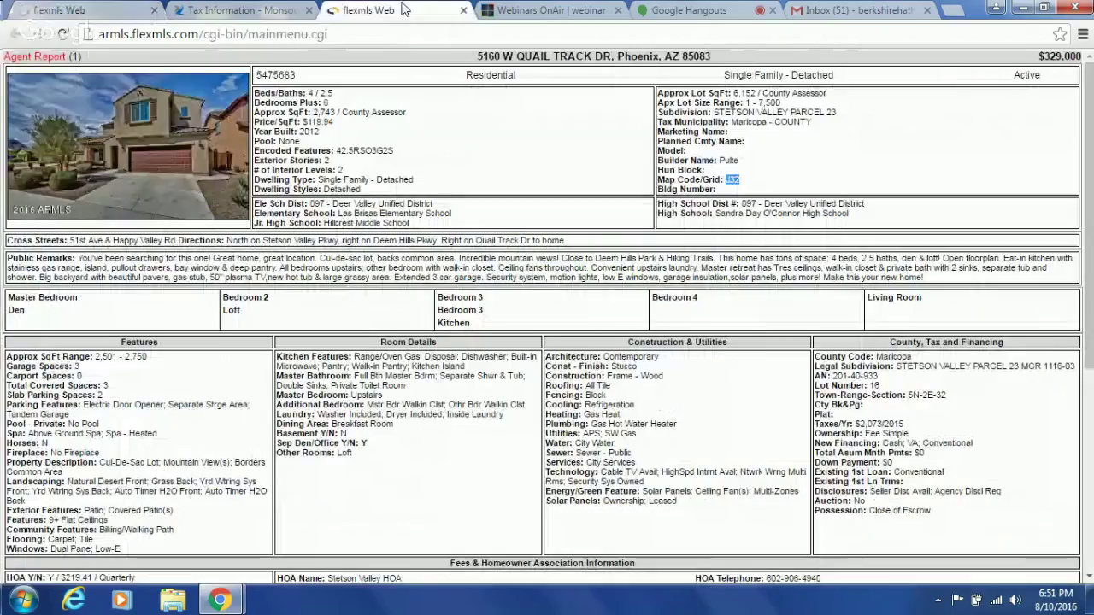
pyautogui.click(48, 10)
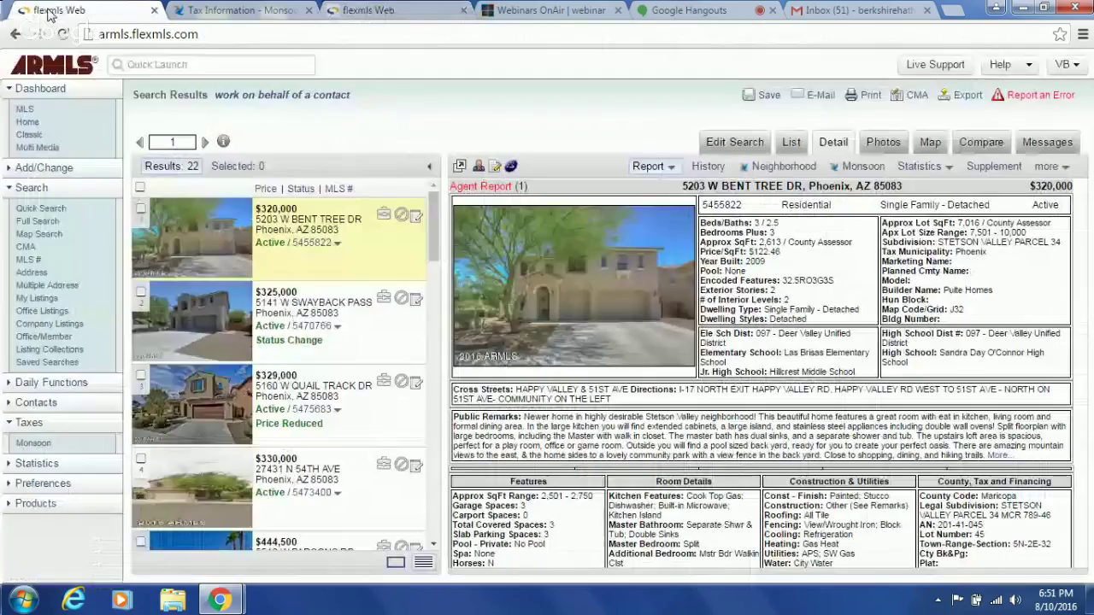
pyautogui.click(295, 353)
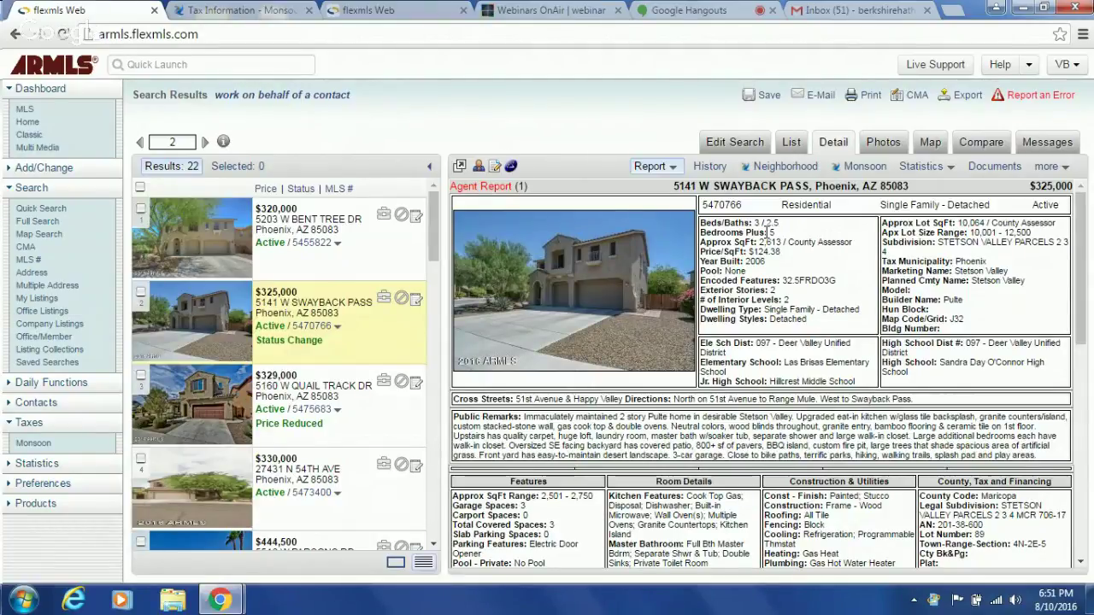
pyautogui.click(313, 416)
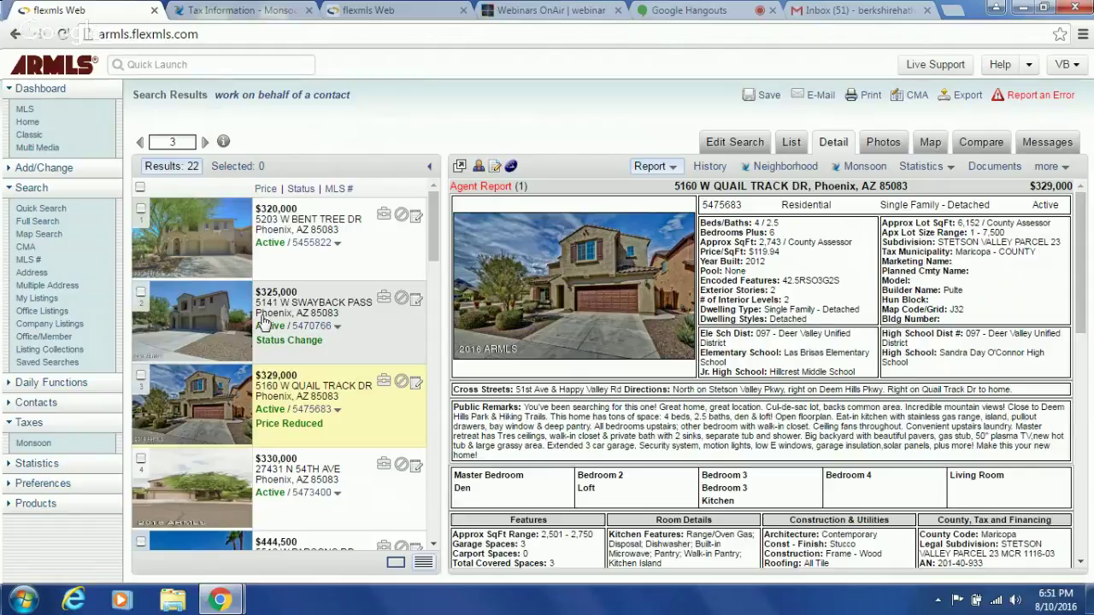
pyautogui.moveTo(1081, 301); pyautogui.dragTo(1078, 458)
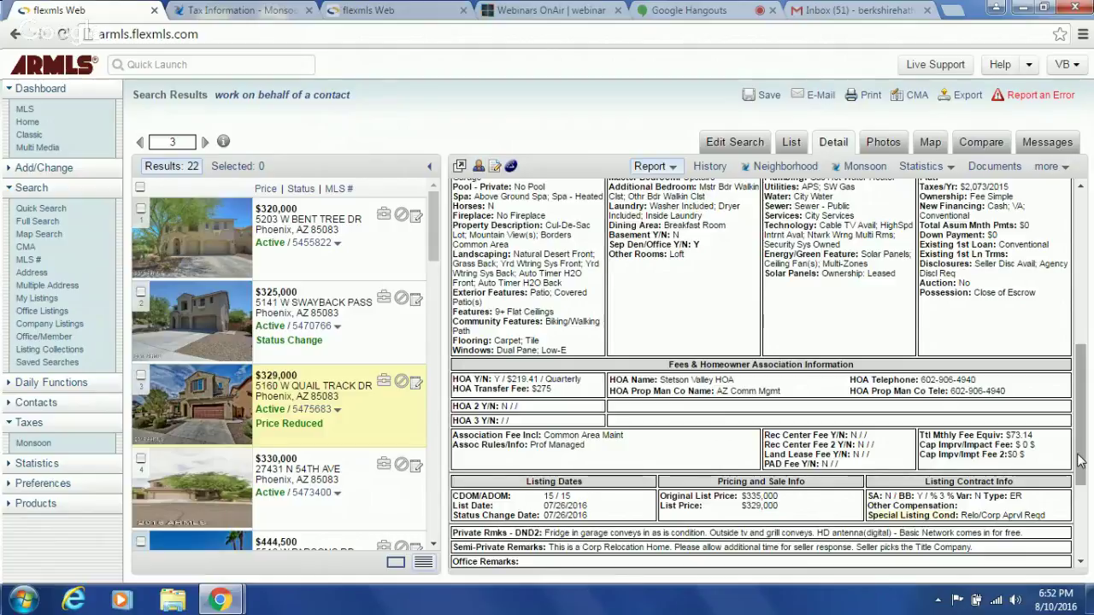
pyautogui.moveTo(1080, 461); pyautogui.dragTo(1079, 470)
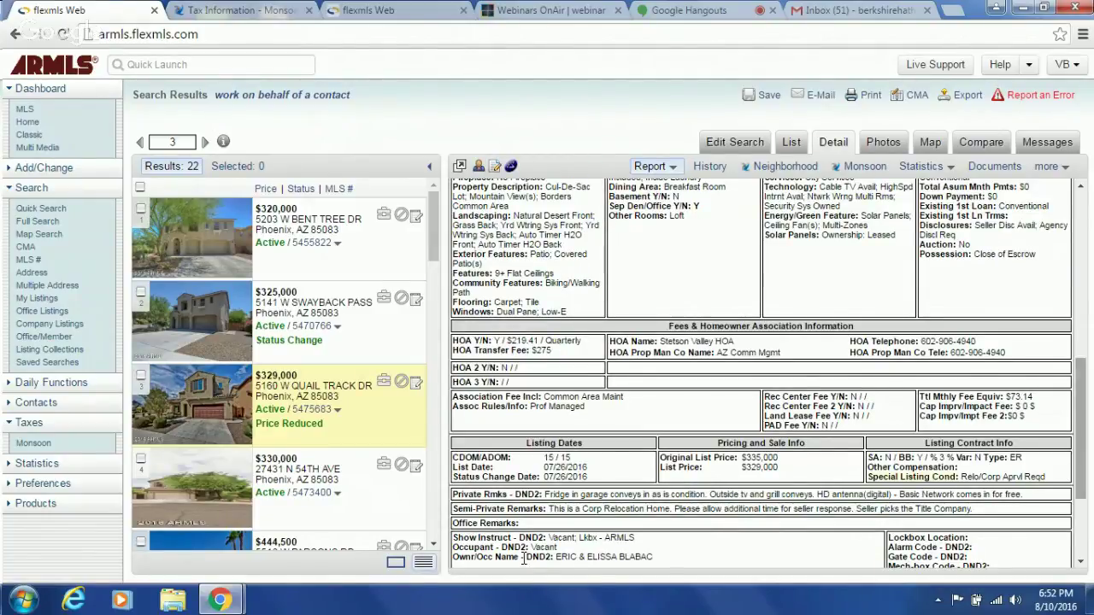
pyautogui.click(141, 376)
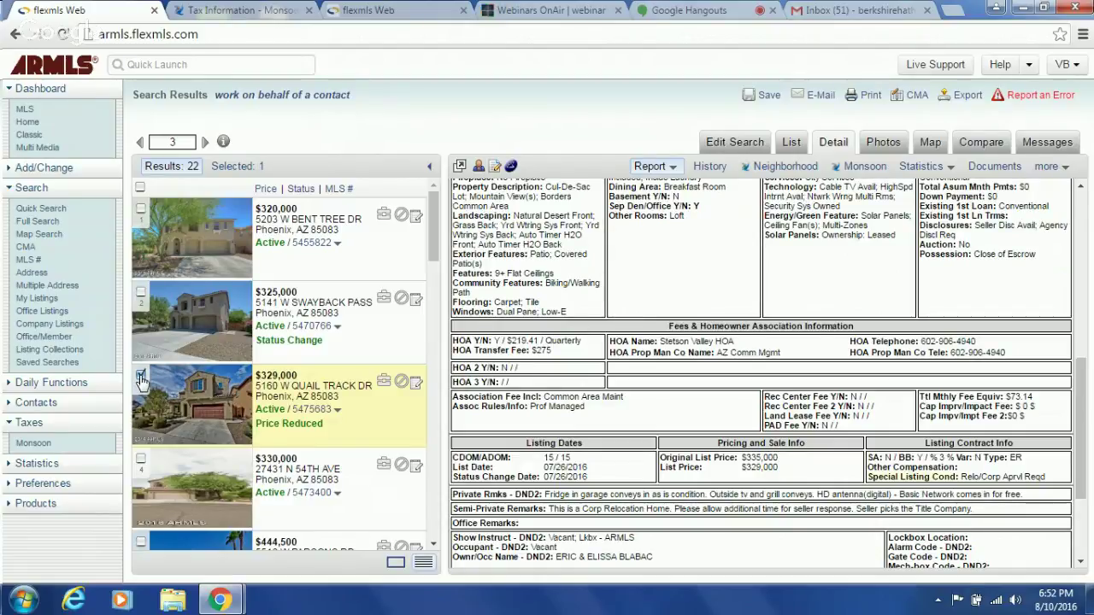
pyautogui.click(323, 494)
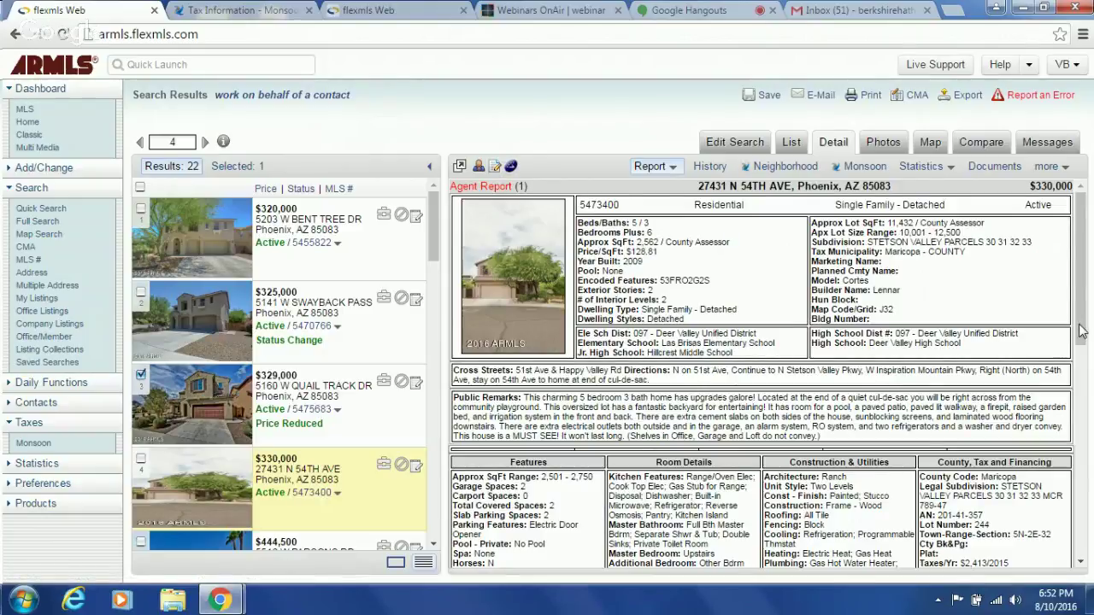
# - Review the 54th Ave fees and listing dates, then open the $444,500 W Parsons Rd listing
pyautogui.moveTo(1081, 332); pyautogui.dragTo(1081, 372)
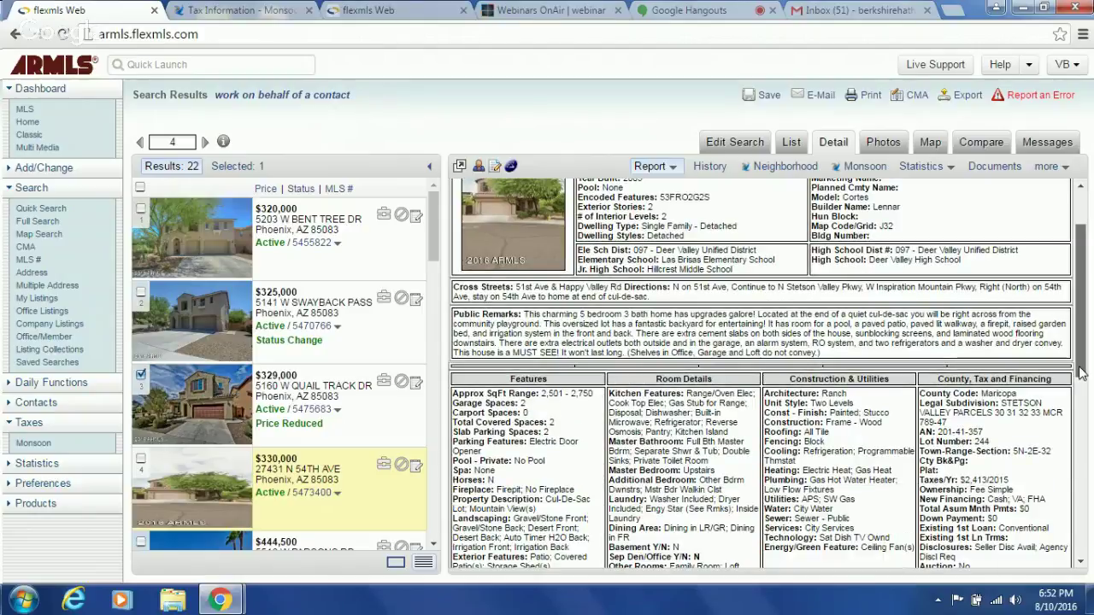
pyautogui.click(1082, 374)
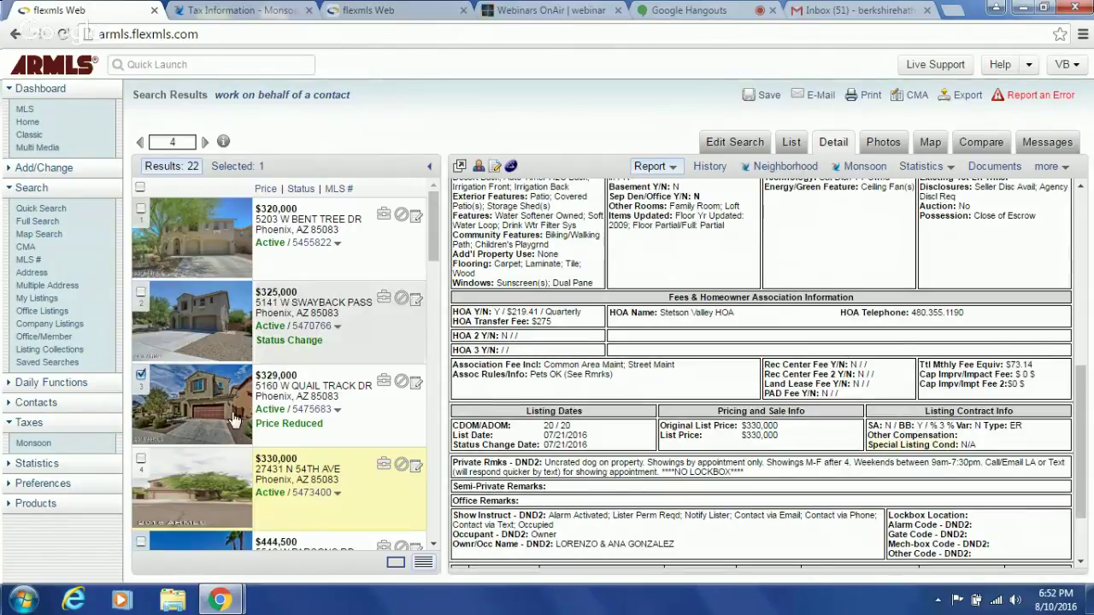
pyautogui.moveTo(433, 256); pyautogui.dragTo(431, 294)
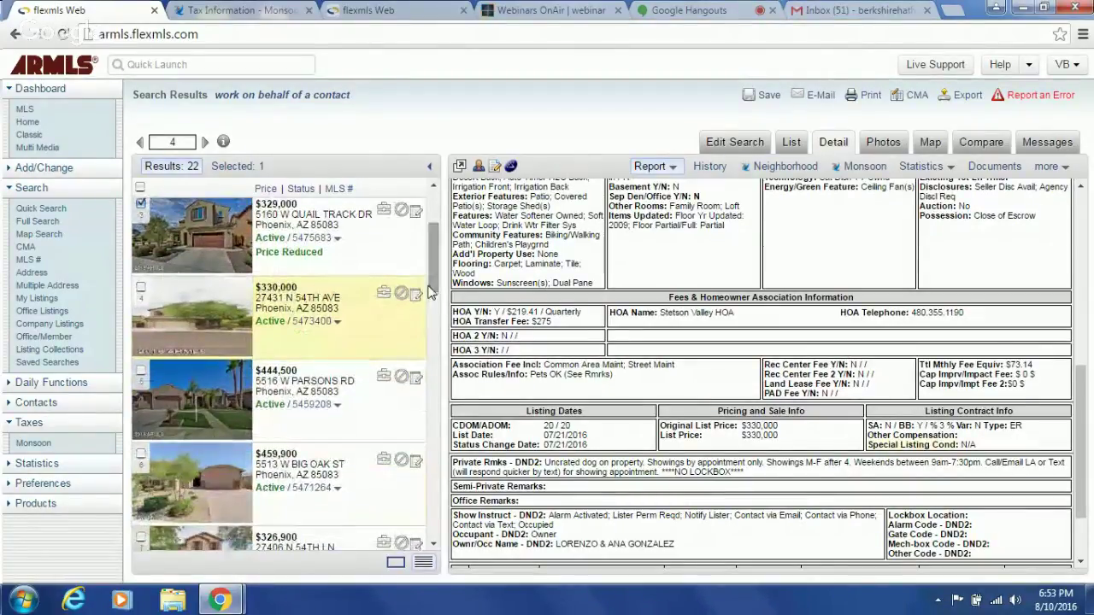
pyautogui.click(309, 414)
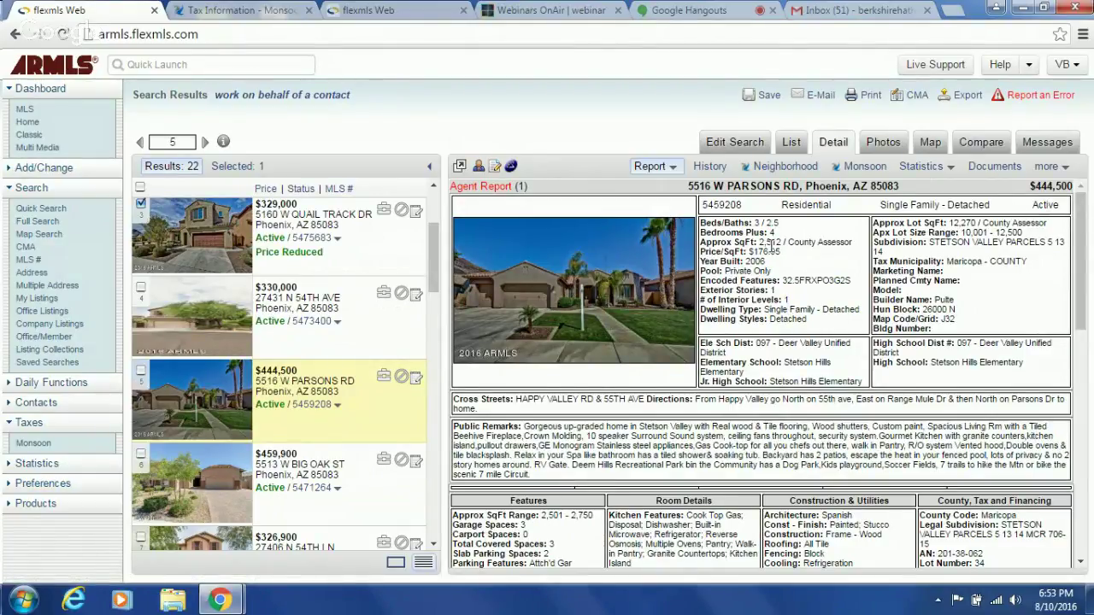
pyautogui.click(883, 142)
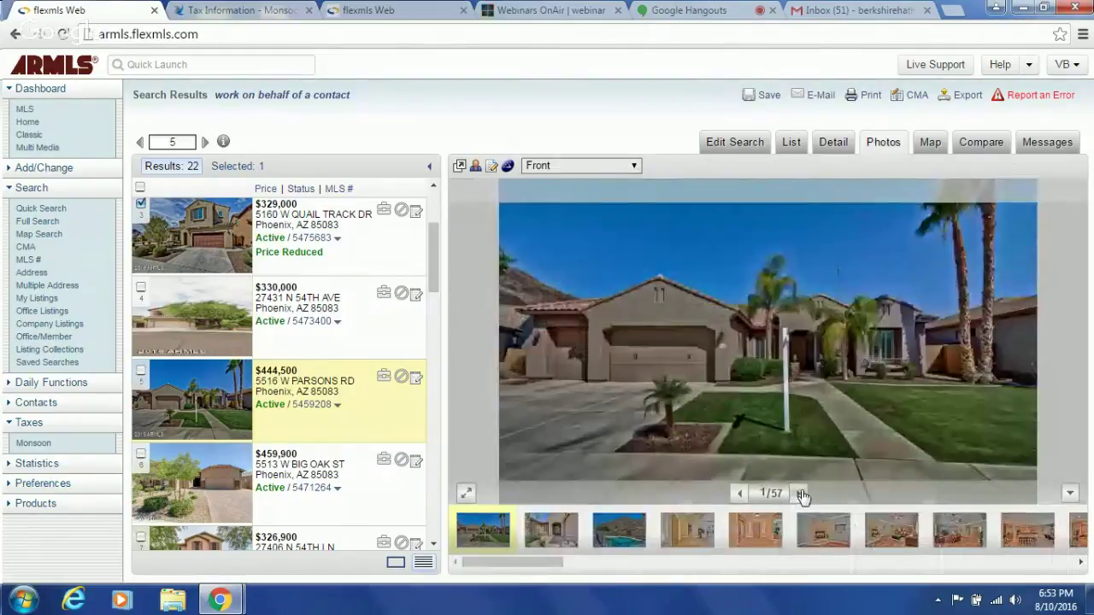
pyautogui.click(799, 493)
pyautogui.click(798, 493)
pyautogui.click(798, 493)
pyautogui.click(800, 494)
pyautogui.click(802, 494)
pyautogui.click(802, 494)
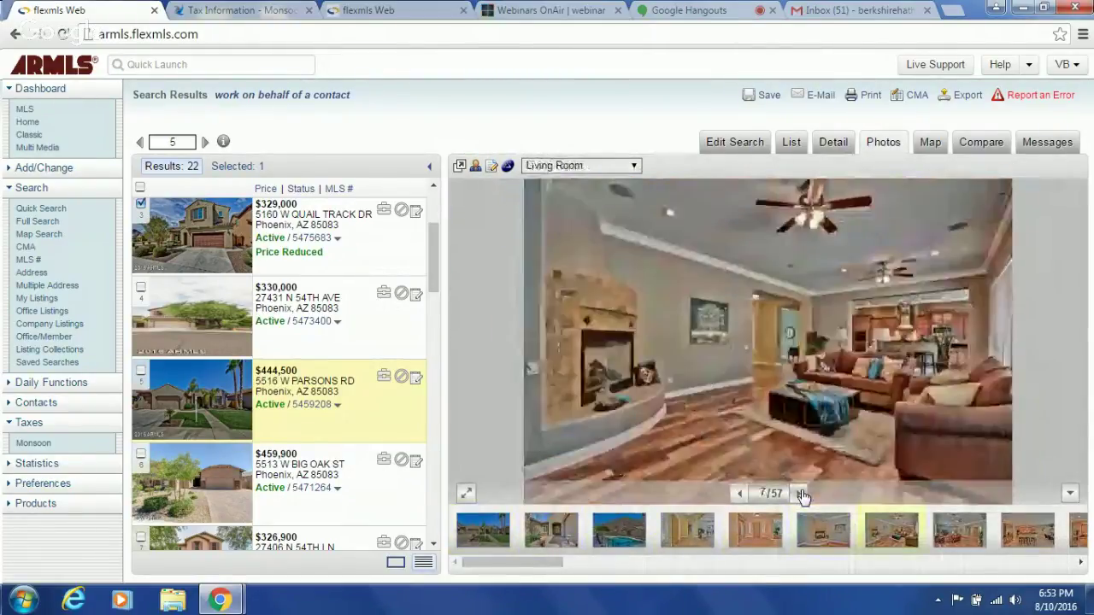
pyautogui.click(802, 494)
pyautogui.click(802, 494)
pyautogui.click(802, 494)
pyautogui.click(802, 494)
pyautogui.click(802, 494)
pyautogui.click(802, 494)
pyautogui.click(802, 494)
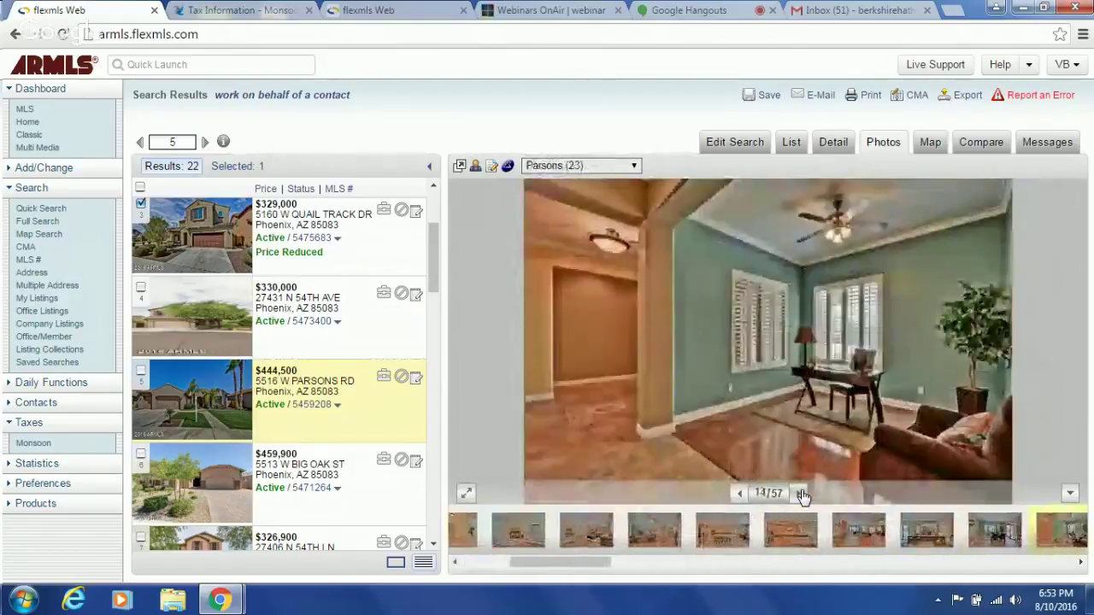
pyautogui.click(802, 494)
pyautogui.click(802, 494)
pyautogui.click(802, 494)
pyautogui.click(802, 494)
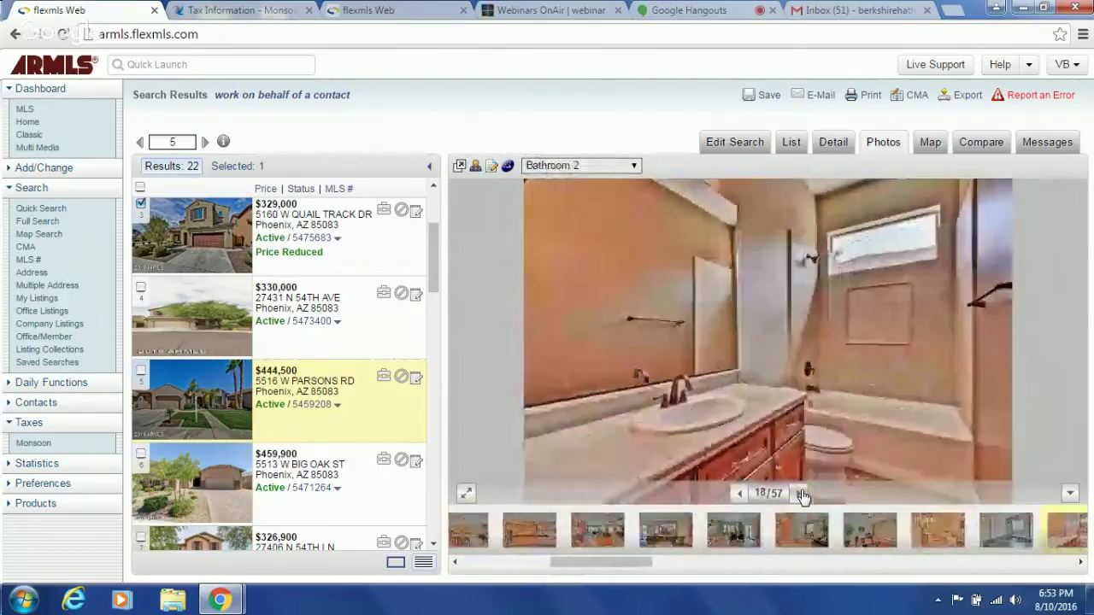
pyautogui.click(833, 144)
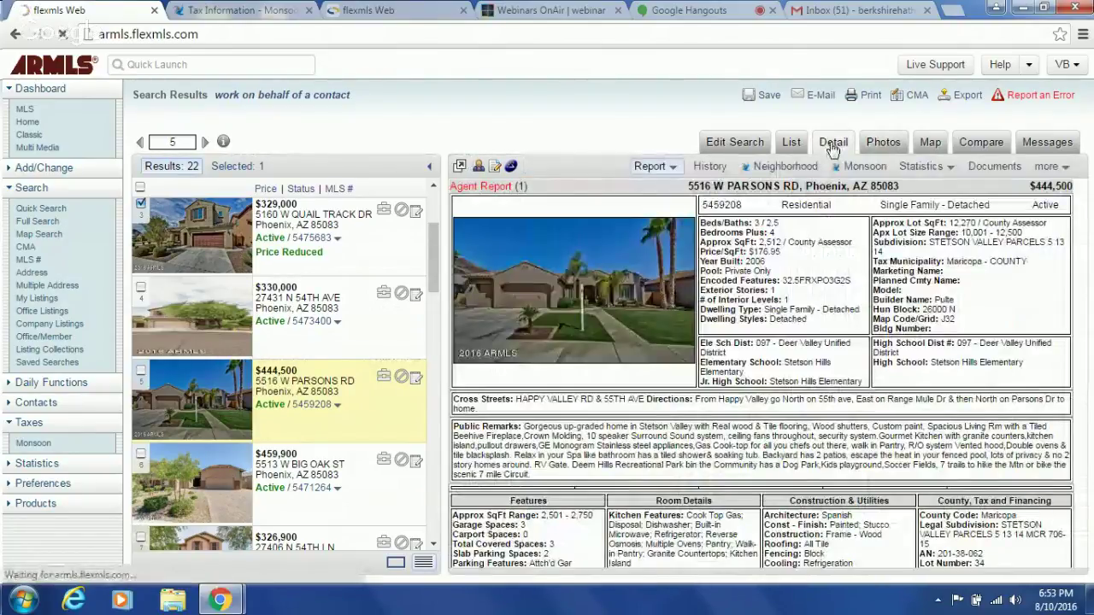
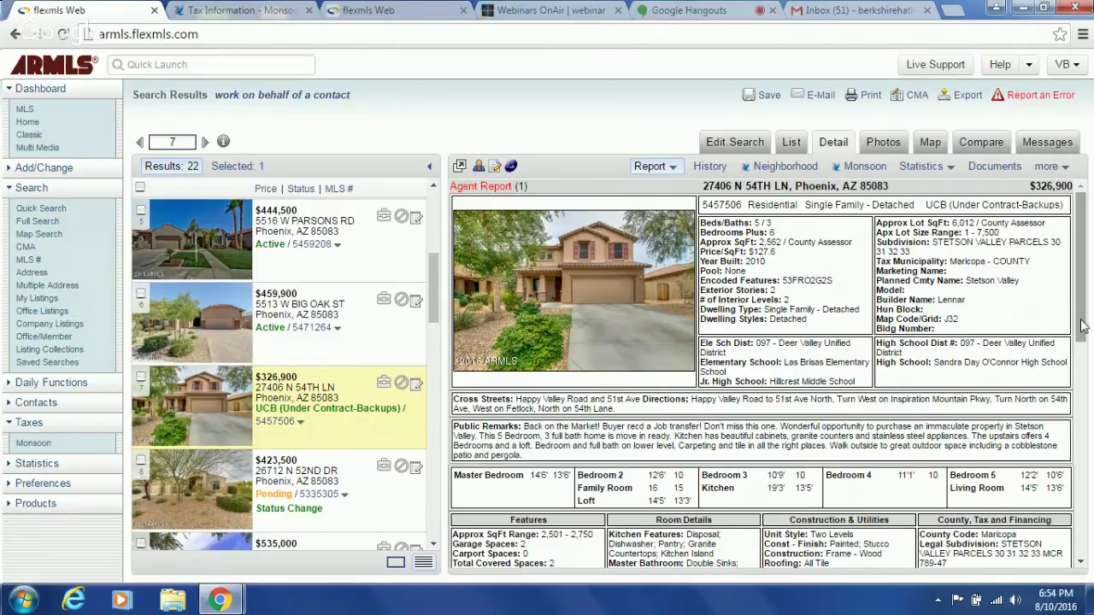
pyautogui.moveTo(1082, 326); pyautogui.dragTo(1082, 539)
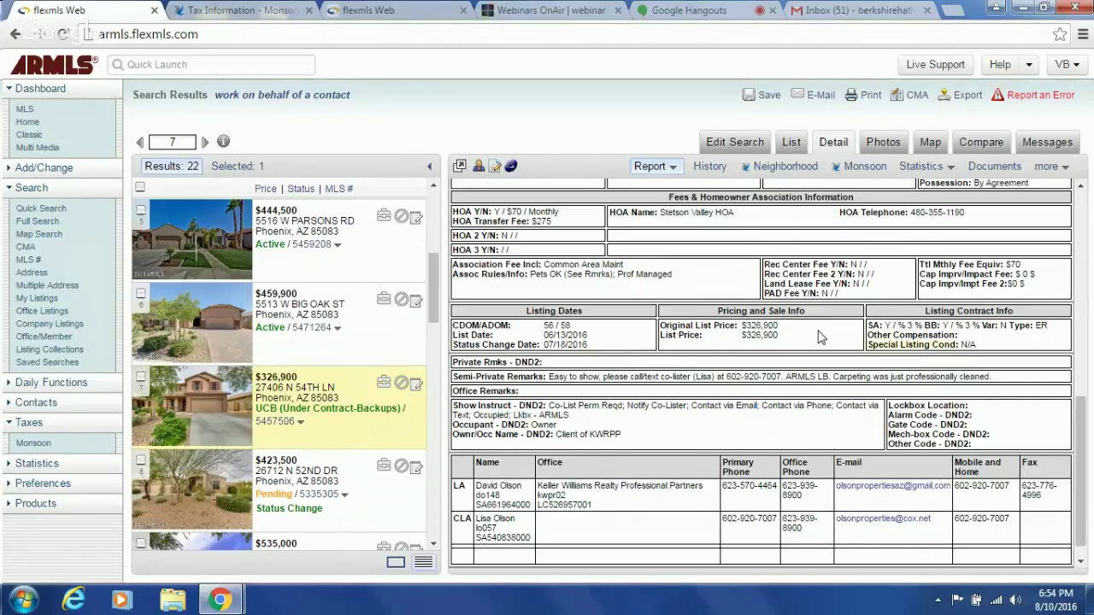
pyautogui.click(140, 380)
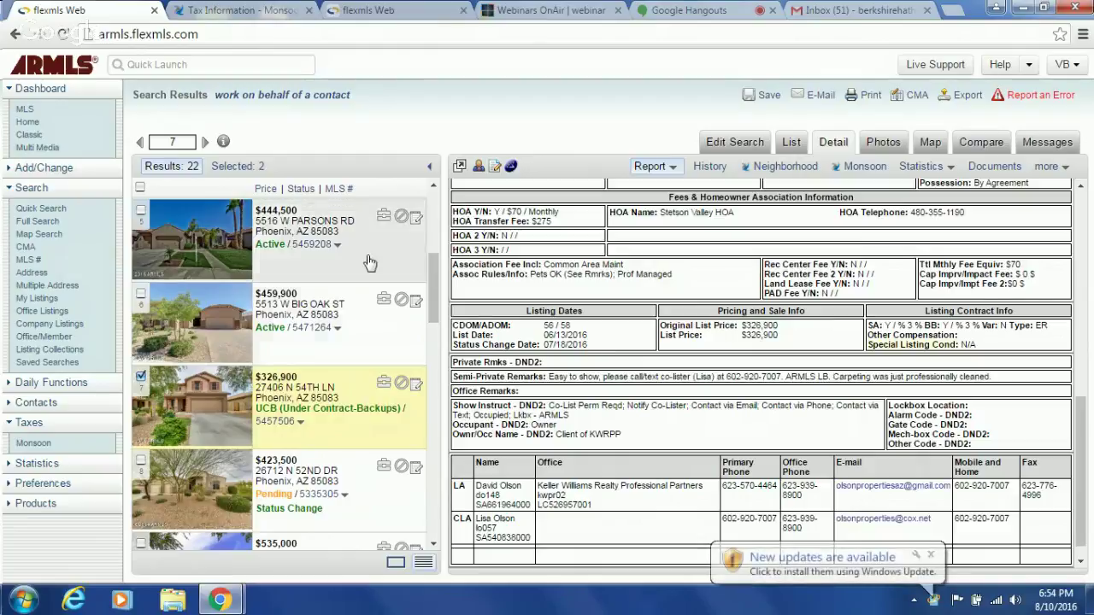
pyautogui.scroll(-1, 432, 319)
pyautogui.moveTo(431, 321); pyautogui.dragTo(433, 350)
pyautogui.click(327, 326)
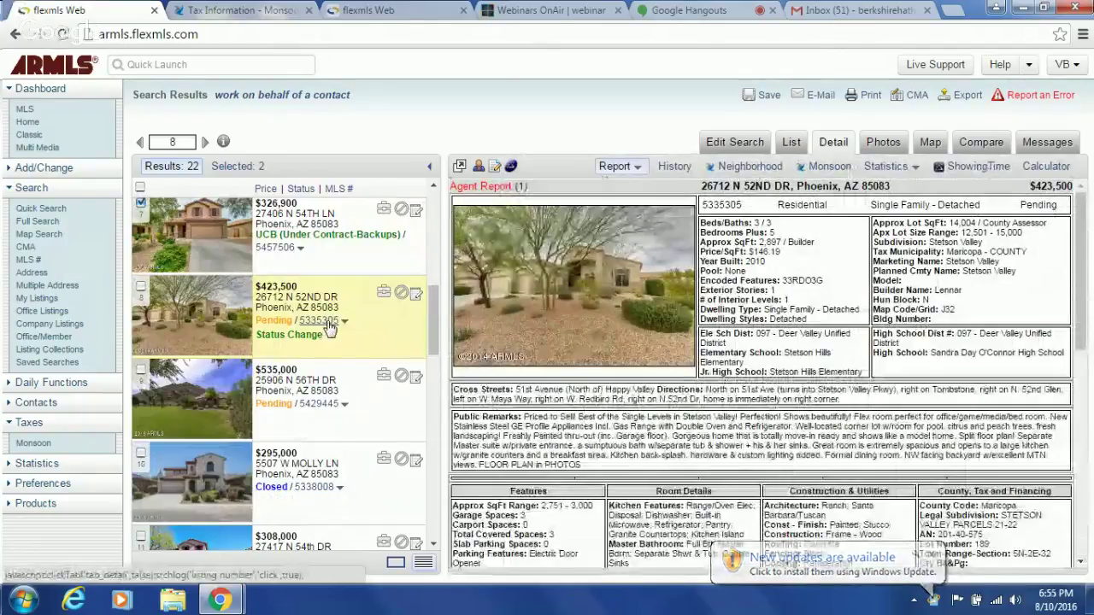
pyautogui.click(318, 409)
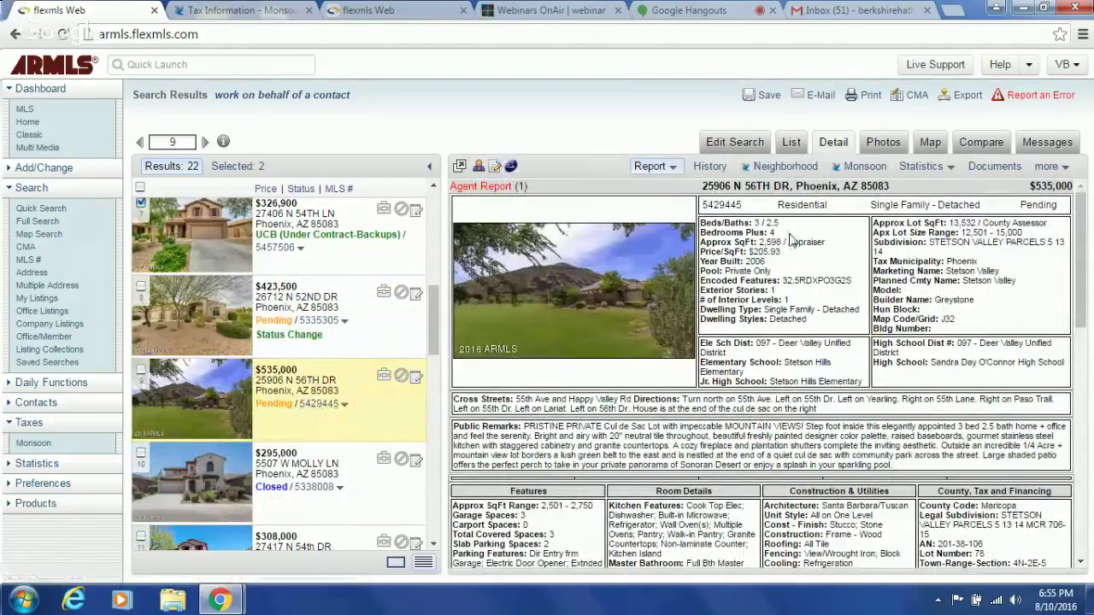
pyautogui.click(886, 142)
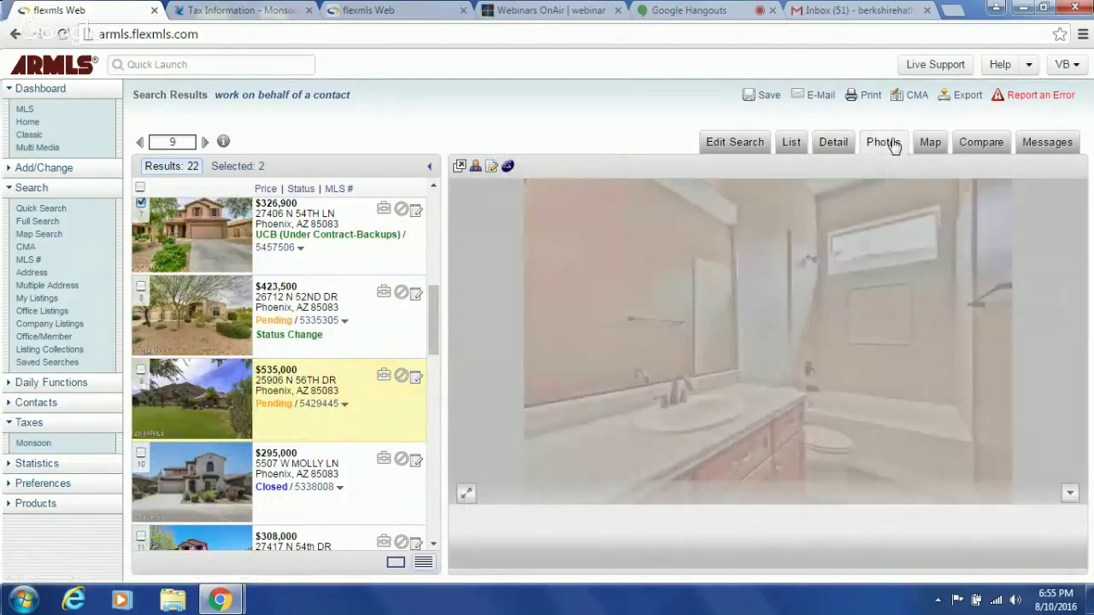
pyautogui.click(799, 493)
pyautogui.click(799, 493)
pyautogui.click(798, 493)
pyautogui.click(798, 493)
pyautogui.click(798, 494)
pyautogui.click(798, 493)
pyautogui.click(798, 493)
pyautogui.click(798, 494)
pyautogui.click(799, 494)
pyautogui.click(798, 494)
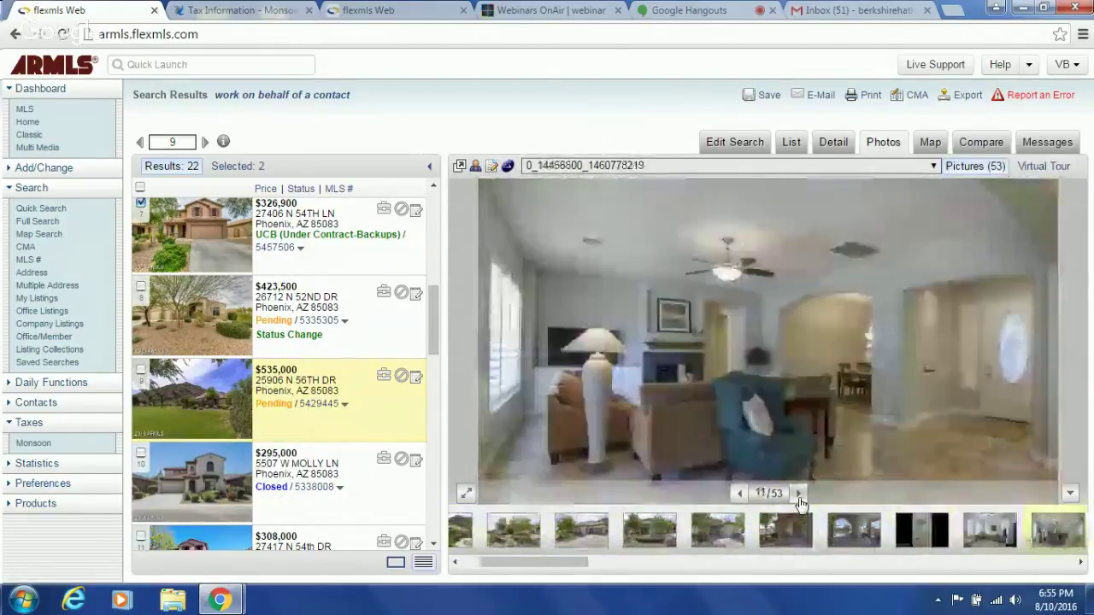
pyautogui.click(799, 493)
pyautogui.click(842, 150)
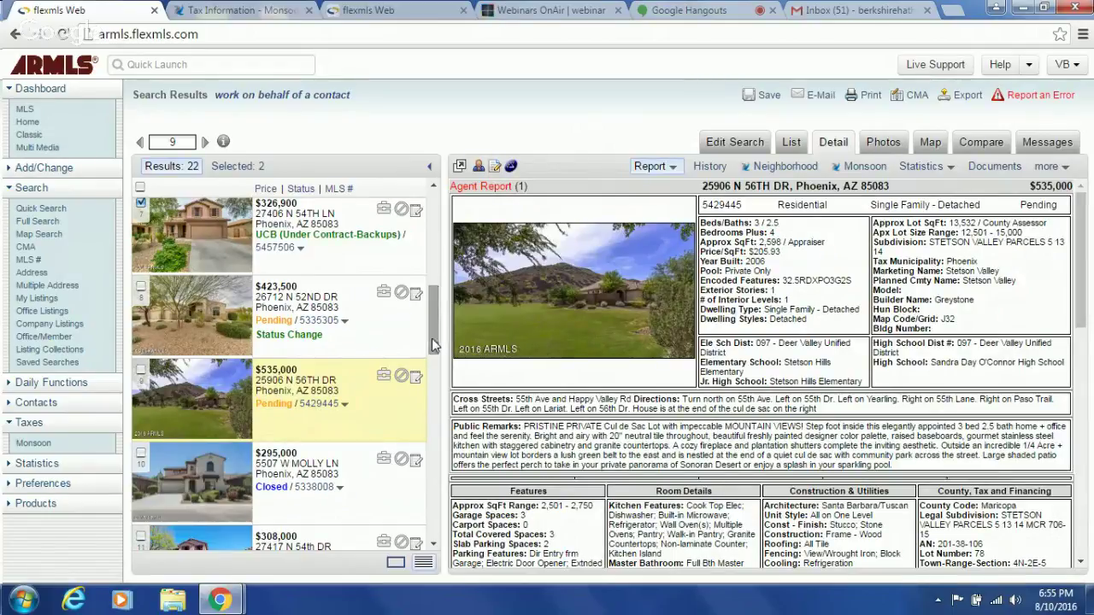
pyautogui.moveTo(434, 317); pyautogui.dragTo(418, 209)
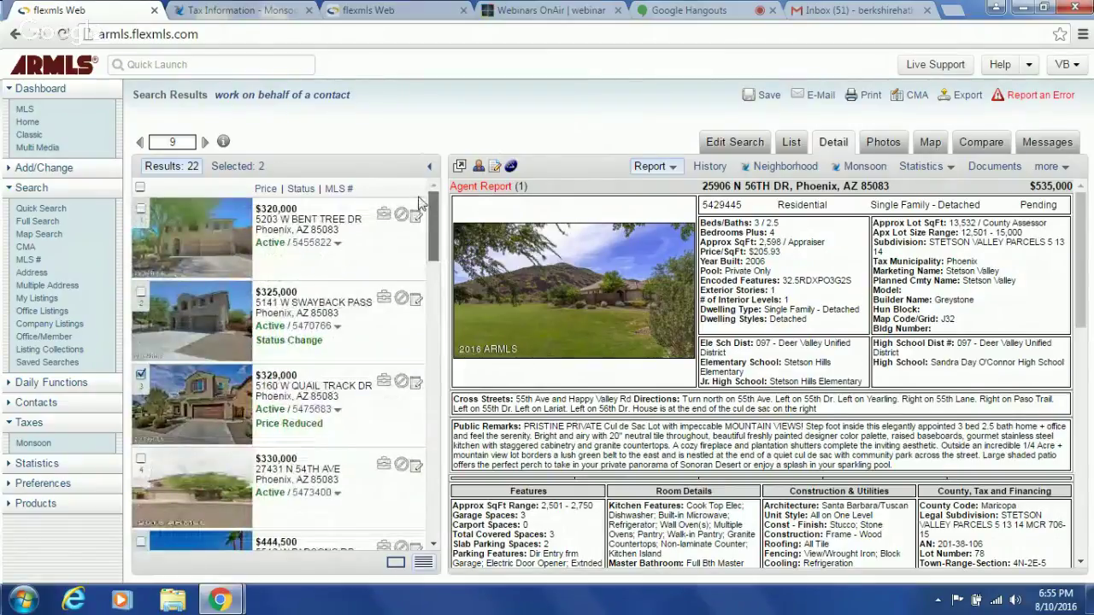
pyautogui.click(300, 245)
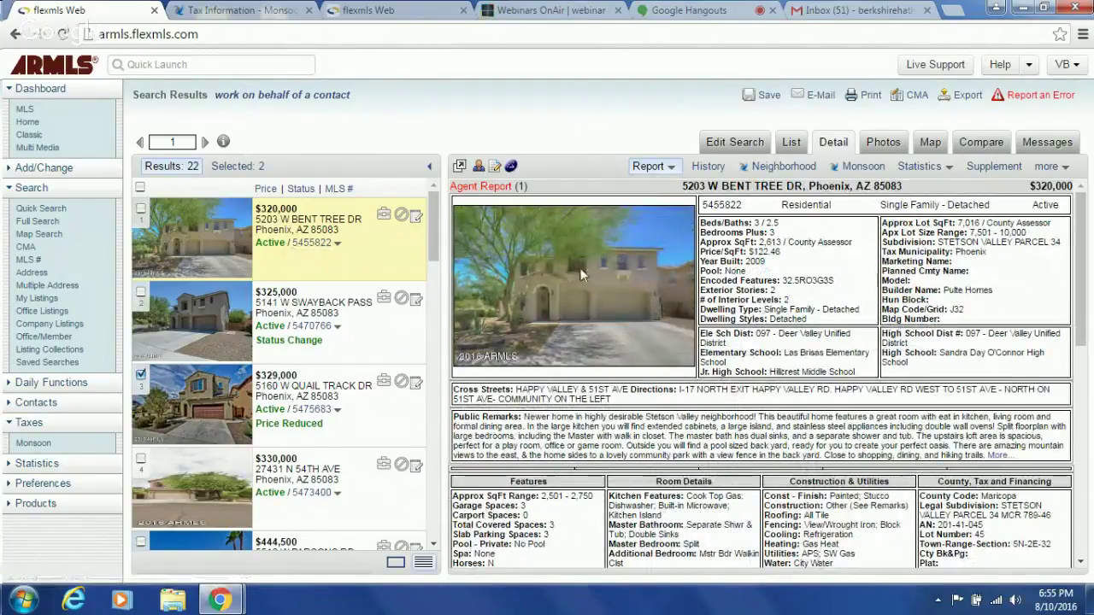
pyautogui.click(140, 208)
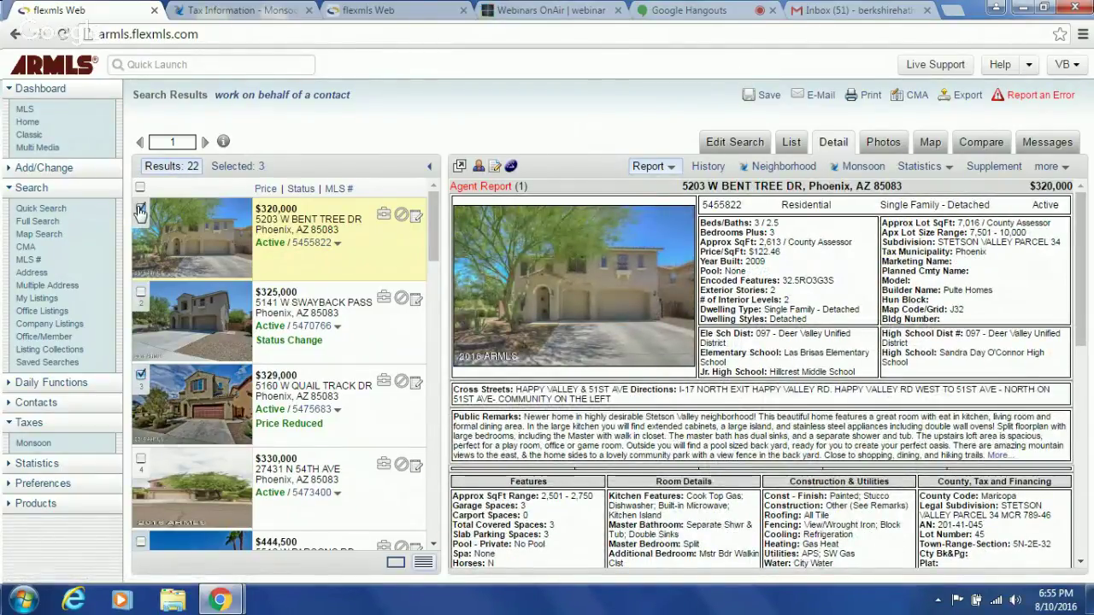
pyautogui.click(306, 327)
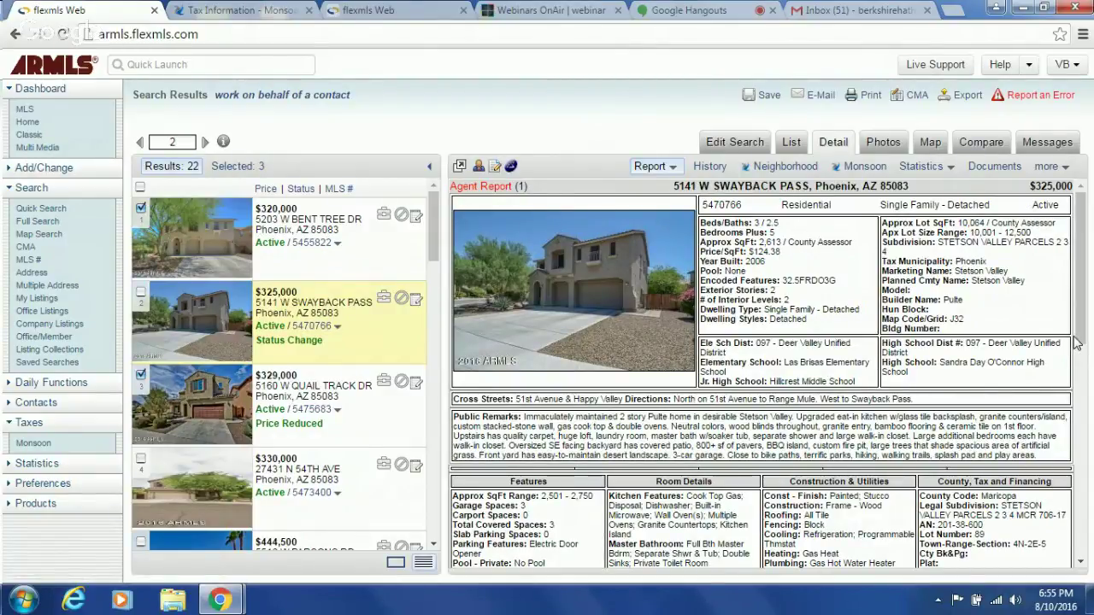
pyautogui.moveTo(1077, 342); pyautogui.dragTo(1075, 506)
pyautogui.scroll(-1, 1076, 506)
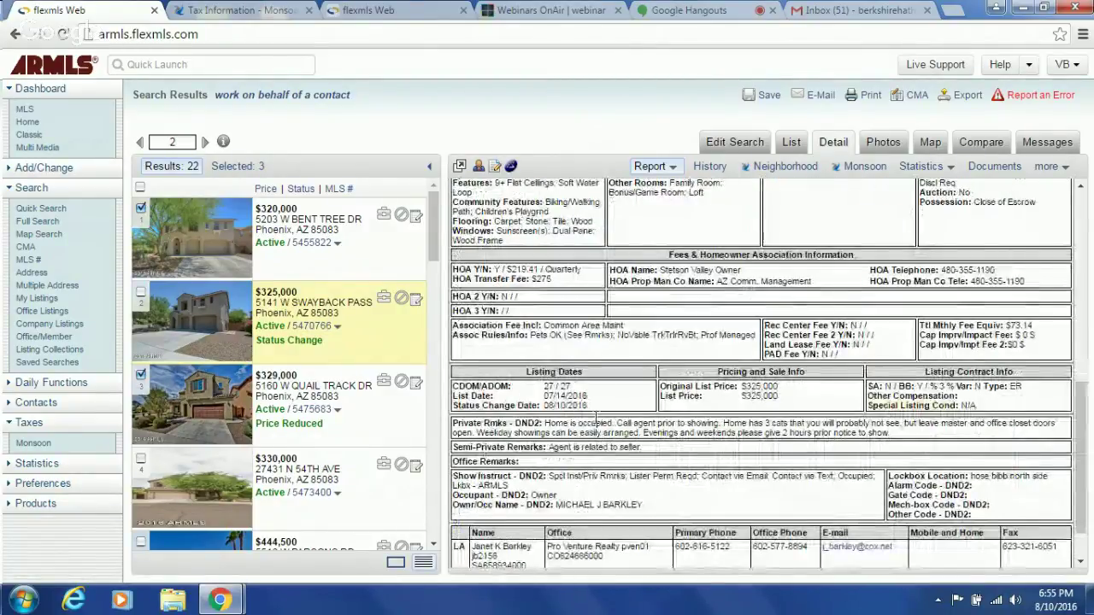
pyautogui.click(141, 291)
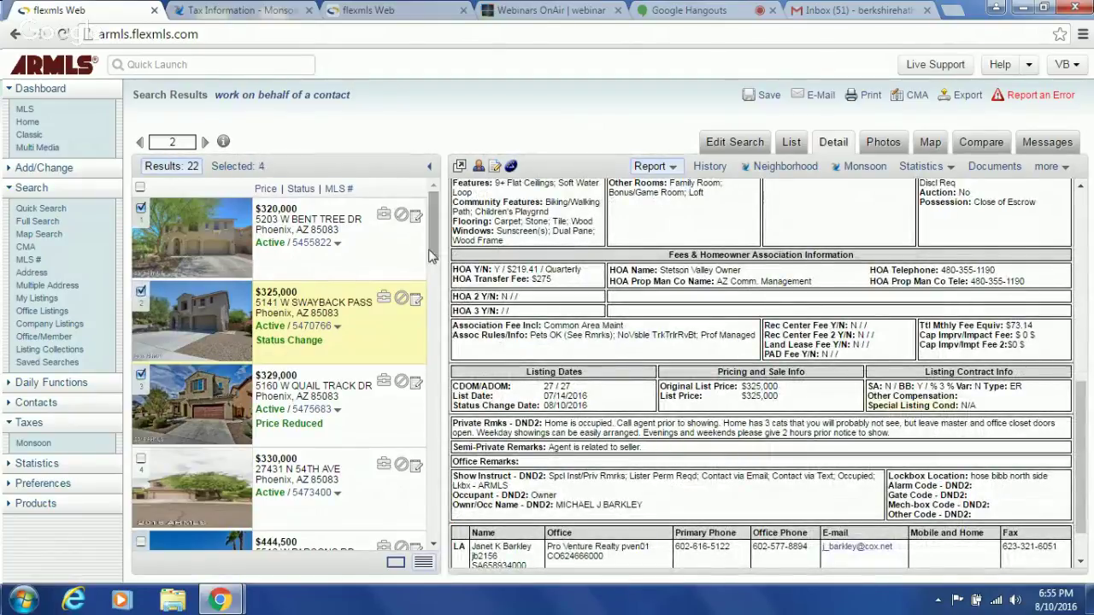
pyautogui.scroll(-3, 432, 275)
pyautogui.scroll(-5, 432, 275)
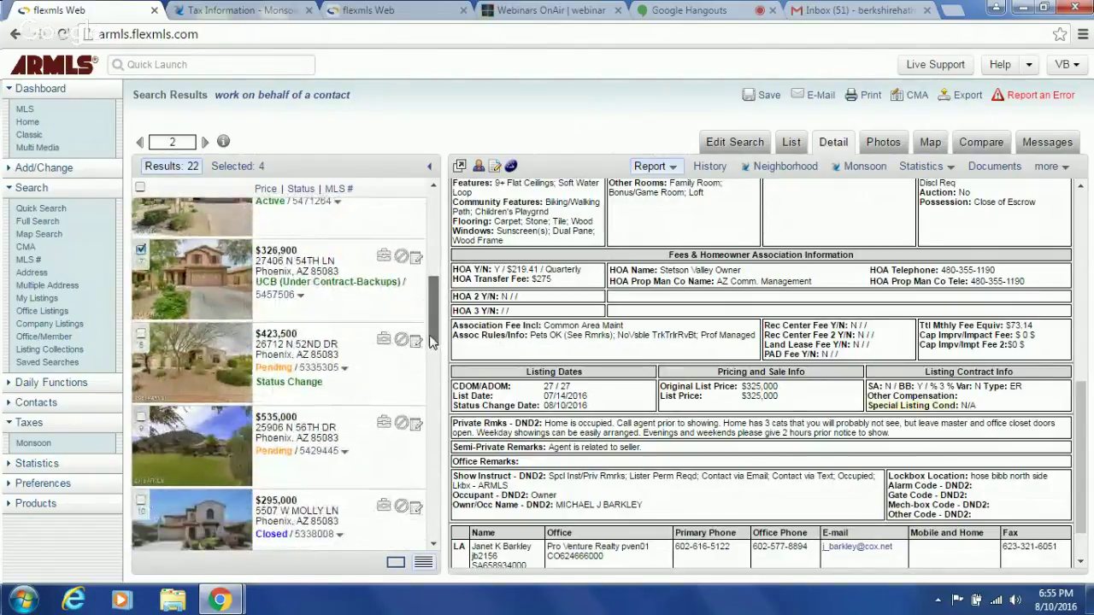
pyautogui.scroll(-2, 430, 346)
pyautogui.scroll(-3, 430, 357)
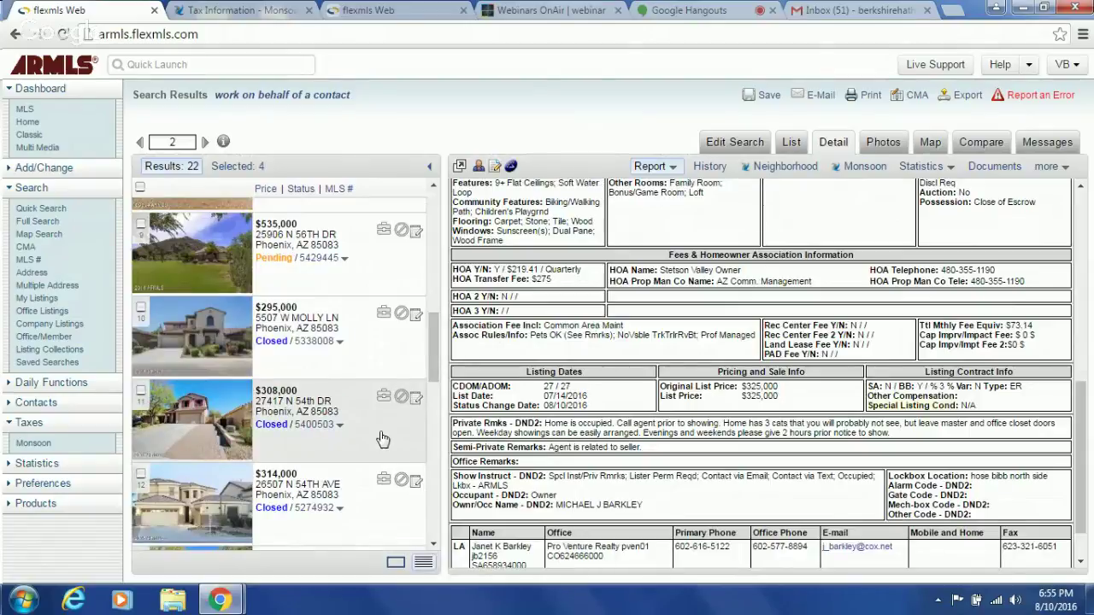
pyautogui.click(313, 342)
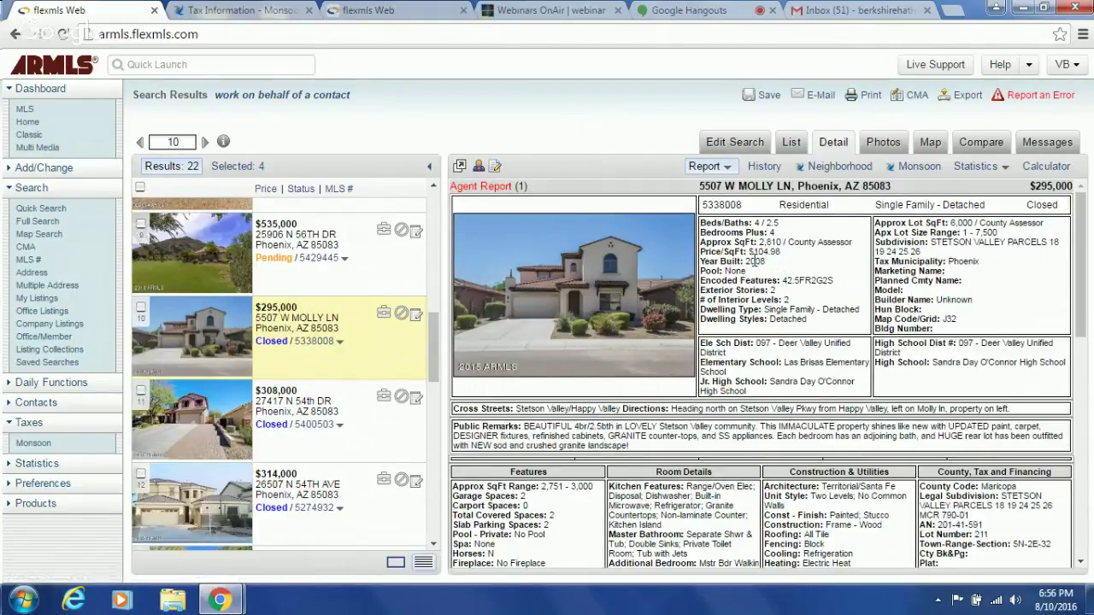
pyautogui.click(359, 10)
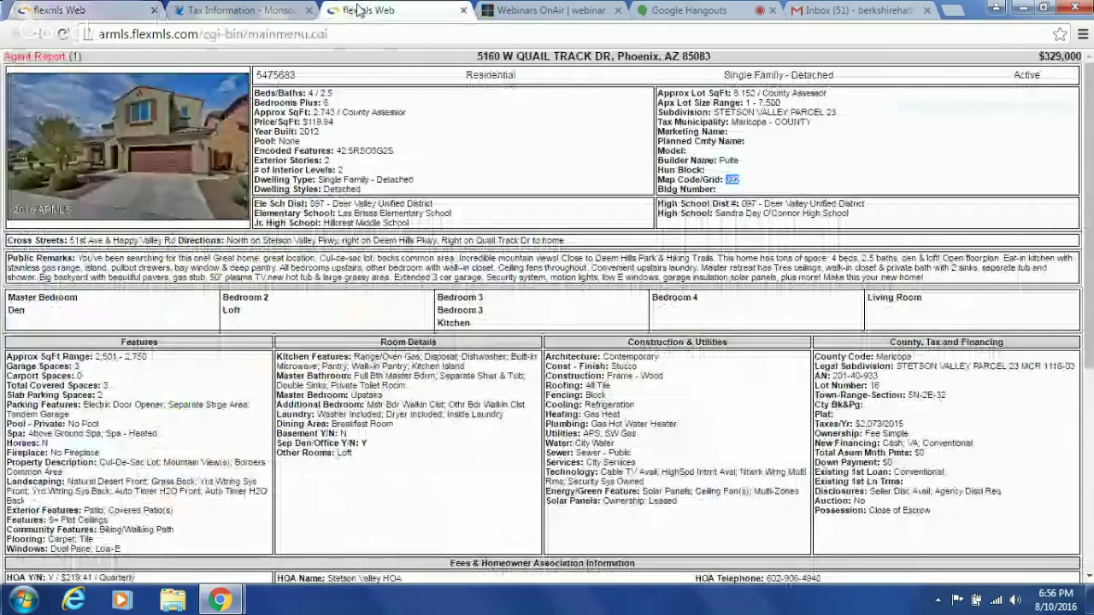
pyautogui.hotkey('ctrl', '1')
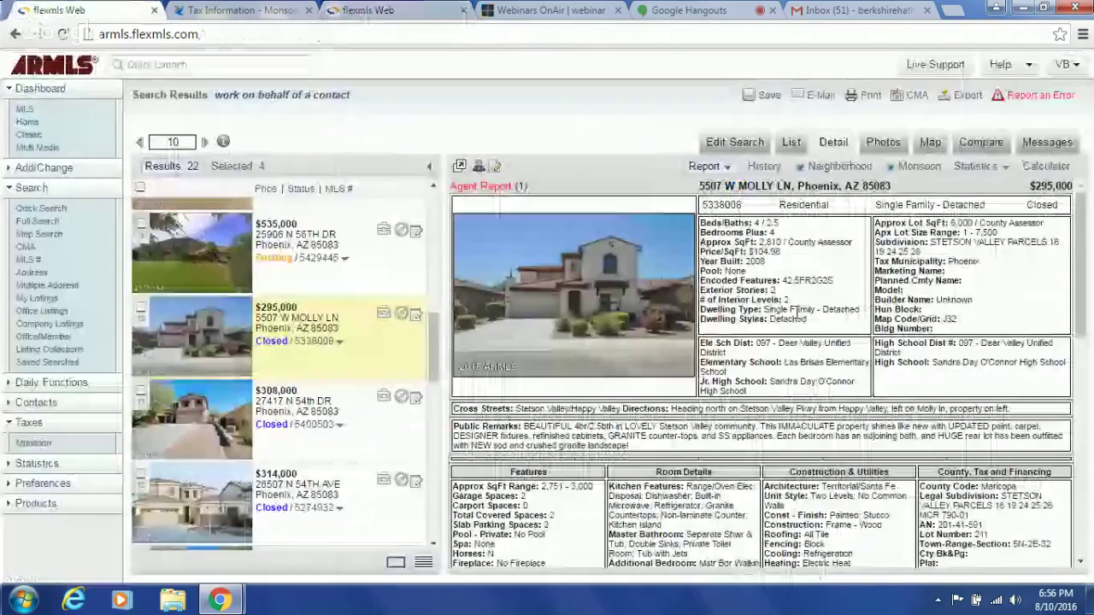
pyautogui.moveTo(1078, 335); pyautogui.dragTo(1081, 525)
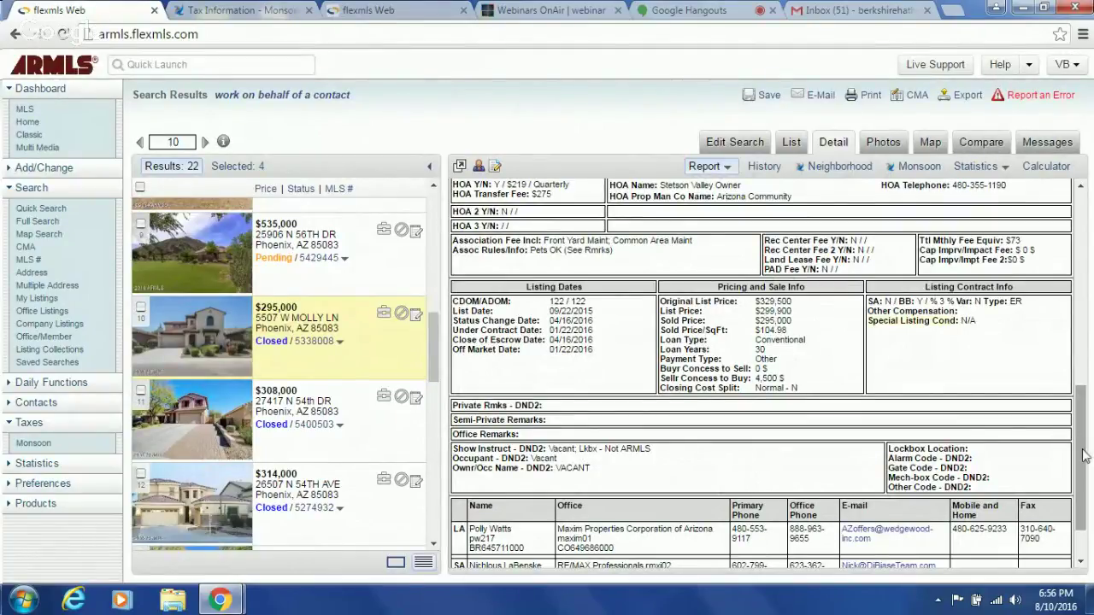
pyautogui.moveTo(1082, 456); pyautogui.dragTo(1057, 269)
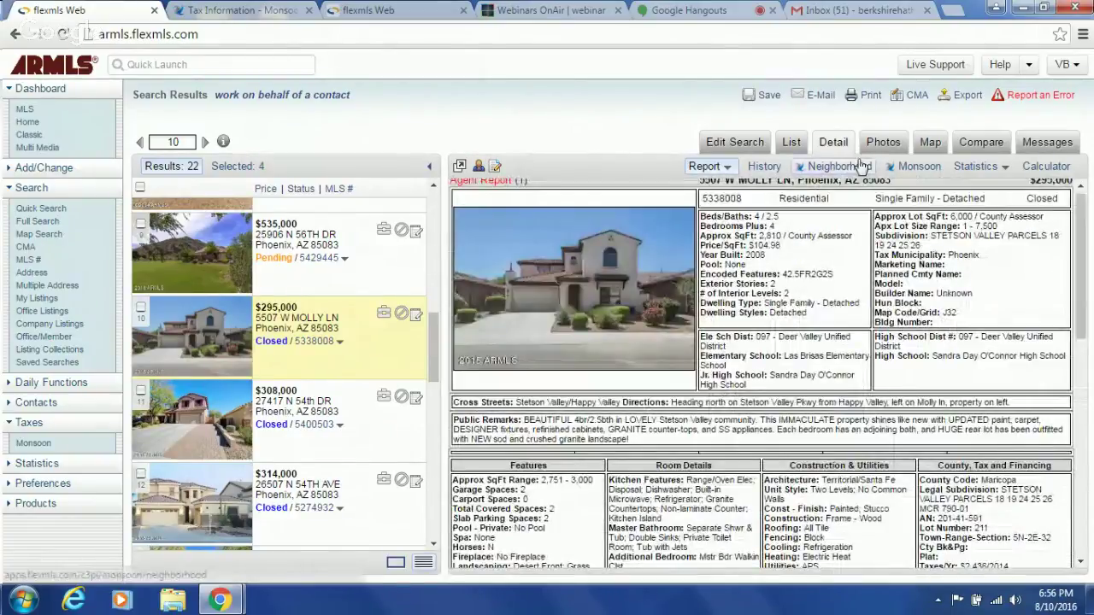
pyautogui.click(883, 141)
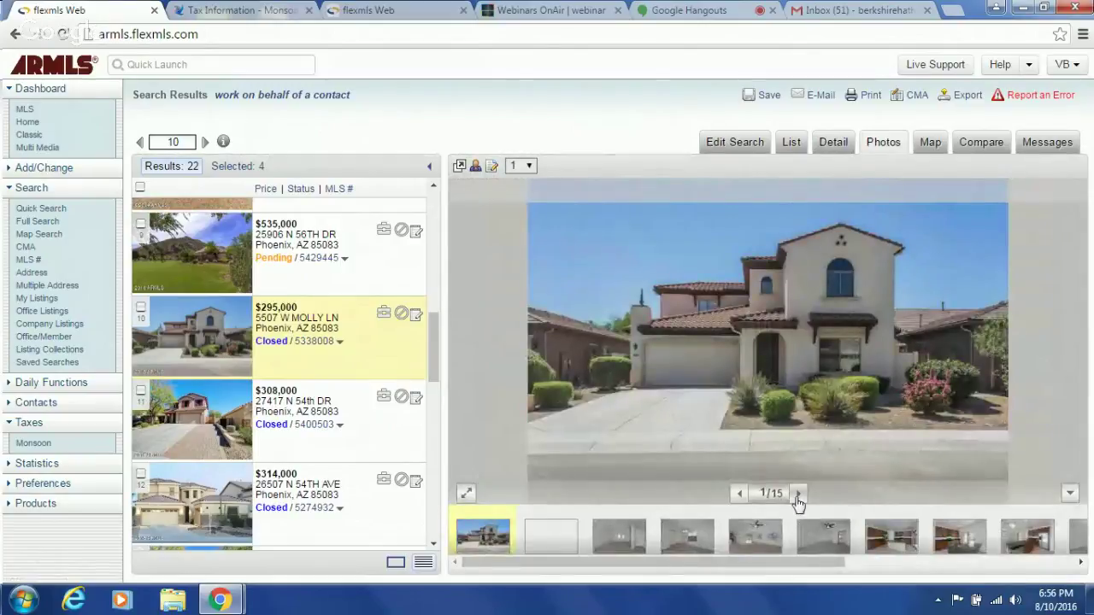
pyautogui.click(798, 494)
pyautogui.click(797, 494)
pyautogui.click(798, 494)
pyautogui.click(798, 494)
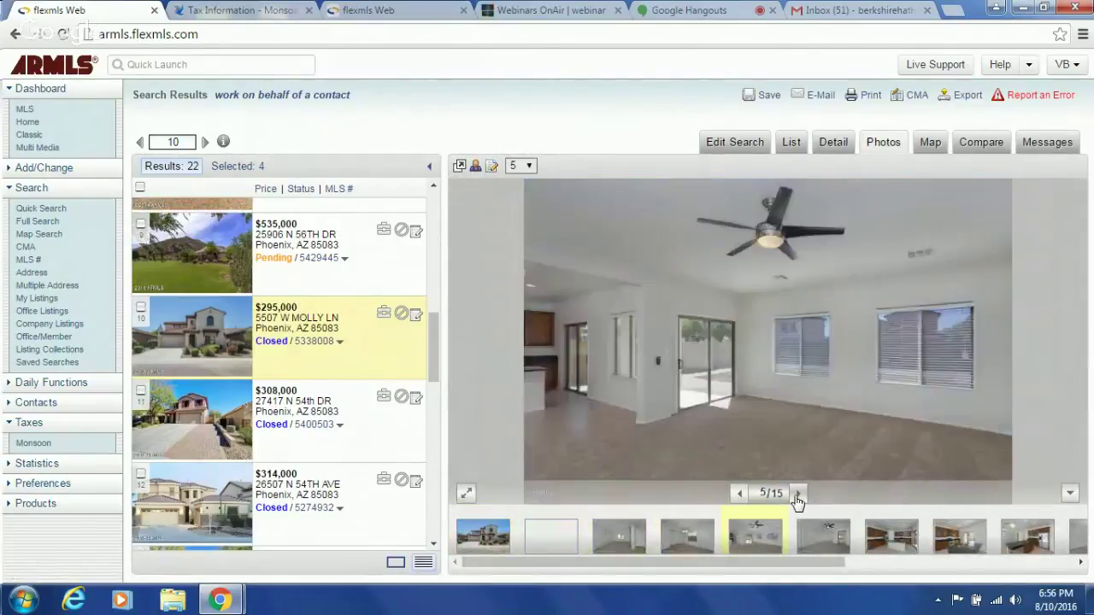
pyautogui.click(798, 494)
pyautogui.click(798, 494)
pyautogui.click(797, 494)
pyautogui.click(798, 494)
pyautogui.click(797, 494)
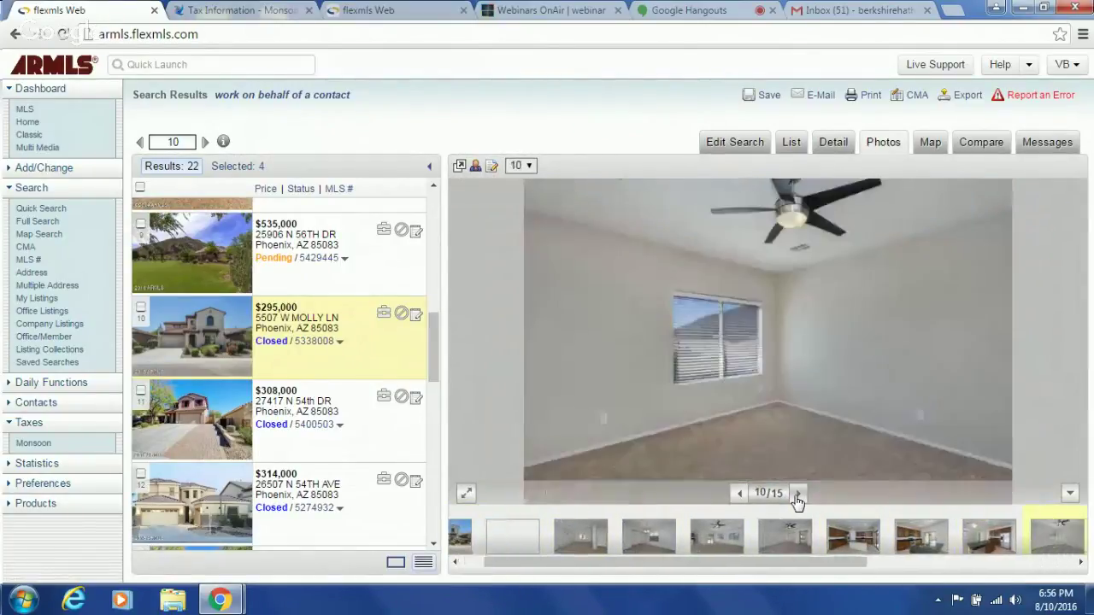
pyautogui.click(798, 494)
pyautogui.click(798, 494)
pyautogui.click(797, 495)
pyautogui.click(798, 494)
pyautogui.click(797, 494)
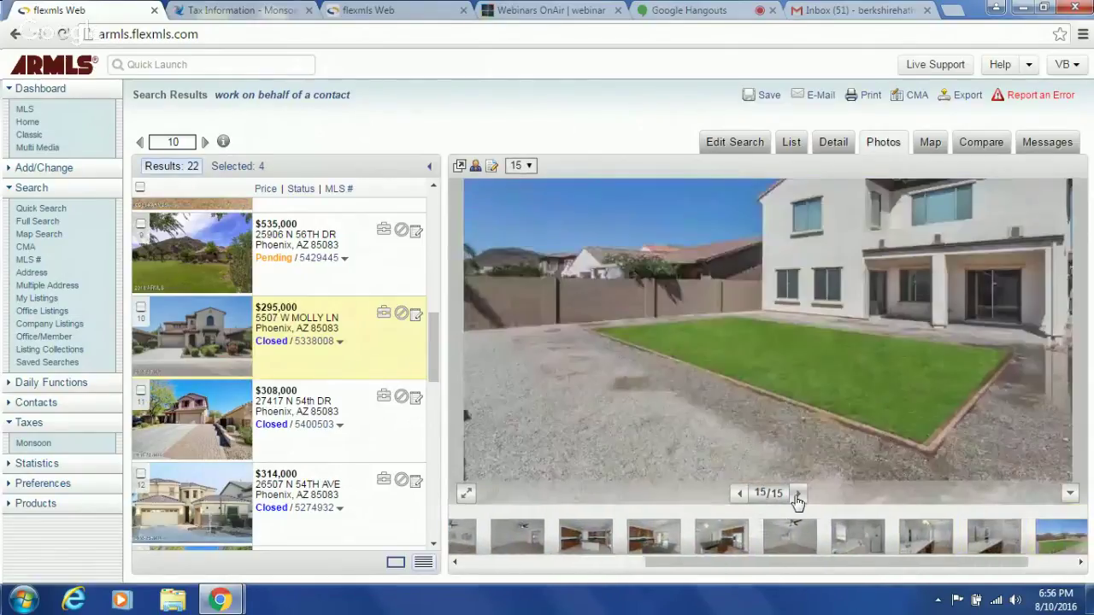
pyautogui.click(798, 494)
pyautogui.click(797, 494)
pyautogui.click(798, 494)
pyautogui.click(797, 494)
pyautogui.click(798, 494)
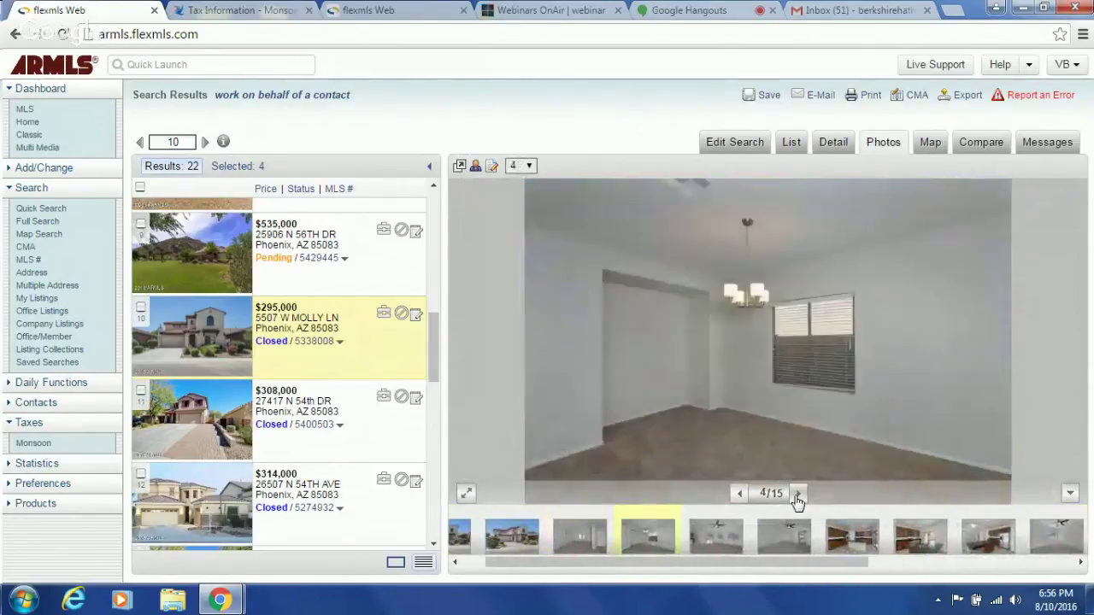
pyautogui.click(797, 494)
pyautogui.click(797, 494)
pyautogui.click(798, 494)
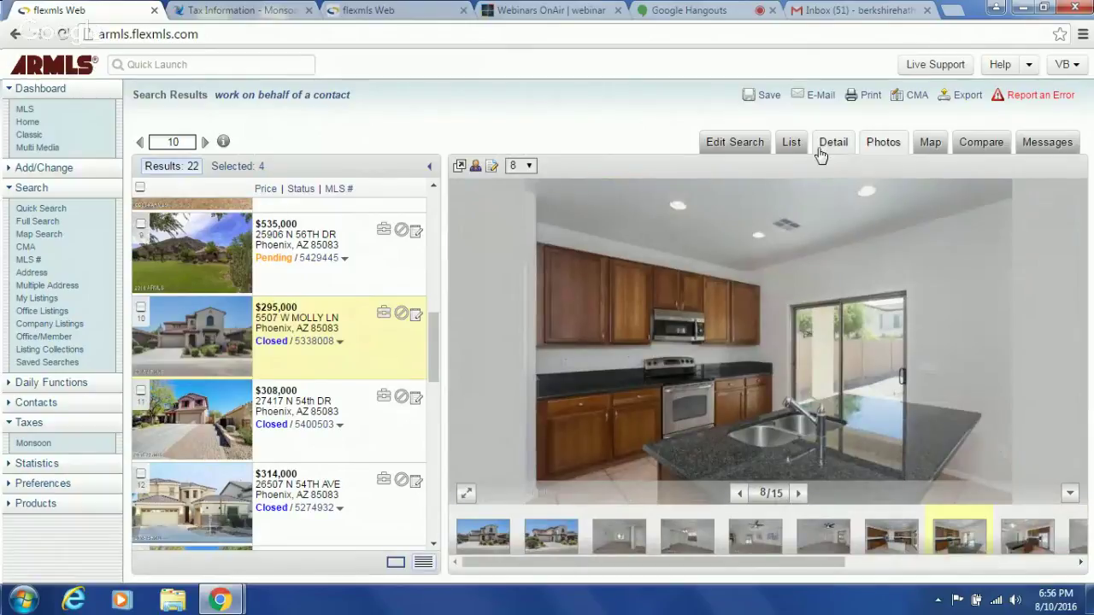
pyautogui.click(829, 144)
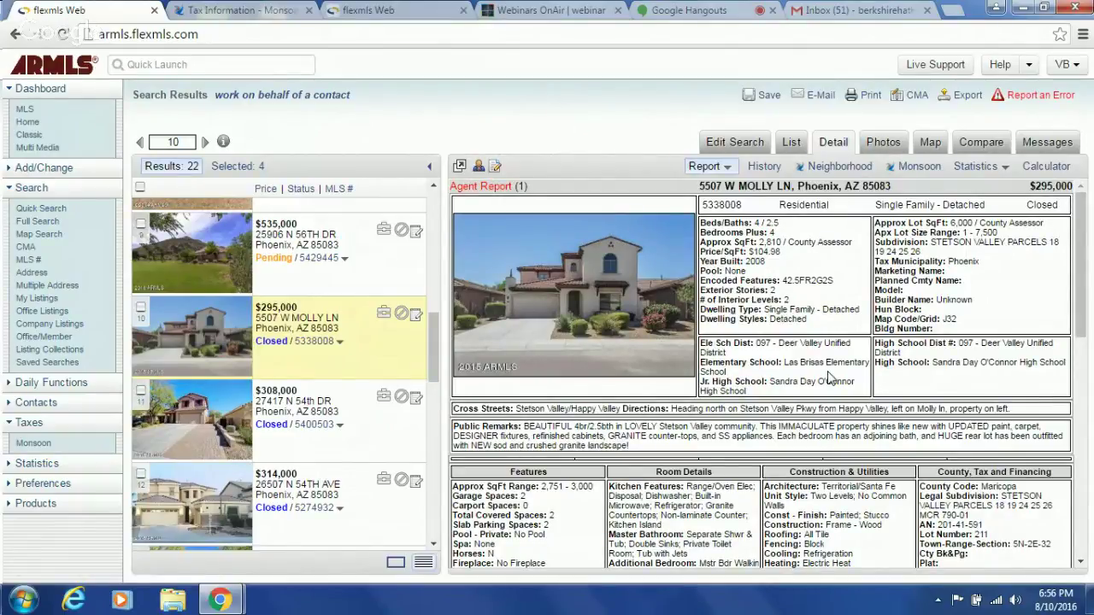
pyautogui.click(315, 426)
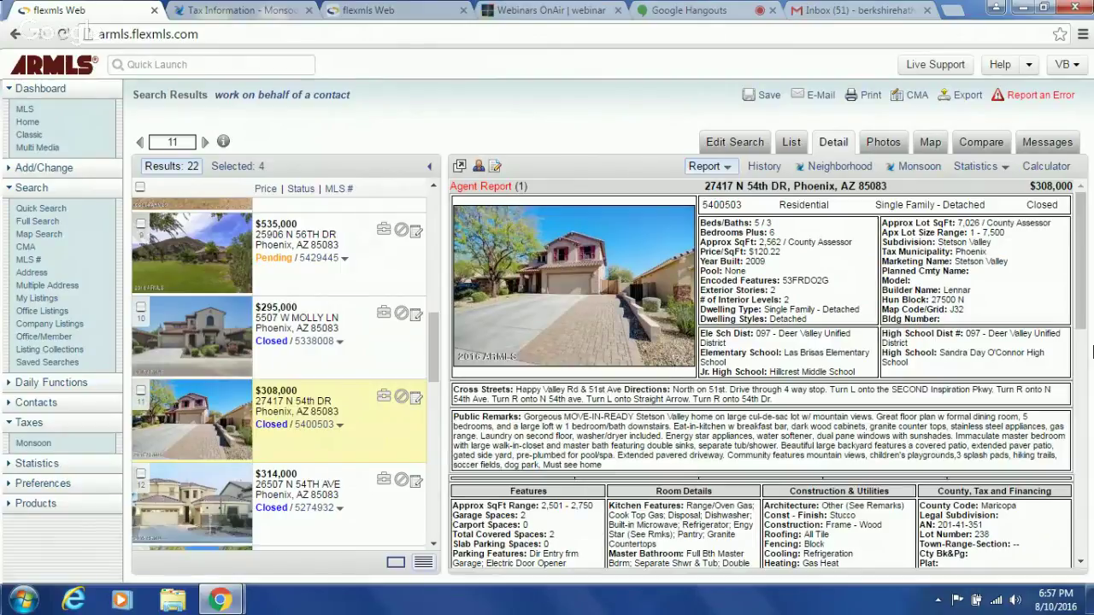
pyautogui.click(322, 340)
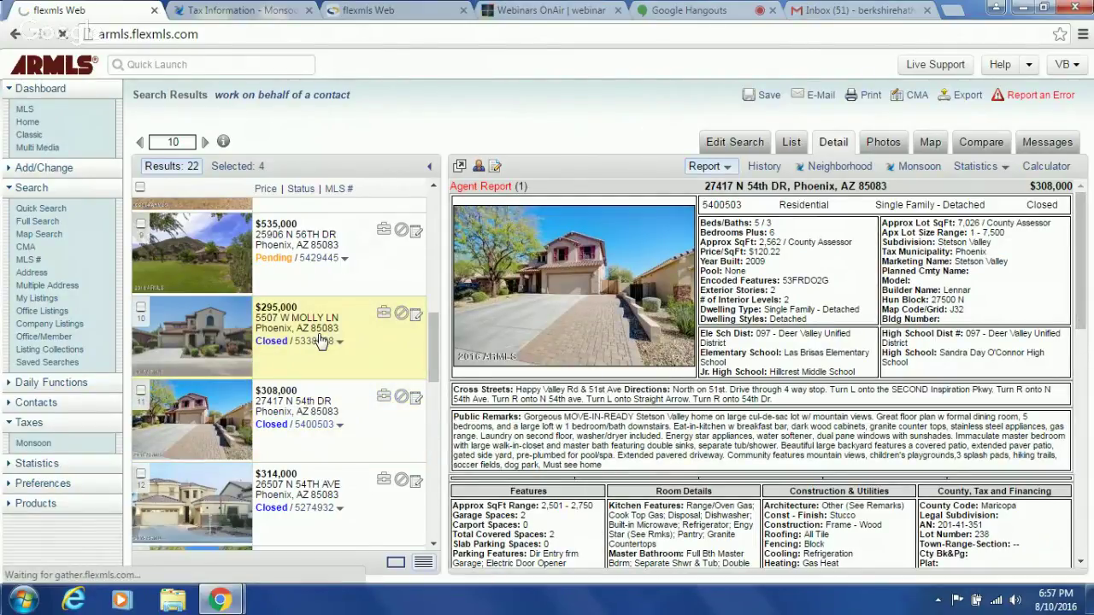
pyautogui.moveTo(1081, 296); pyautogui.dragTo(1081, 342)
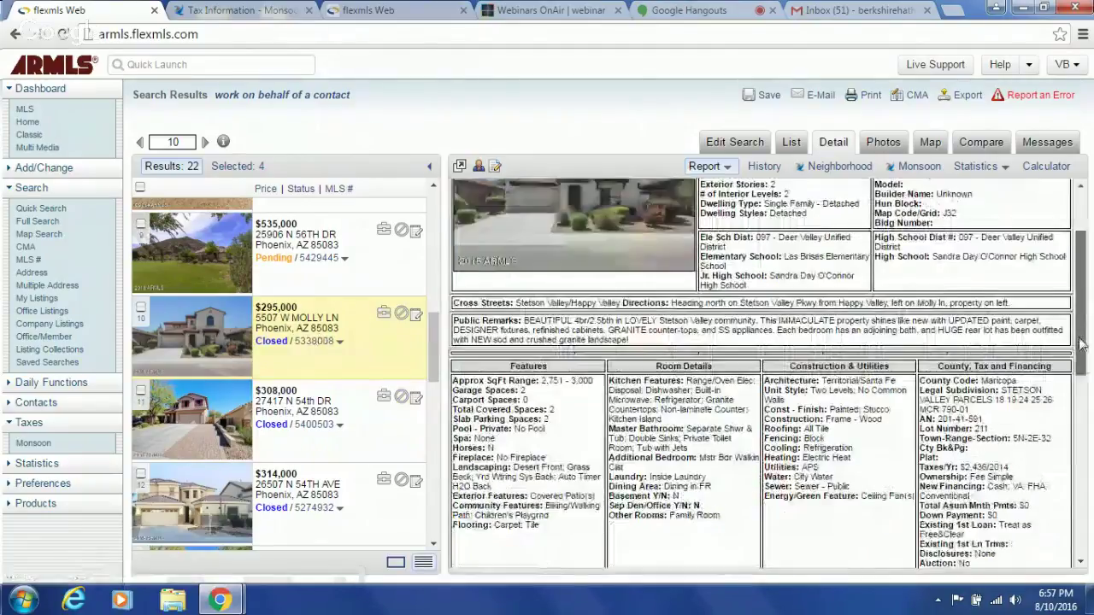
pyautogui.scroll(-4, 516, 373)
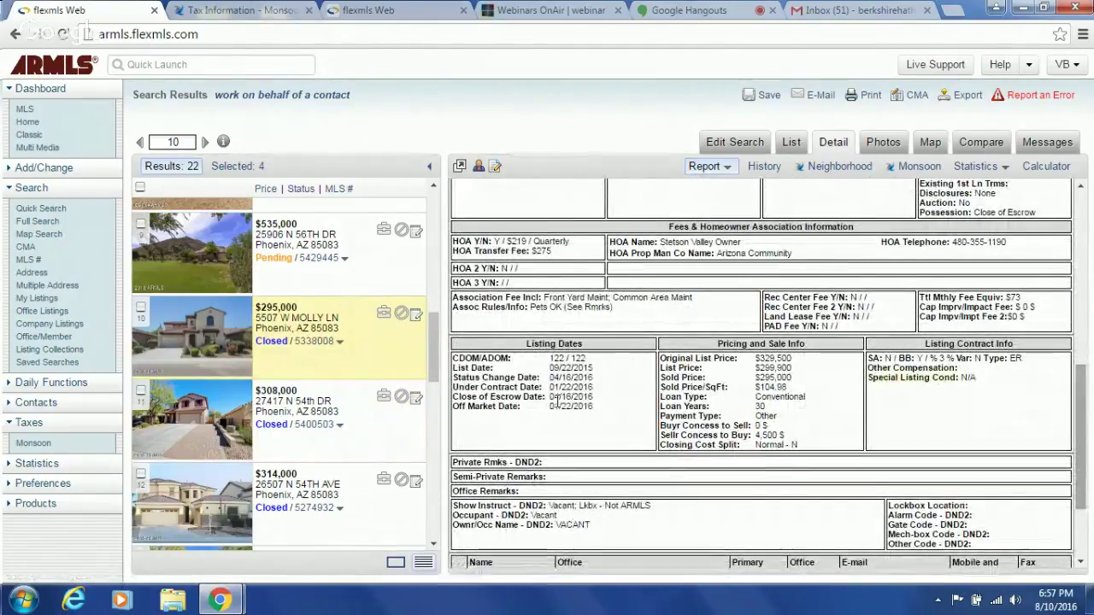
pyautogui.click(301, 427)
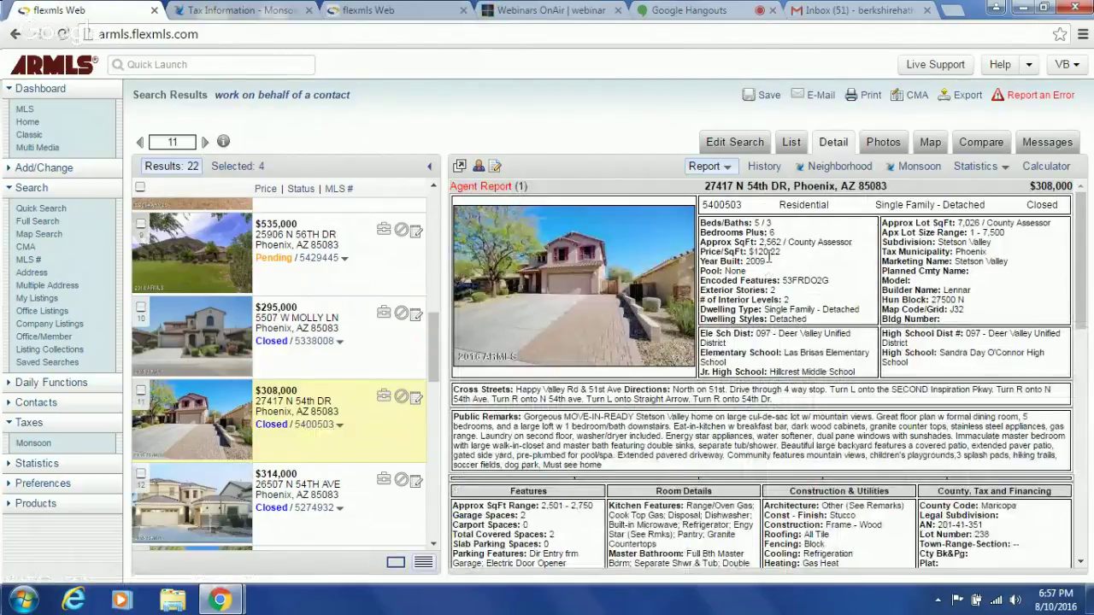
pyautogui.moveTo(1082, 309); pyautogui.dragTo(1087, 499)
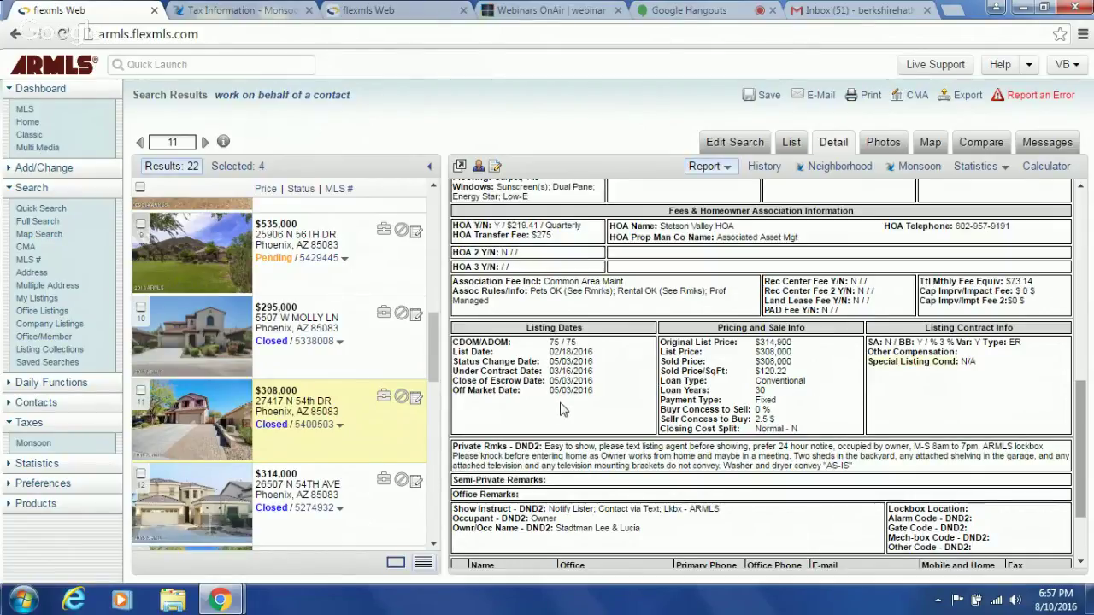
pyautogui.click(140, 392)
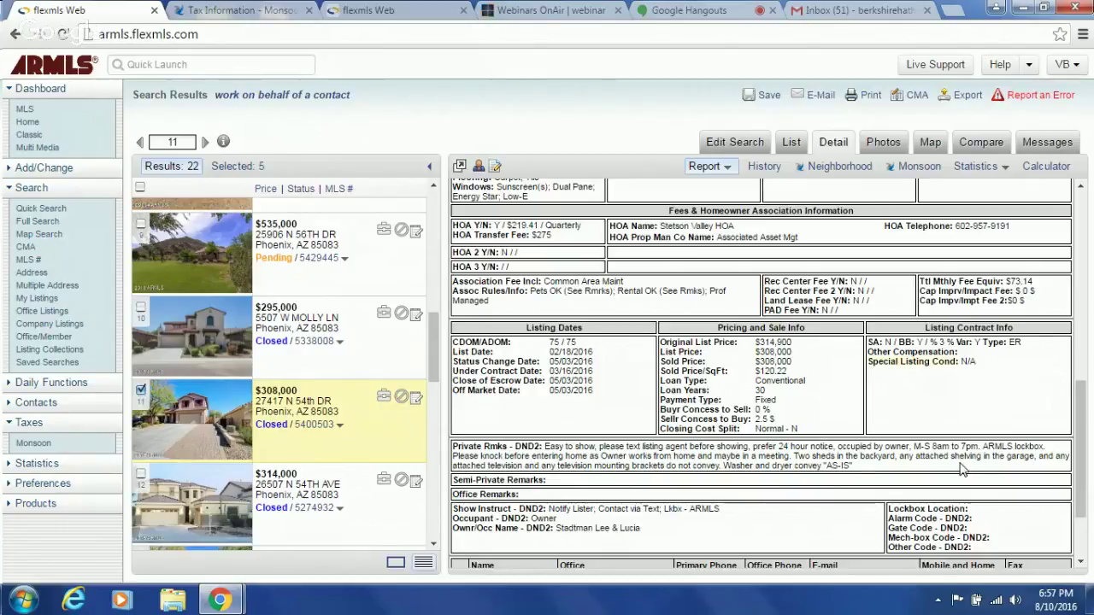
pyautogui.click(322, 511)
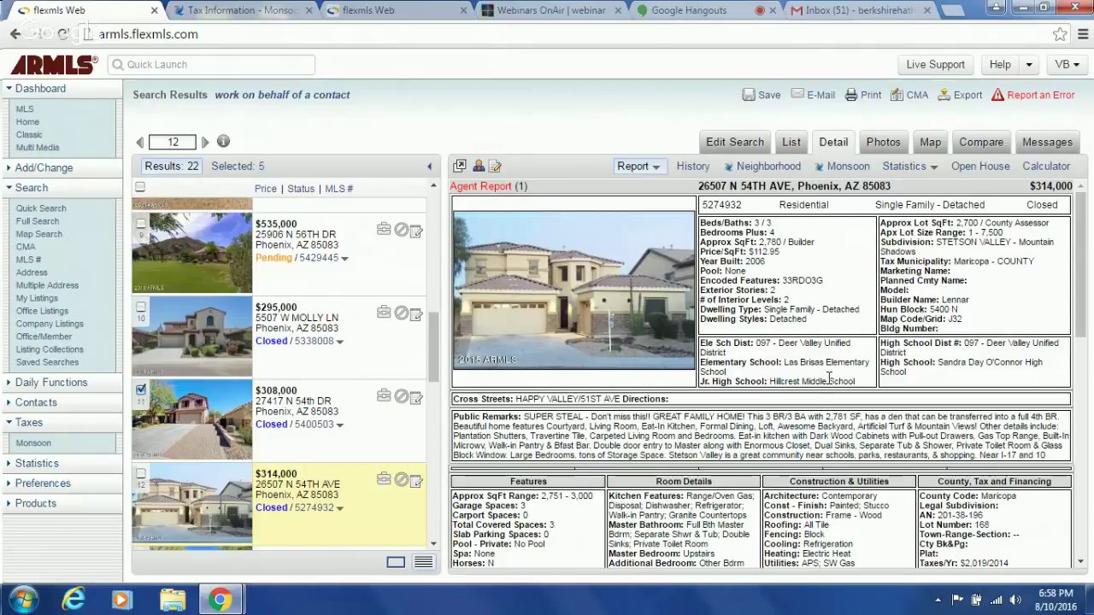
pyautogui.click(395, 11)
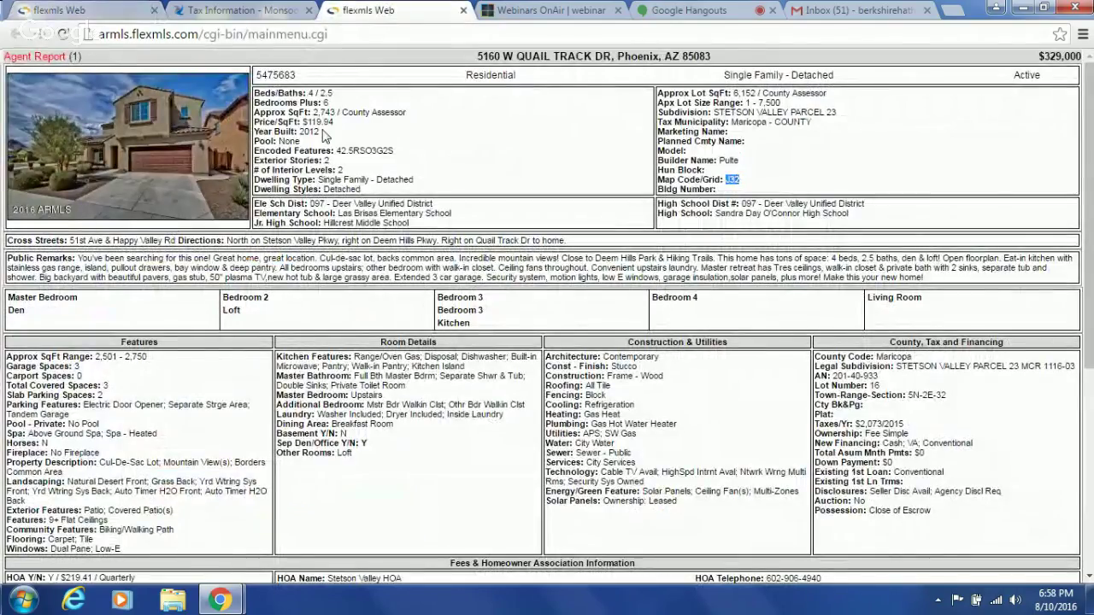
pyautogui.click(109, 9)
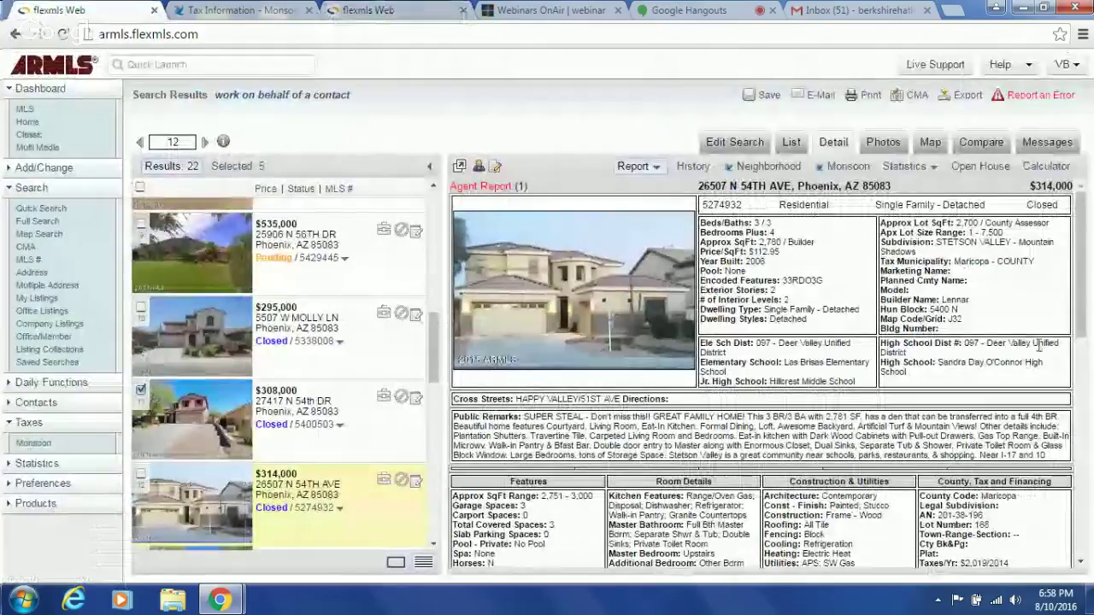
pyautogui.moveTo(1084, 329); pyautogui.dragTo(1084, 547)
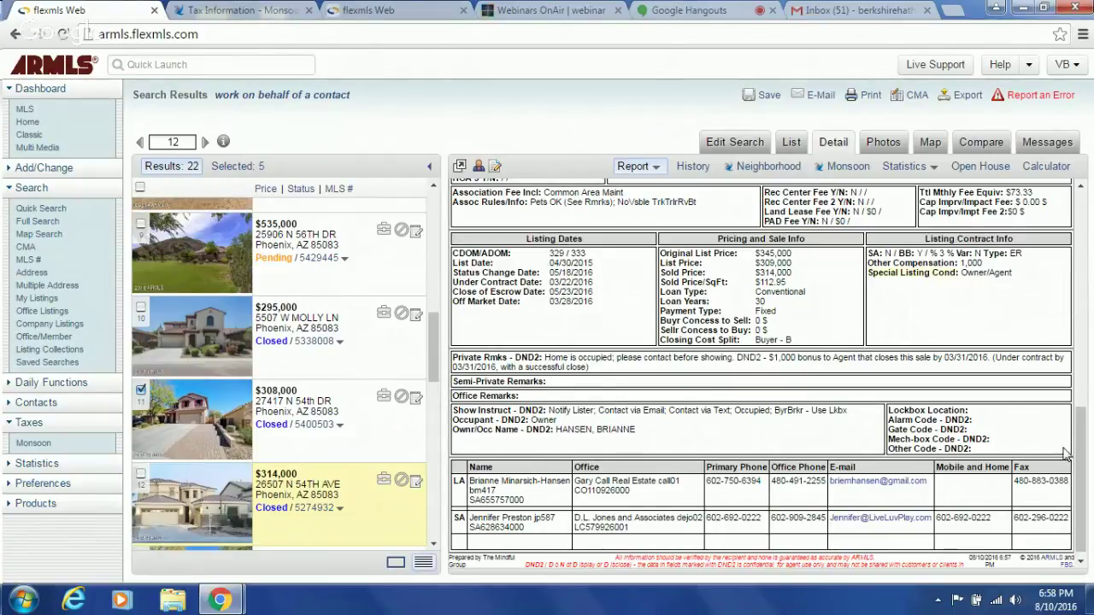
pyautogui.scroll(1, 1079, 462)
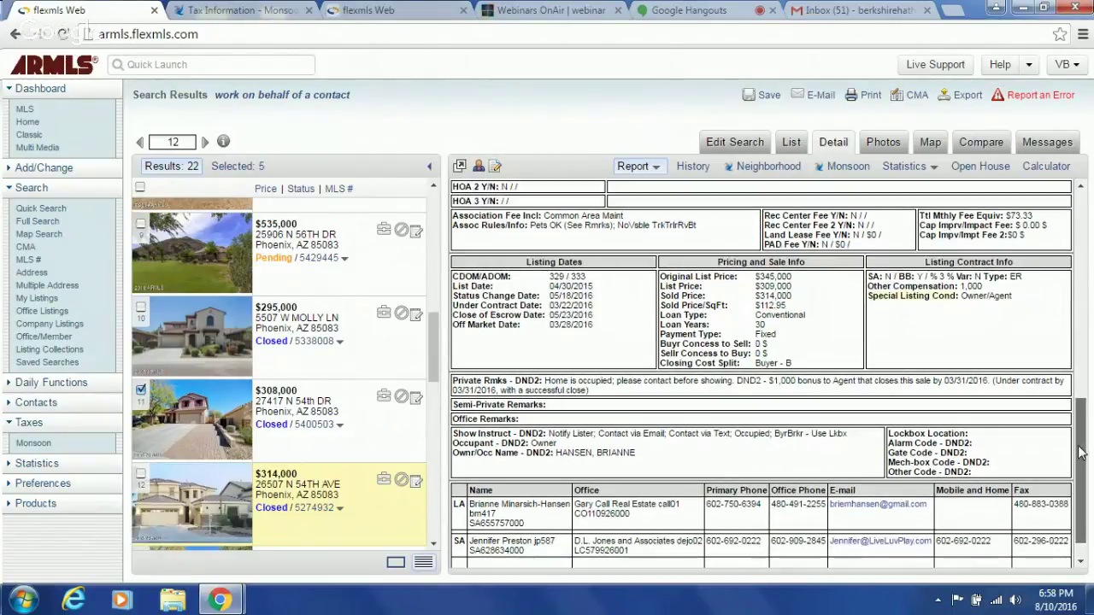
pyautogui.moveTo(1080, 454); pyautogui.dragTo(1023, 213)
pyautogui.click(882, 142)
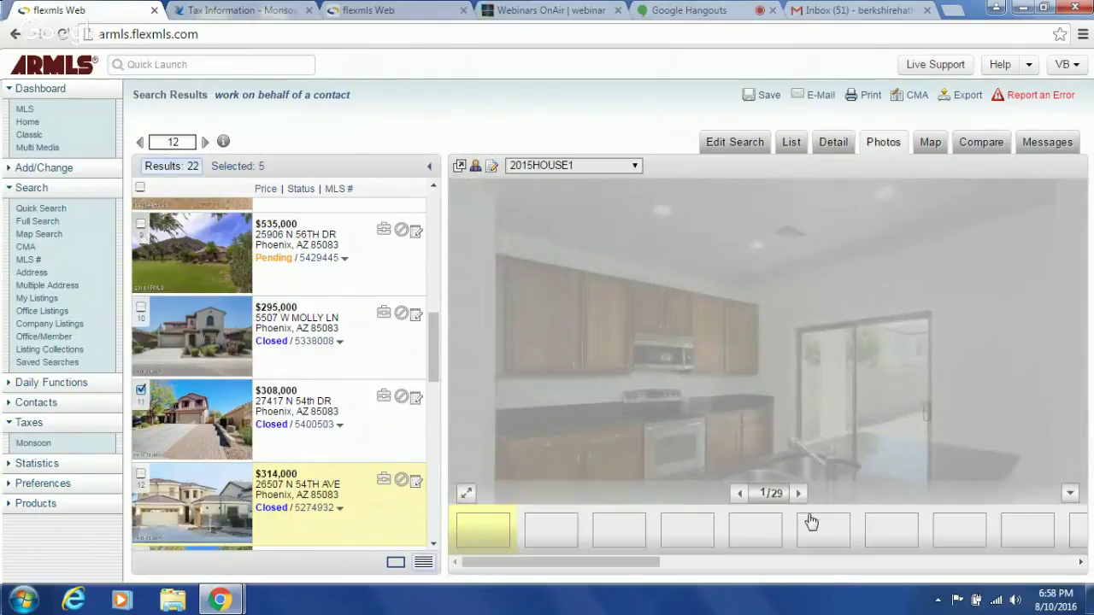
pyautogui.click(800, 494)
pyautogui.click(800, 494)
pyautogui.click(801, 494)
pyautogui.click(800, 494)
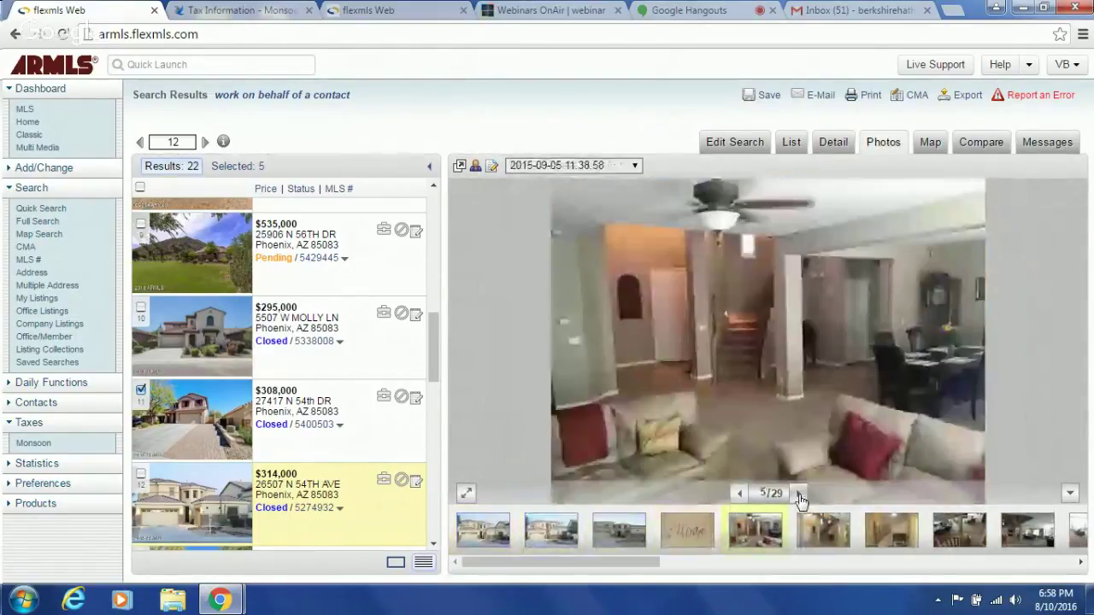
pyautogui.click(800, 495)
pyautogui.click(800, 494)
pyautogui.click(800, 494)
pyautogui.click(800, 494)
pyautogui.click(800, 494)
pyautogui.click(800, 494)
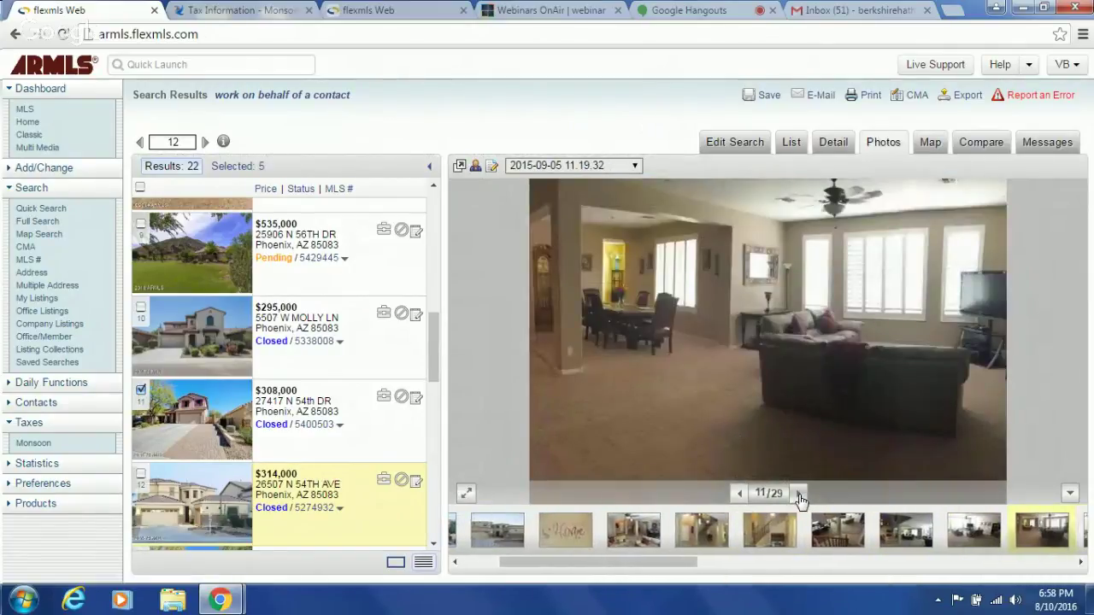
pyautogui.click(801, 494)
pyautogui.click(800, 494)
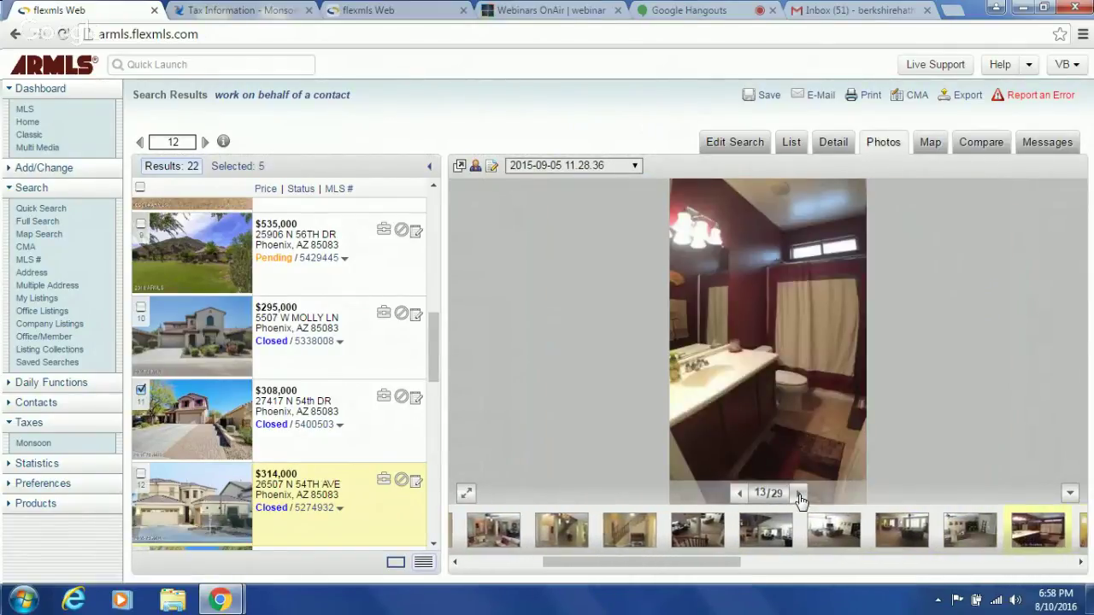
pyautogui.click(800, 494)
pyautogui.click(800, 494)
pyautogui.click(800, 494)
pyautogui.click(800, 494)
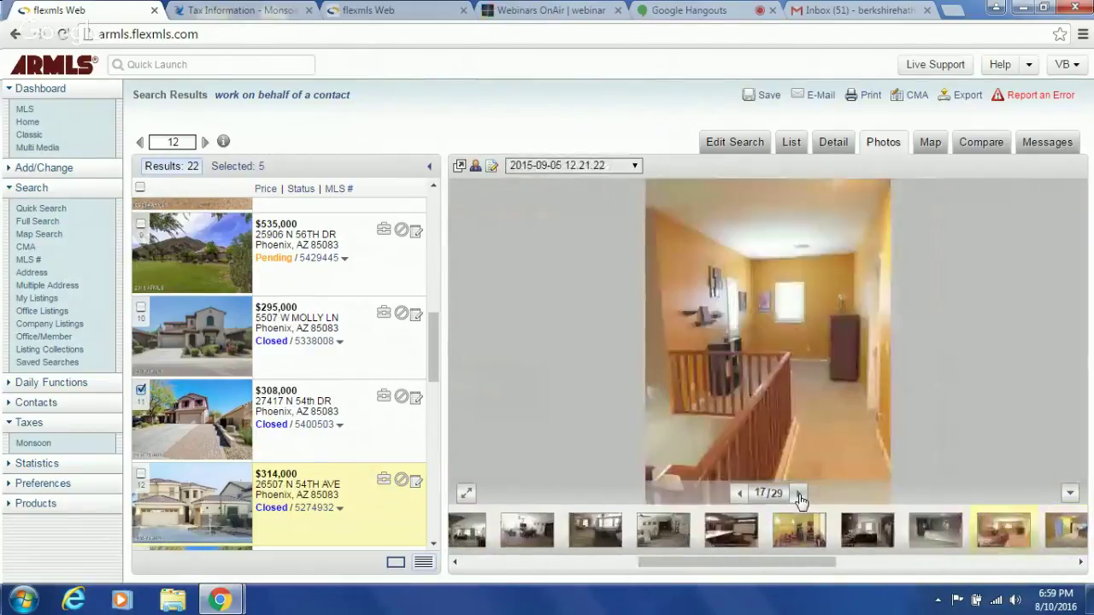
pyautogui.click(801, 494)
pyautogui.click(800, 494)
pyautogui.click(800, 495)
pyautogui.click(800, 495)
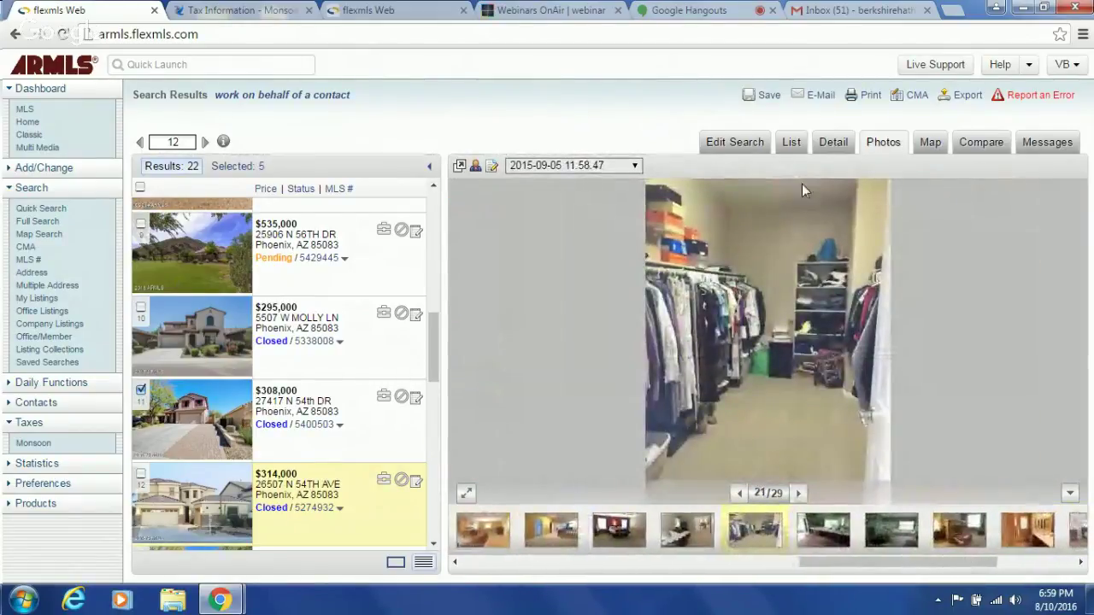
pyautogui.click(830, 143)
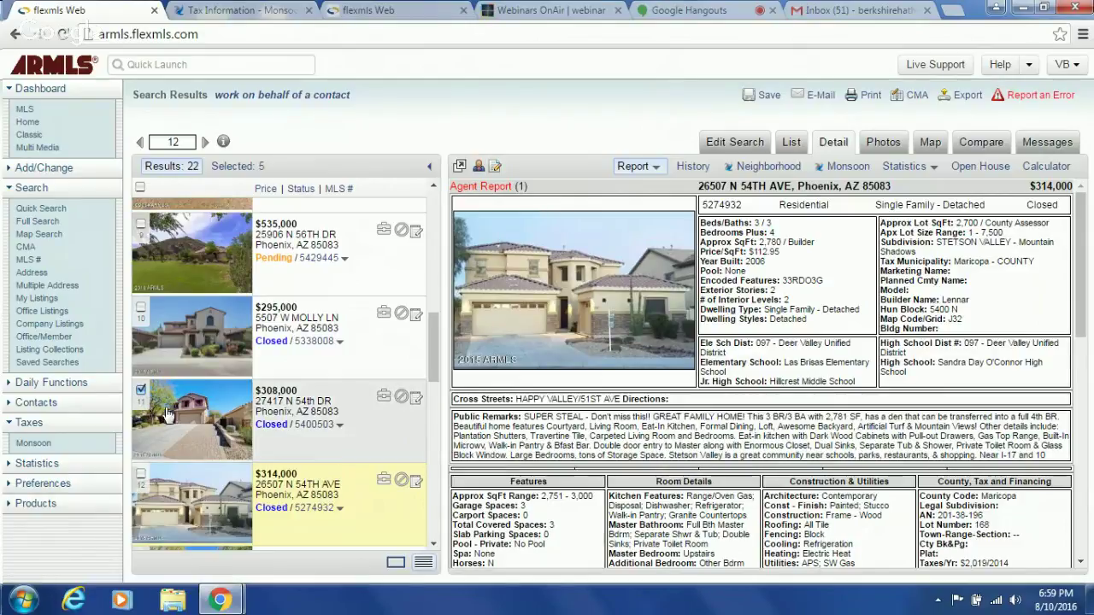
pyautogui.scroll(-5, 431, 548)
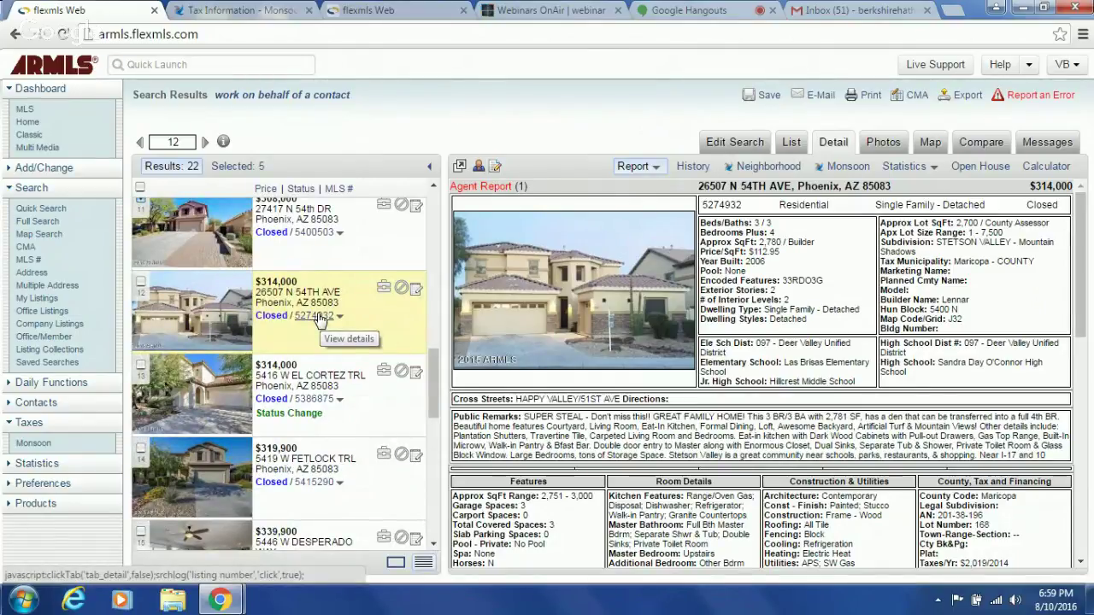
pyautogui.click(316, 315)
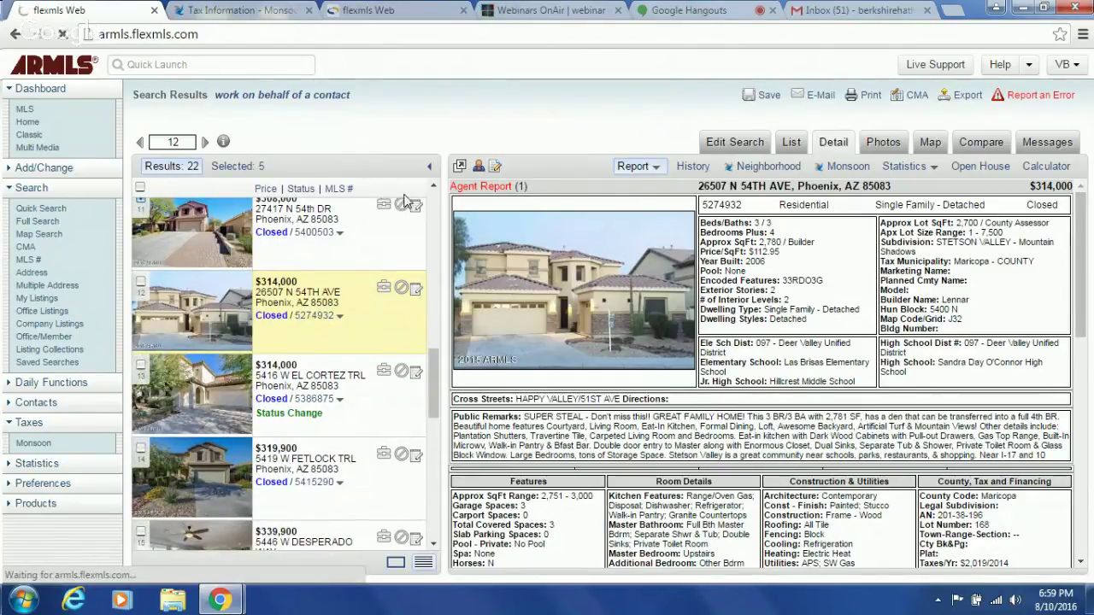
pyautogui.scroll(2, 432, 195)
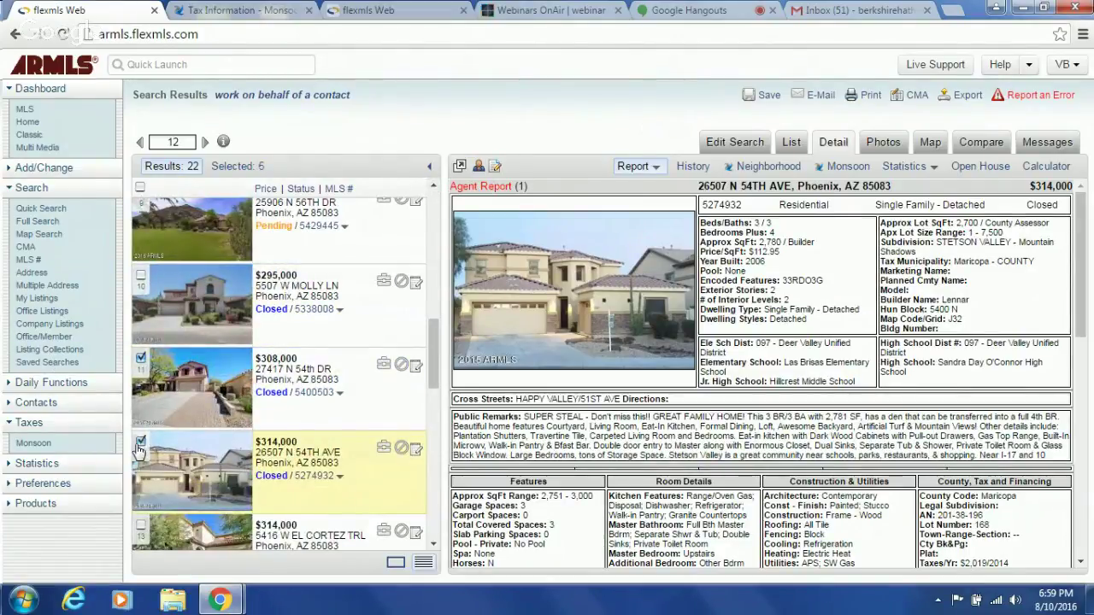
pyautogui.press('Down')
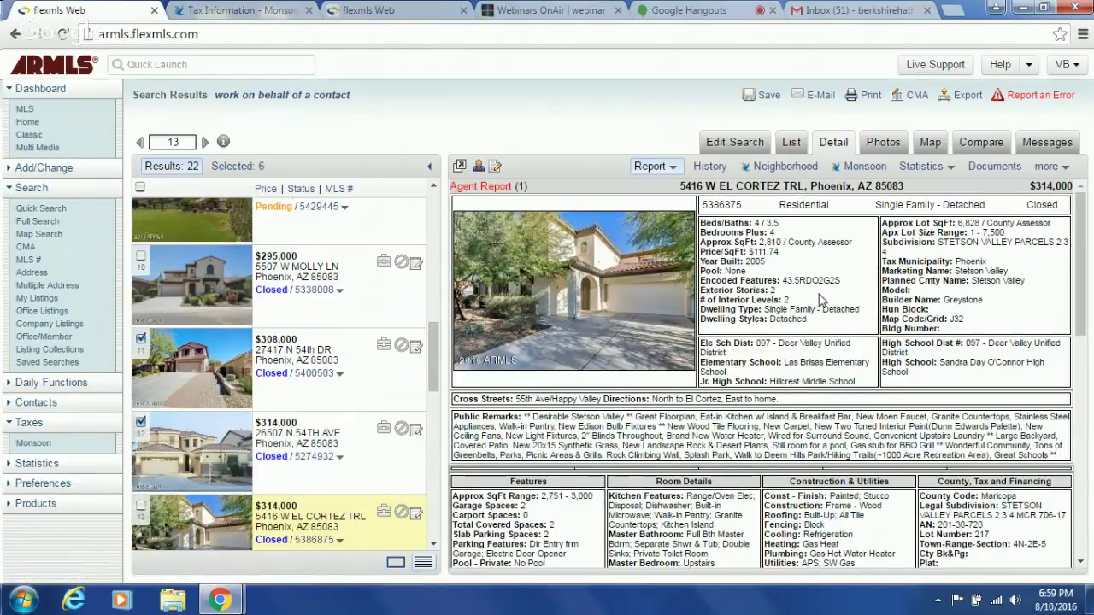
pyautogui.click(1080, 519)
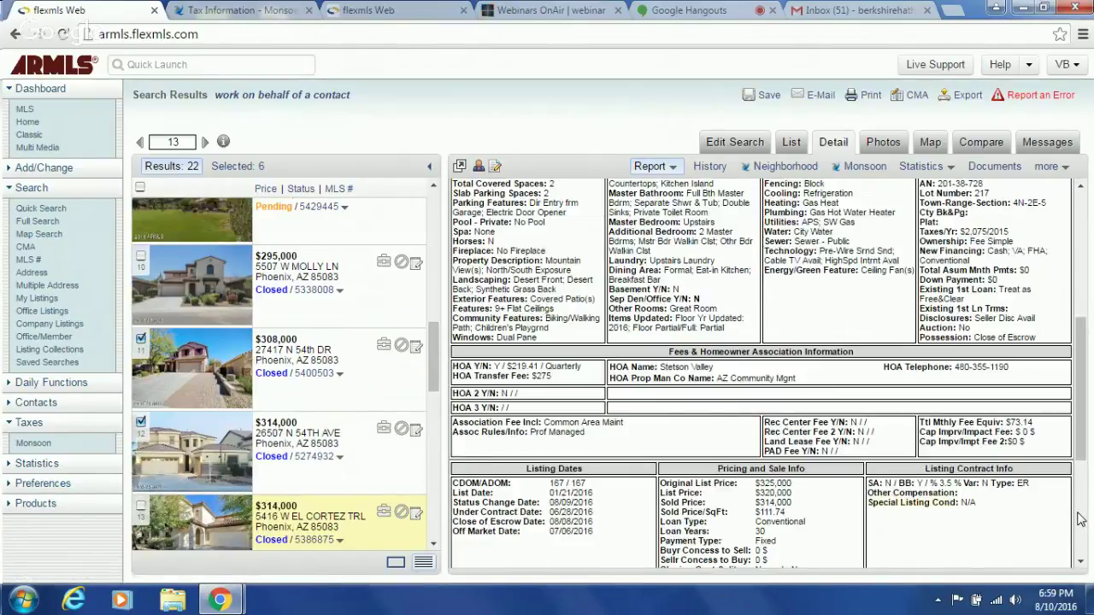
pyautogui.click(1079, 519)
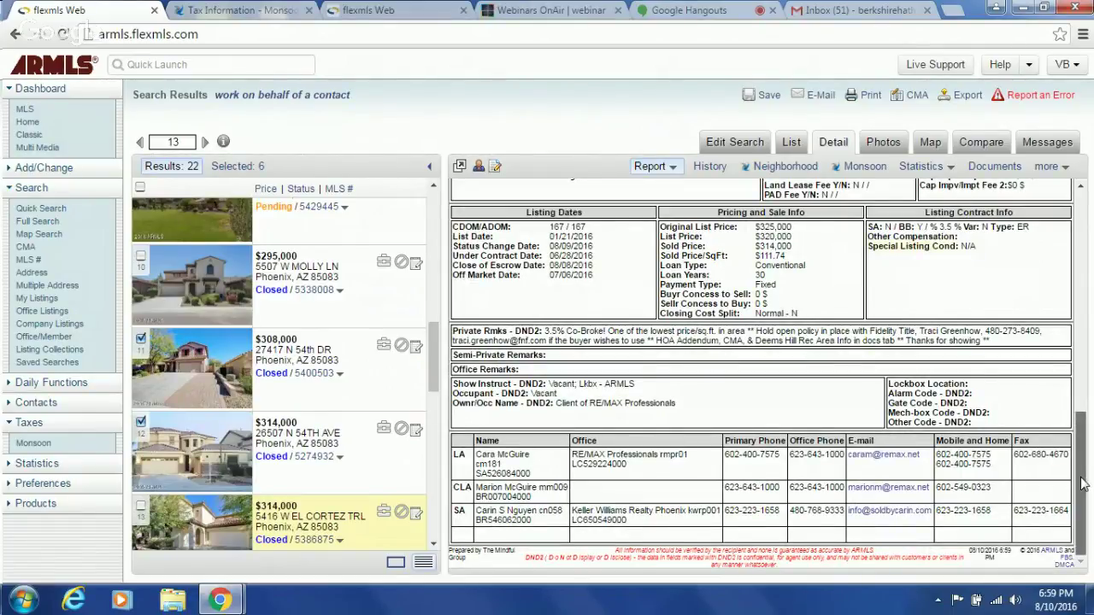
pyautogui.moveTo(1082, 484); pyautogui.dragTo(1069, 240)
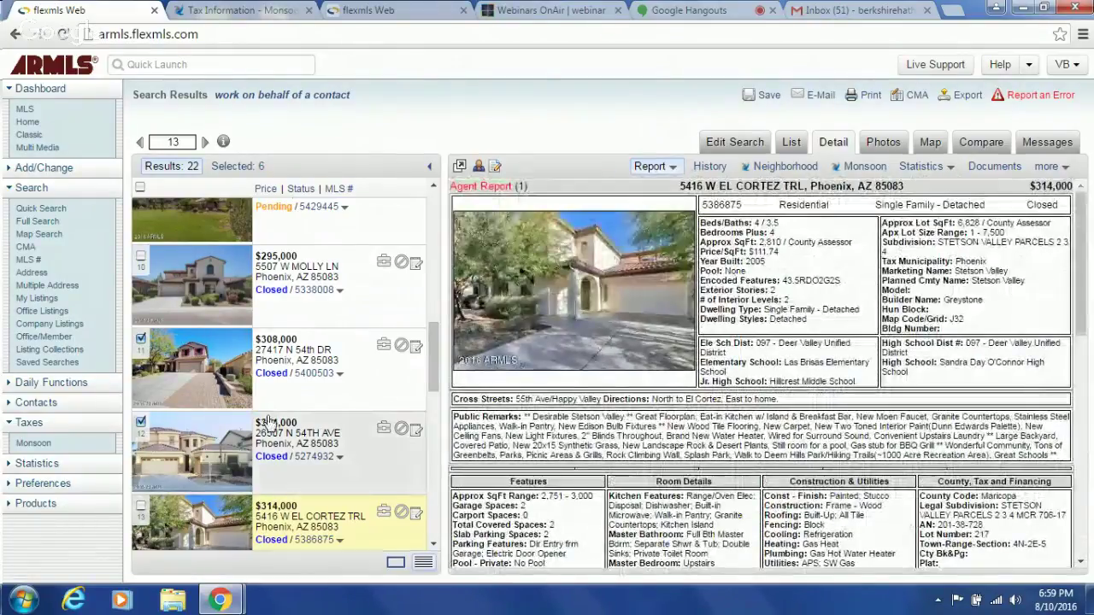
pyautogui.click(141, 508)
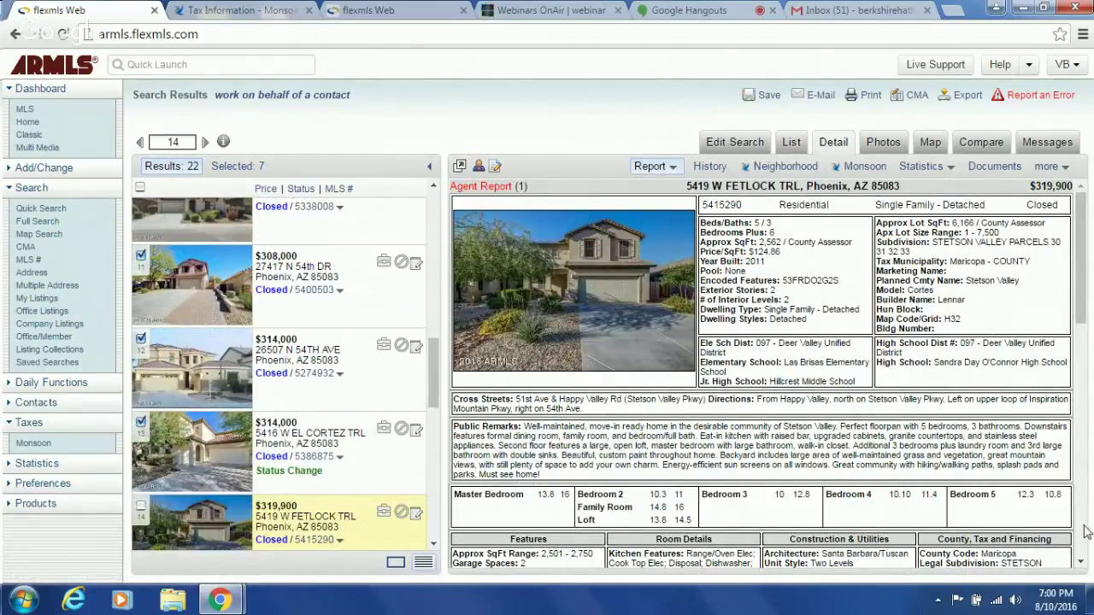
pyautogui.click(1083, 532)
pyautogui.click(1084, 531)
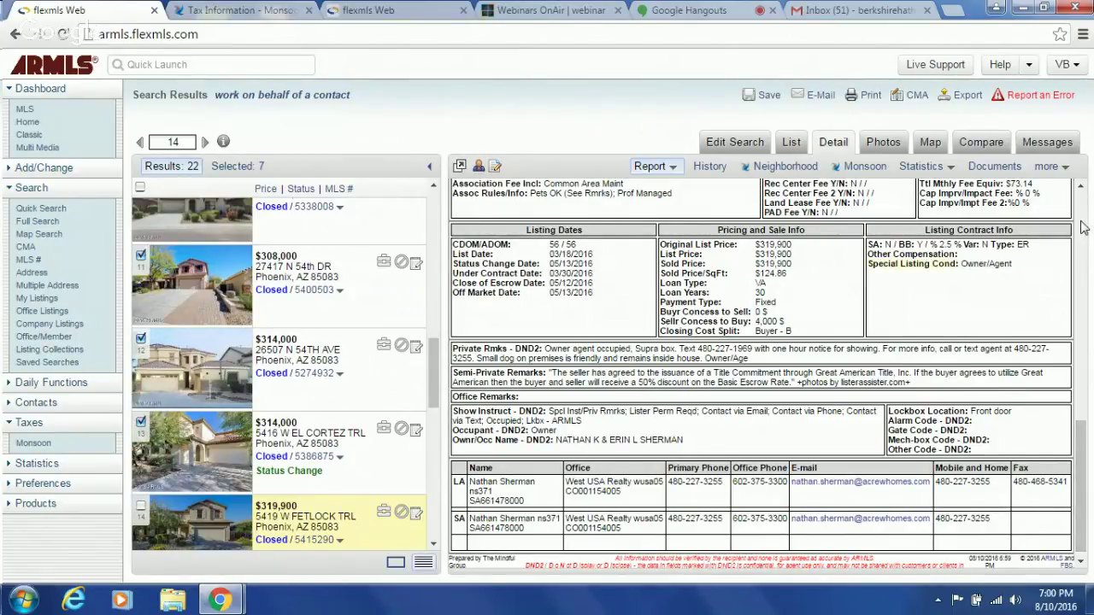
pyautogui.scroll(5, 1081, 227)
pyautogui.scroll(5, 1082, 227)
pyautogui.click(881, 145)
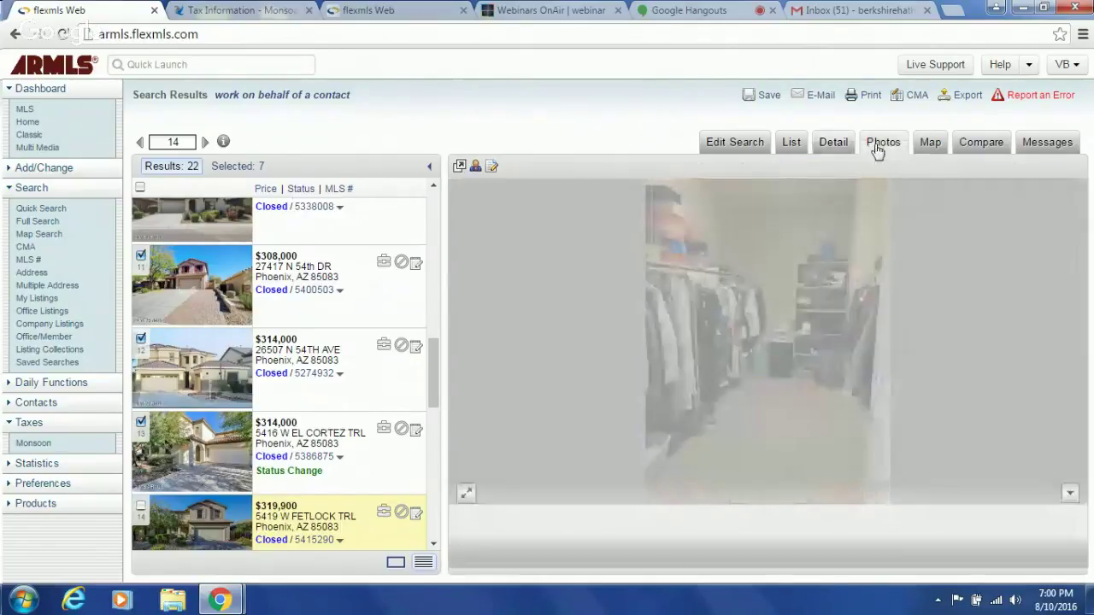
pyautogui.click(796, 495)
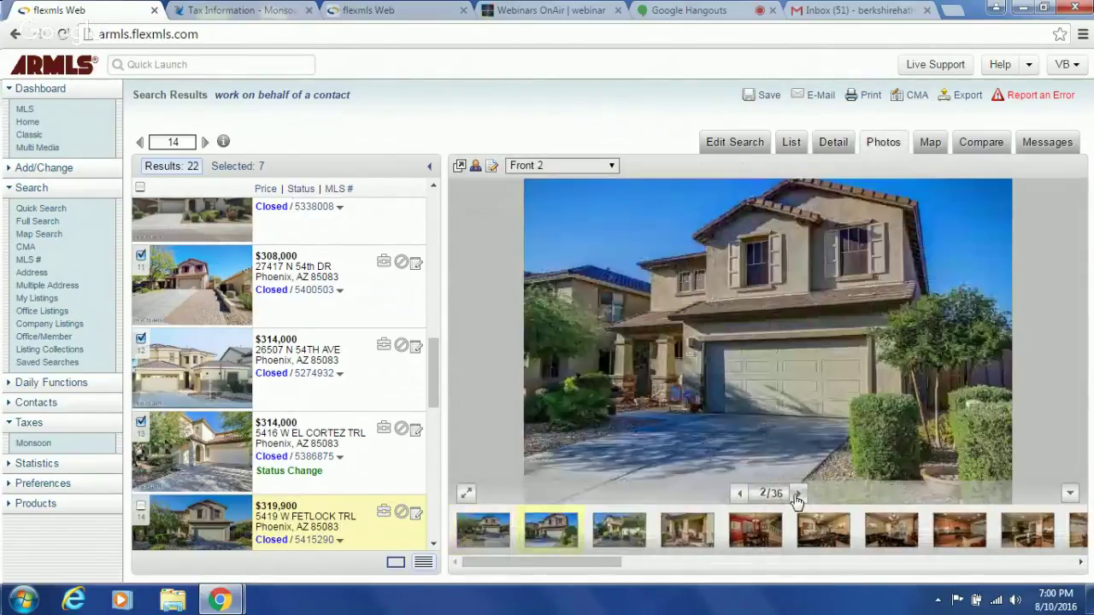
pyautogui.click(797, 494)
pyautogui.click(796, 494)
pyautogui.click(797, 494)
pyautogui.click(797, 494)
pyautogui.click(797, 494)
pyautogui.click(797, 494)
pyautogui.click(797, 495)
pyautogui.click(796, 494)
pyautogui.click(797, 494)
pyautogui.click(797, 494)
pyautogui.click(797, 494)
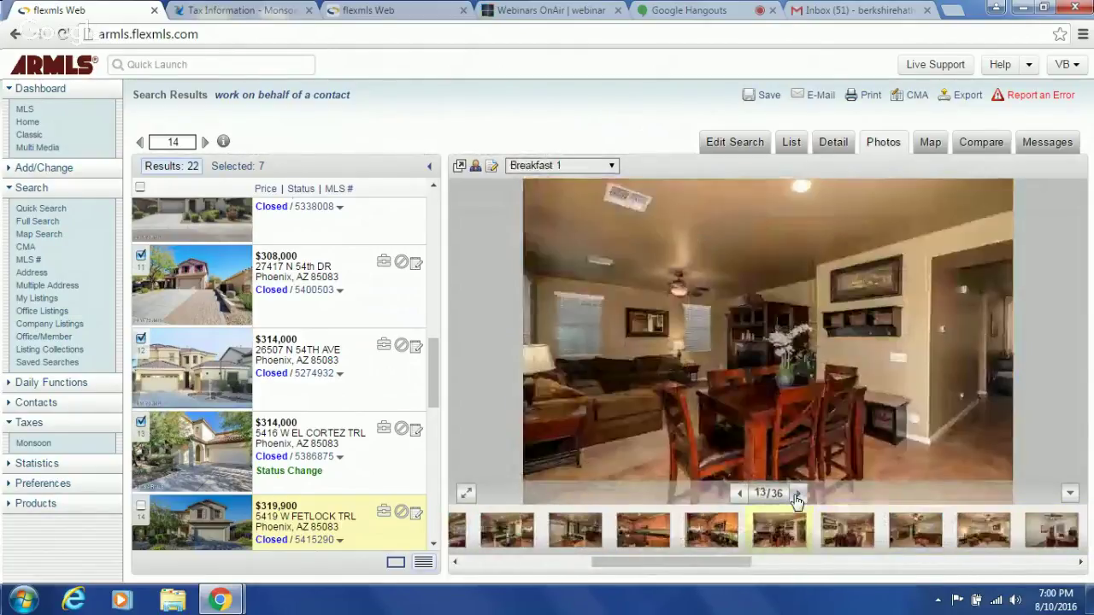
pyautogui.click(796, 494)
pyautogui.click(797, 494)
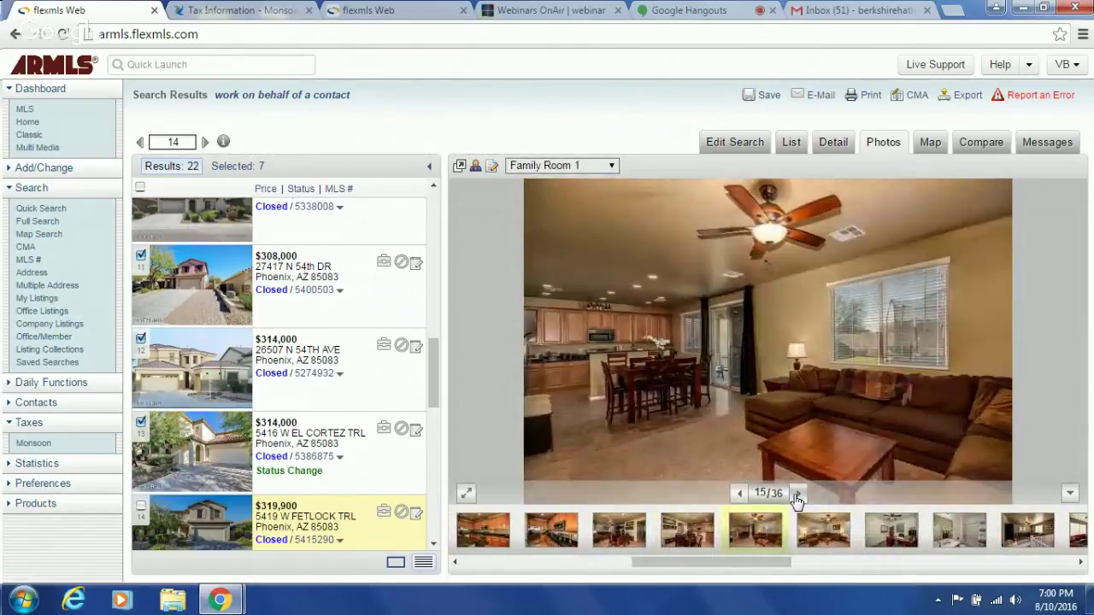
pyautogui.click(797, 494)
pyautogui.click(797, 494)
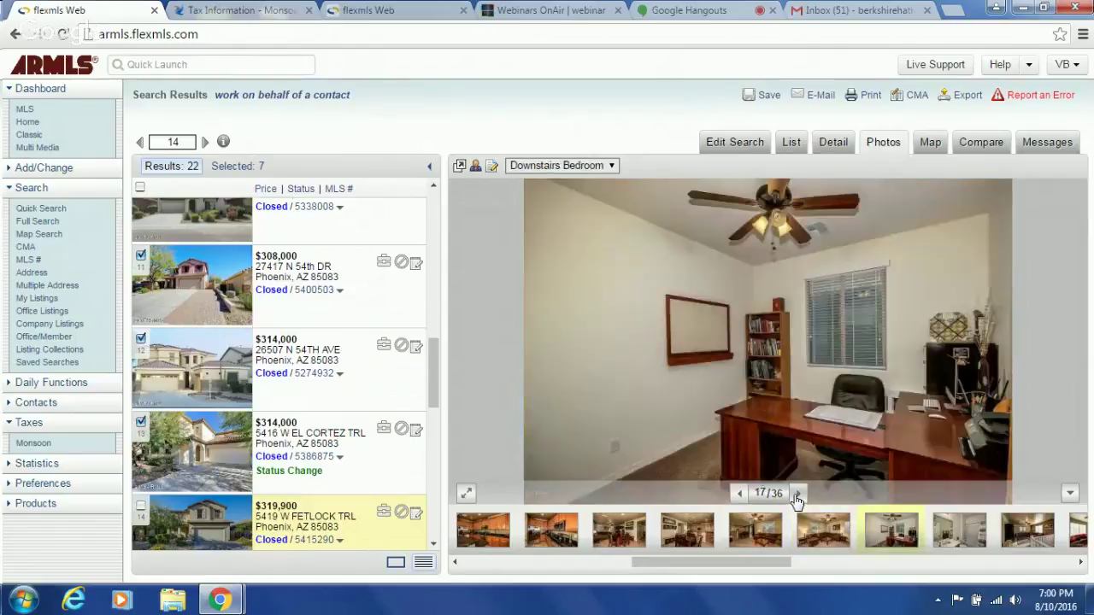
pyautogui.click(797, 494)
pyautogui.click(797, 494)
pyautogui.click(796, 494)
pyautogui.click(796, 494)
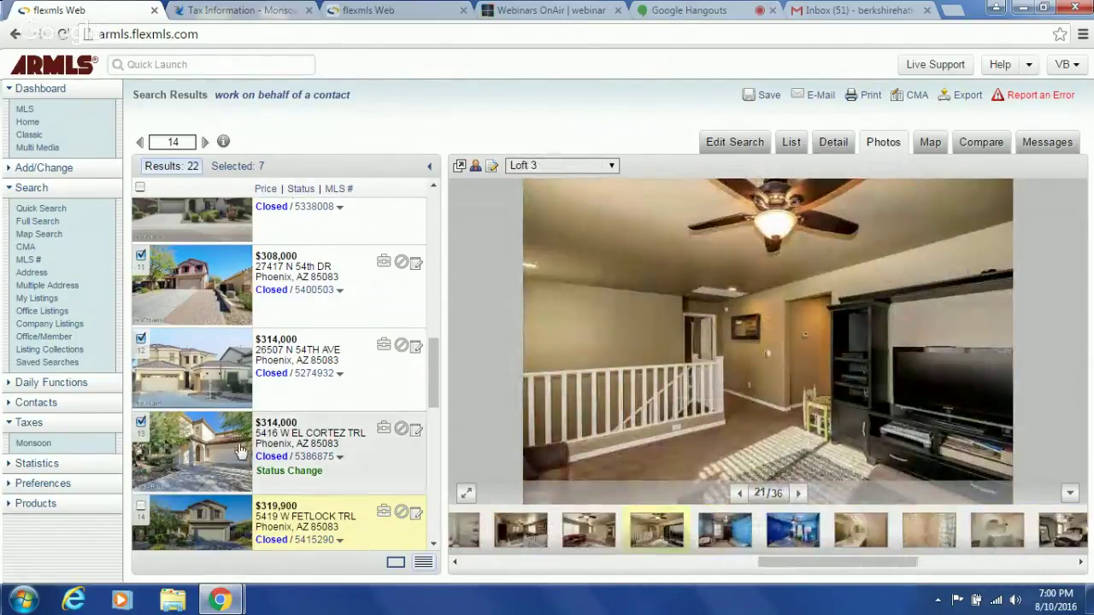
# - Check Fetlock Trl as the eighth comparable and return to its $319,900 detail report
pyautogui.click(139, 504)
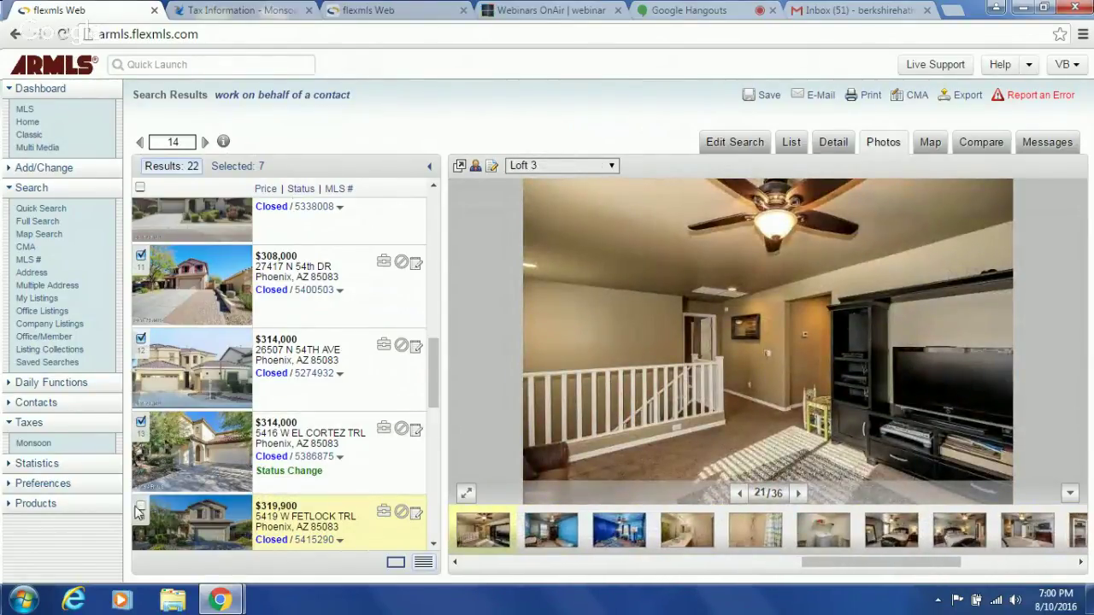
pyautogui.click(826, 146)
pyautogui.scroll(-3, 436, 512)
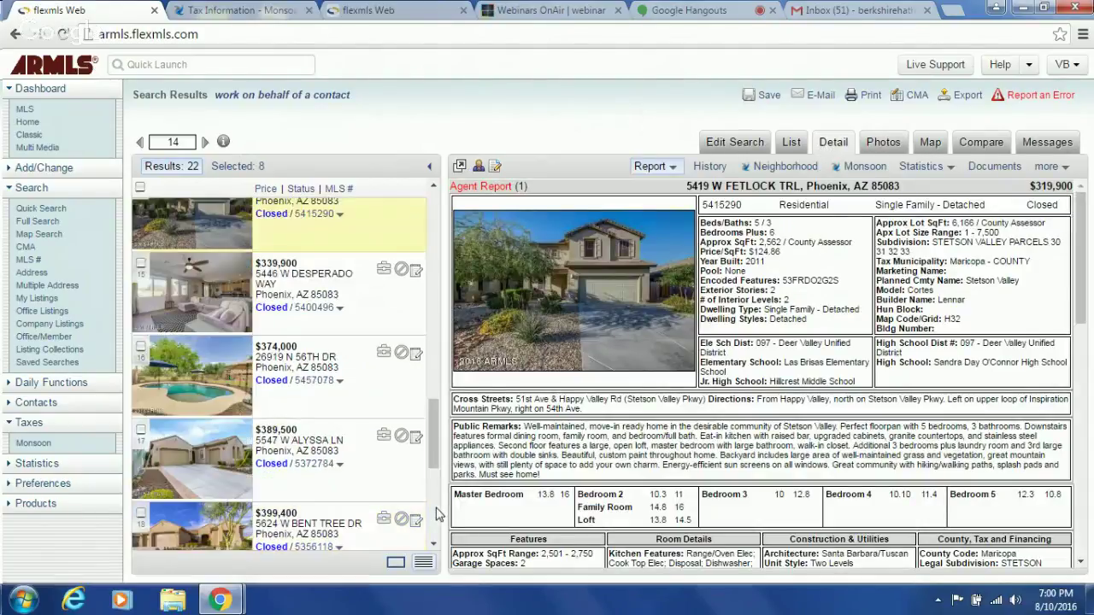
pyautogui.click(314, 308)
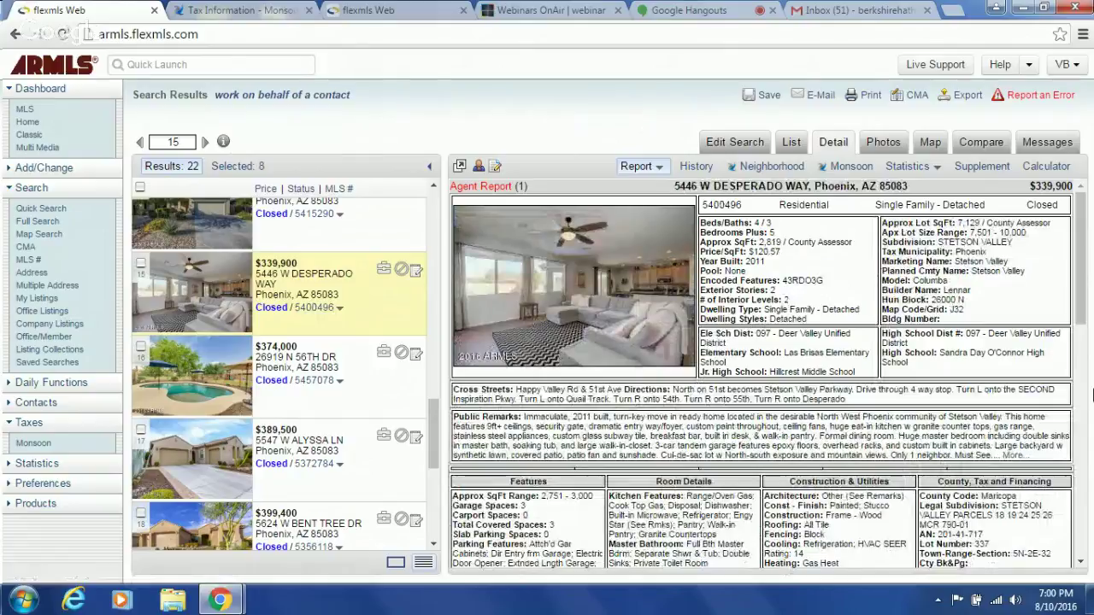
pyautogui.click(872, 144)
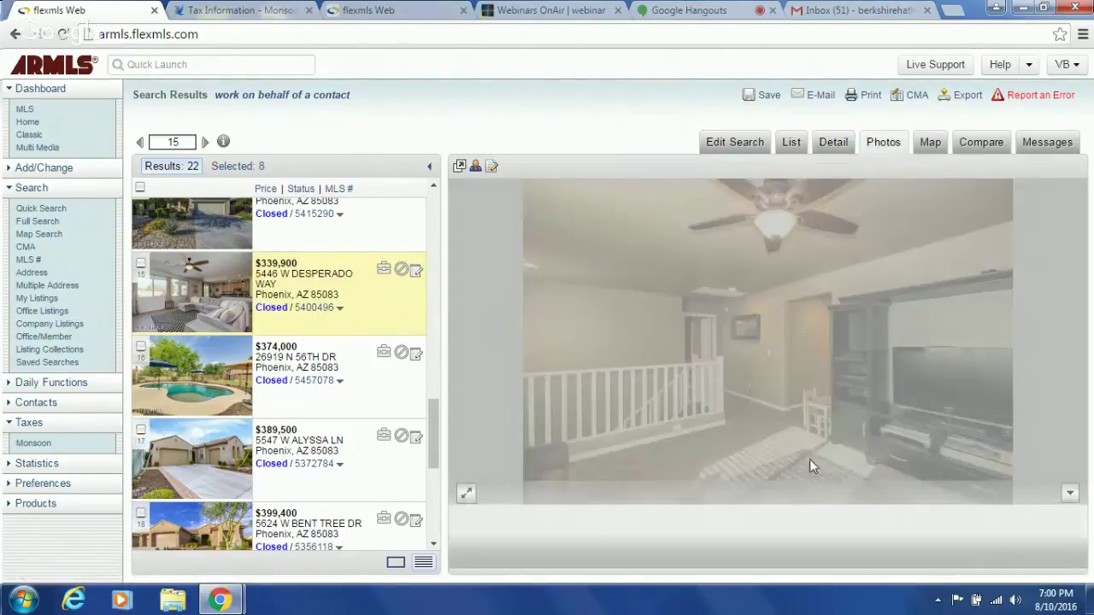
pyautogui.click(797, 493)
pyautogui.click(797, 494)
pyautogui.click(797, 493)
pyautogui.click(797, 493)
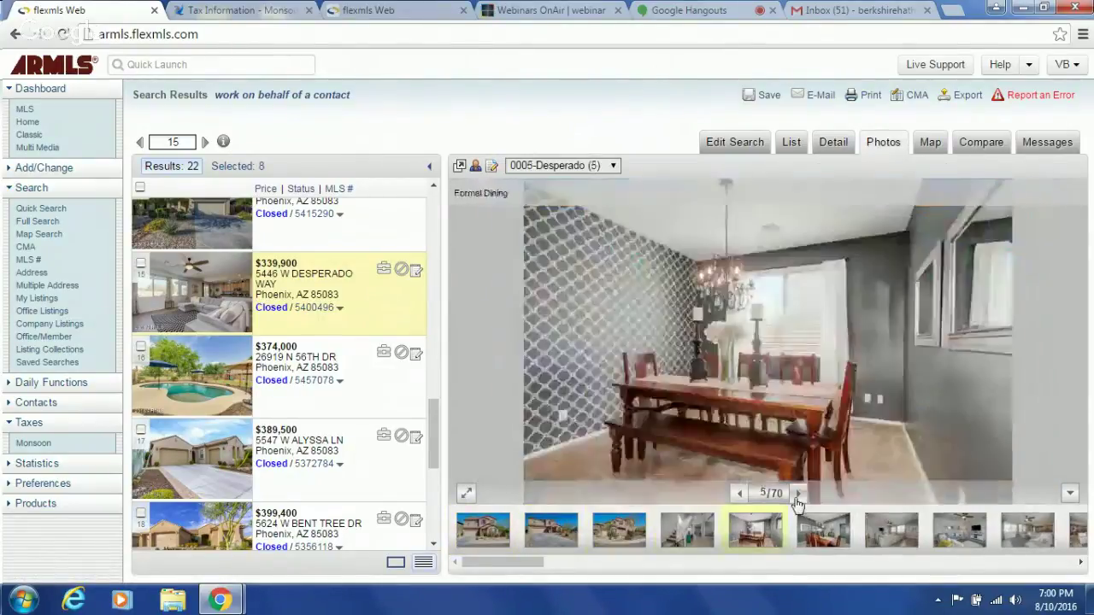
pyautogui.click(798, 493)
pyautogui.click(797, 493)
pyautogui.click(798, 493)
pyautogui.click(797, 494)
pyautogui.click(798, 493)
pyautogui.click(797, 494)
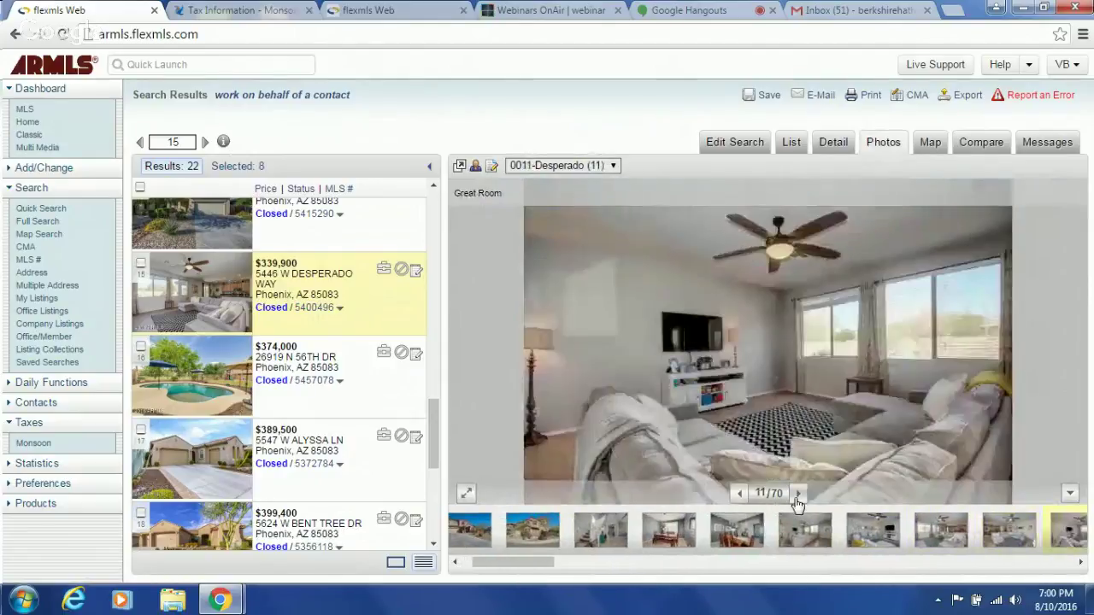
pyautogui.click(797, 493)
pyautogui.click(798, 493)
pyautogui.click(798, 494)
pyautogui.click(798, 493)
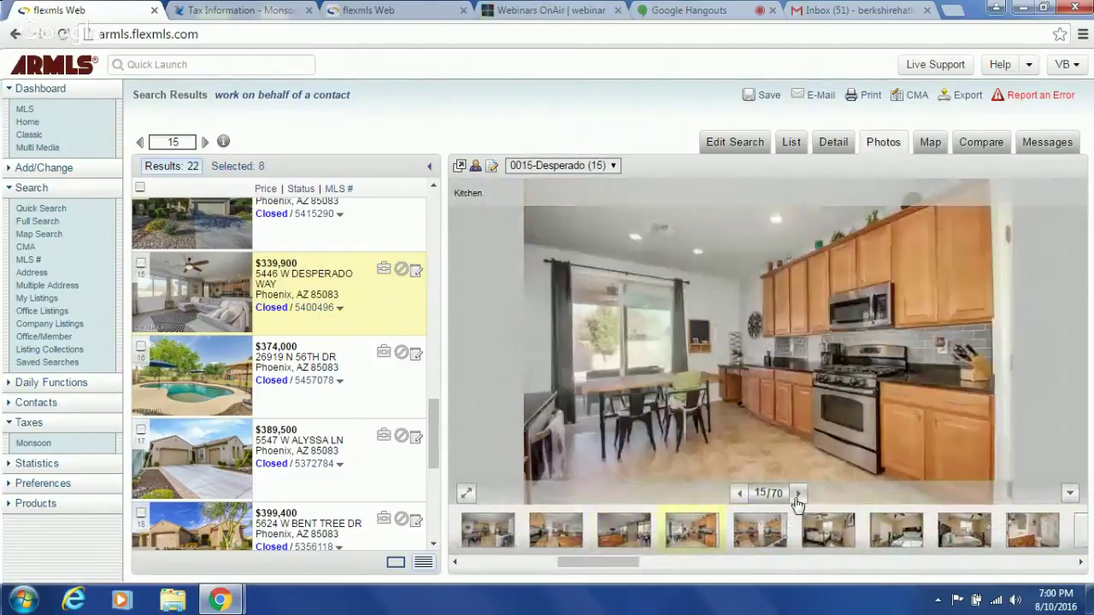
pyautogui.click(798, 493)
pyautogui.click(798, 493)
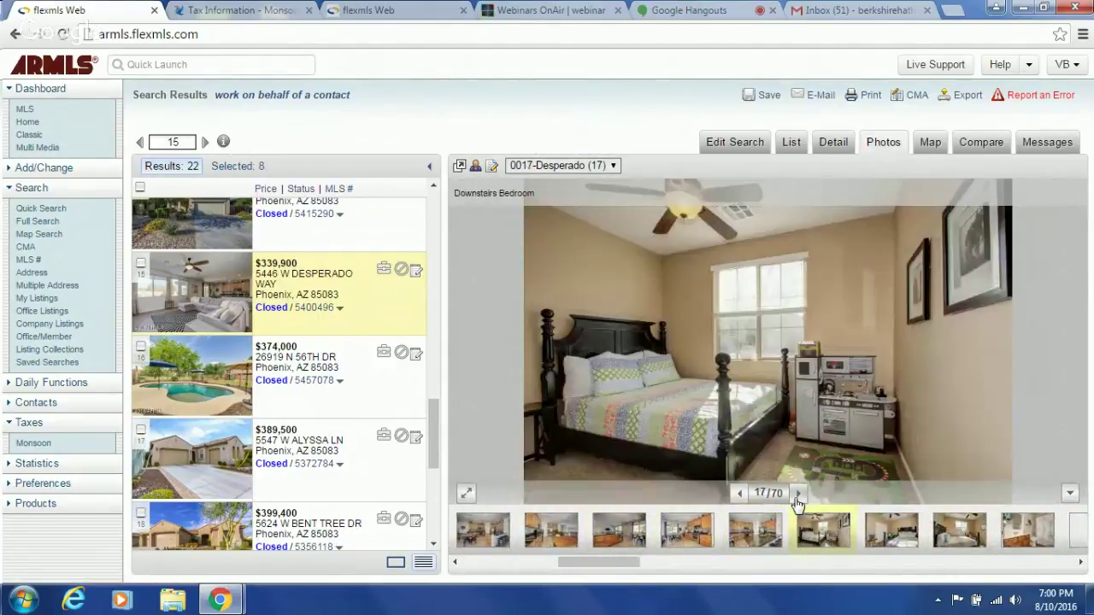
pyautogui.click(797, 493)
pyautogui.click(798, 493)
pyautogui.click(797, 493)
pyautogui.click(798, 493)
pyautogui.click(797, 493)
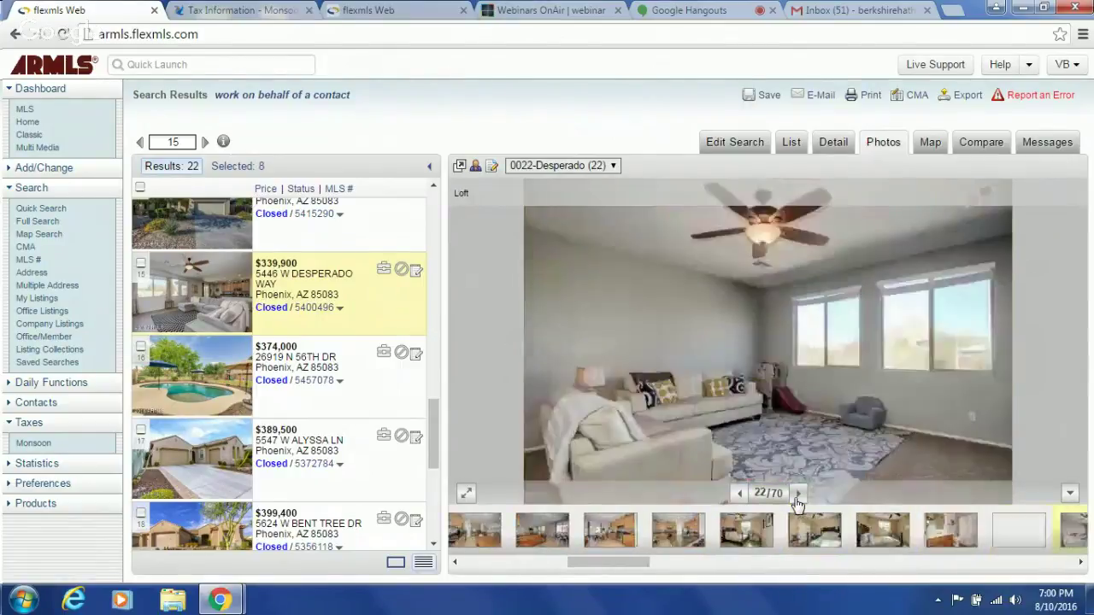
pyautogui.click(798, 493)
pyautogui.click(797, 494)
pyautogui.click(831, 142)
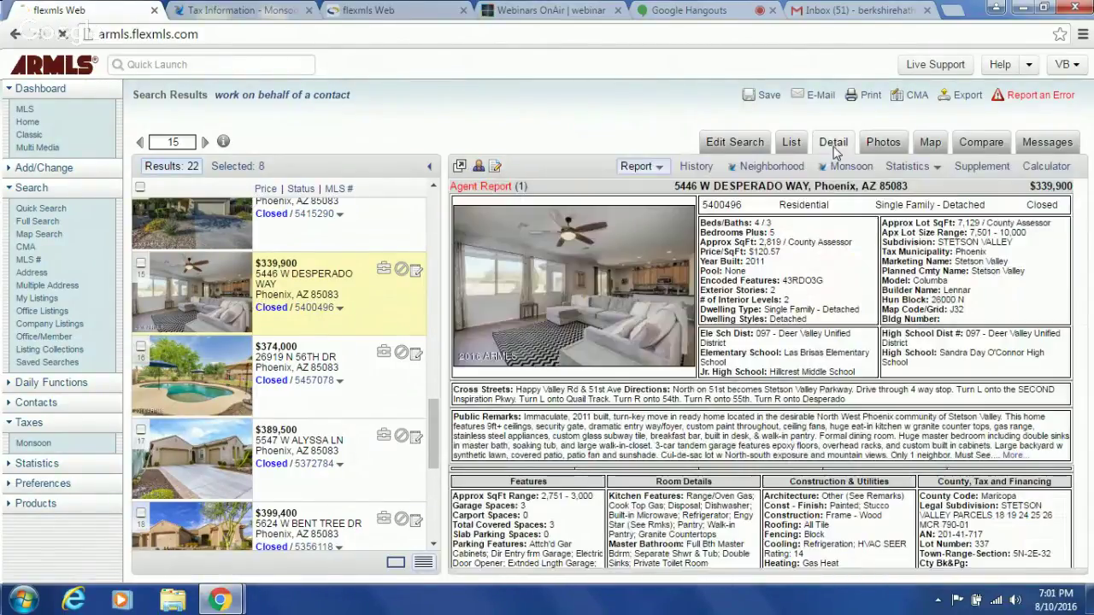
pyautogui.scroll(-10, 1084, 460)
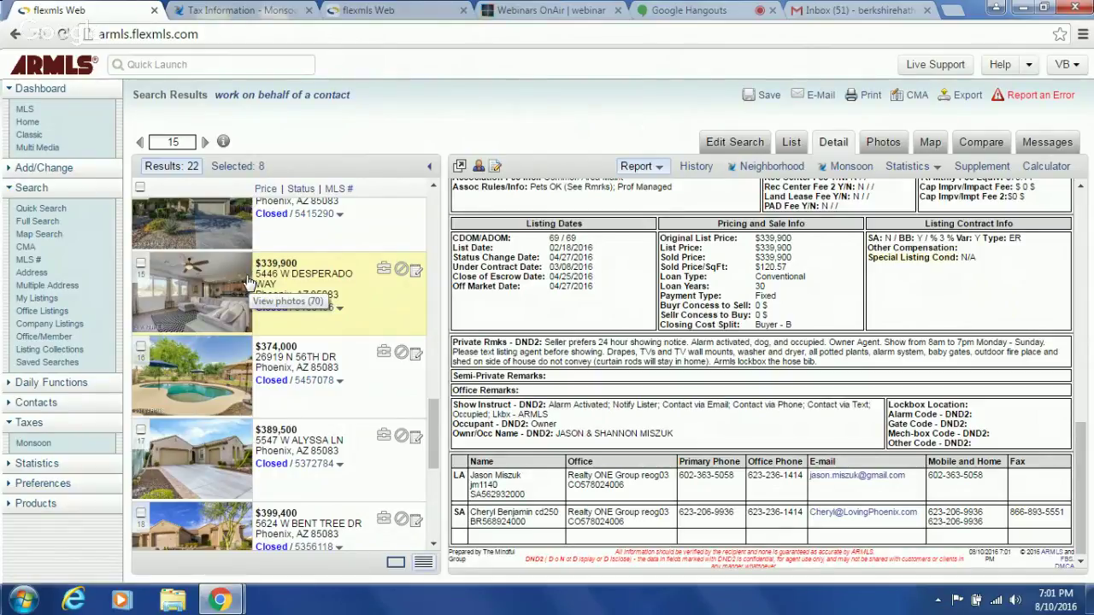
pyautogui.click(313, 381)
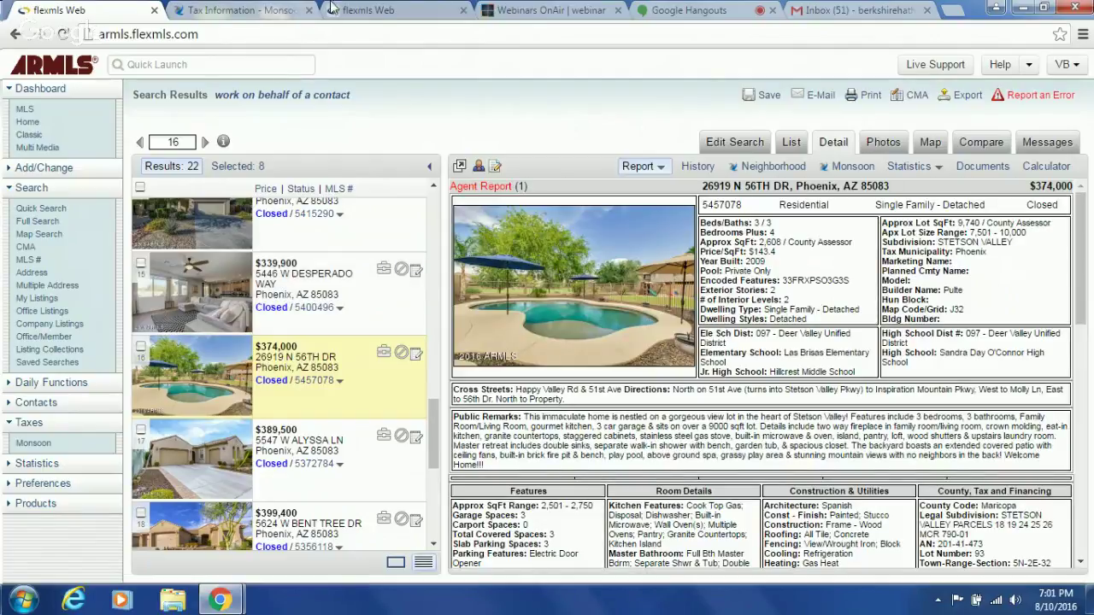
pyautogui.click(382, 11)
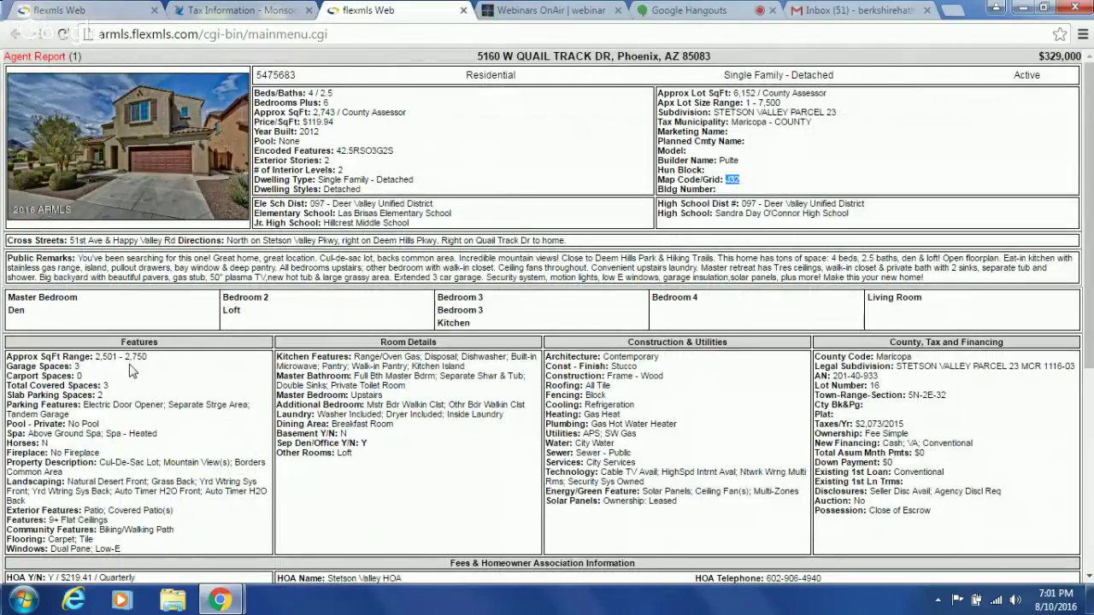
pyautogui.click(51, 15)
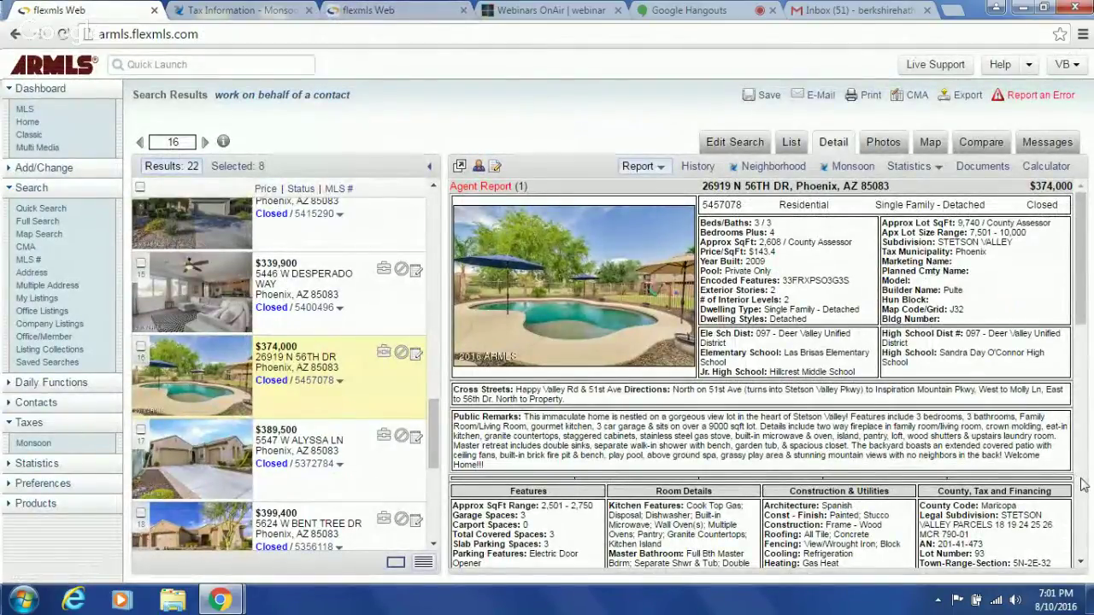
pyautogui.scroll(-10, 1081, 484)
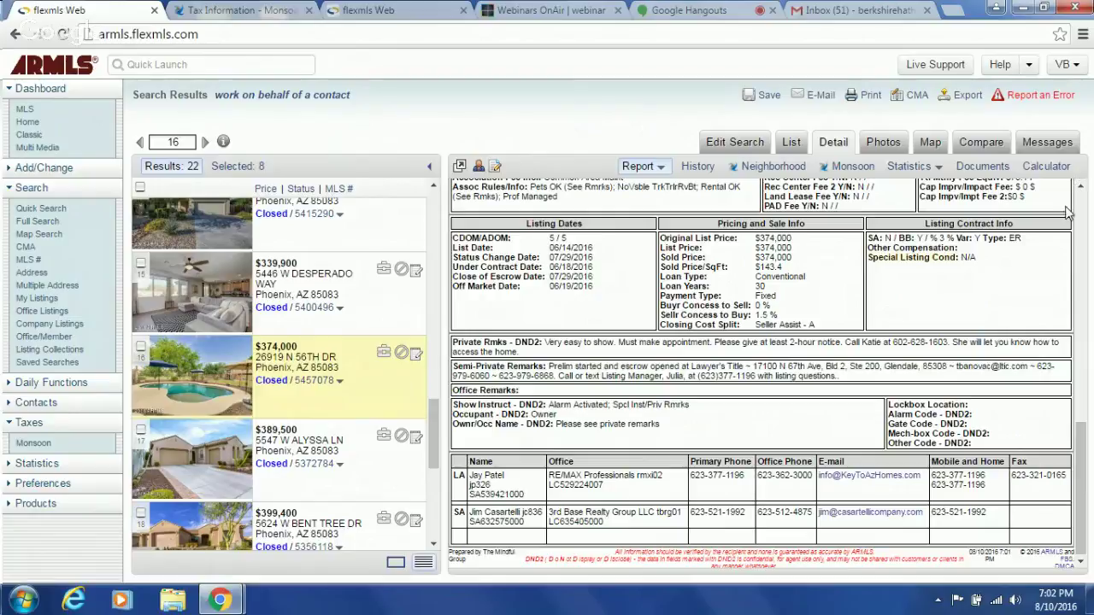
pyautogui.scroll(3, 1079, 213)
pyautogui.scroll(5, 1078, 214)
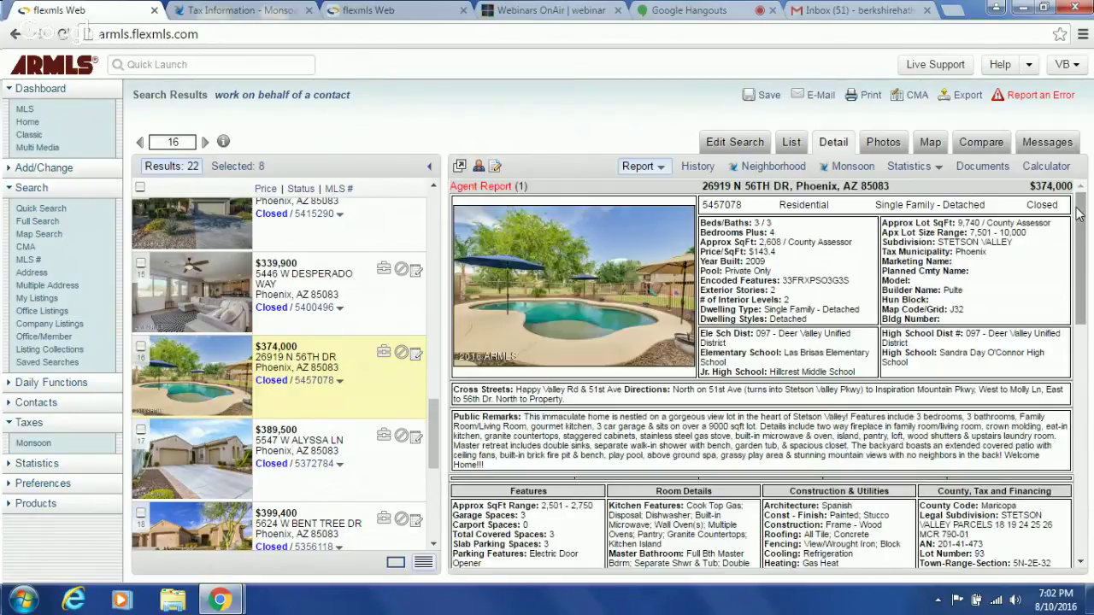
pyautogui.click(883, 142)
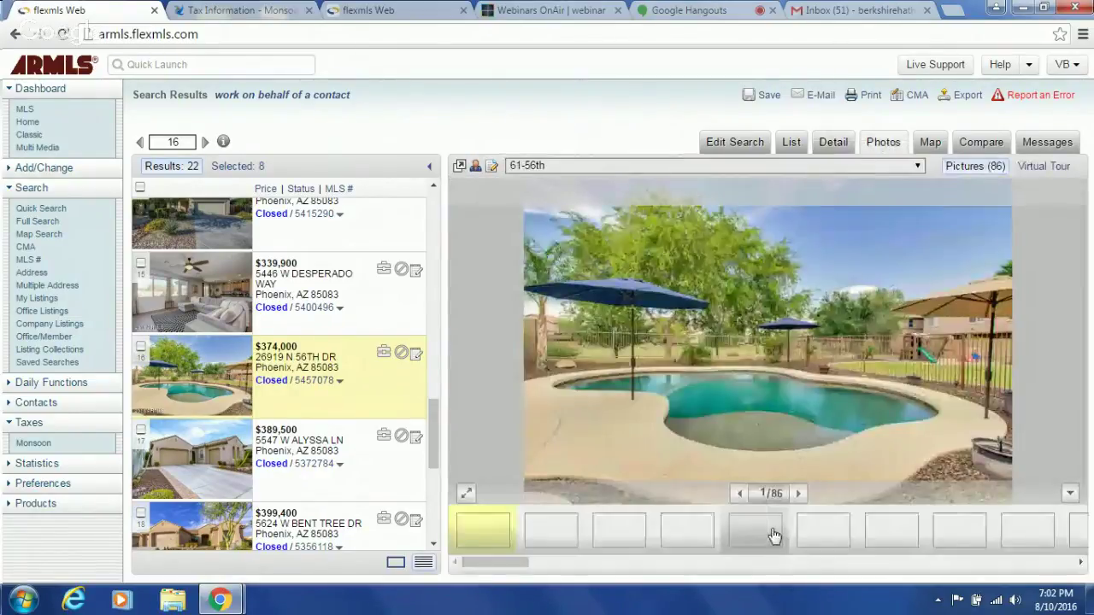
pyautogui.click(796, 495)
pyautogui.click(796, 495)
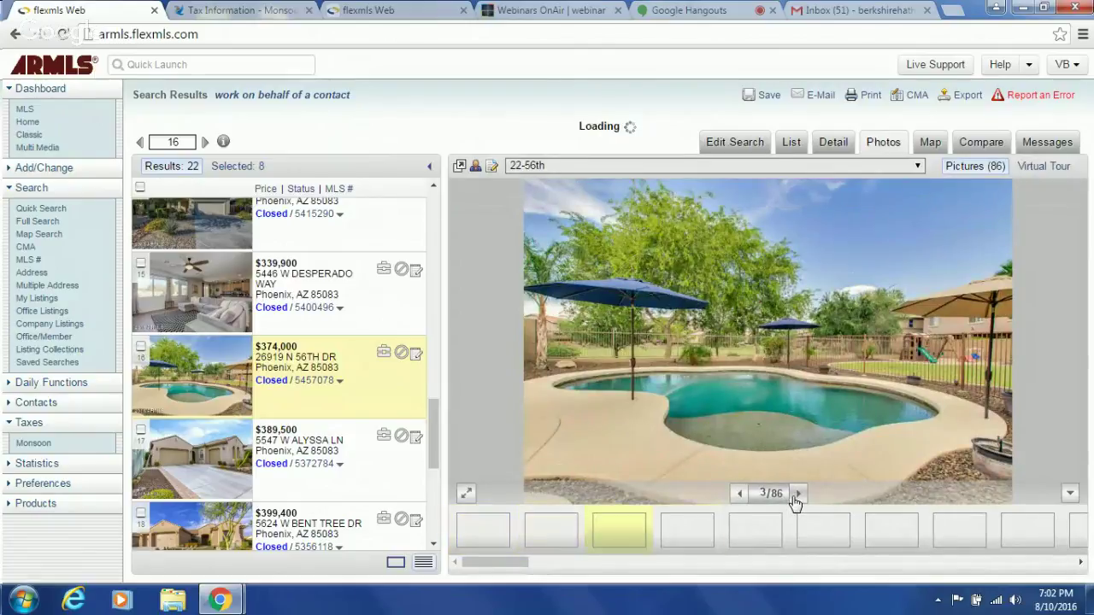
pyautogui.click(796, 495)
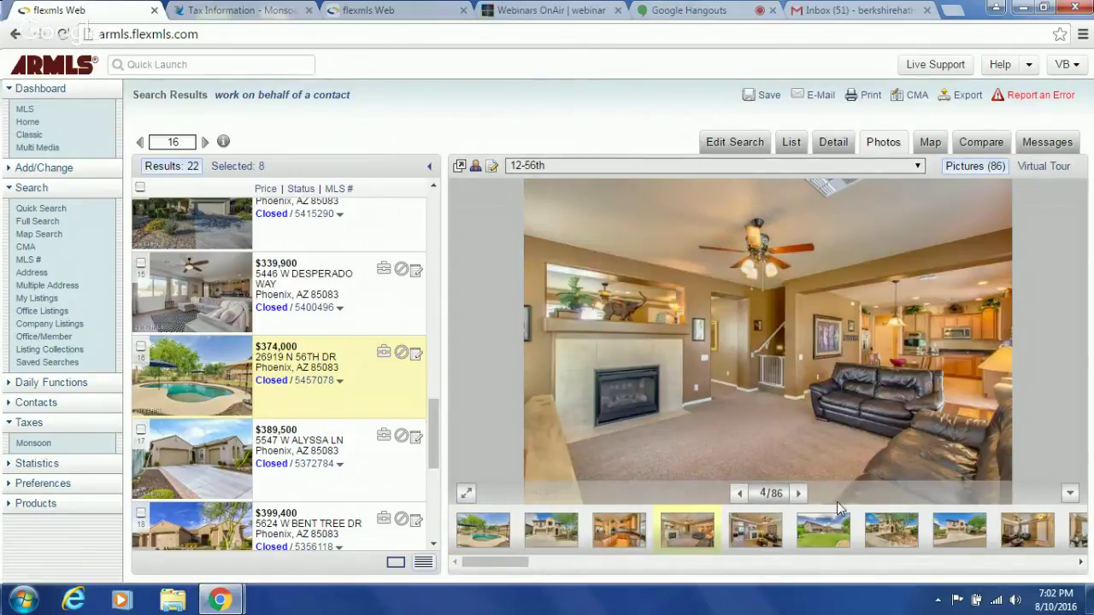
pyautogui.click(796, 495)
pyautogui.click(796, 495)
pyautogui.click(796, 495)
pyautogui.click(796, 495)
pyautogui.click(796, 495)
pyautogui.click(796, 495)
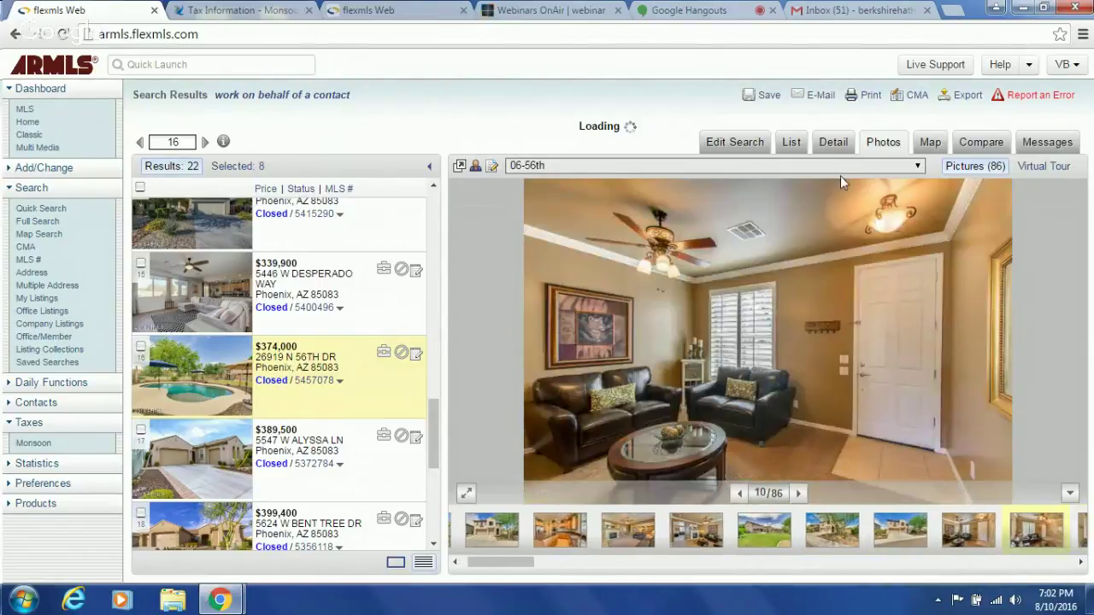
pyautogui.click(834, 146)
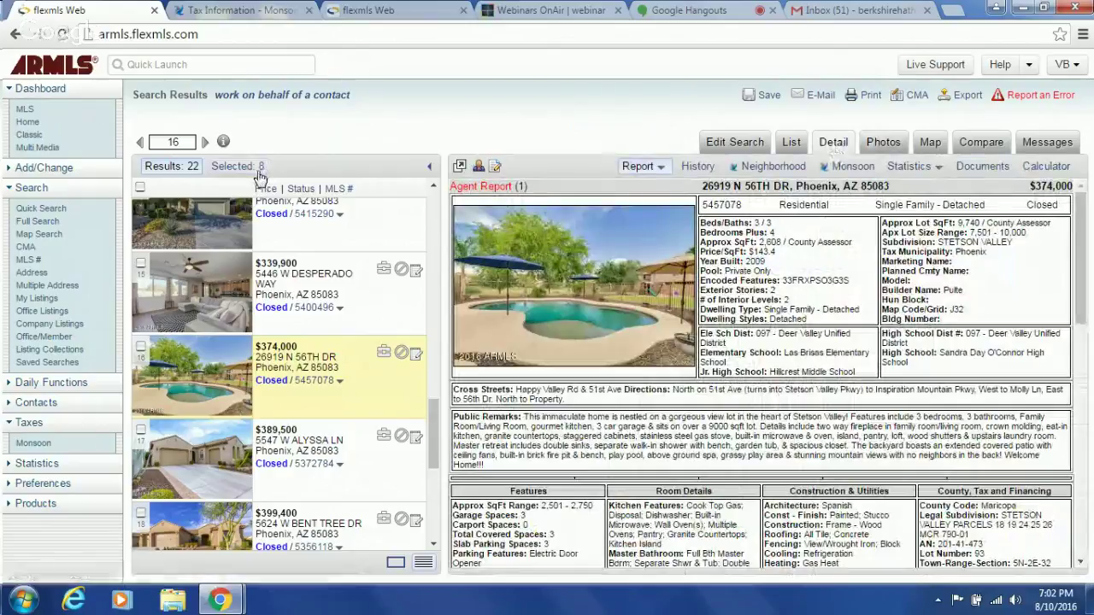
pyautogui.moveTo(433, 457); pyautogui.dragTo(426, 427)
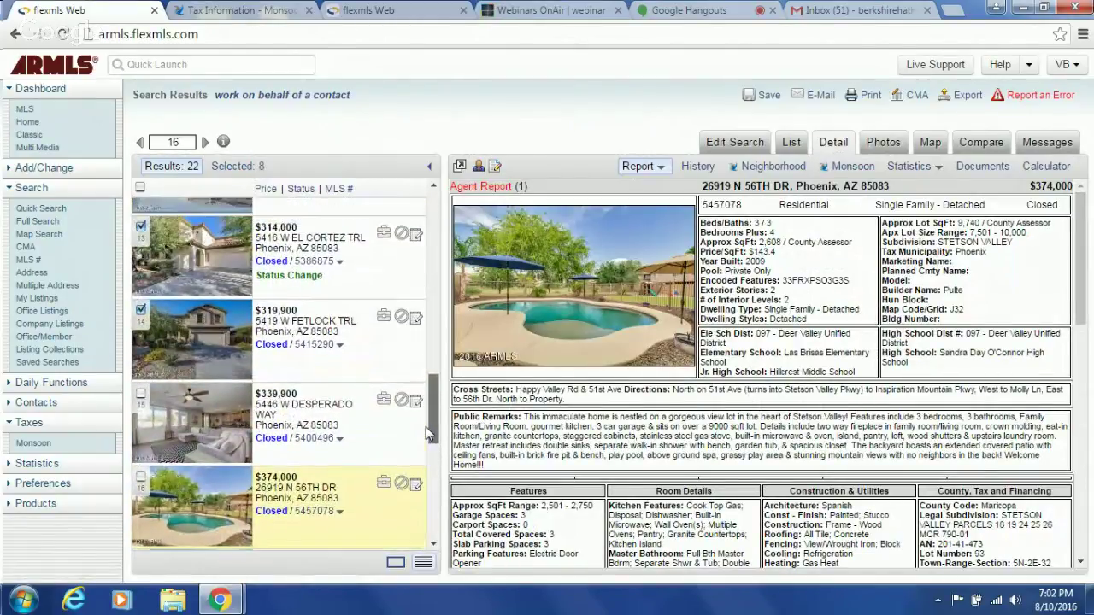
pyautogui.click(315, 438)
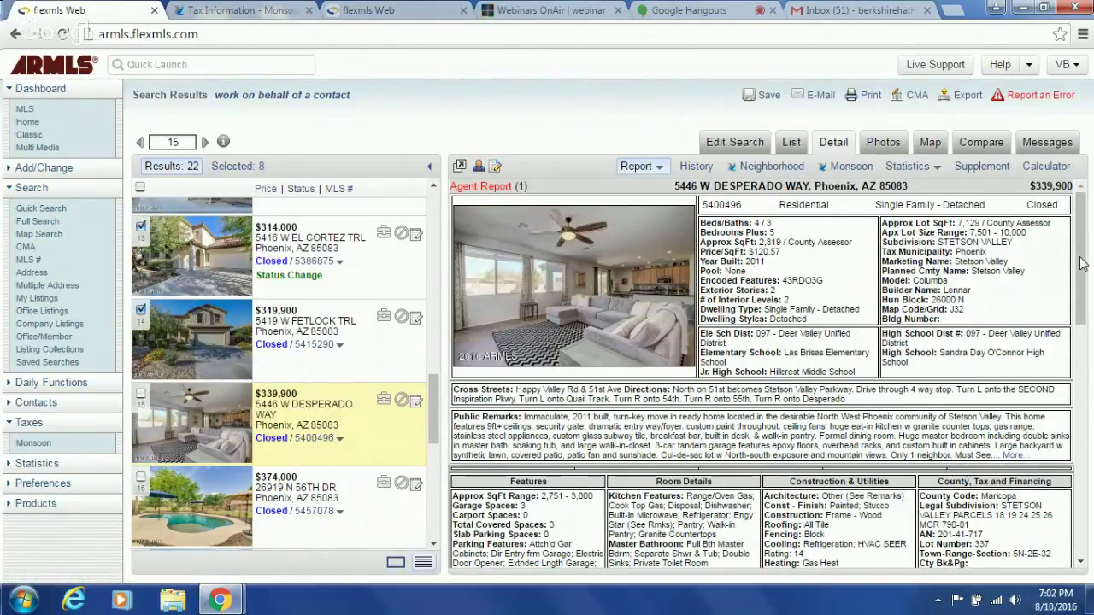
pyautogui.moveTo(1082, 263); pyautogui.dragTo(1032, 354)
pyautogui.scroll(1, 1032, 354)
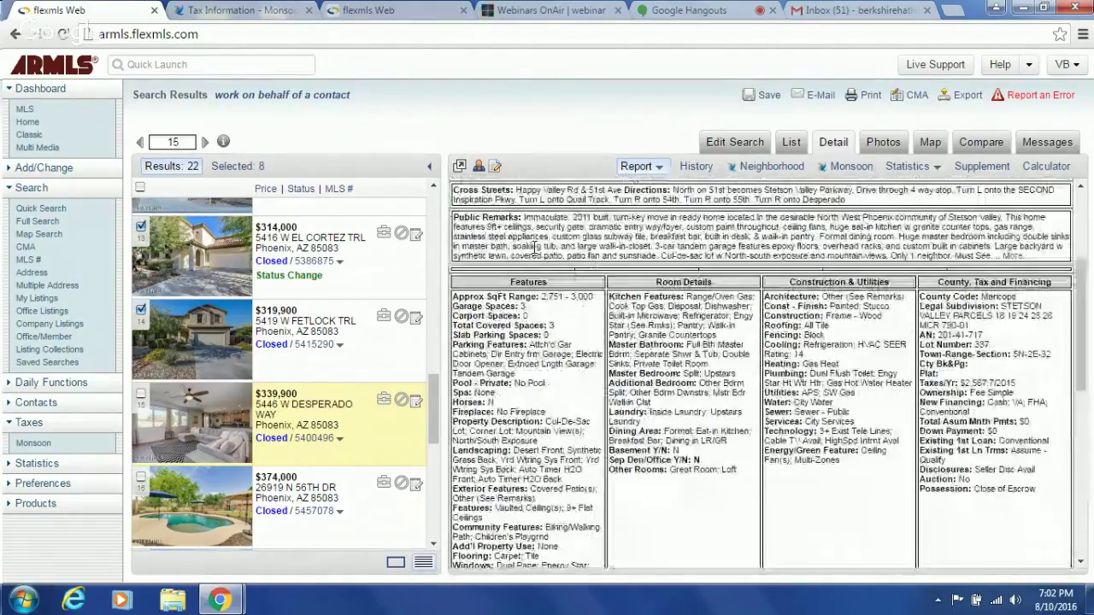
pyautogui.click(139, 396)
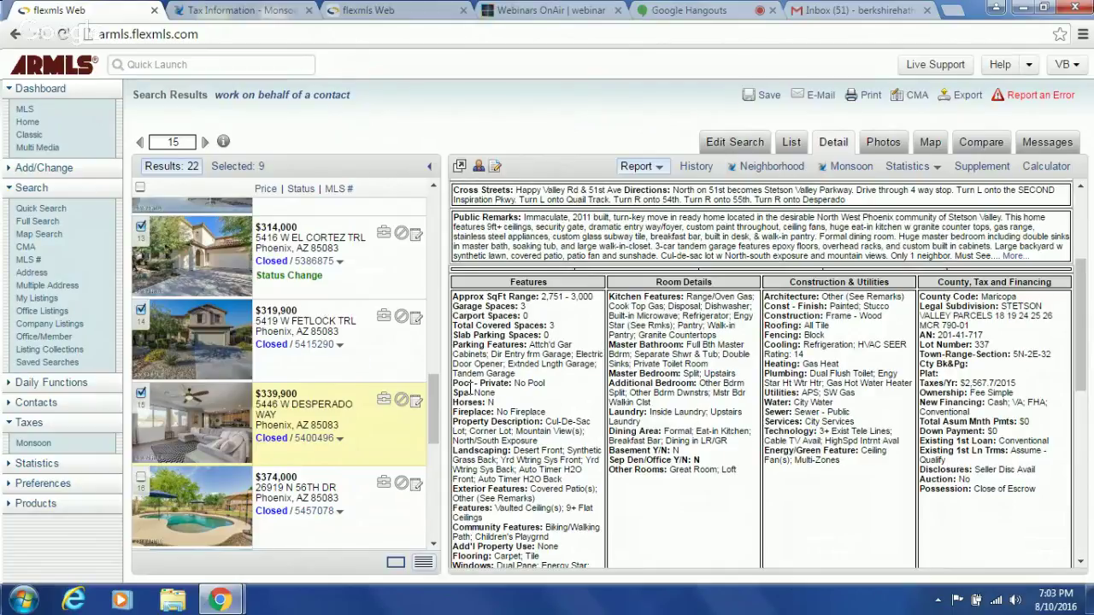
pyautogui.moveTo(436, 409); pyautogui.dragTo(411, 218)
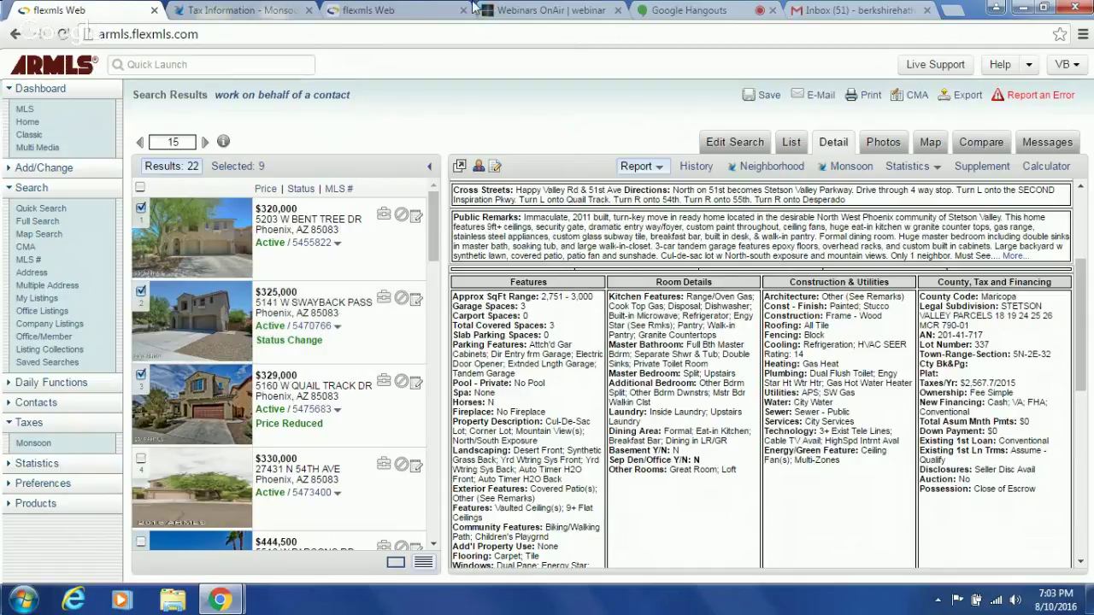
# - Glance at the live Hangouts broadcast, return to the ARMLS search results, and bring up the CMA options
pyautogui.click(709, 14)
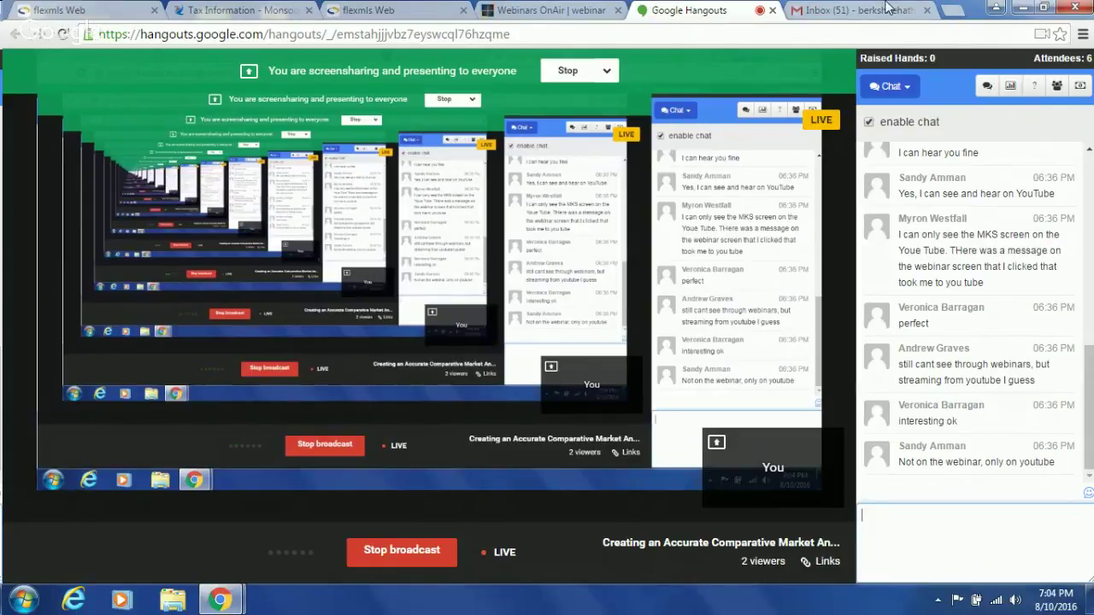
pyautogui.click(423, 9)
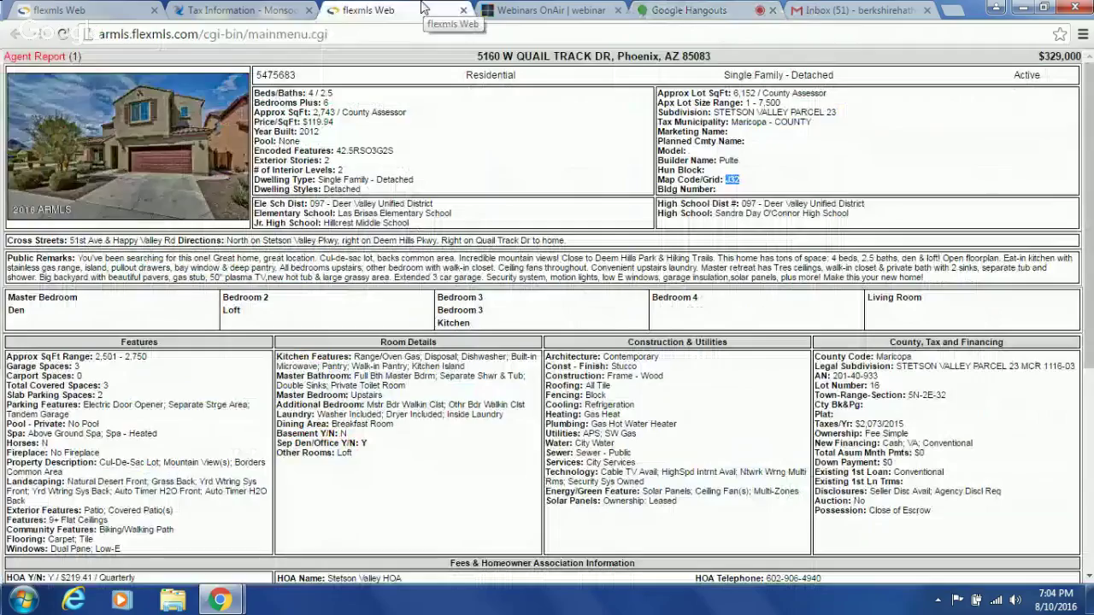
pyautogui.click(102, 17)
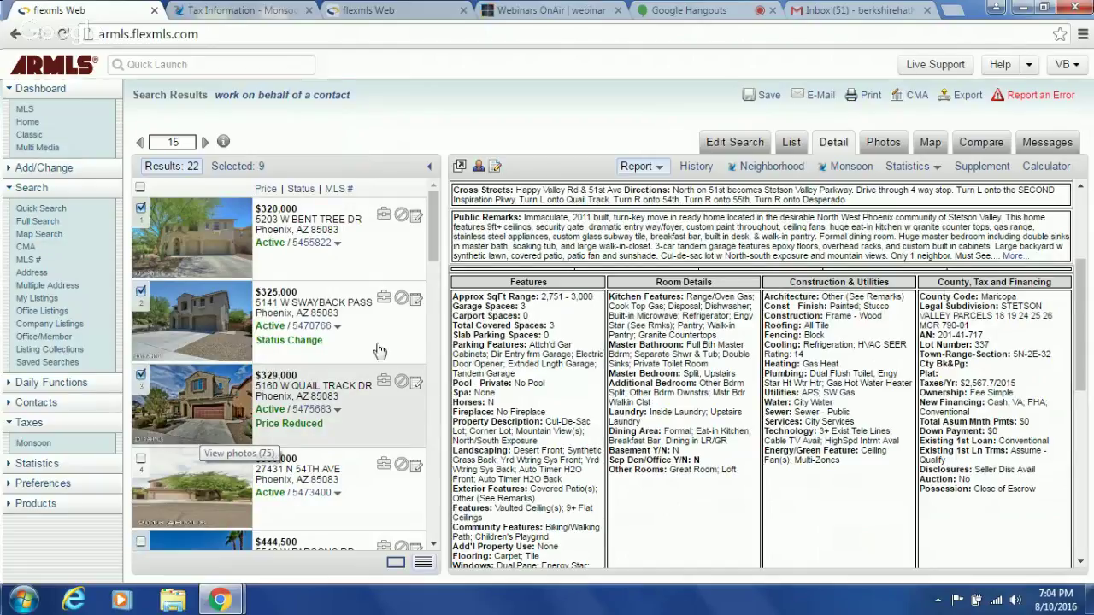
pyautogui.click(911, 103)
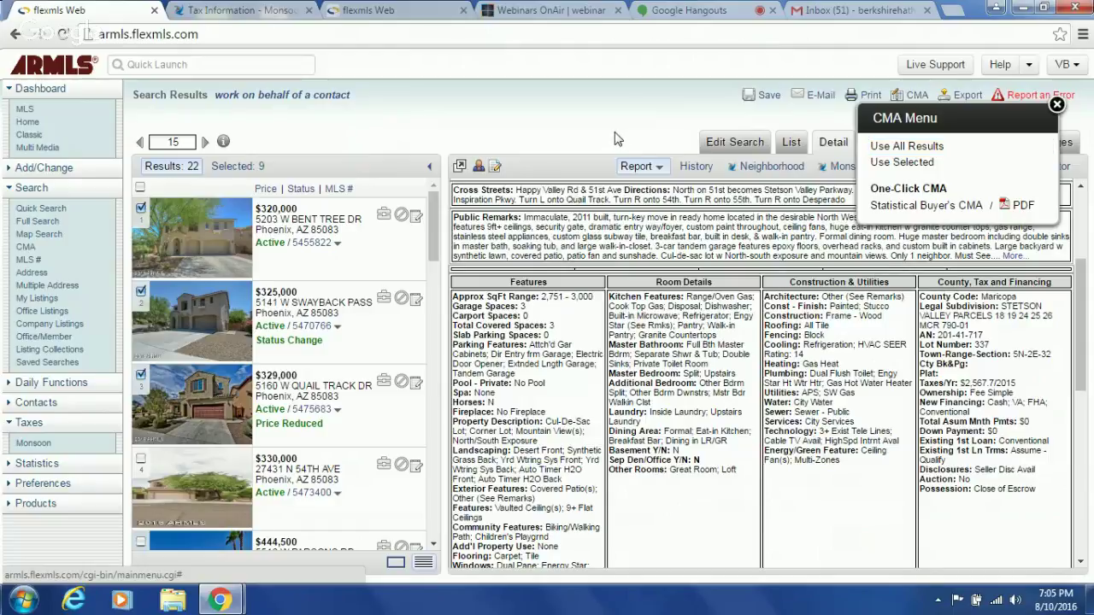
# - Restart the CMA from the nine selected listings, keeping Full CMA as the report type
pyautogui.click(1058, 105)
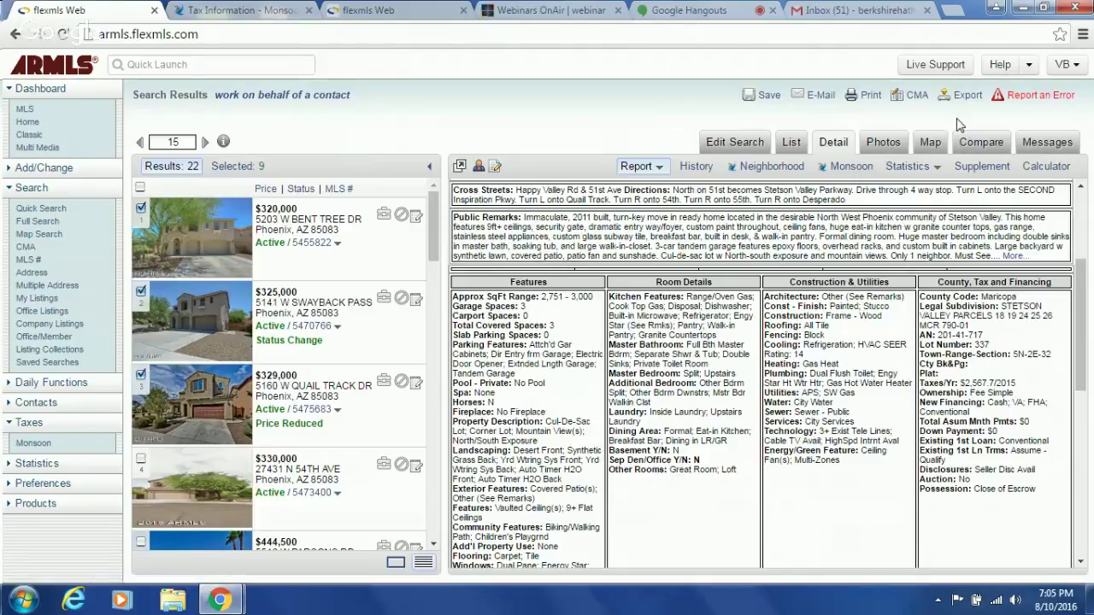
pyautogui.click(912, 94)
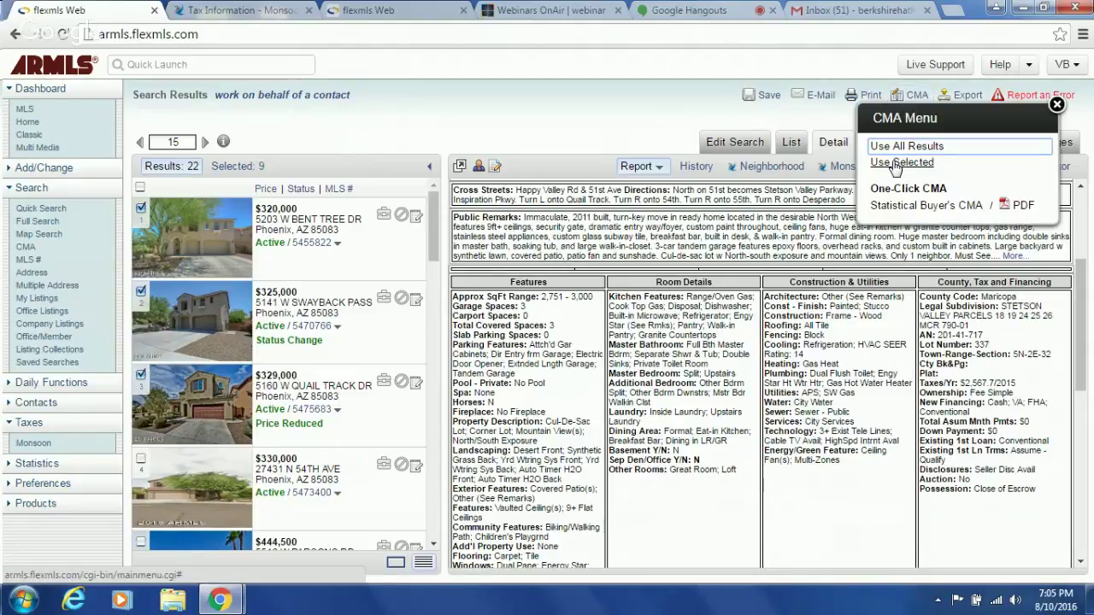
pyautogui.click(898, 164)
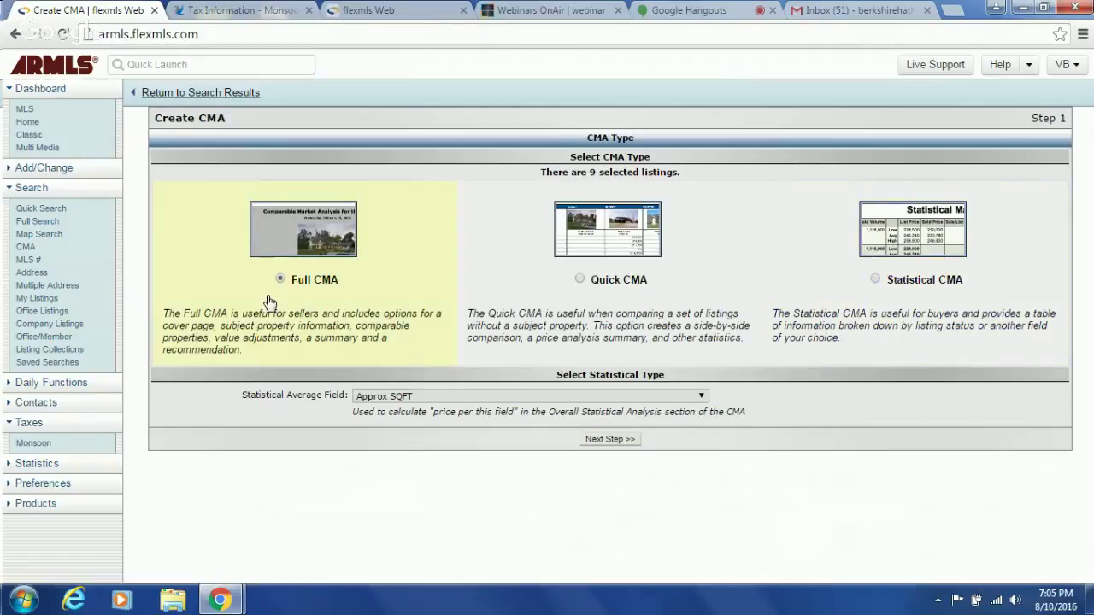
# - On the cover page, replace the report title with the client's name
pyautogui.click(612, 441)
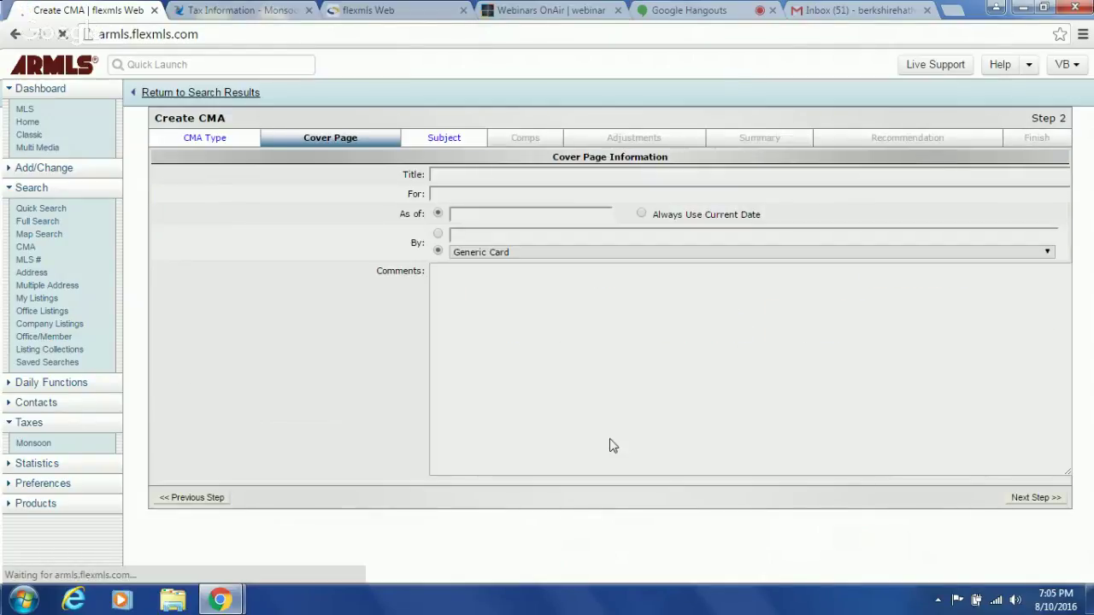
pyautogui.tripleClick(503, 175)
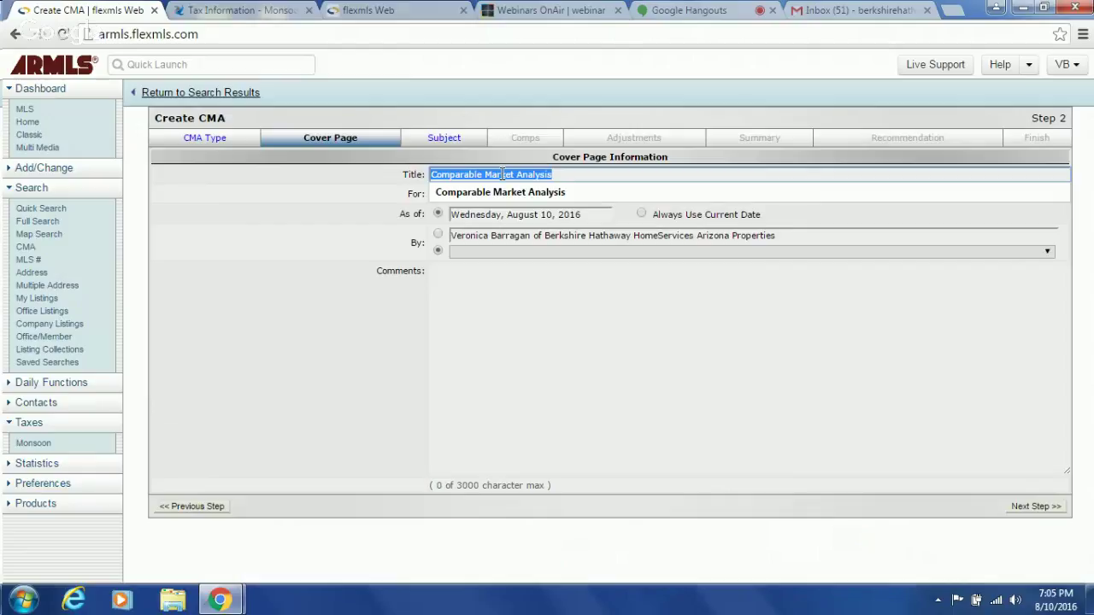
pyautogui.write('Horrible Over Priced SEller')
pyautogui.press('BackSpace')
pyautogui.press('BackSpace')
pyautogui.press('BackSpace')
pyautogui.press('BackSpace')
pyautogui.press('BackSpace')
pyautogui.write('eller')
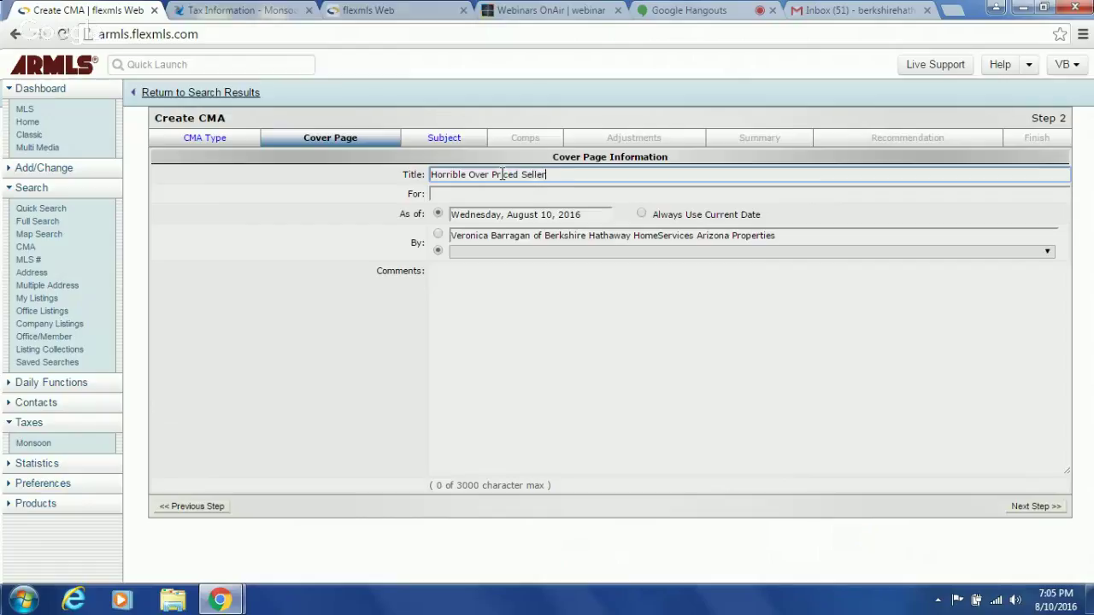
pyautogui.tripleClick(503, 174)
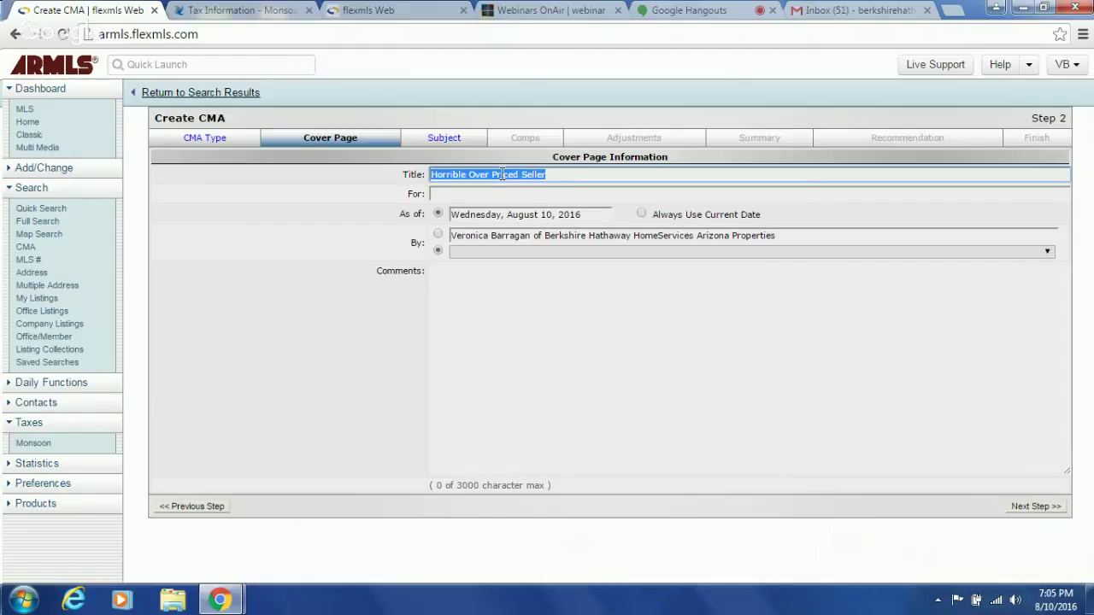
pyautogui.write('Joe S')
pyautogui.press('BackSpace')
pyautogui.press('BackSpace')
pyautogui.write('Smith')
# - Fill the prepared-for field with the clients' names and proceed to Step 3 Subject
pyautogui.press('Tab')
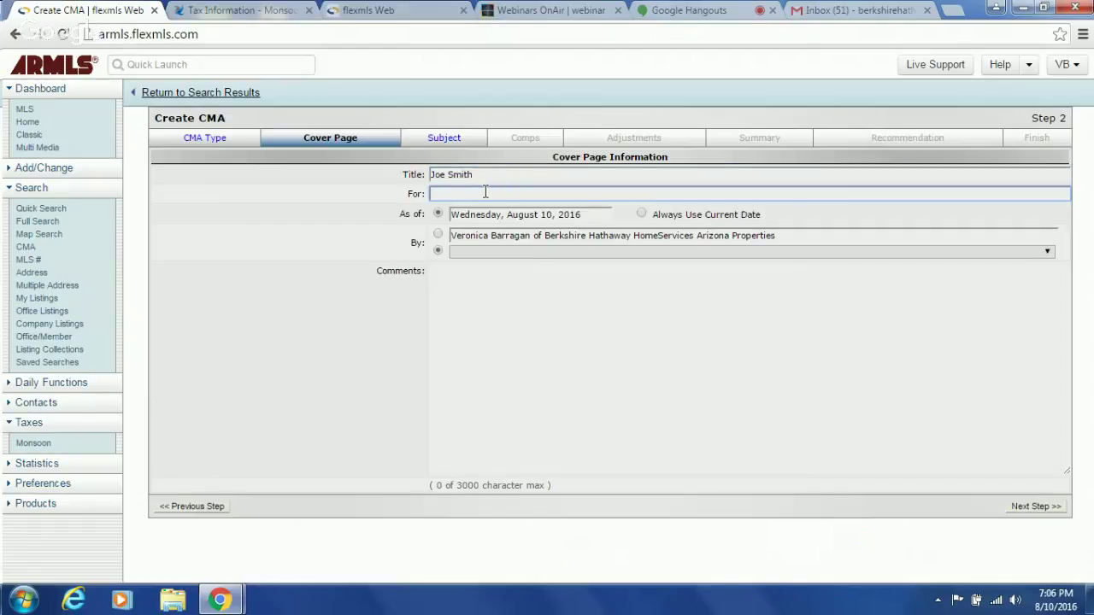
pyautogui.write('Joe Smith a')
pyautogui.write('nd Rand')
pyautogui.press('BackSpace')
pyautogui.press('BackSpace')
pyautogui.press('BackSpace')
pyautogui.press('BackSpace')
pyautogui.write('Jane Smith')
pyautogui.click(469, 308)
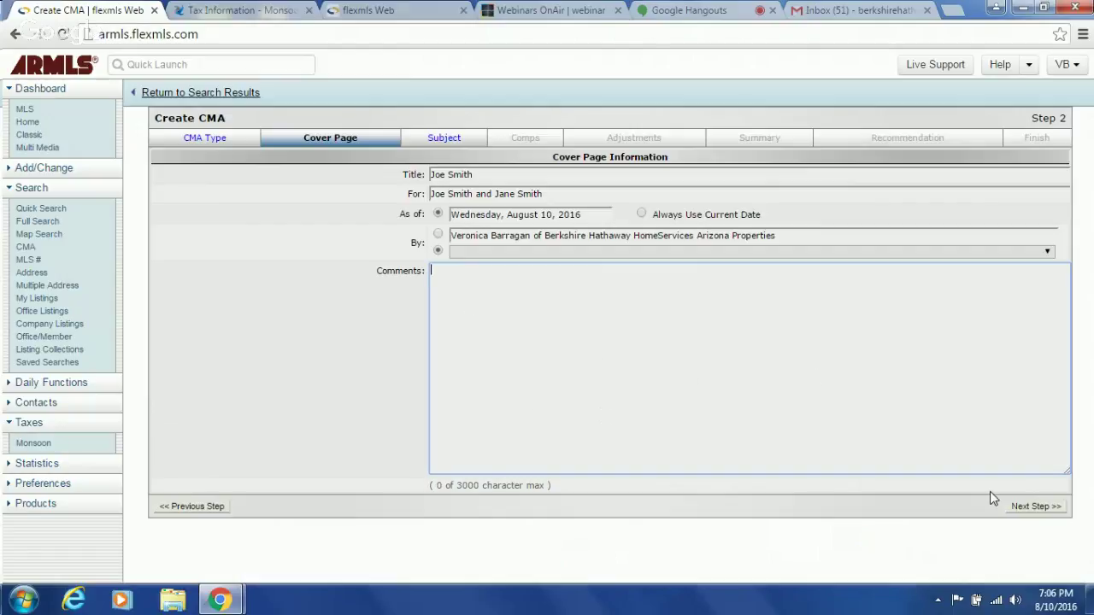
pyautogui.click(1046, 508)
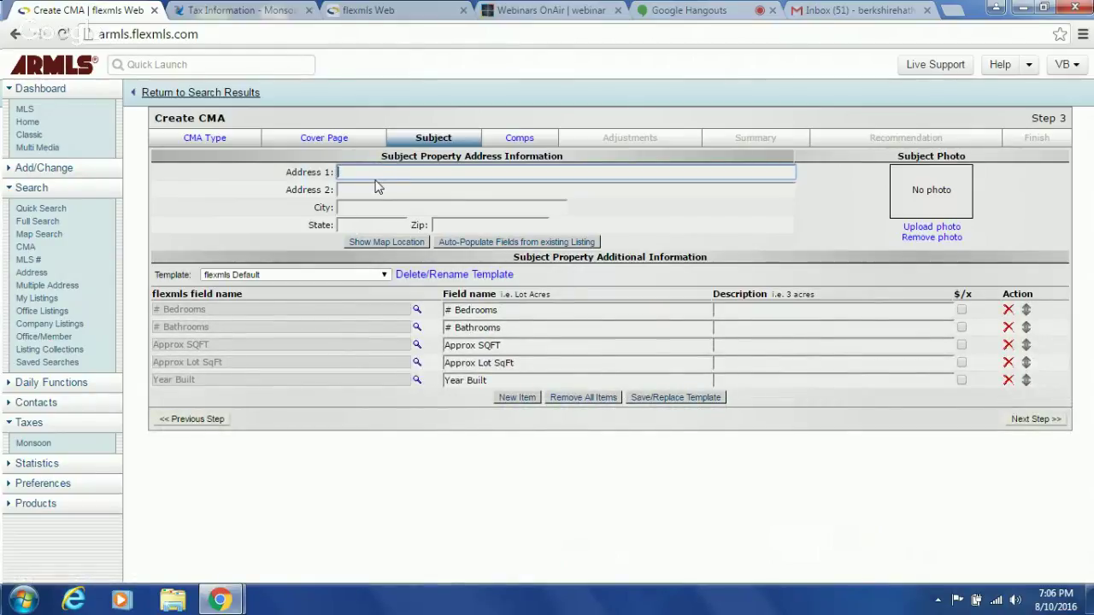
# - Auto-populate the subject property from existing listing number 5475683
pyautogui.click(376, 15)
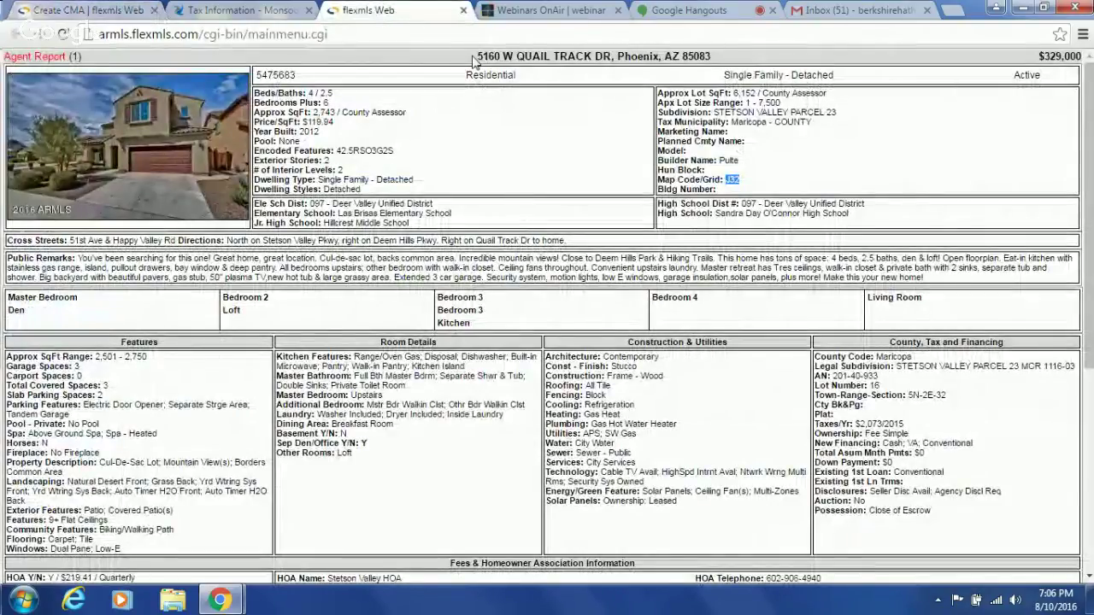
pyautogui.click(94, 10)
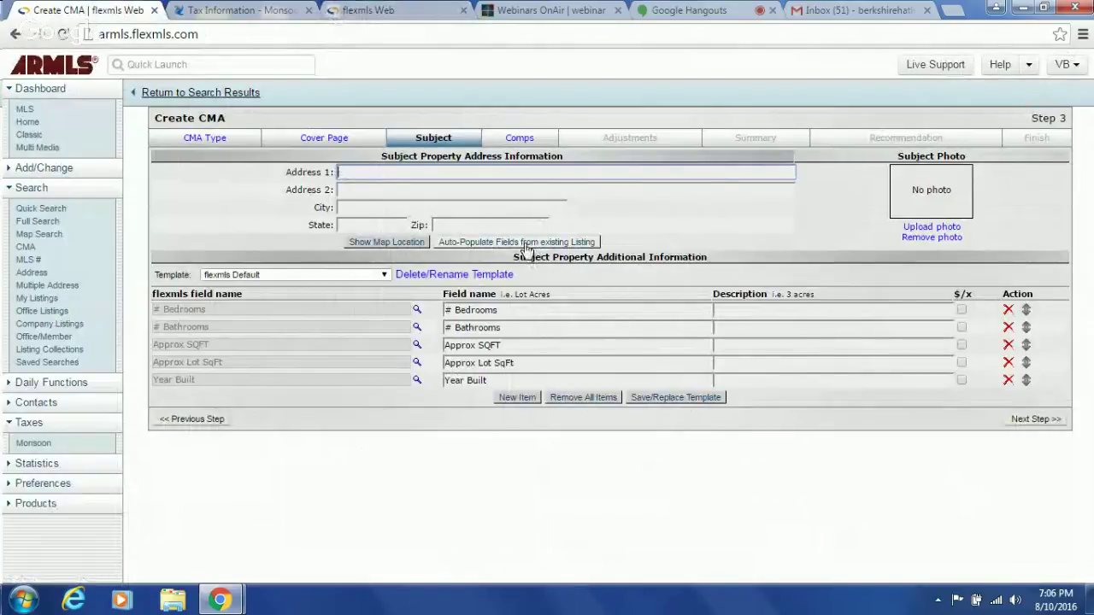
pyautogui.click(524, 245)
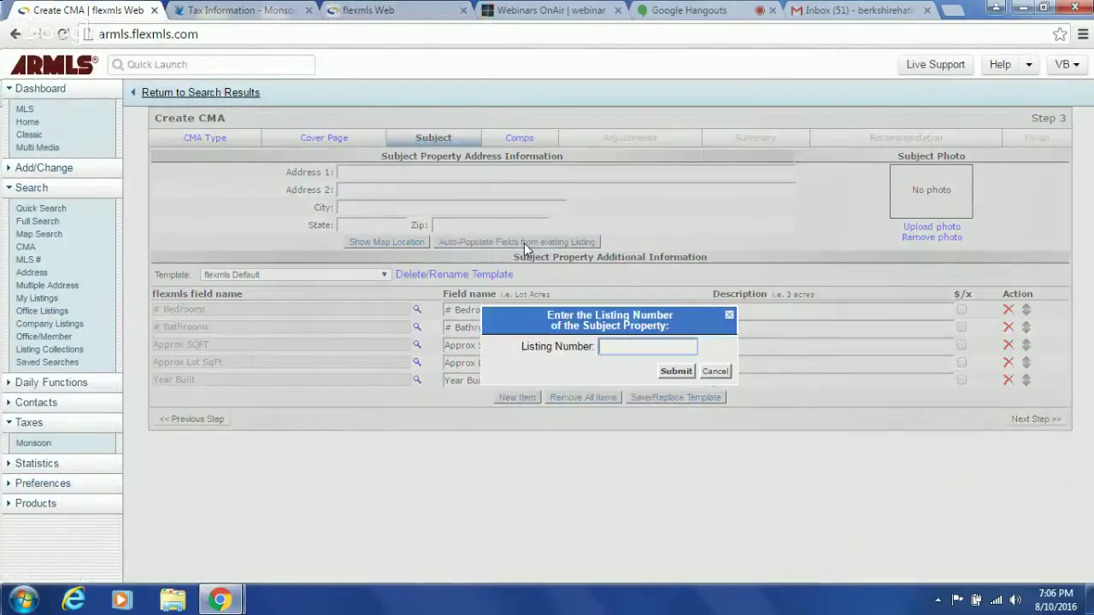
pyautogui.click(363, 10)
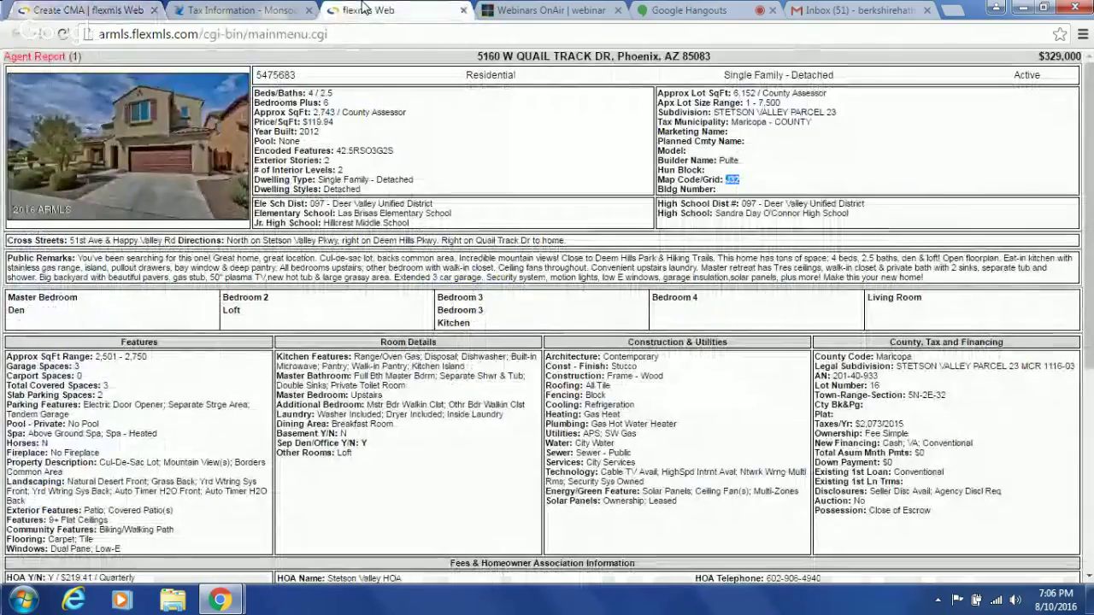
pyautogui.doubleClick(275, 75)
pyautogui.hotkey('ctrl', 'c')
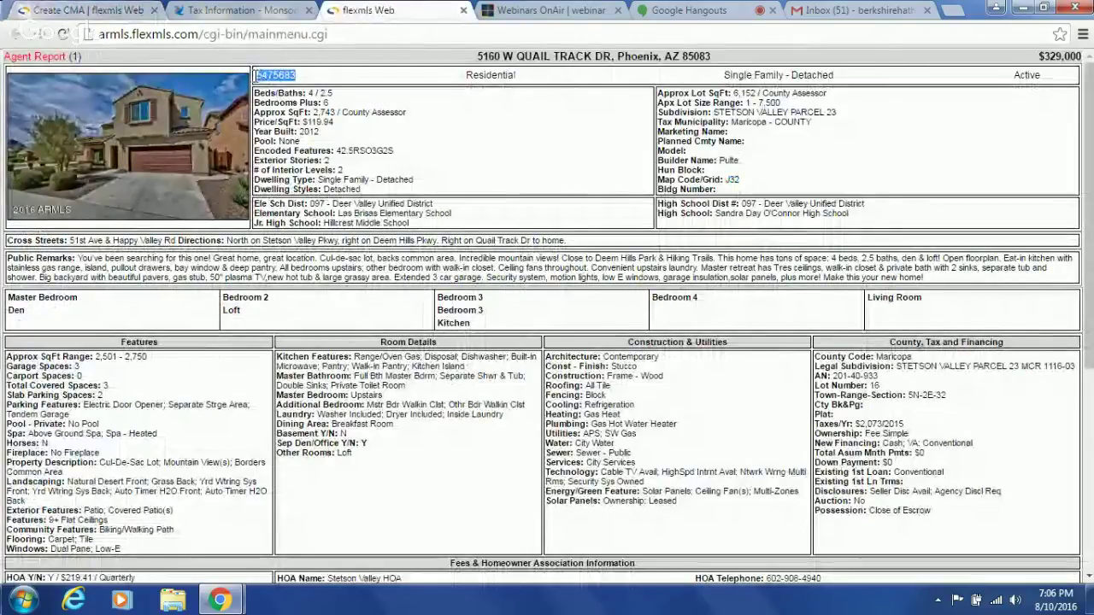
pyautogui.click(77, 10)
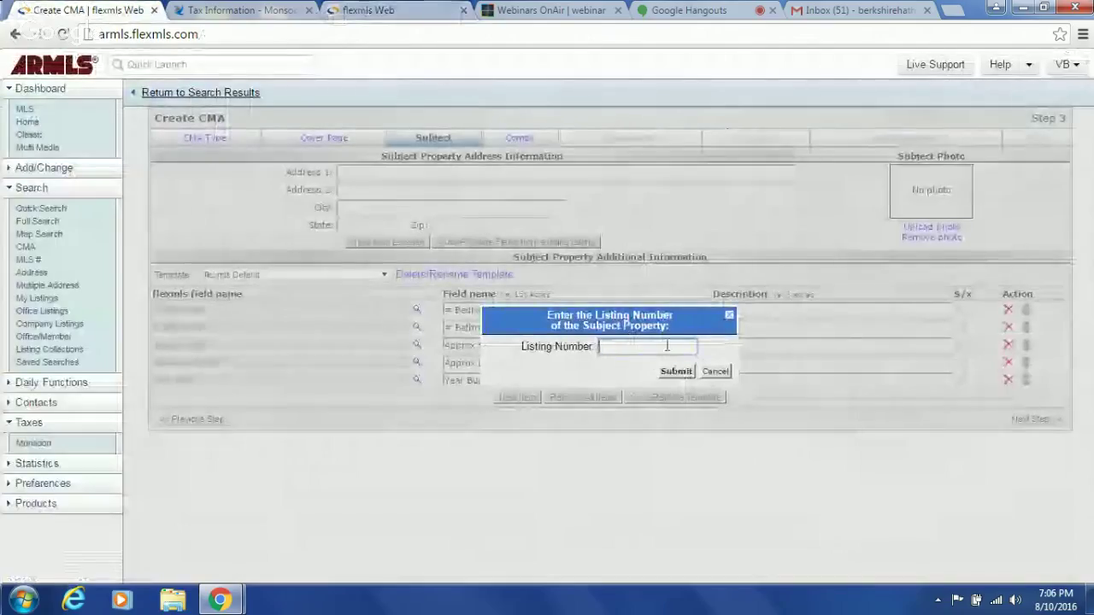
pyautogui.hotkey('ctrl', 'v')
pyautogui.click(676, 371)
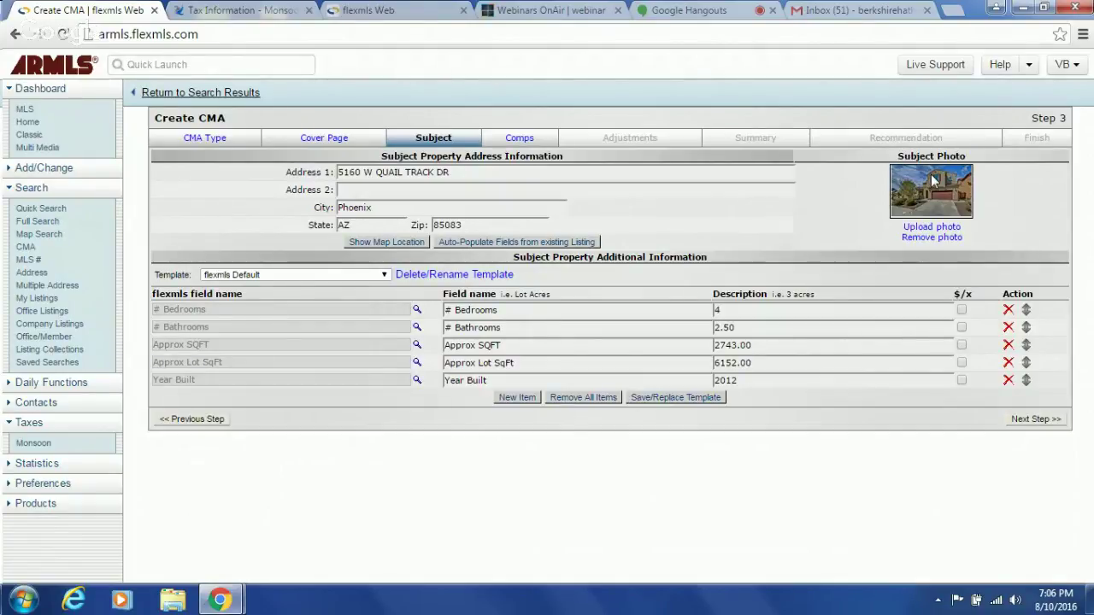
# - Check the auto-filled street, city, state and zip fields, then continue to the Comps step
pyautogui.click(389, 173)
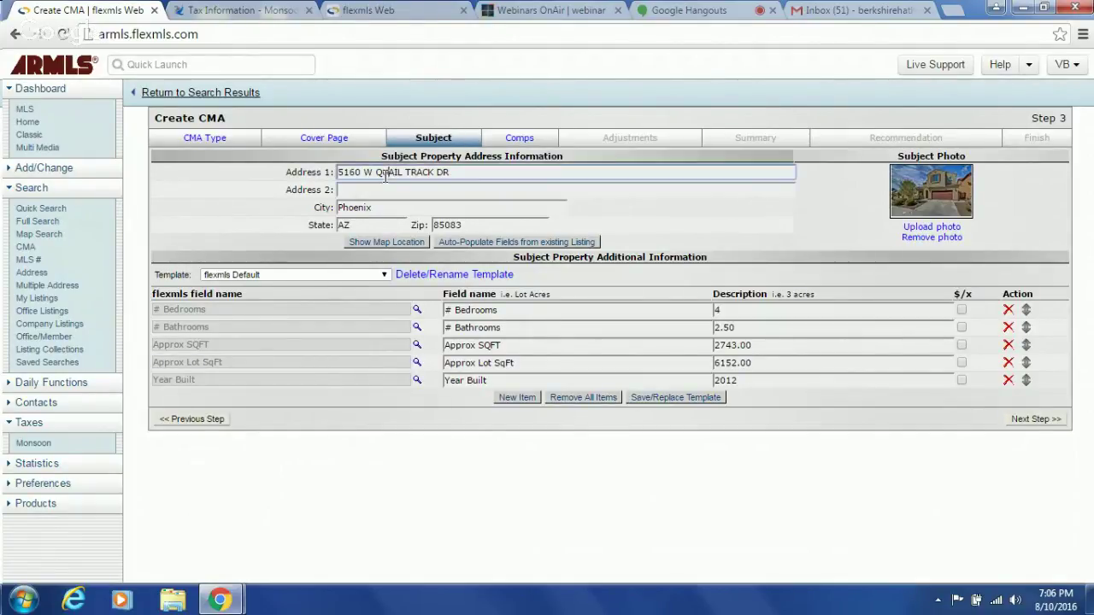
pyautogui.click(366, 208)
pyautogui.click(364, 226)
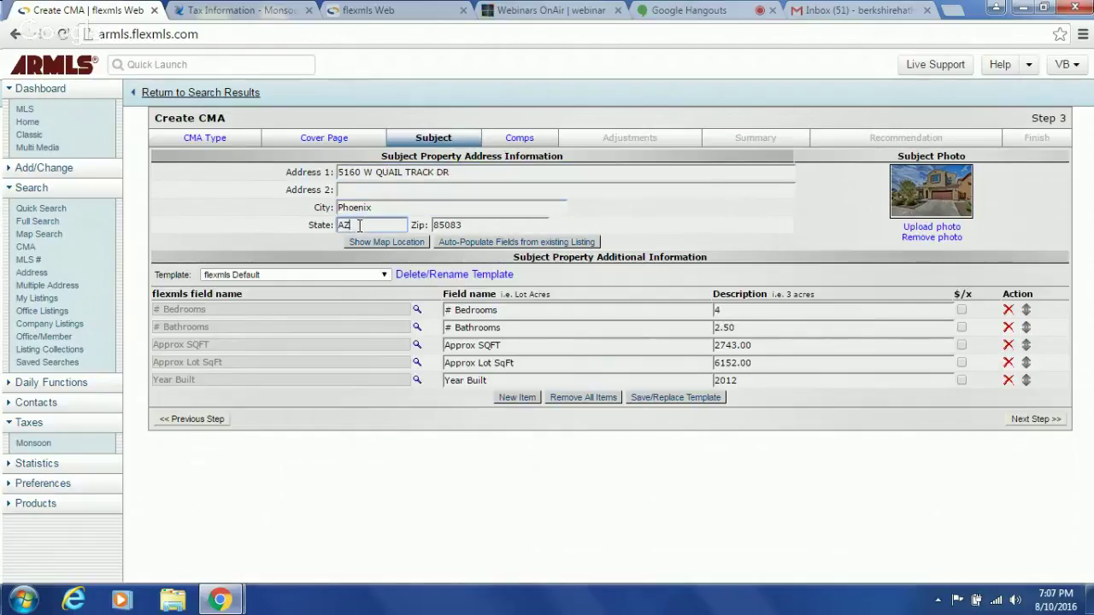
pyautogui.click(468, 228)
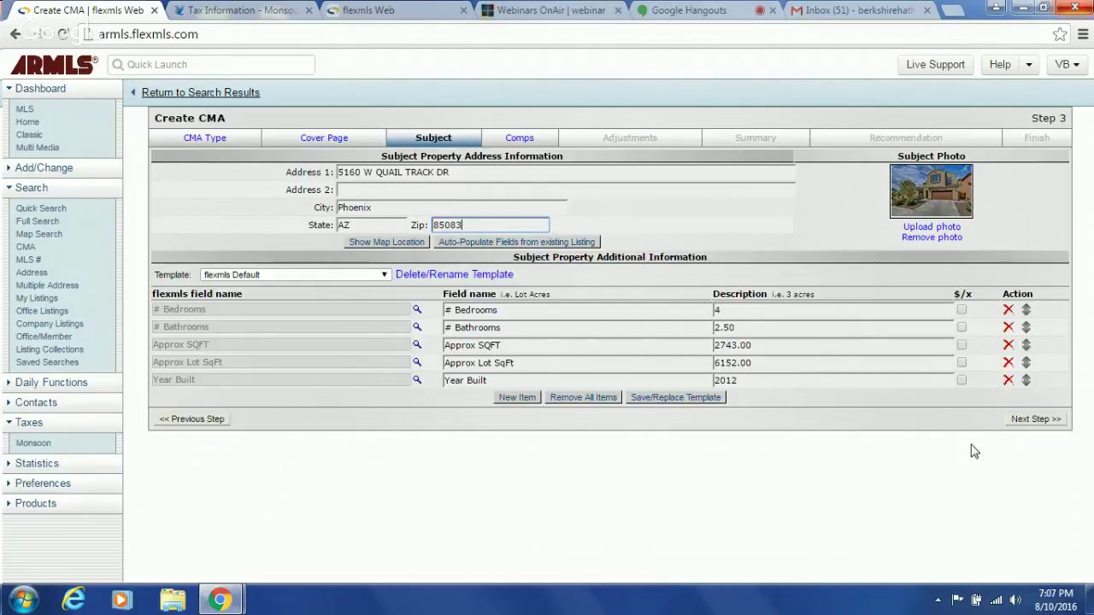
pyautogui.click(1031, 421)
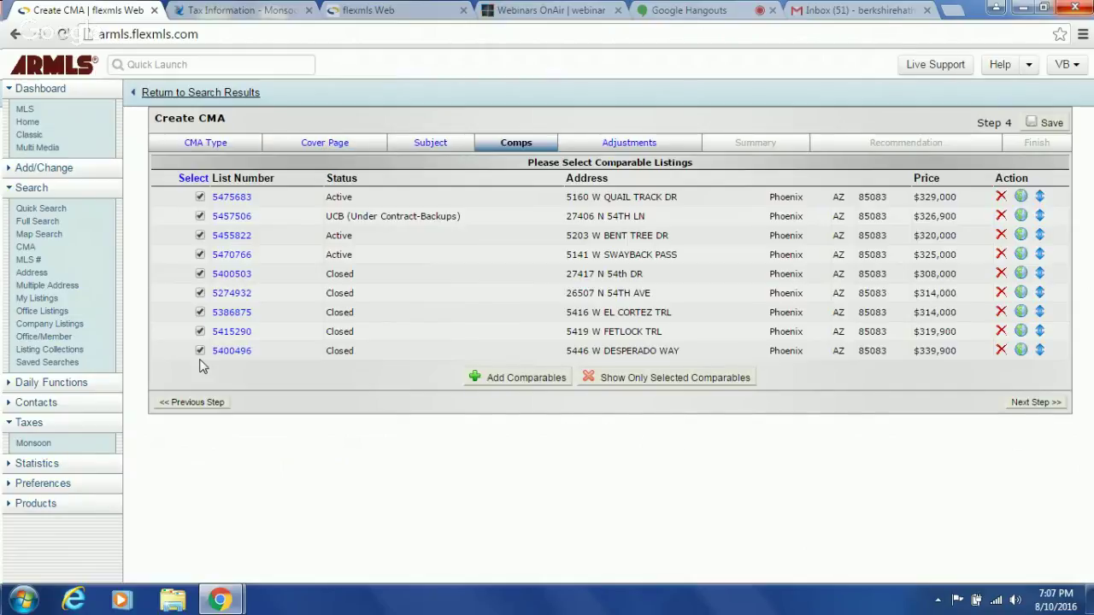
# - Accept the nine checked comparables and go on to Step 5 Adjustments
pyautogui.click(1020, 409)
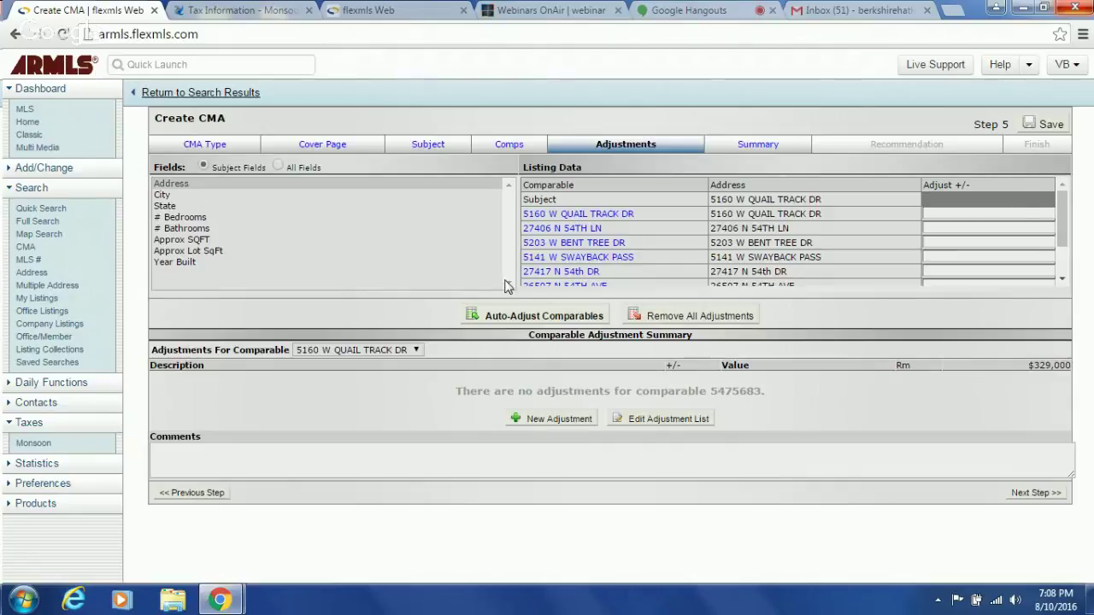
# - Leave the comparables unadjusted and continue to the Step 6 price analysis summary
pyautogui.click(1034, 496)
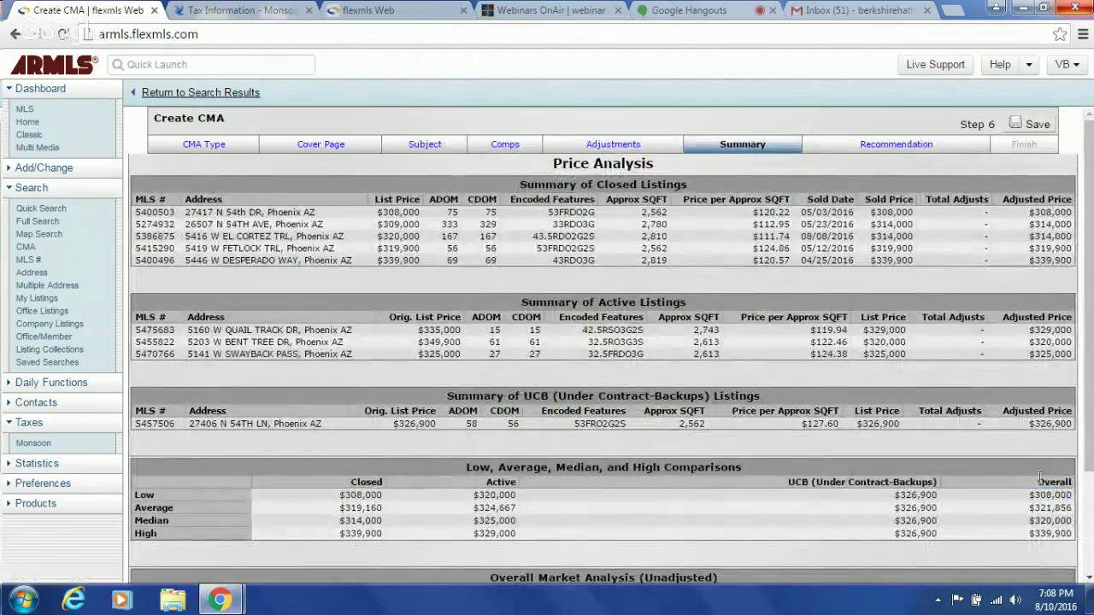
# - Review the price analysis summary to the bottom and continue to Step 7 Recommendation
pyautogui.moveTo(1088, 271); pyautogui.dragTo(1089, 548)
pyautogui.click(1022, 572)
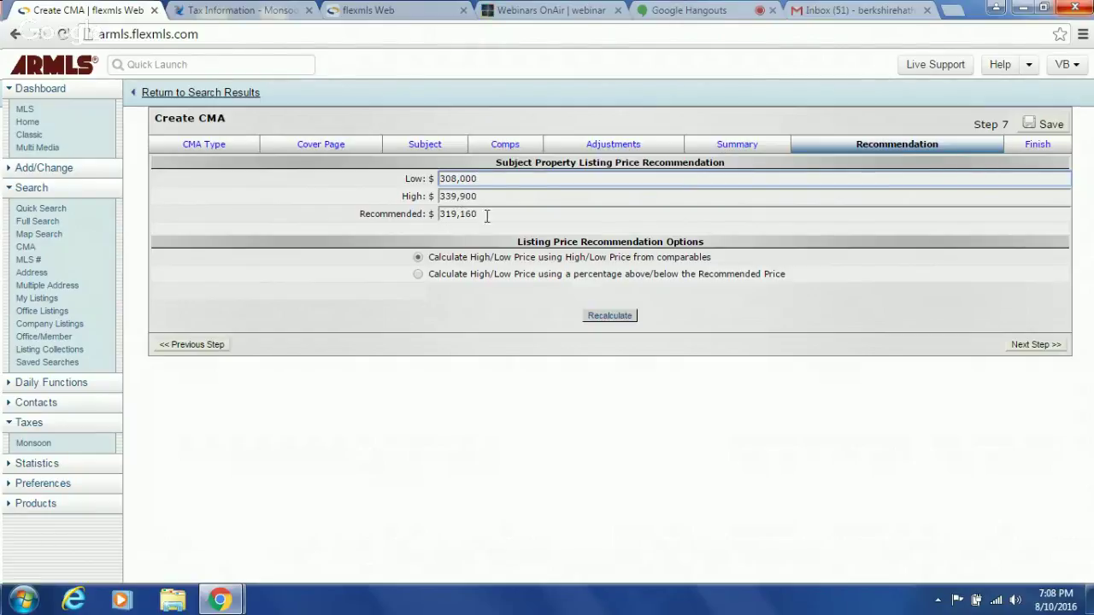
# - Replace the recommended price of 319,160 with 329000, then correct it to 328000
pyautogui.click(476, 216)
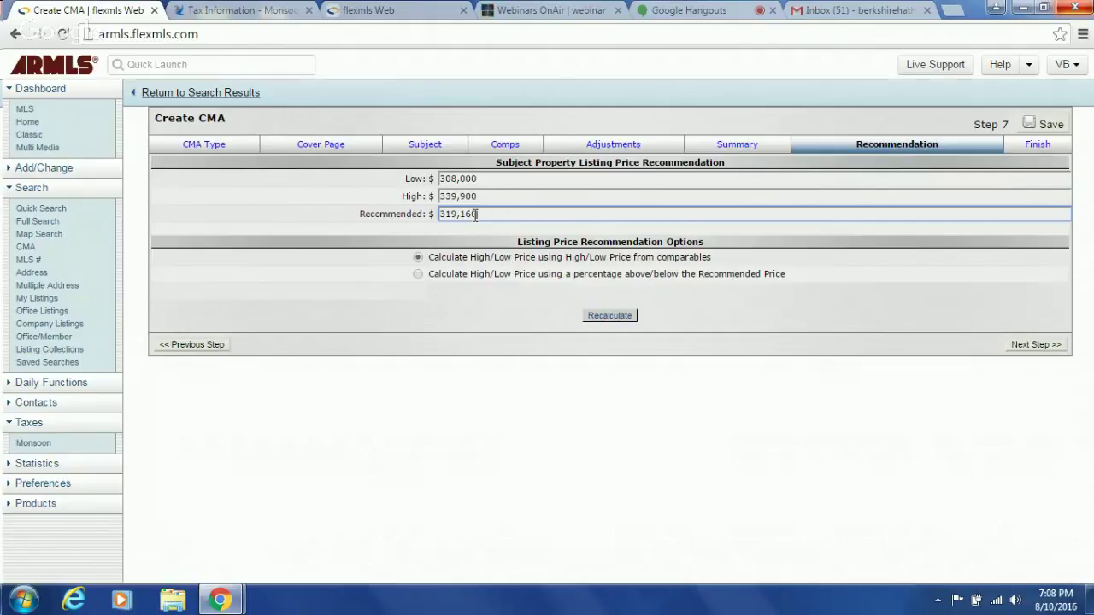
pyautogui.moveTo(476, 216); pyautogui.dragTo(419, 215)
pyautogui.write('329000')
pyautogui.click(515, 361)
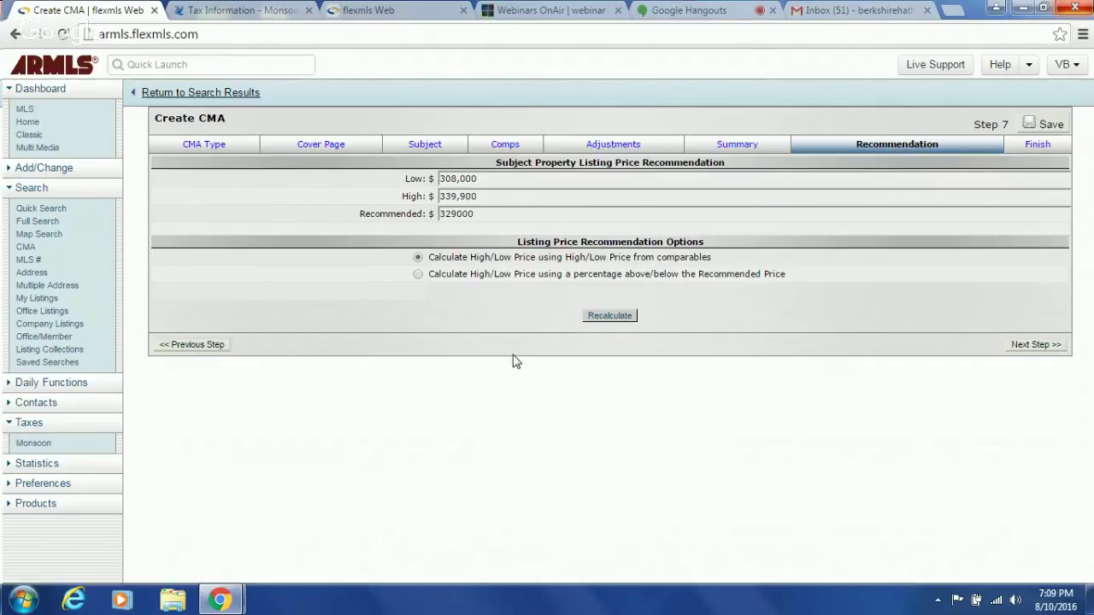
pyautogui.doubleClick(479, 219)
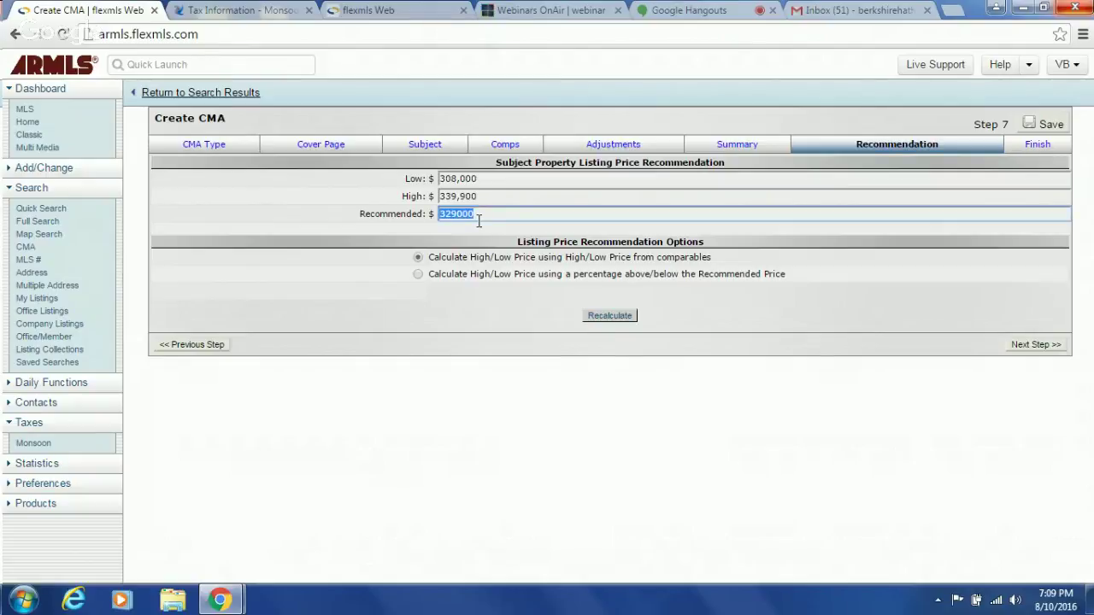
pyautogui.write('328000')
# - On Step 8 Finish, choose PDF output and view the generated CMA report
pyautogui.click(1037, 346)
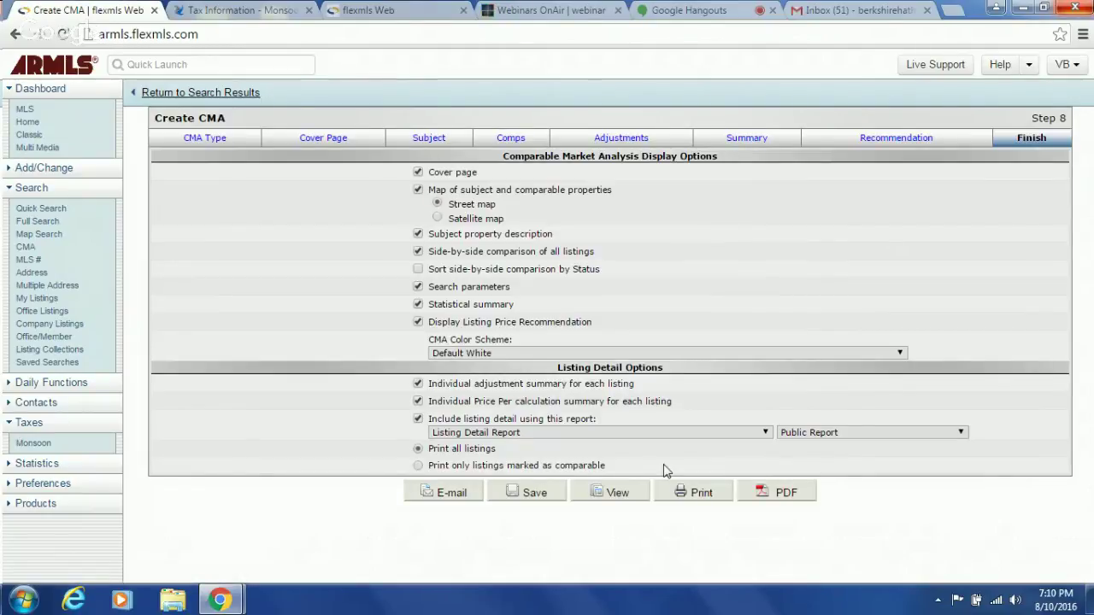
pyautogui.click(783, 501)
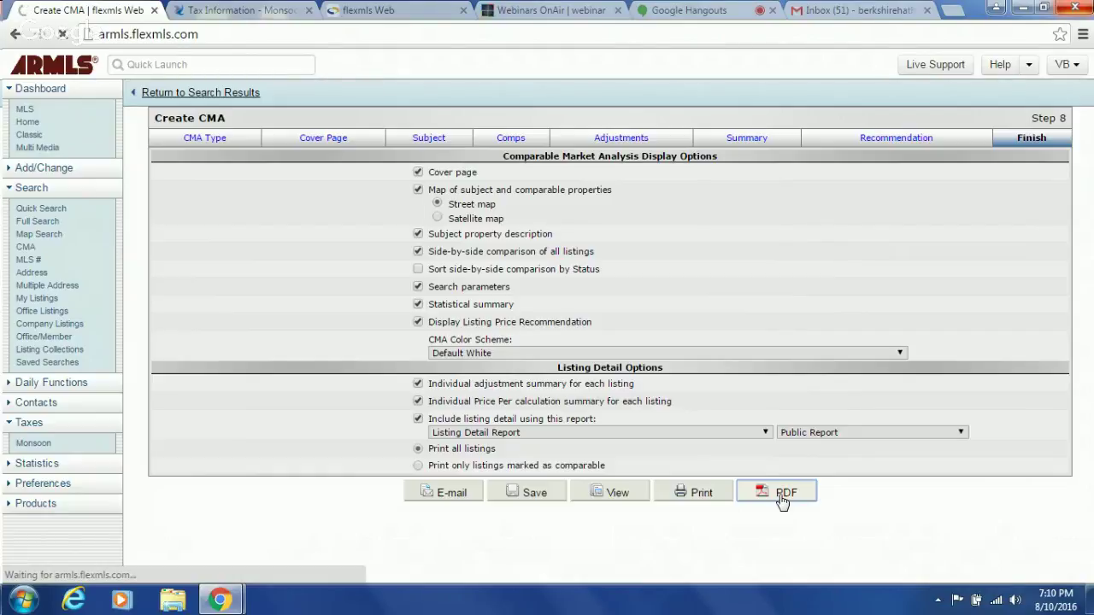
pyautogui.click(618, 494)
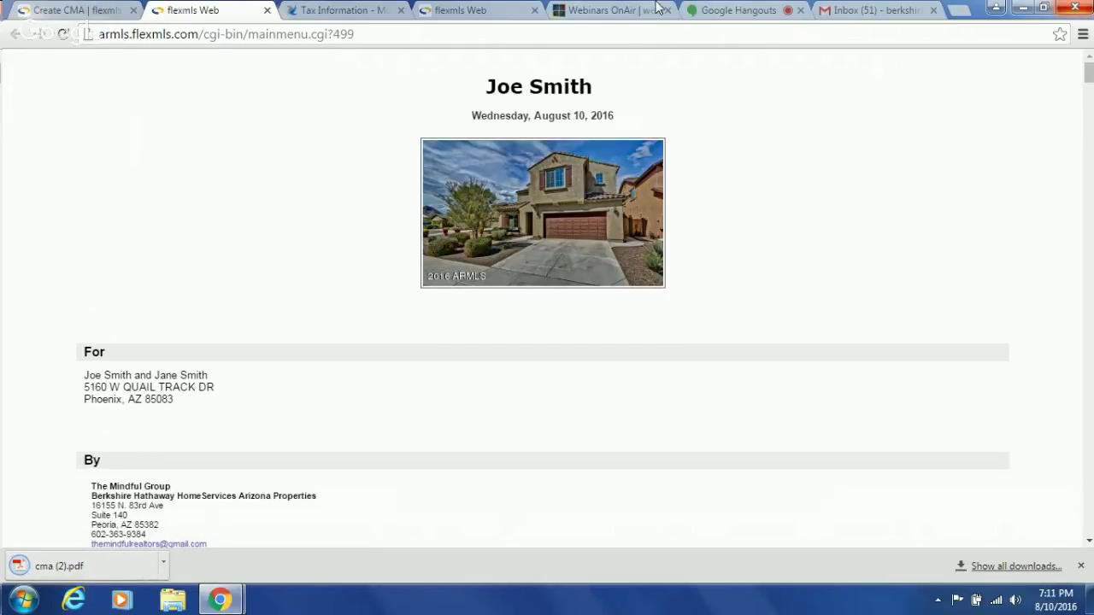
# - Scroll the CMA PDF past the map legend and subject description to the first comparables table
pyautogui.scroll(-3, 542, 90)
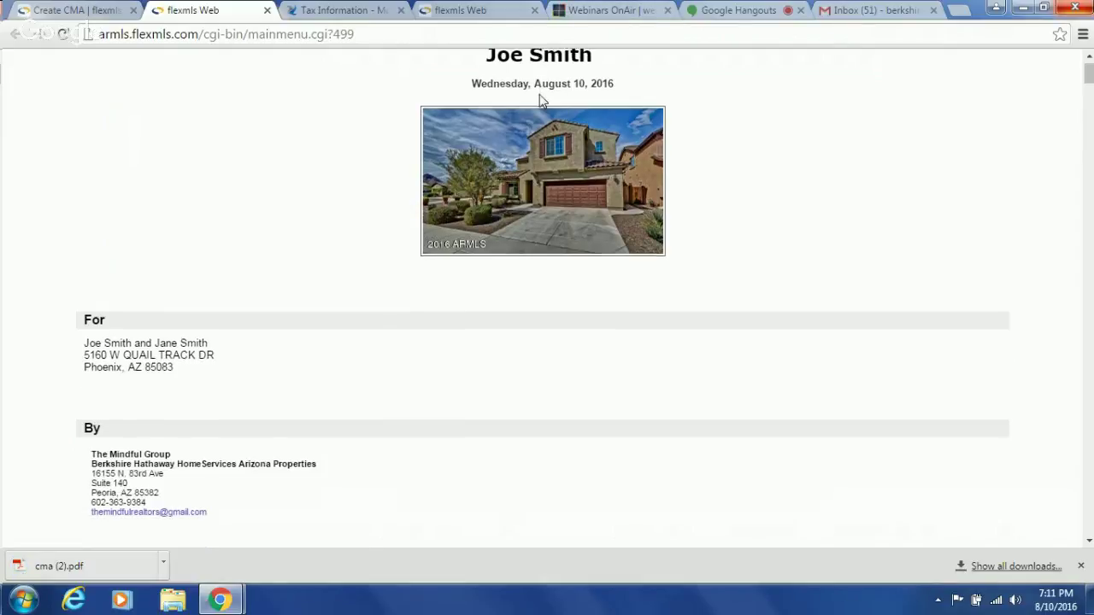
pyautogui.scroll(-4, 539, 100)
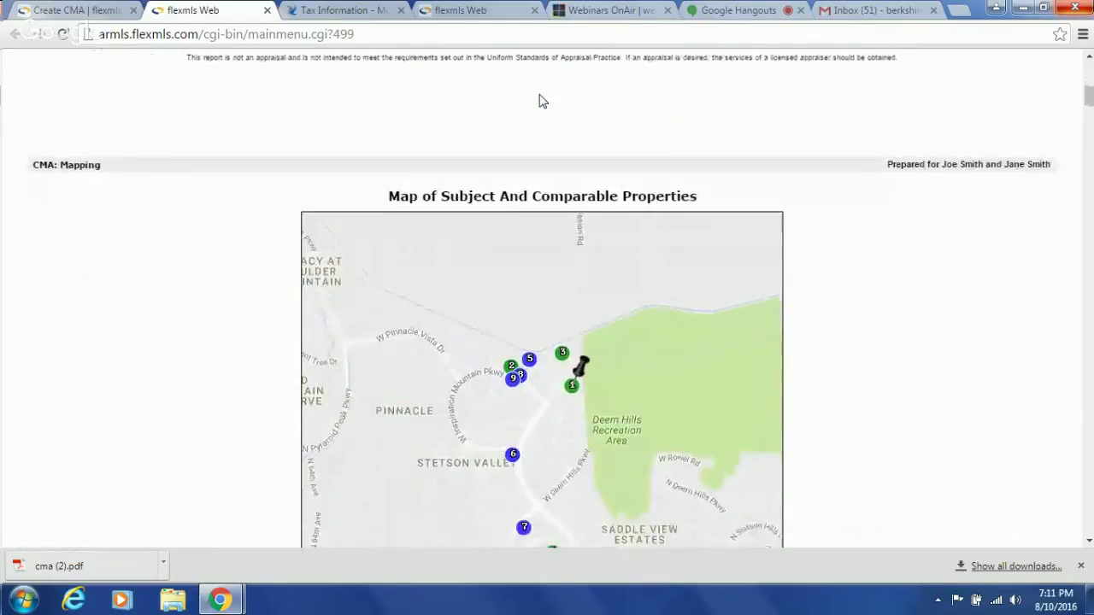
pyautogui.scroll(-1, 539, 101)
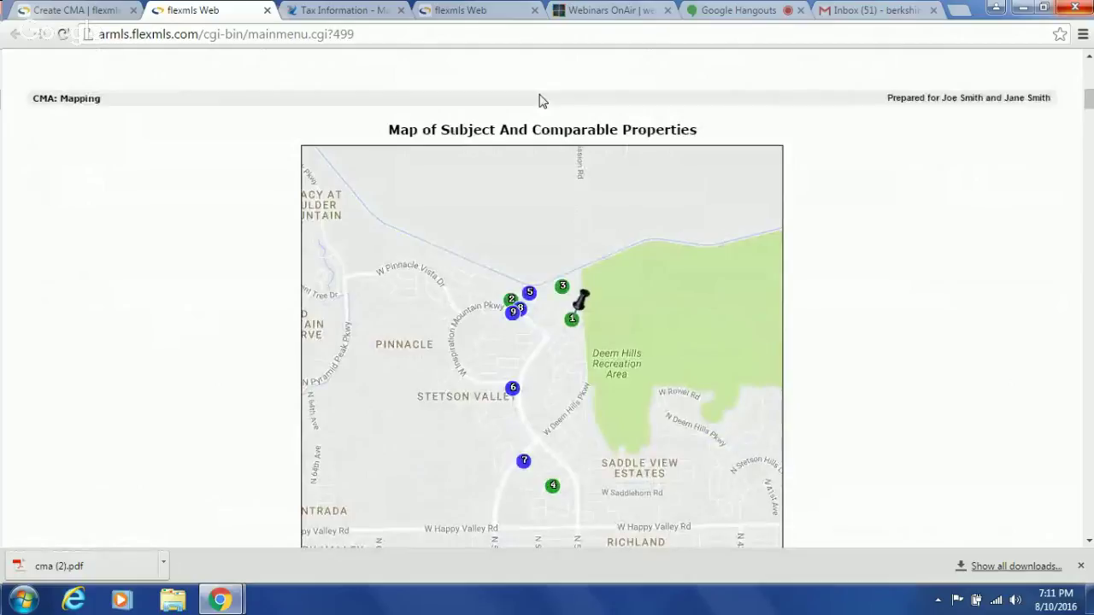
pyautogui.scroll(-1, 539, 101)
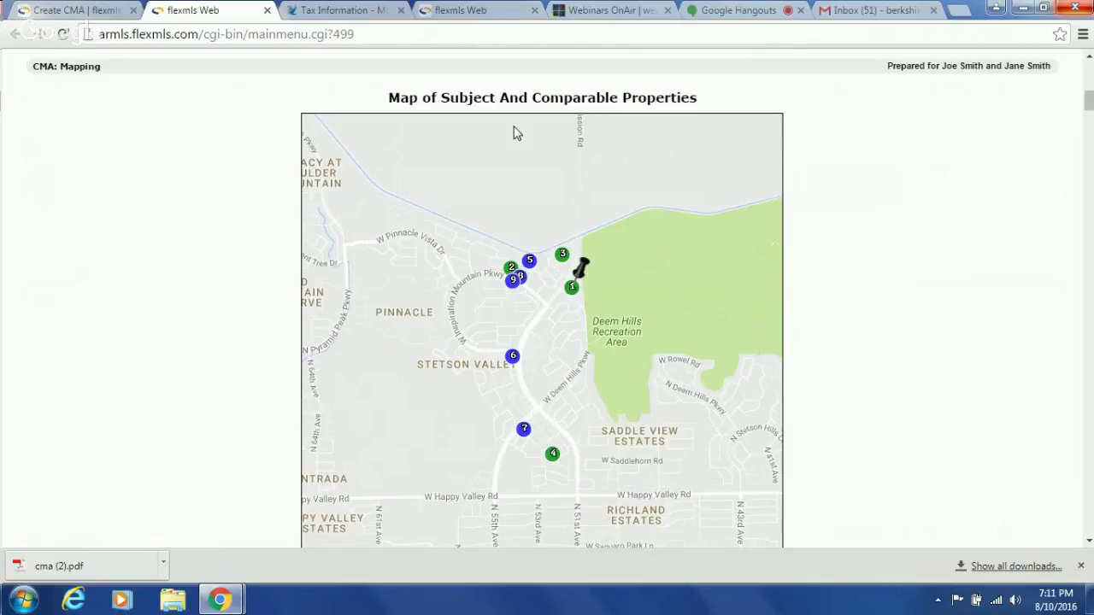
pyautogui.scroll(-3, 515, 133)
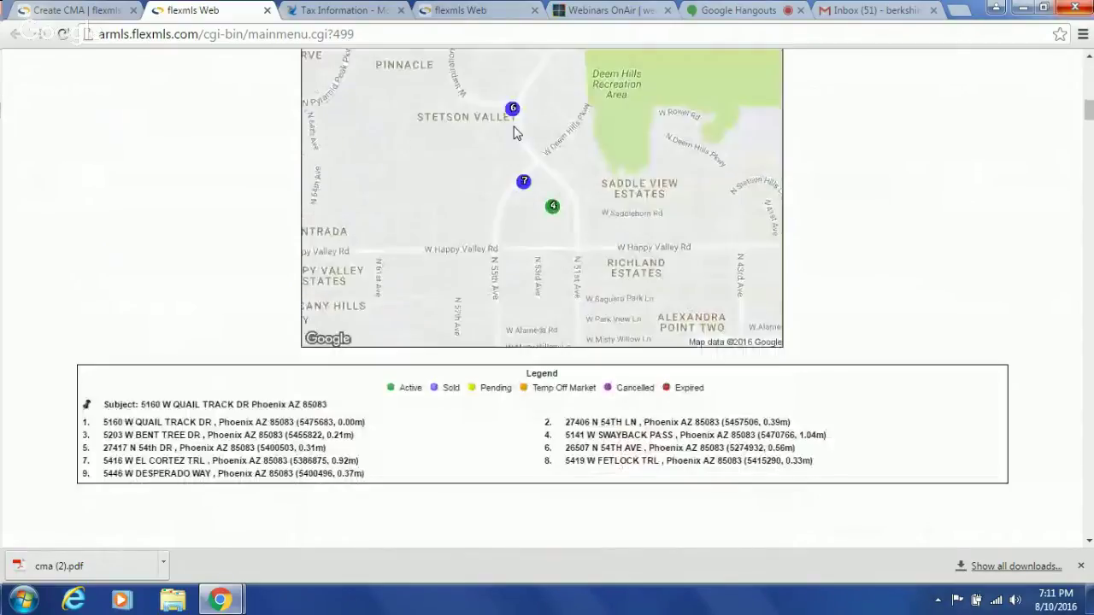
pyautogui.scroll(-3, 516, 132)
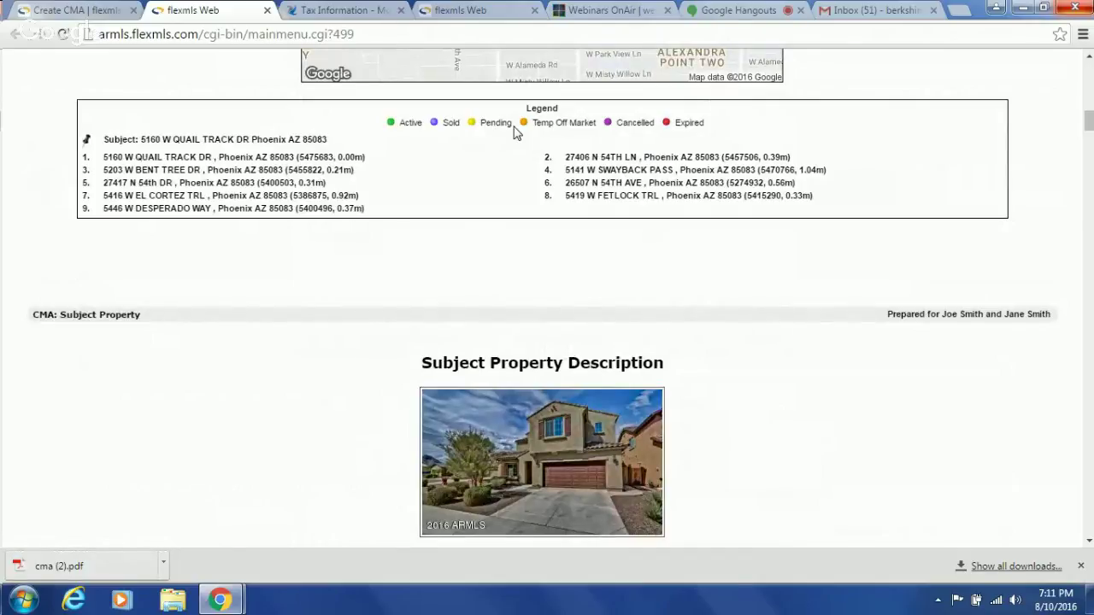
pyautogui.scroll(-4, 515, 133)
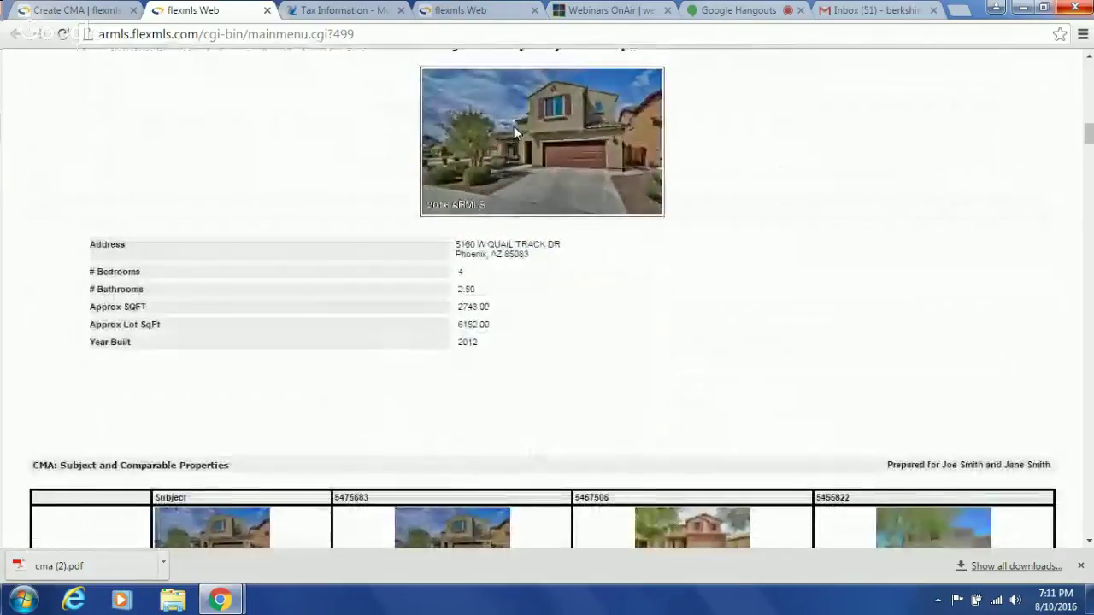
pyautogui.scroll(-4, 514, 125)
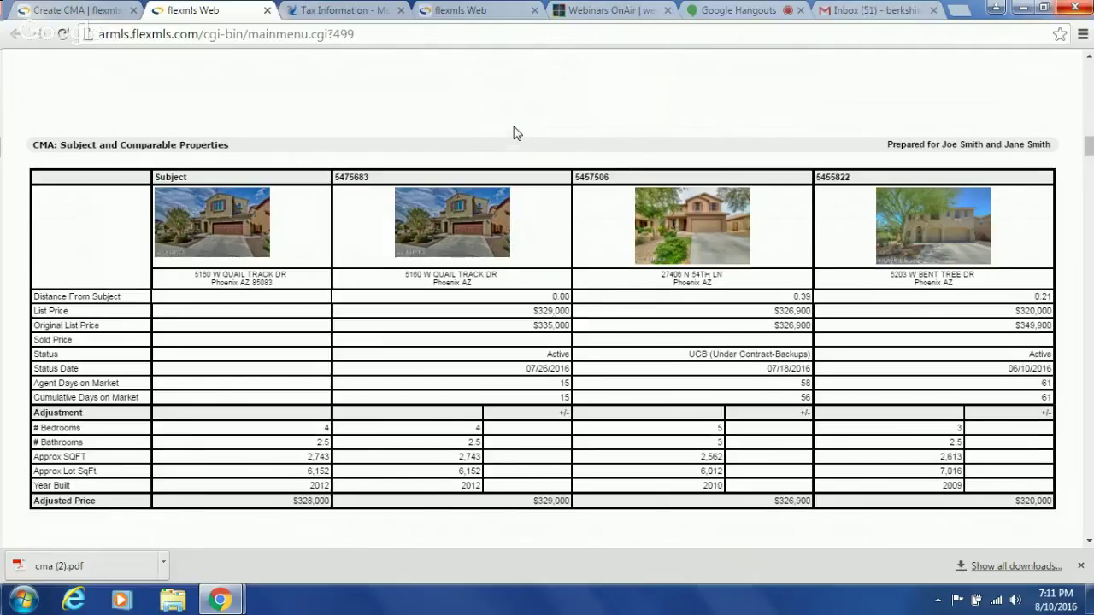
# - Scroll to the second comparables table for listings 5470766, 5400503 and 5274932
pyautogui.scroll(-1, 517, 133)
pyautogui.scroll(-1, 516, 133)
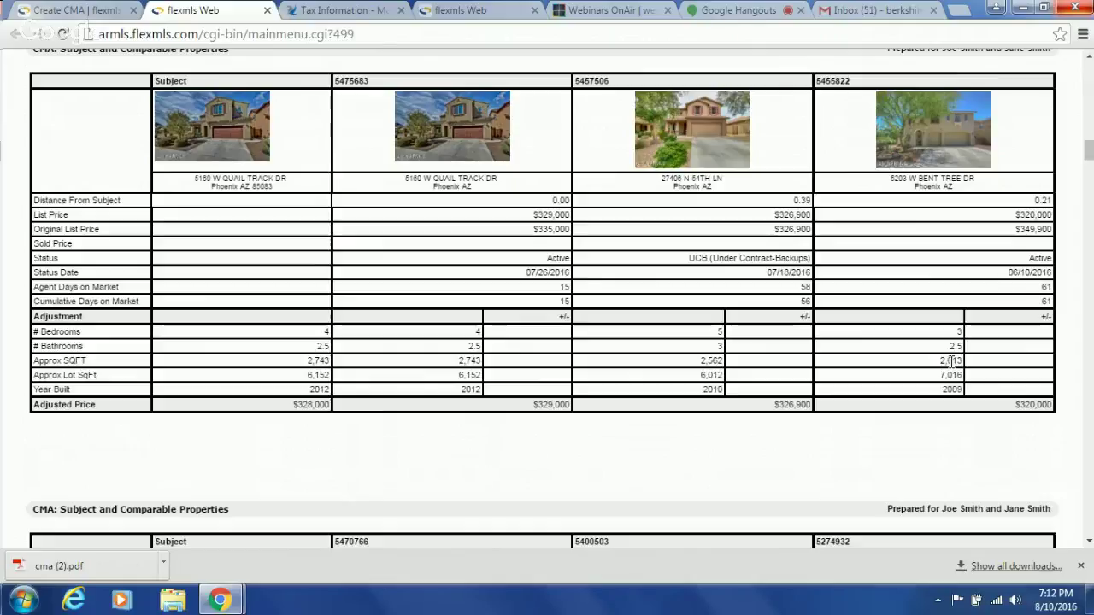
pyautogui.scroll(-1, 953, 361)
pyautogui.scroll(-3, 953, 361)
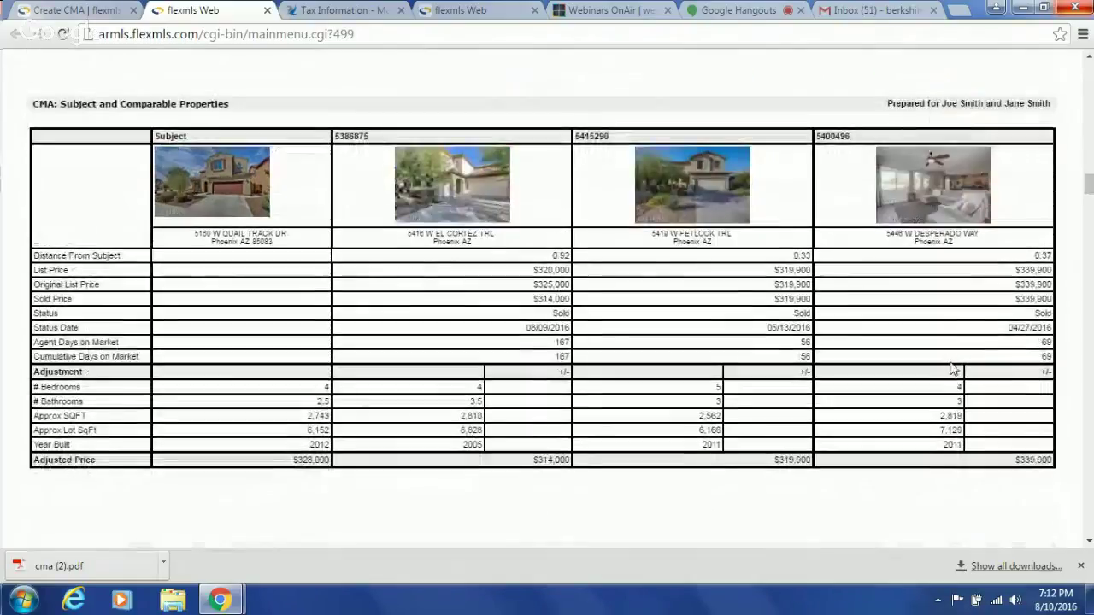
pyautogui.scroll(-3, 954, 368)
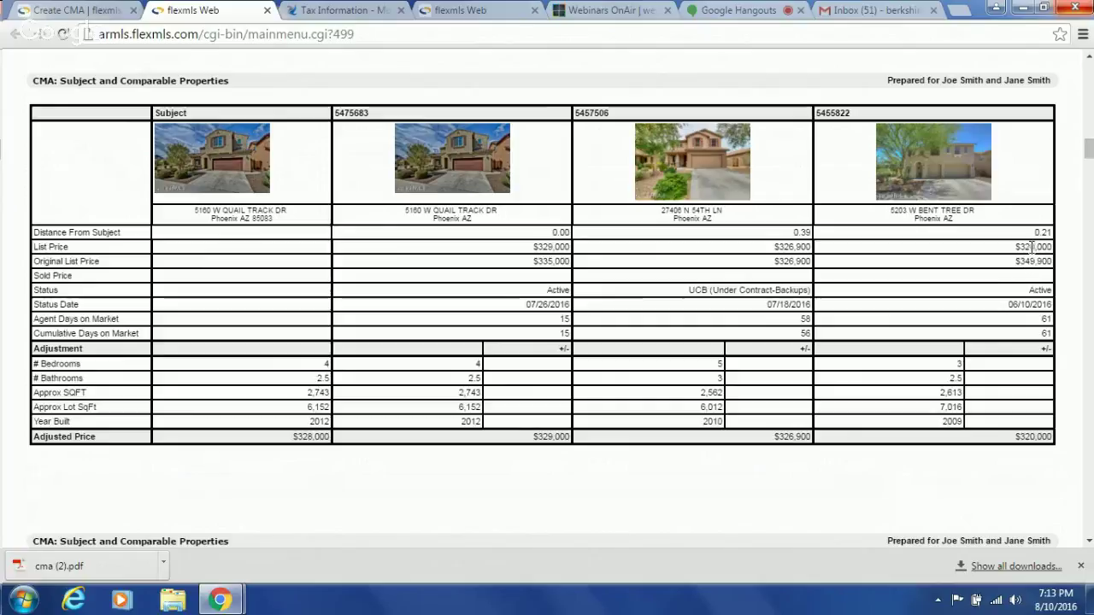
pyautogui.scroll(-5, 992, 278)
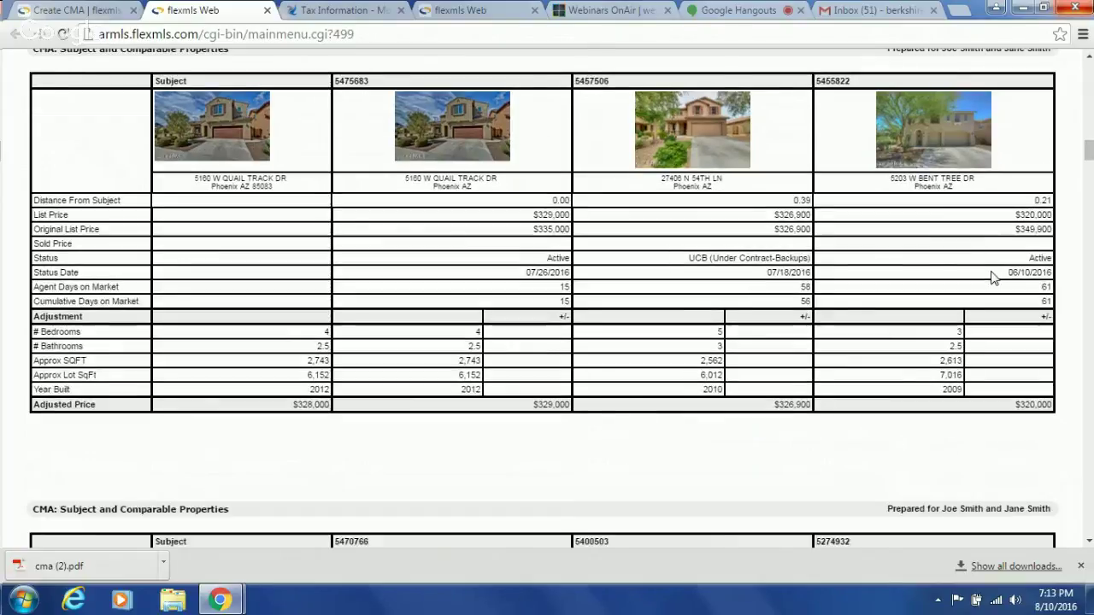
pyautogui.scroll(-1, 992, 278)
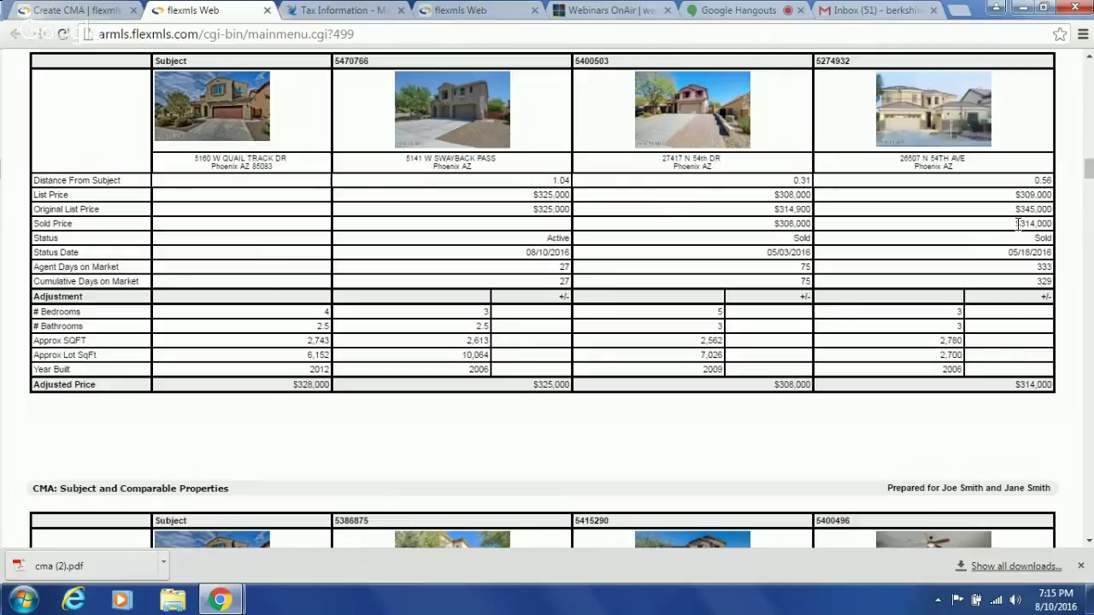
# - Scroll down to the El Cortez, Fetlock and Desperado comparables table adjusted to $314,000, $319,900, $339,900
pyautogui.scroll(-6, 1018, 225)
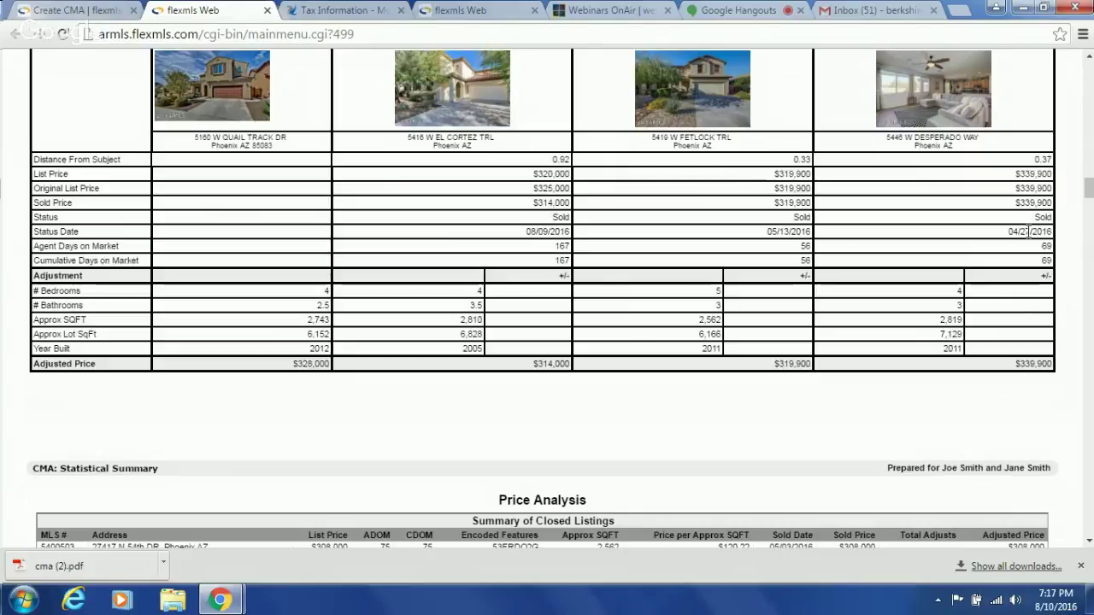
# - Scroll through the remaining comparables to the Price Analysis summary showing the $321,856 overall average
pyautogui.scroll(1, 1028, 231)
pyautogui.scroll(1, 1028, 232)
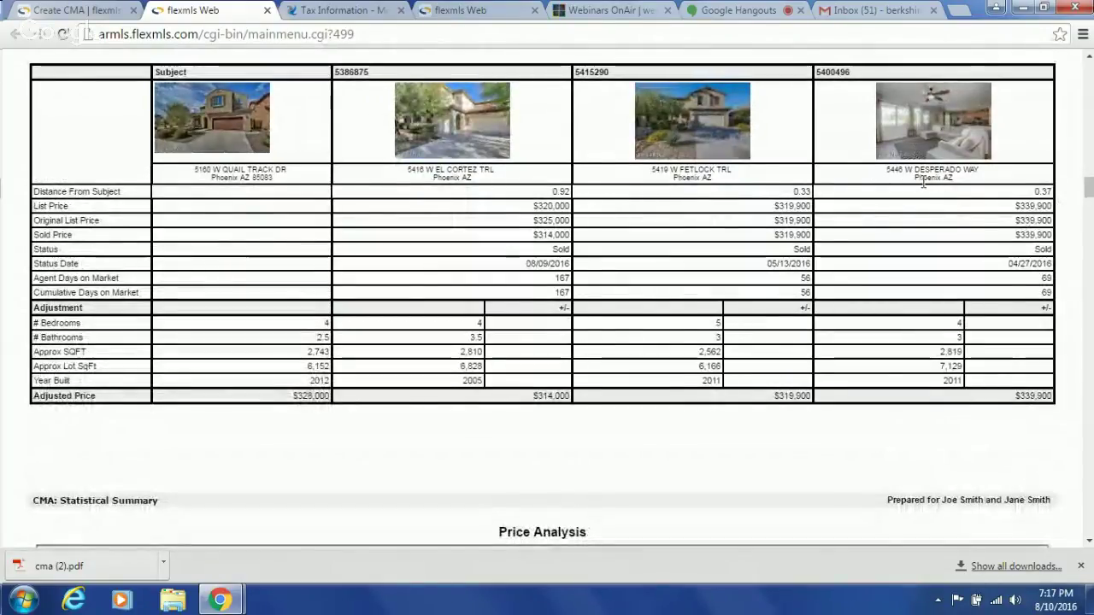
pyautogui.scroll(-1, 924, 185)
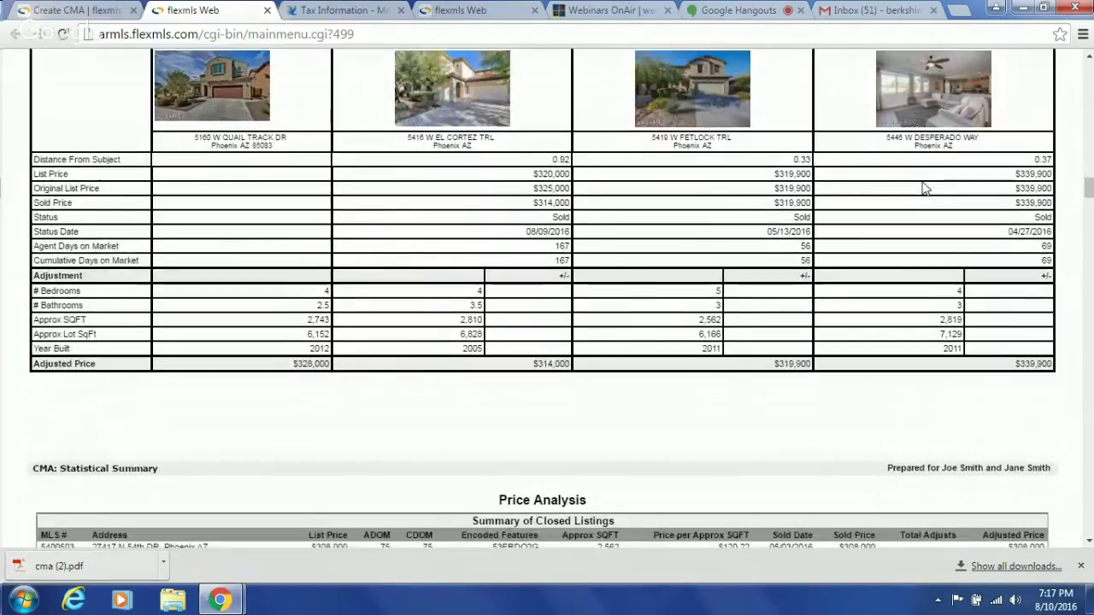
pyautogui.scroll(-20, 925, 186)
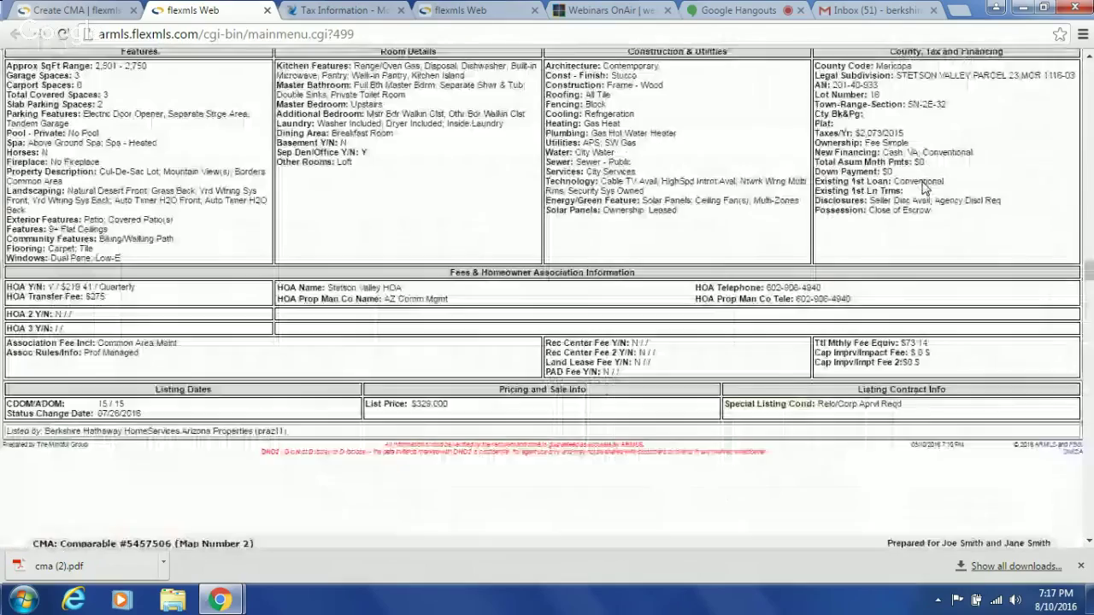
pyautogui.scroll(-20, 924, 186)
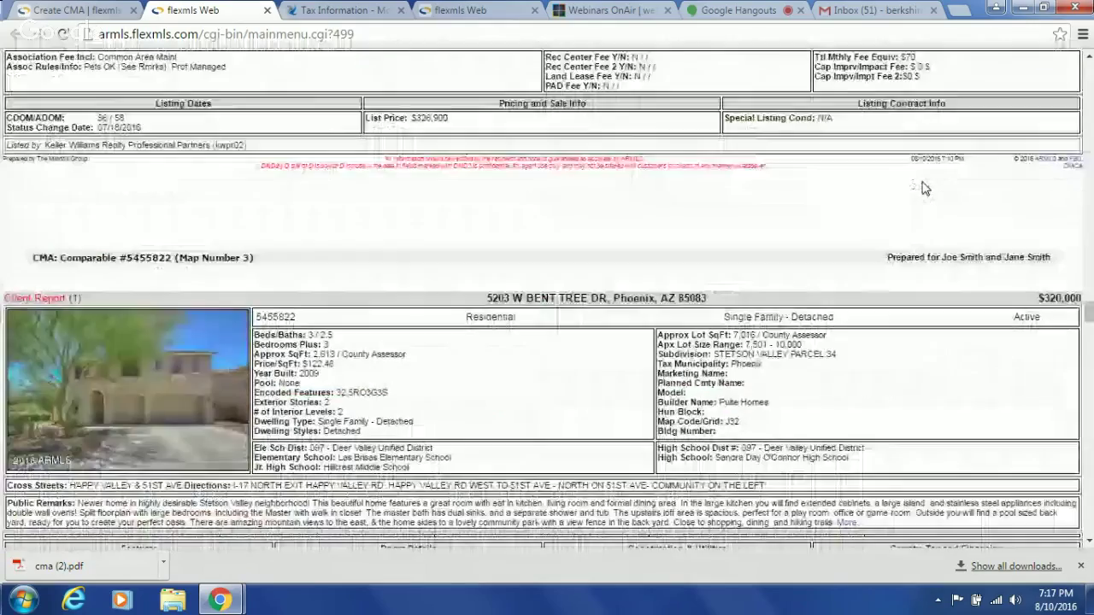
pyautogui.scroll(-20, 924, 185)
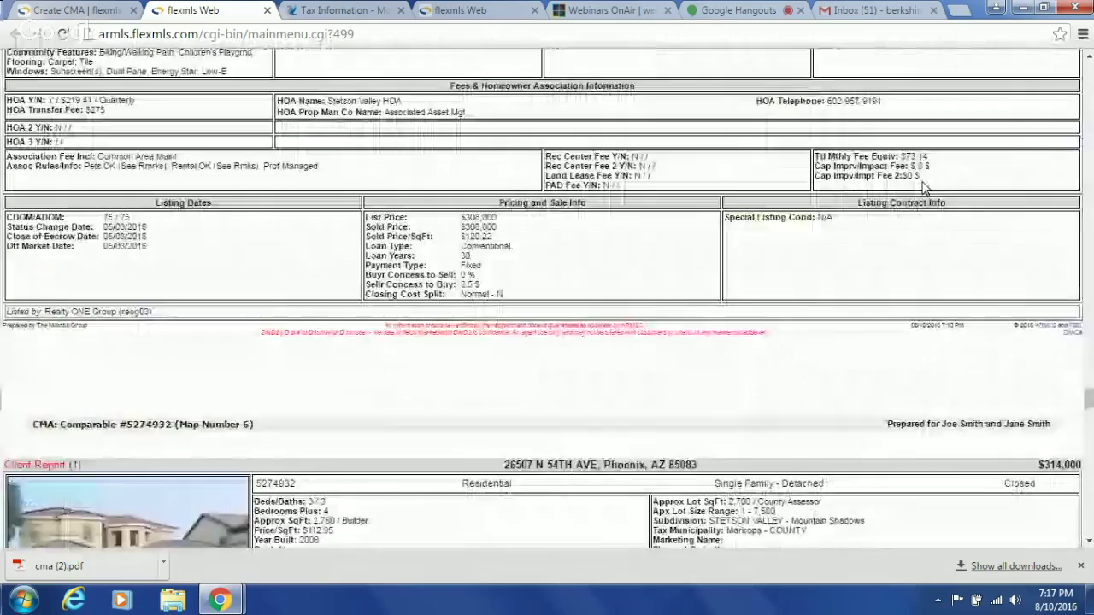
pyautogui.scroll(-20, 924, 186)
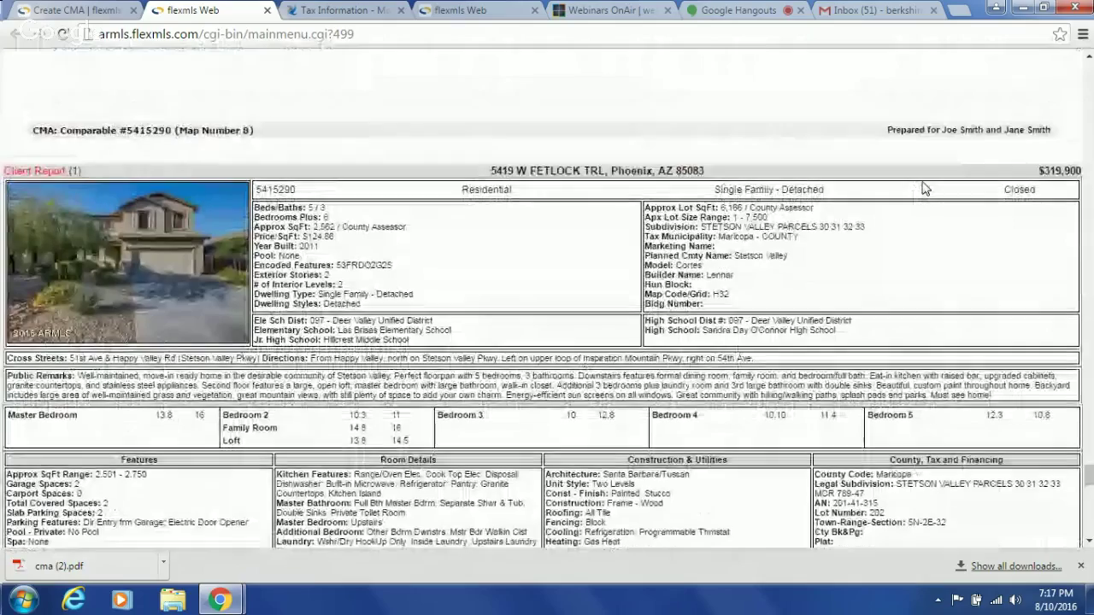
pyautogui.scroll(-10, 924, 188)
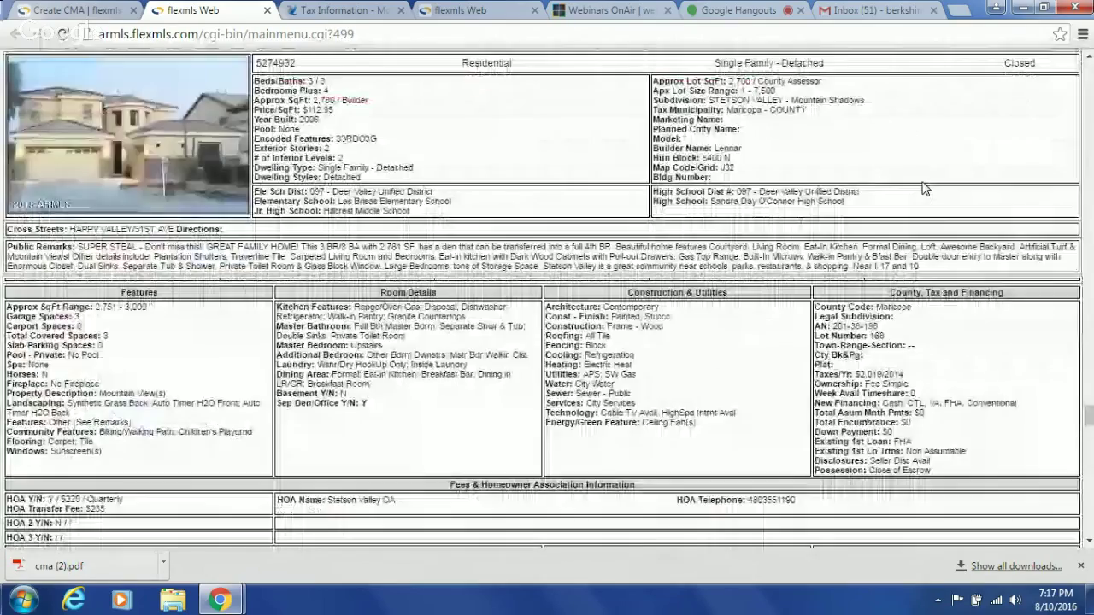
pyautogui.scroll(-15, 923, 188)
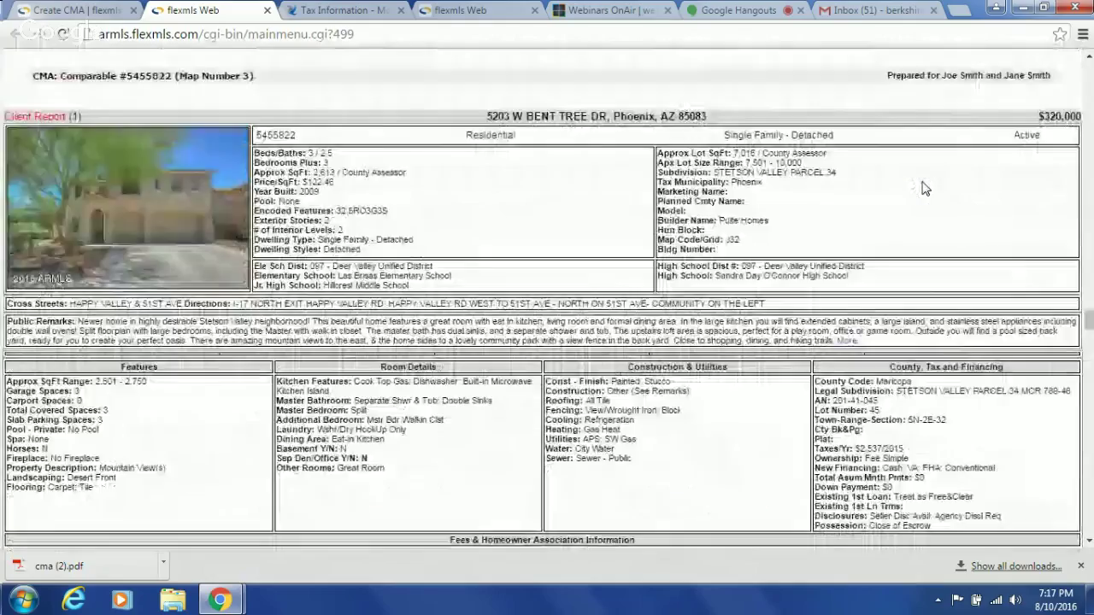
pyautogui.scroll(-15, 923, 188)
pyautogui.scroll(10, 923, 188)
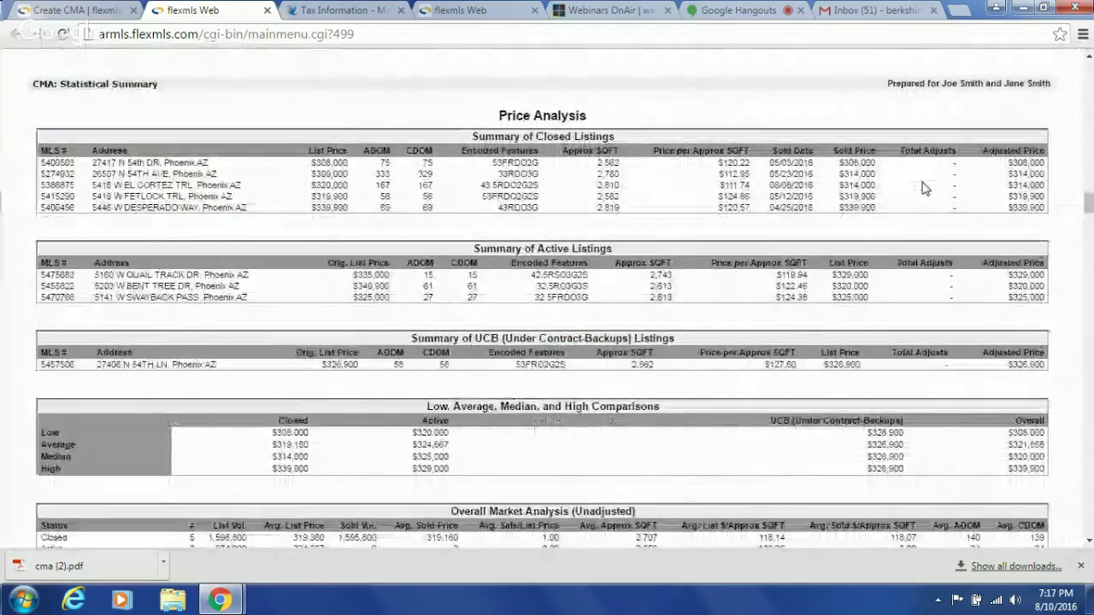
pyautogui.scroll(5, 923, 184)
pyautogui.scroll(-10, 923, 188)
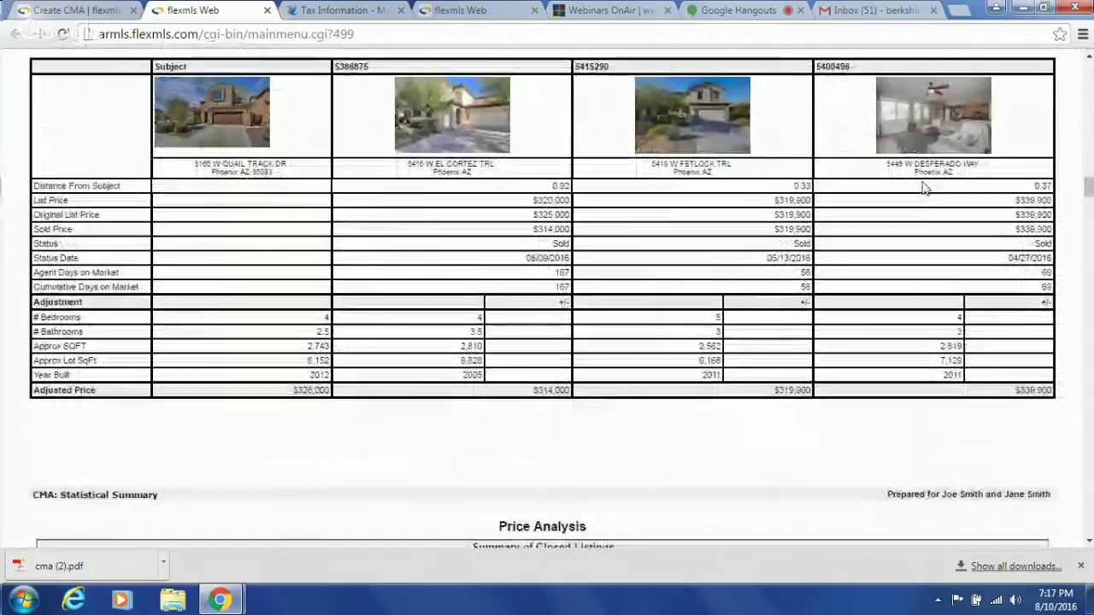
pyautogui.scroll(1, 924, 188)
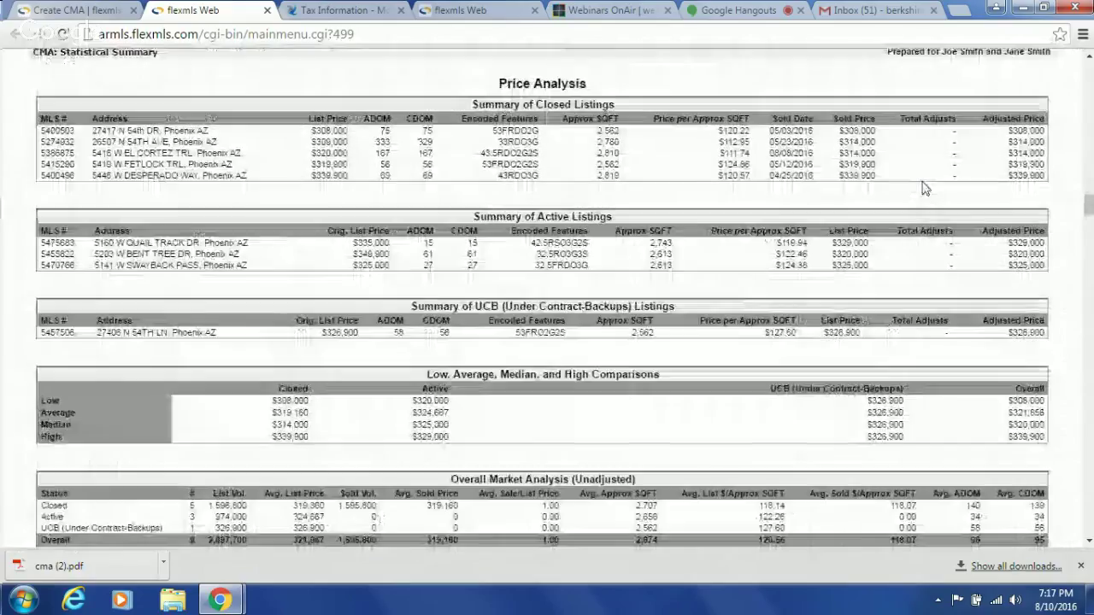
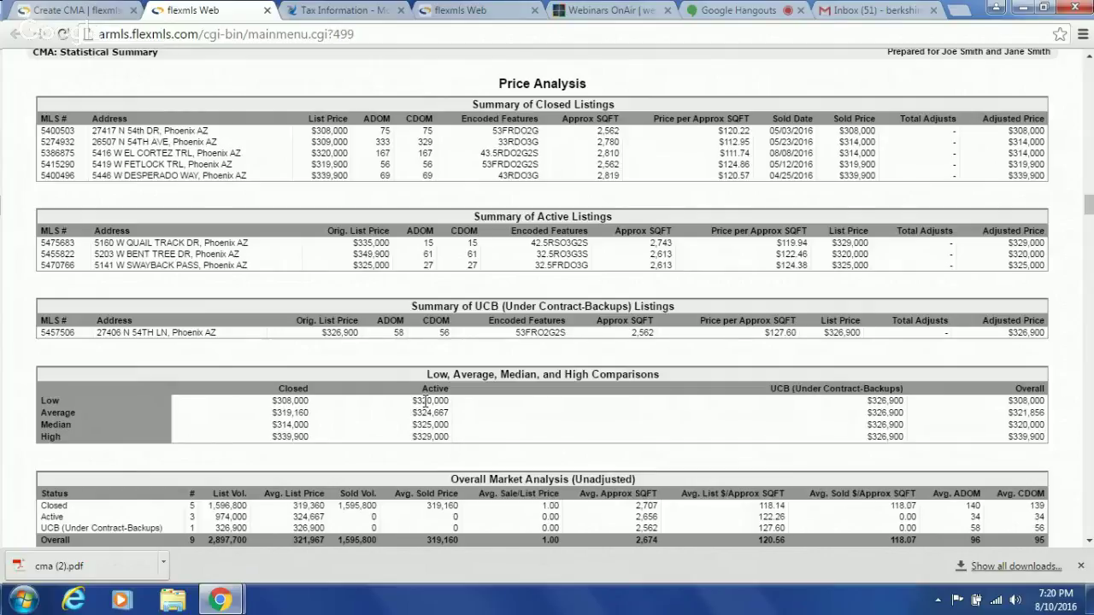
# - Scroll the current page, then revisit the Create CMA options and the parcel's tax information
pyautogui.scroll(2, 426, 400)
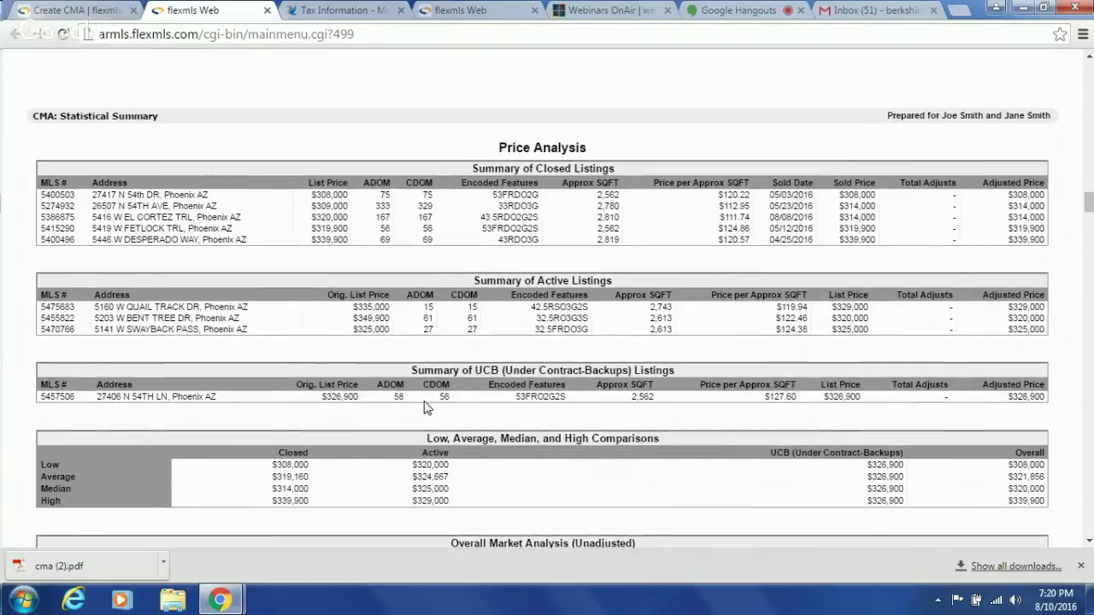
pyautogui.scroll(6, 426, 407)
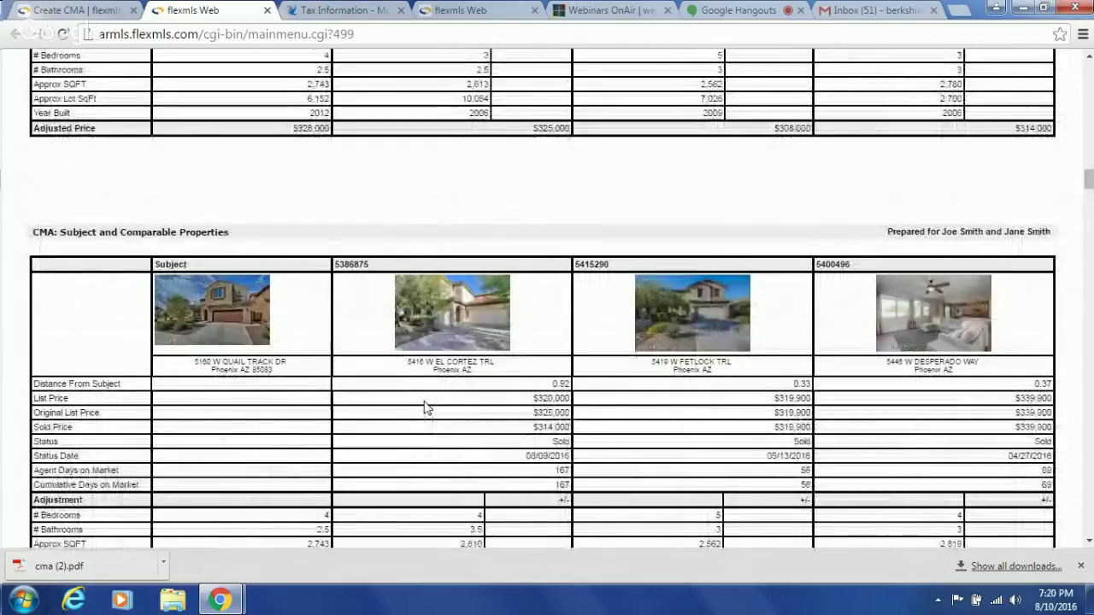
pyautogui.scroll(1, 426, 407)
pyautogui.scroll(5, 425, 408)
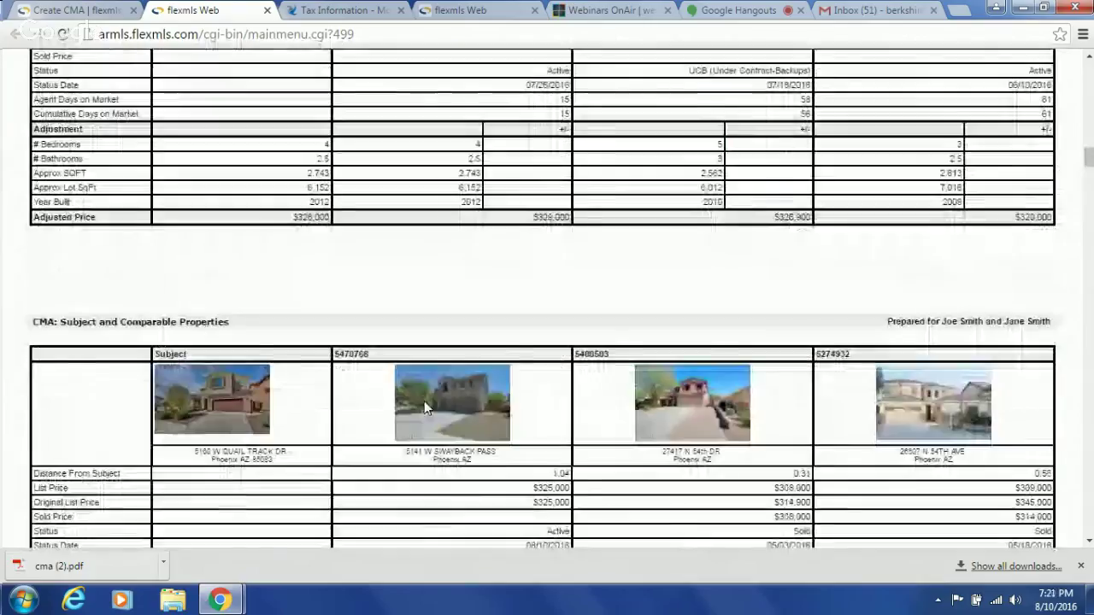
pyautogui.scroll(2, 425, 408)
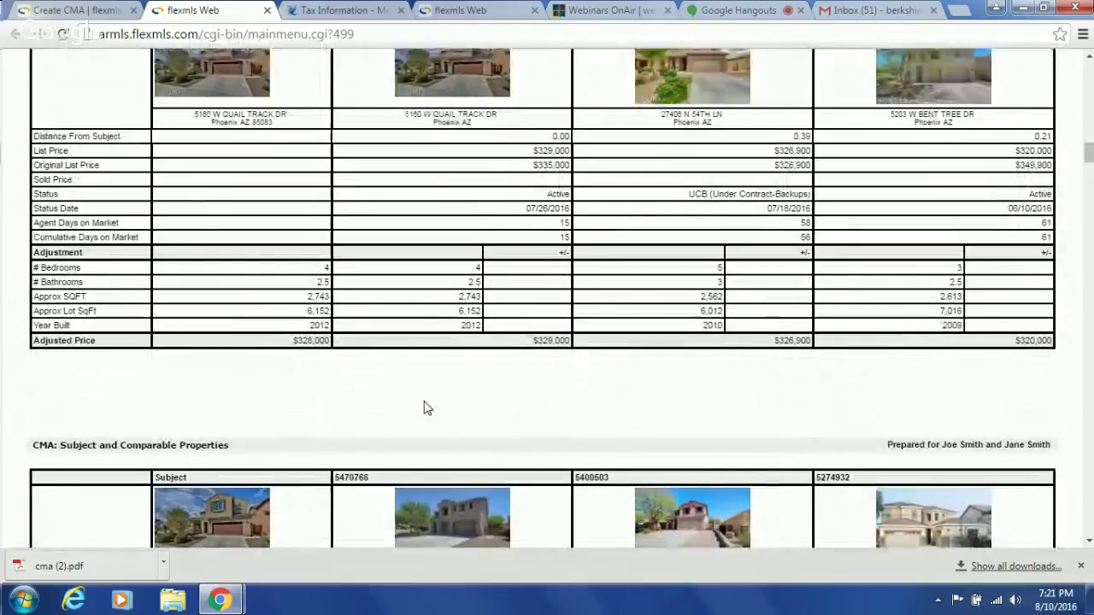
pyautogui.scroll(-6, 428, 408)
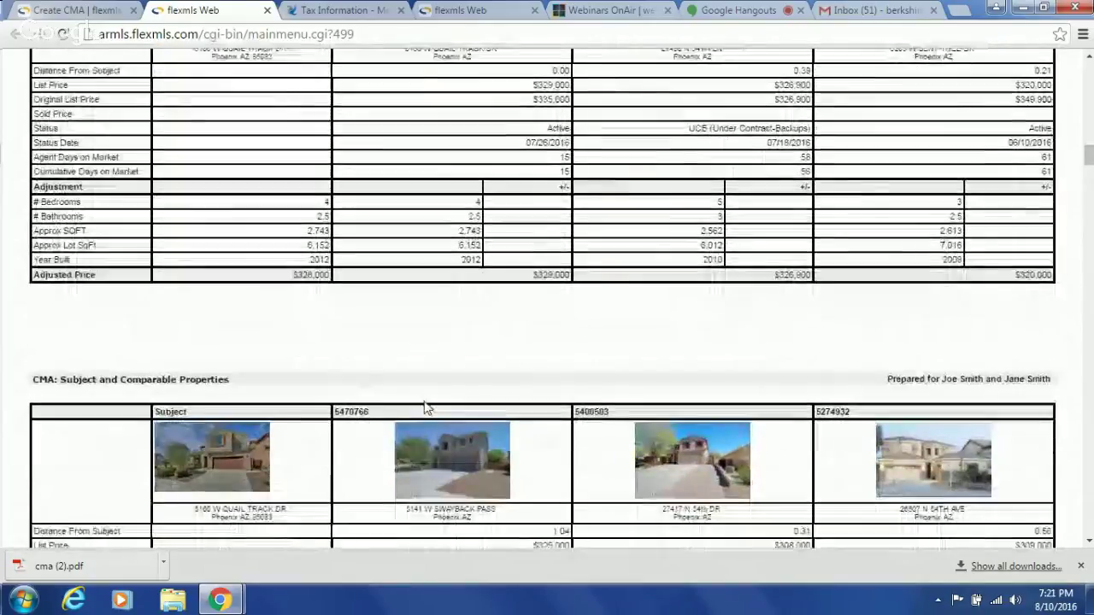
pyautogui.scroll(-10, 428, 408)
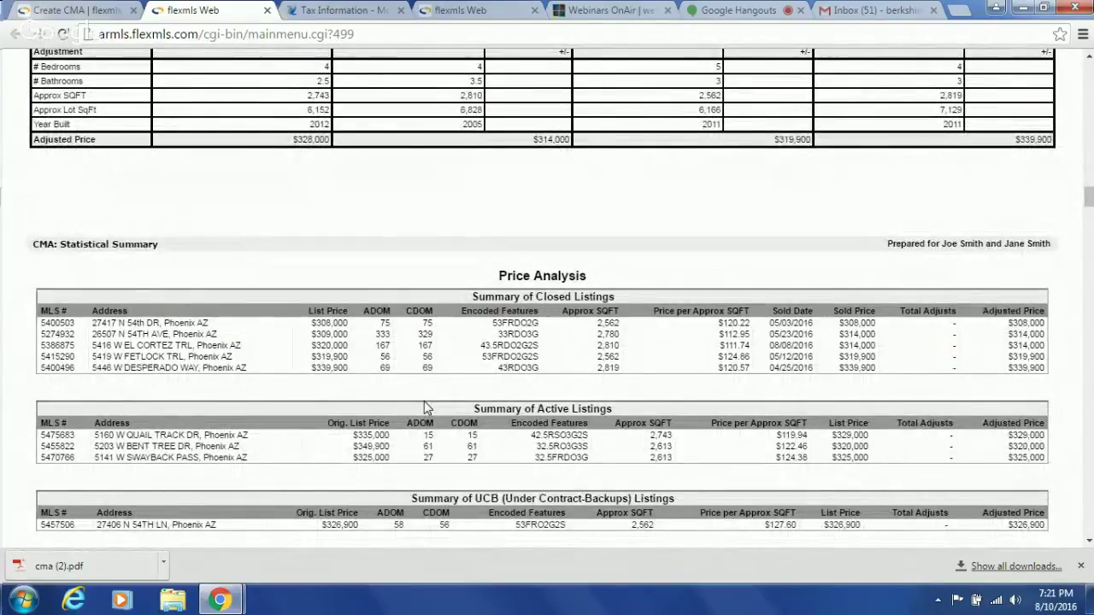
pyautogui.scroll(1, 424, 401)
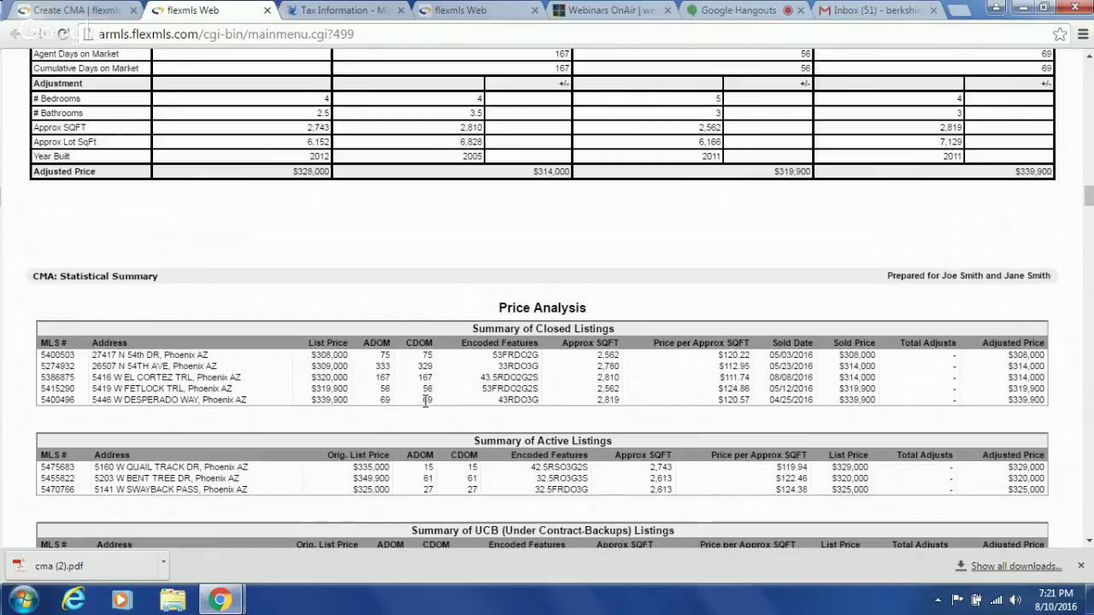
pyautogui.scroll(-5, 425, 401)
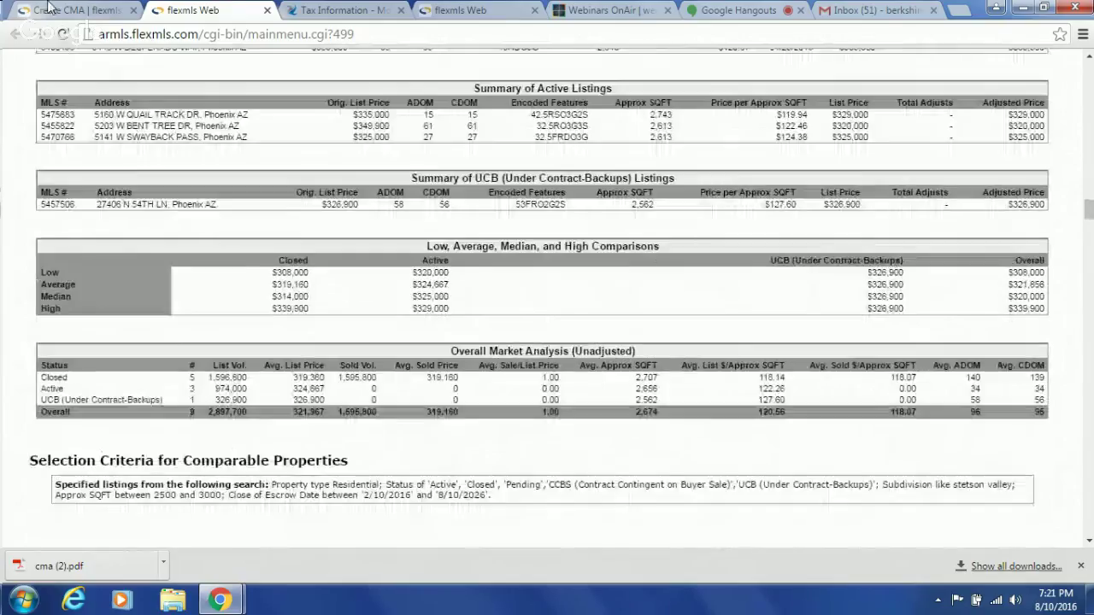
pyautogui.click(60, 8)
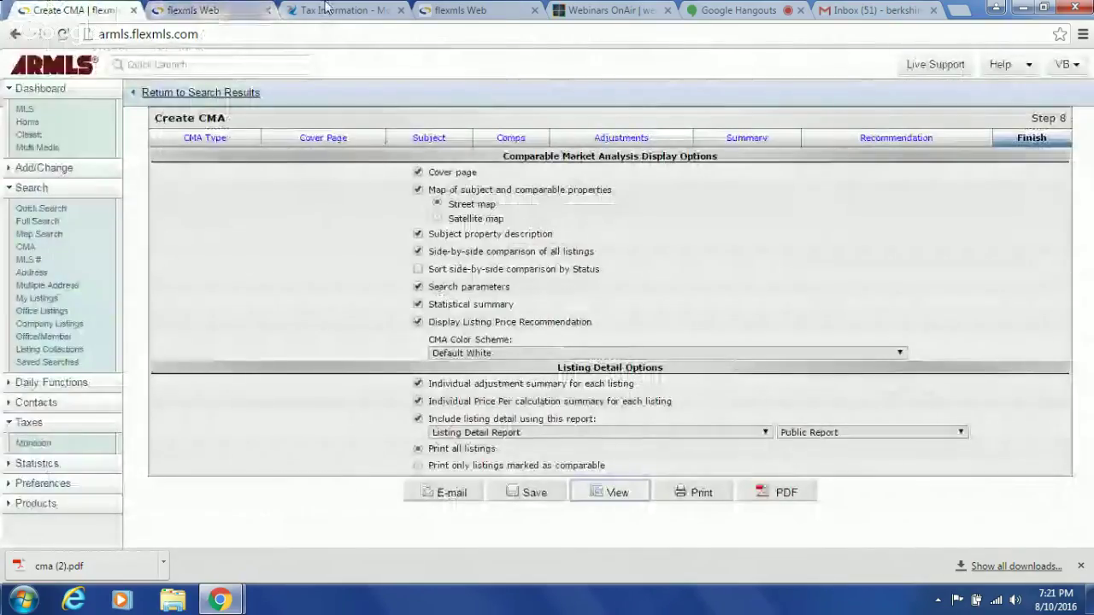
pyautogui.click(338, 10)
pyautogui.click(476, 11)
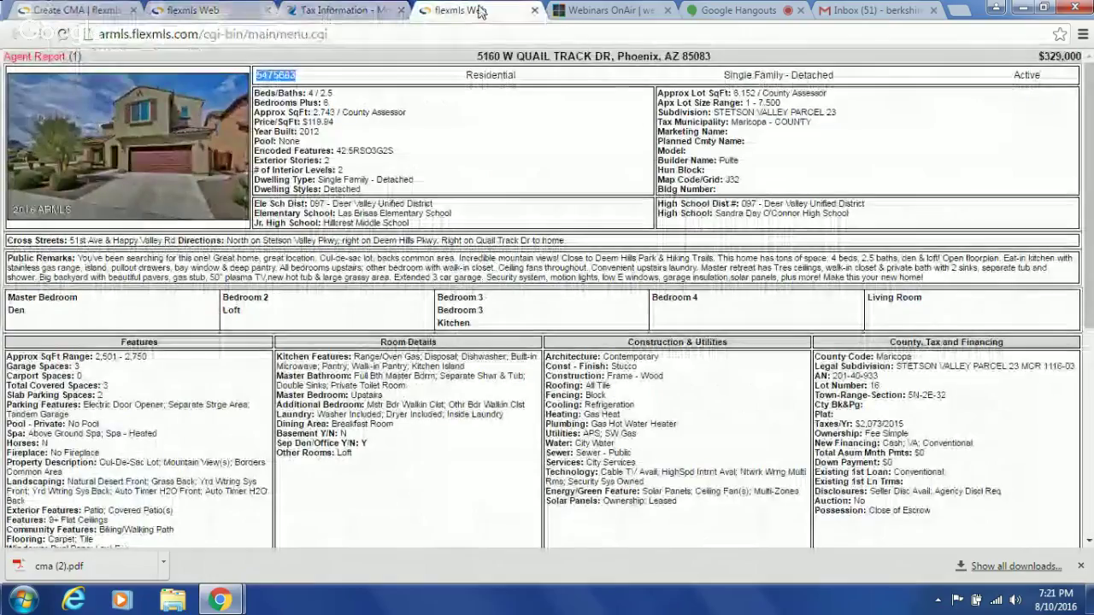
pyautogui.click(588, 11)
pyautogui.click(743, 10)
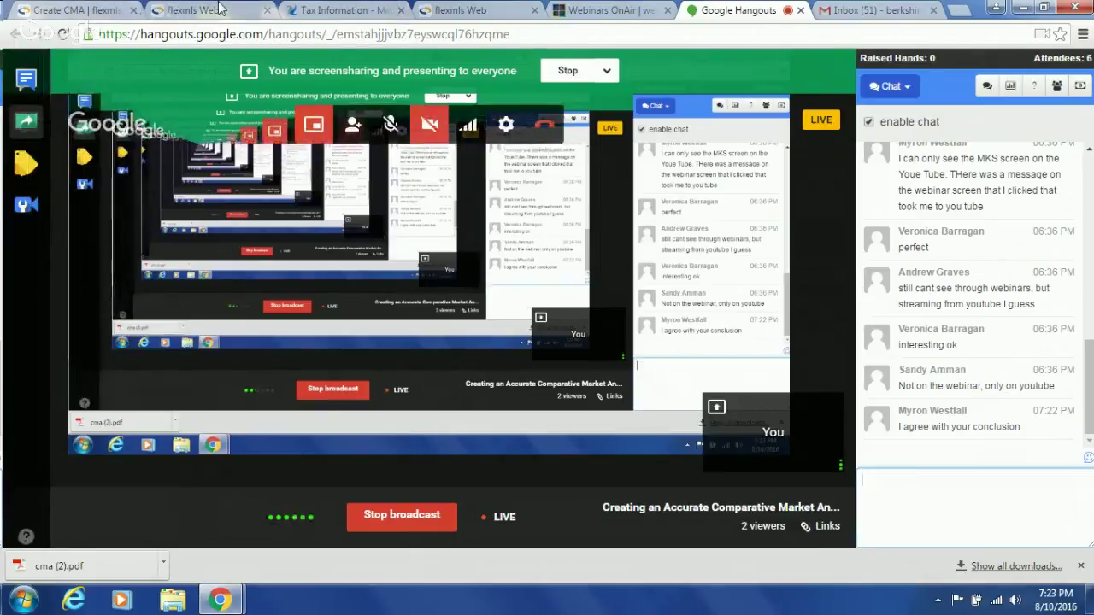
pyautogui.click(466, 9)
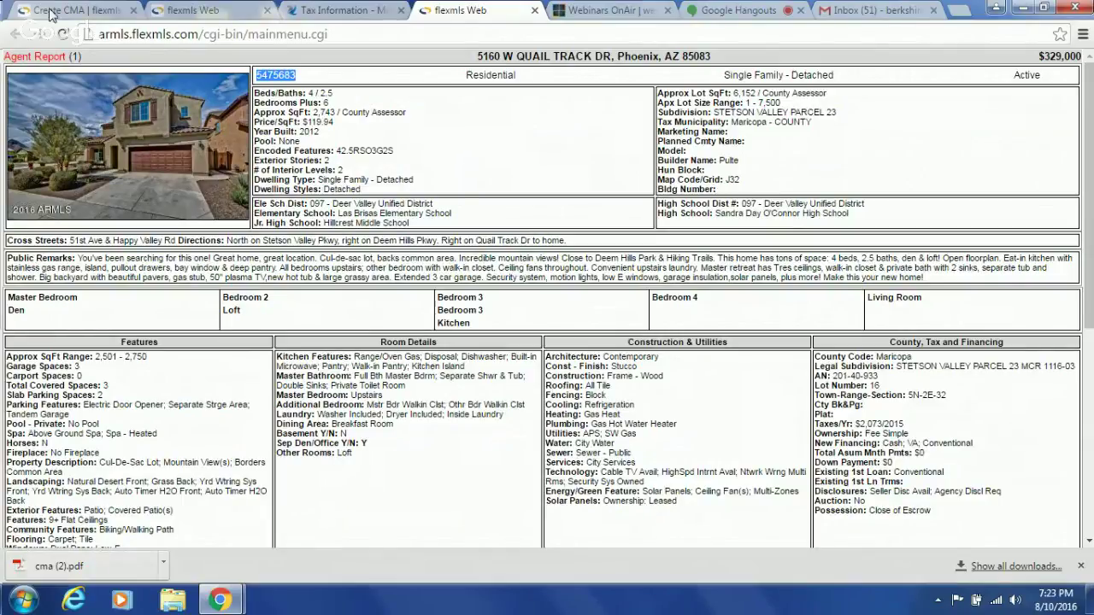
# - Show the Google Hangouts screenshare and chat panel with the viewers' questions
pyautogui.click(755, 14)
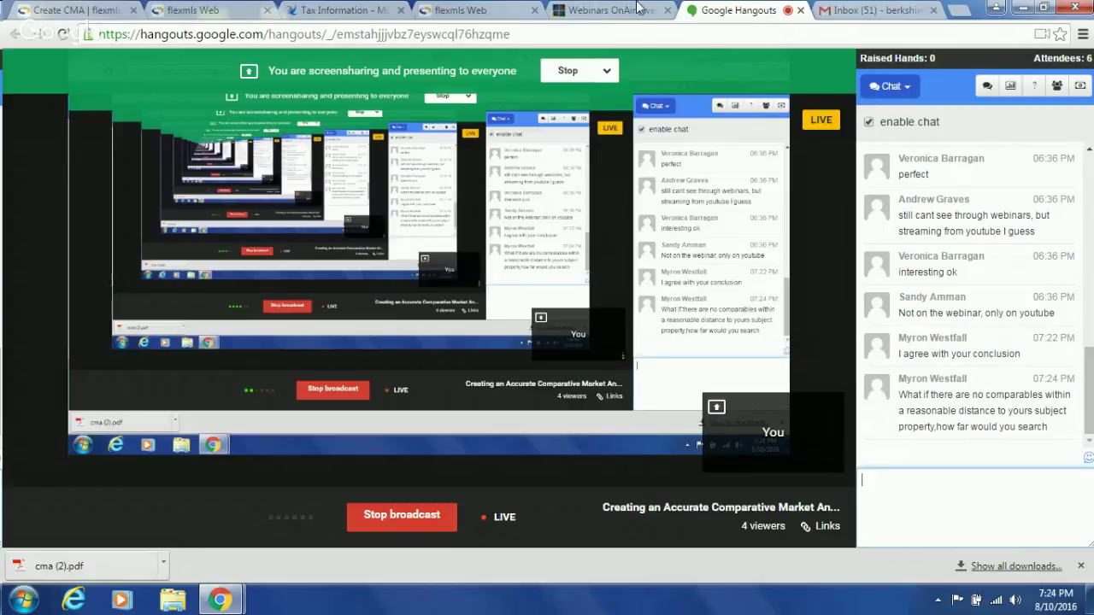
pyautogui.click(369, 10)
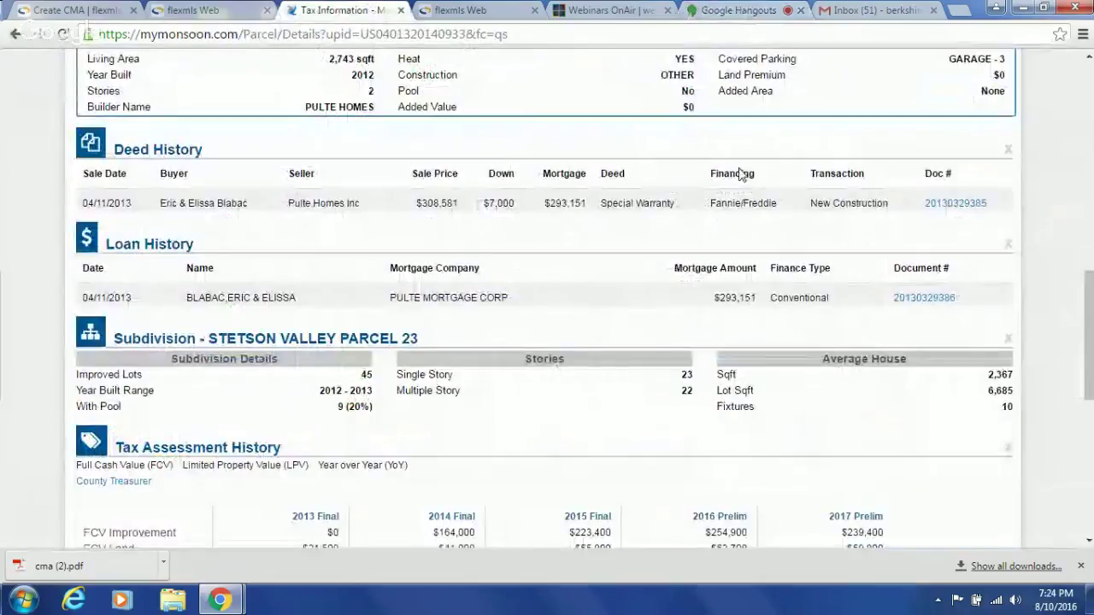
pyautogui.scroll(8, 1024, 150)
pyautogui.scroll(2, 1021, 144)
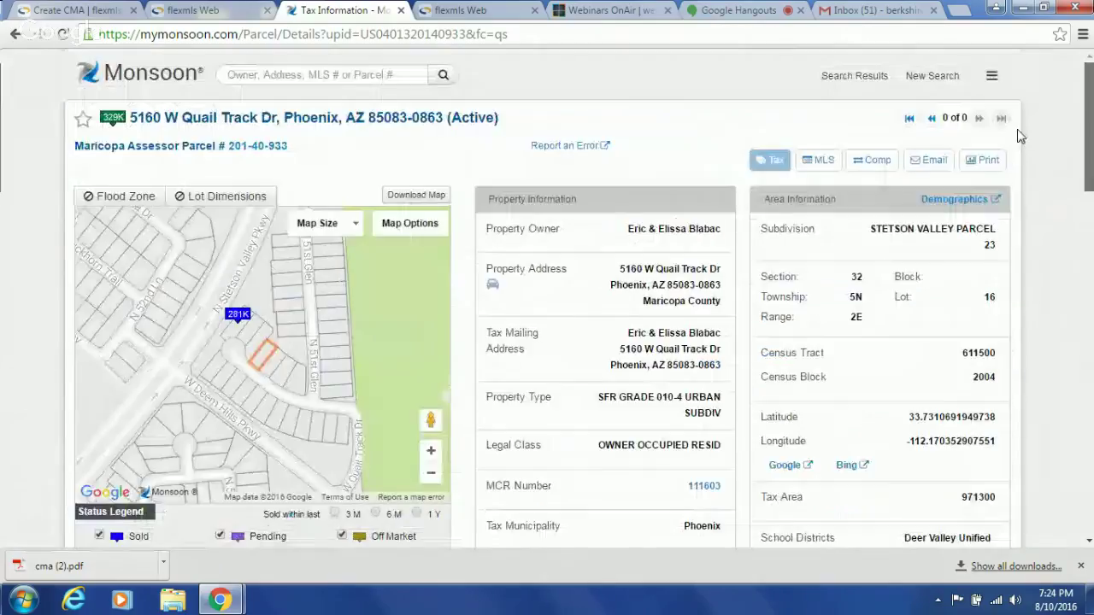
pyautogui.scroll(-2, 1026, 169)
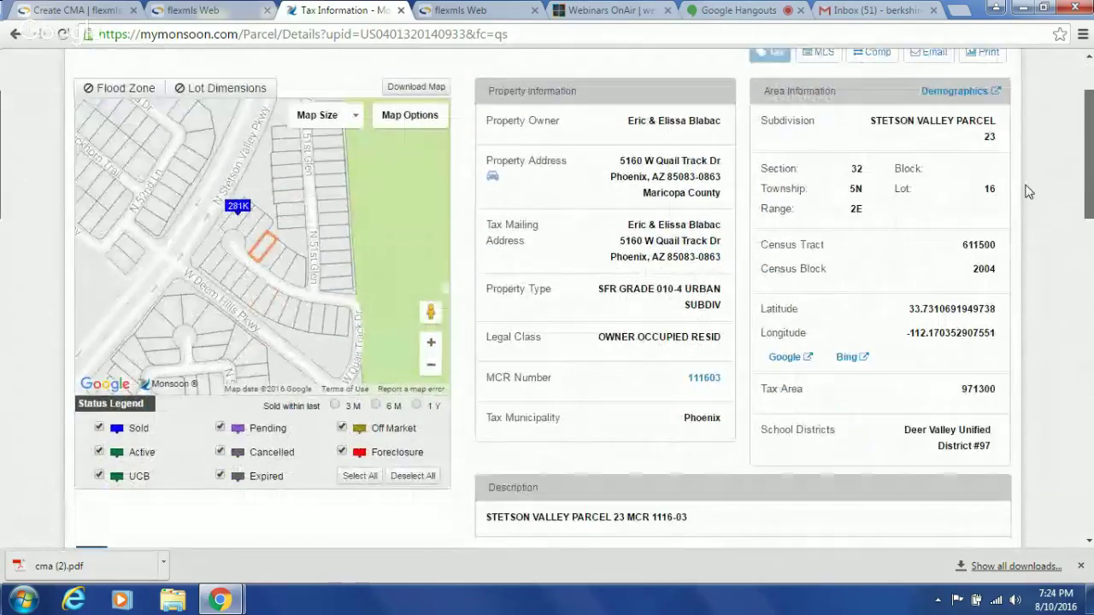
pyautogui.moveTo(245, 301)
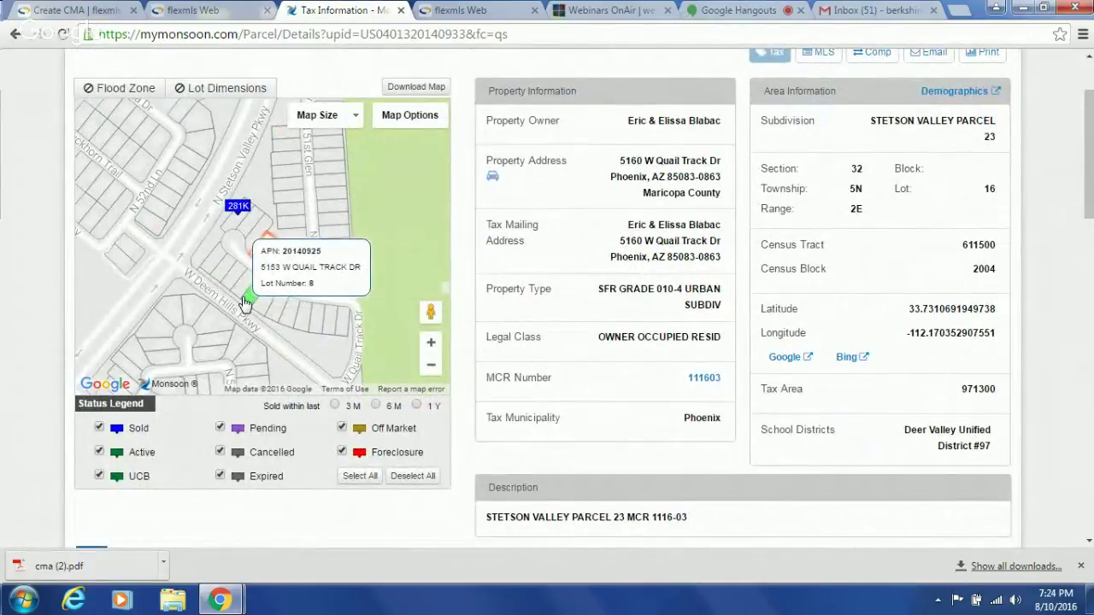
# - Revisit the CMA finish step, report summary, listing report and tax record, then return to the broadcast chat
pyautogui.click(56, 9)
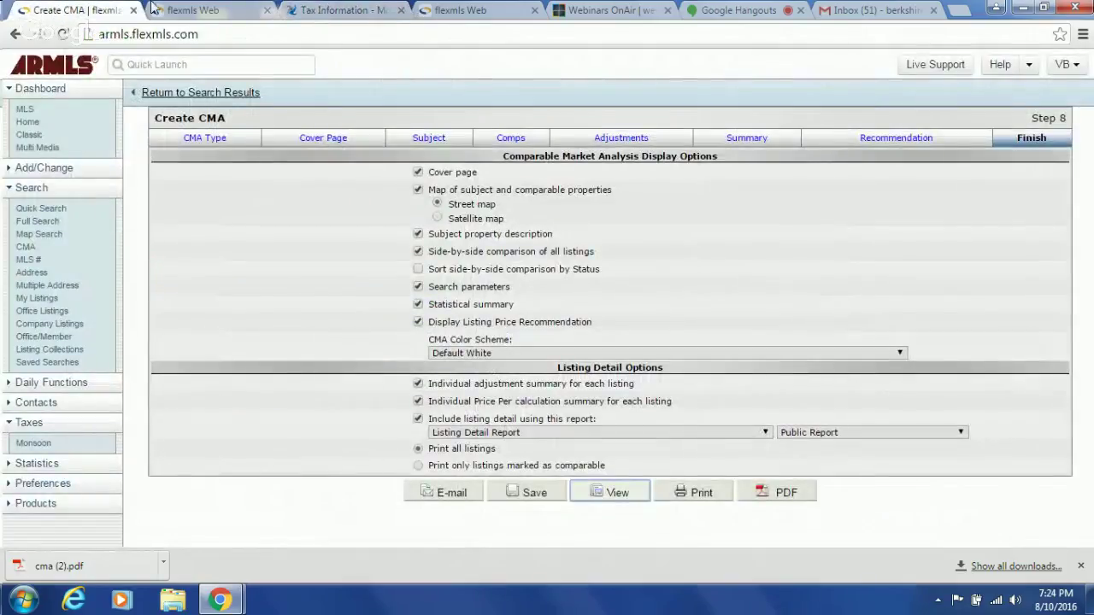
pyautogui.click(186, 7)
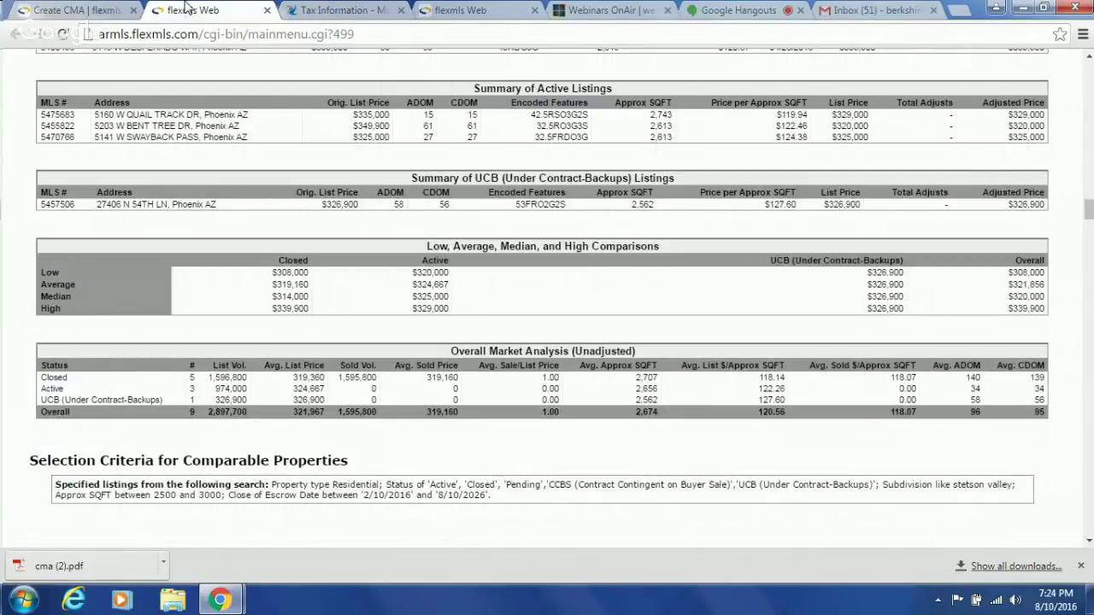
pyautogui.click(466, 10)
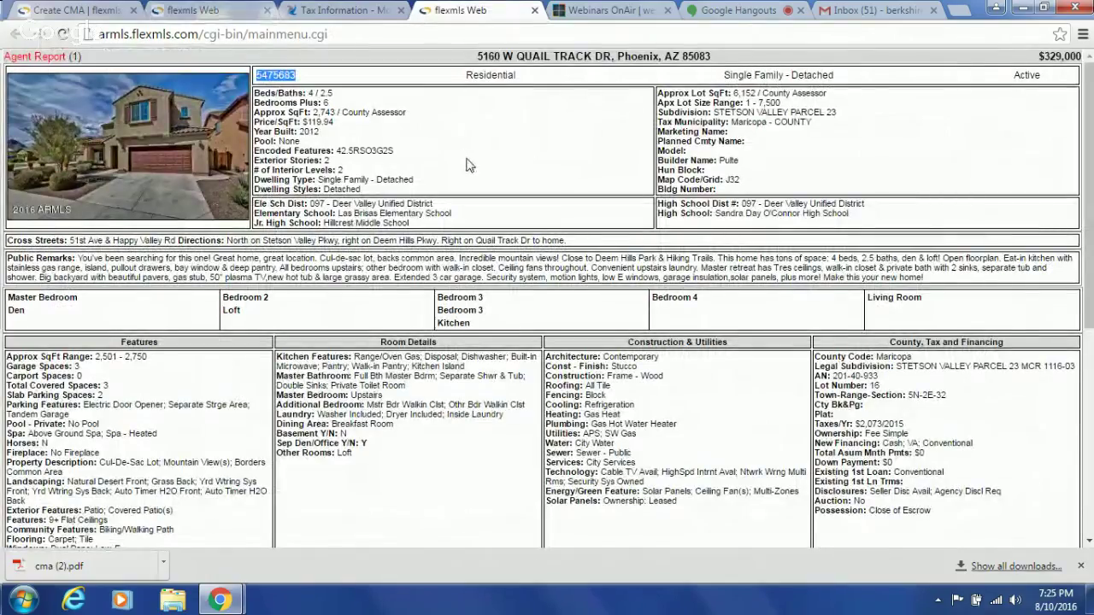
pyautogui.click(342, 7)
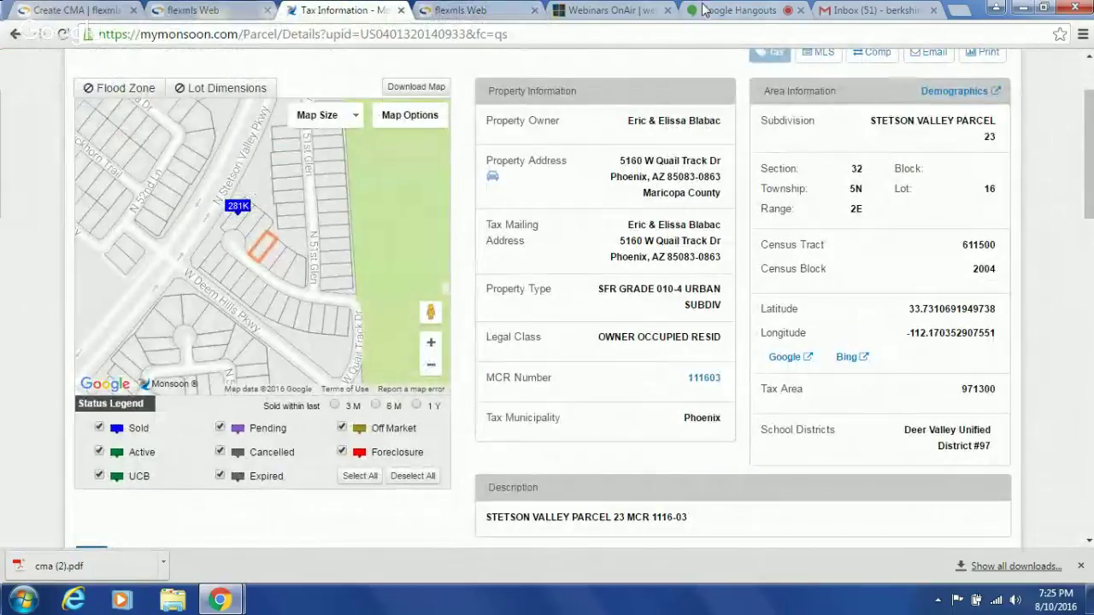
pyautogui.click(717, 12)
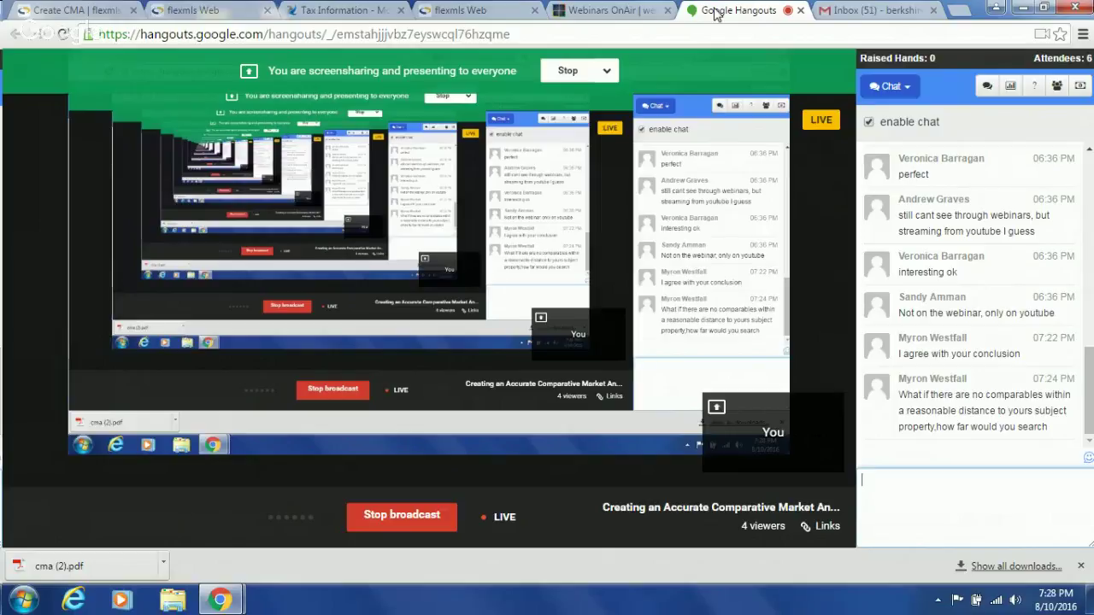
# - Send 'have a great evening!' as the closing message in the broadcast chat
pyautogui.write('have a great evening!')
pyautogui.press('Return')
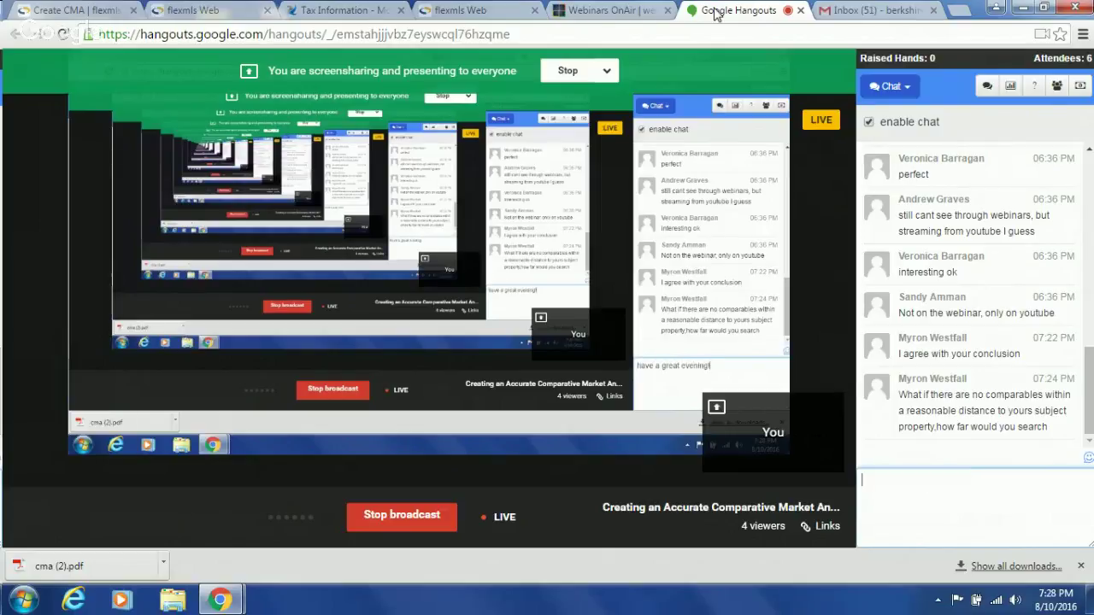